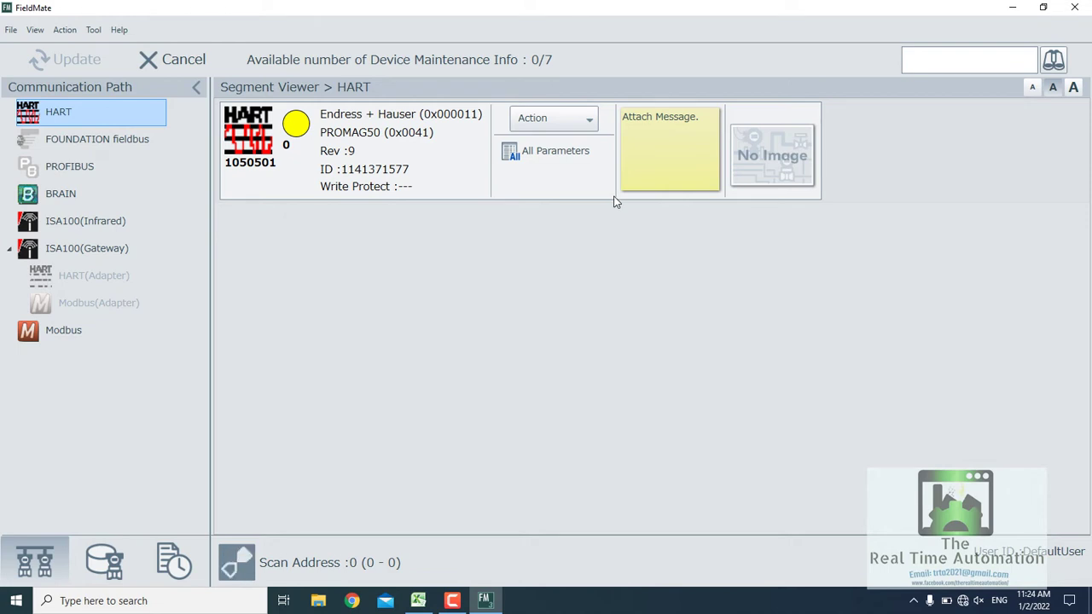
Read all parameters of the PROMAG50 HART device, export them as a table to Excel, and widen the columns to fit
{"action": "left_click", "coordinate": [555, 151]}
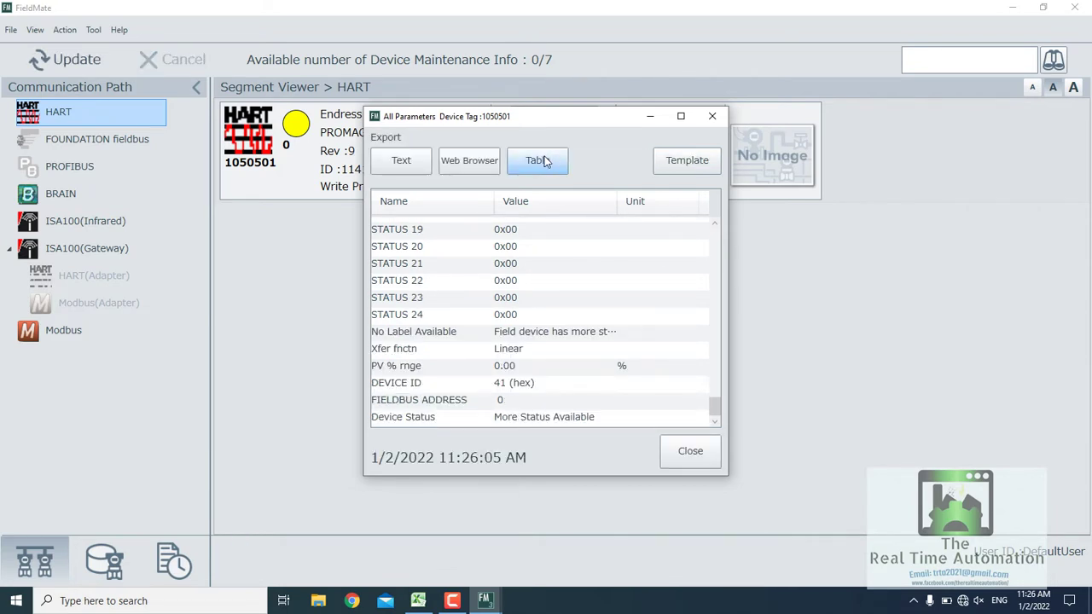
{"action": "left_click", "coordinate": [538, 160]}
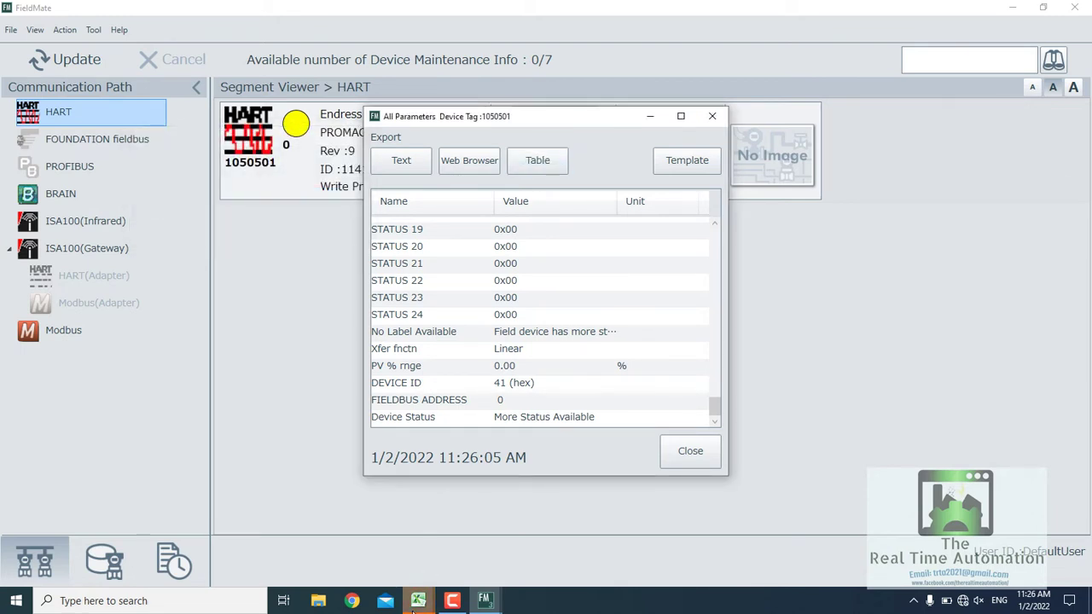
{"action": "mouse_move", "coordinate": [417, 604]}
{"action": "left_click", "coordinate": [483, 541]}
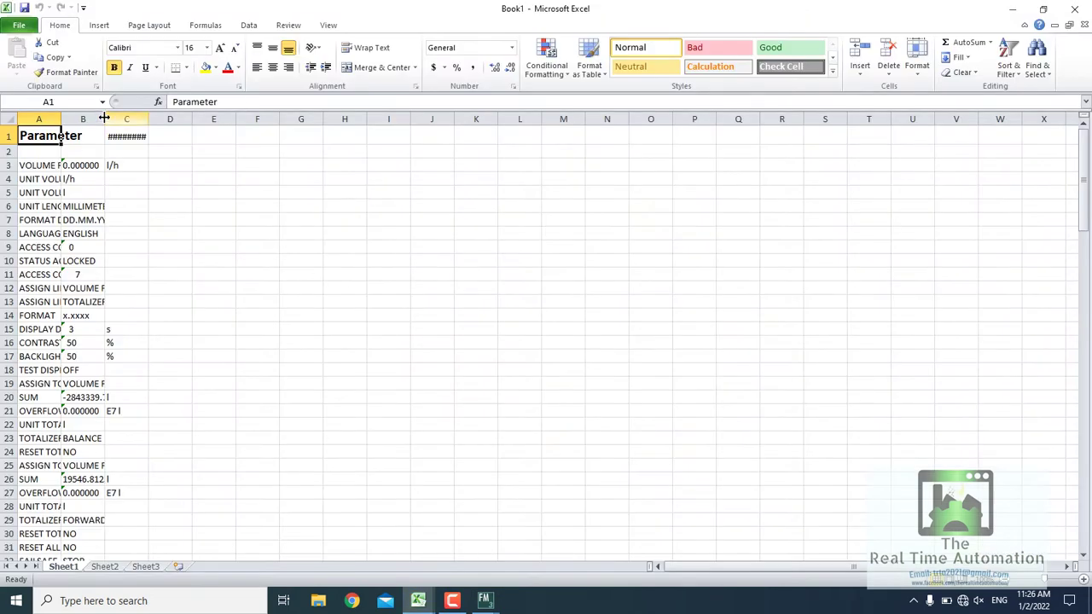
{"action": "left_click_drag", "start_coordinate": [62, 119], "coordinate": [329, 119]}
Save the exported parameter workbook as Book1 on the Desktop, then return to FieldMate and close the parameter list
{"action": "left_click", "coordinate": [31, 25]}
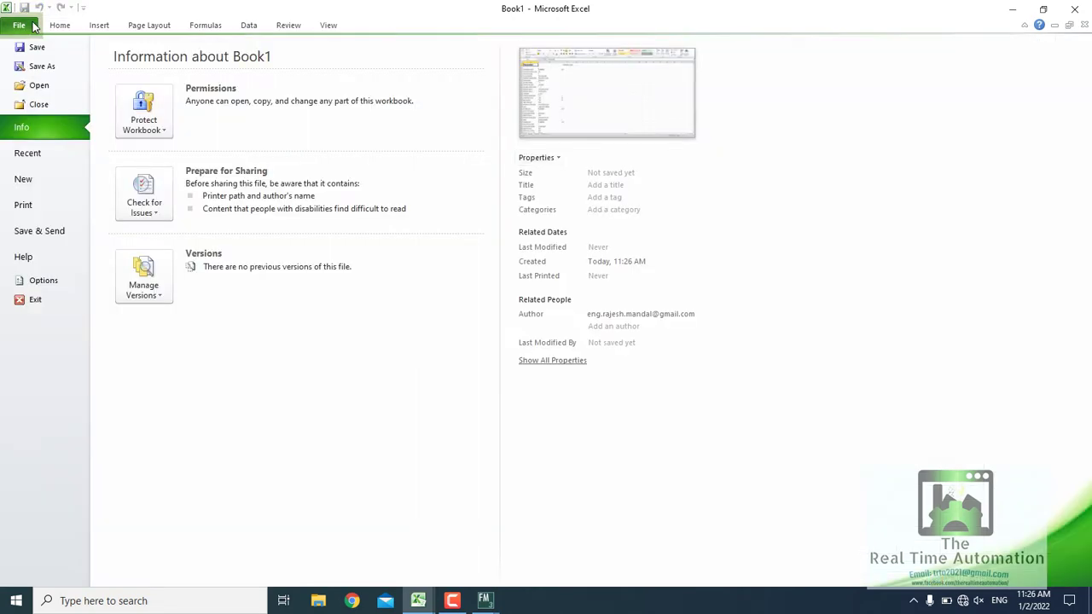
{"action": "left_click", "coordinate": [41, 65]}
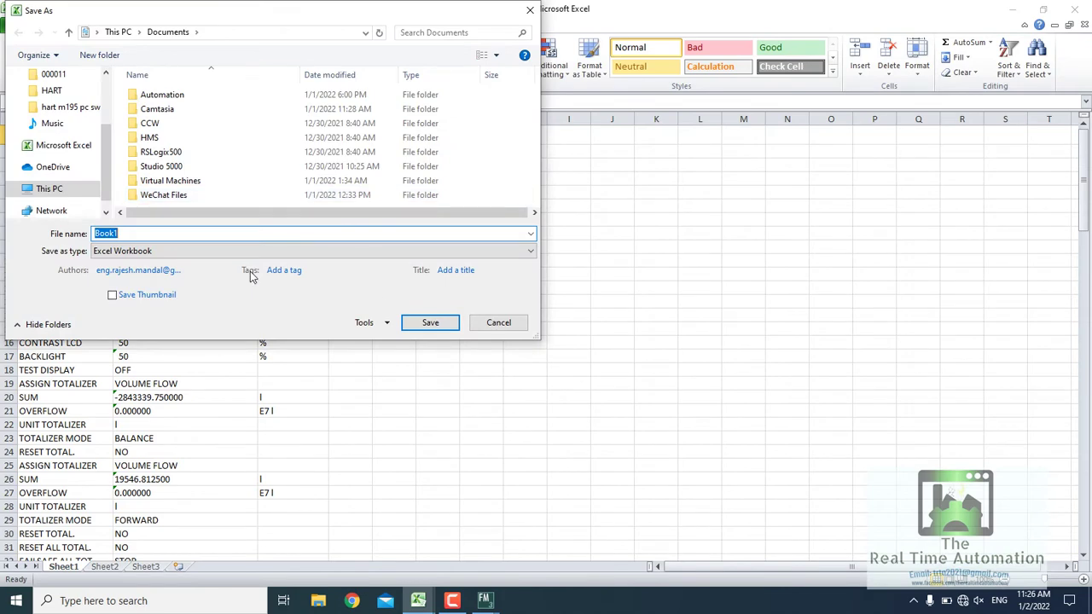
{"action": "scroll", "coordinate": [60, 128], "scroll_direction": "up", "scroll_amount": 2}
{"action": "left_click", "coordinate": [57, 102]}
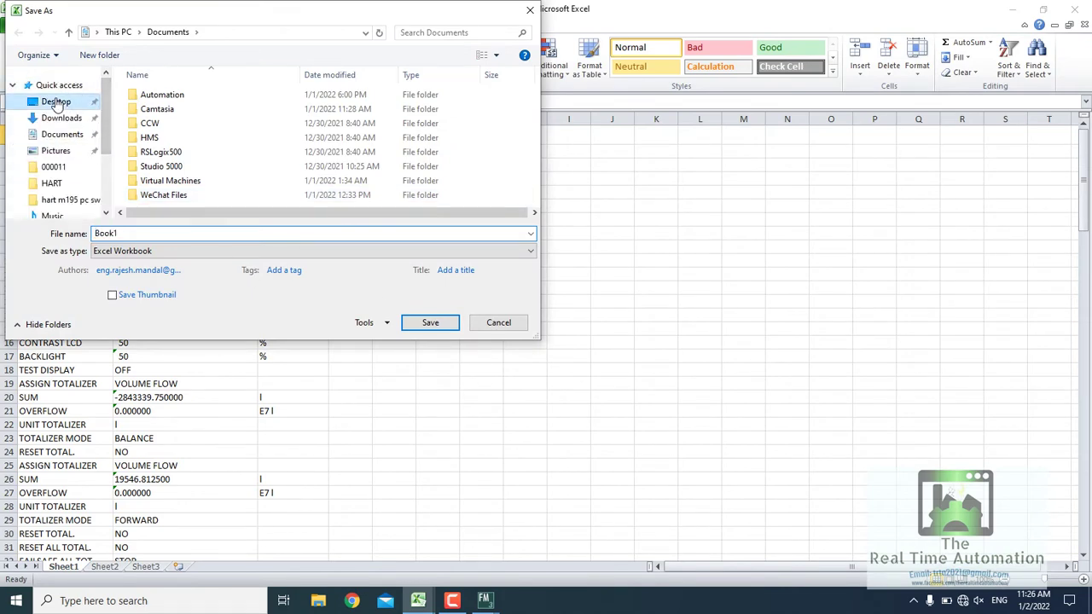
{"action": "left_click", "coordinate": [428, 323]}
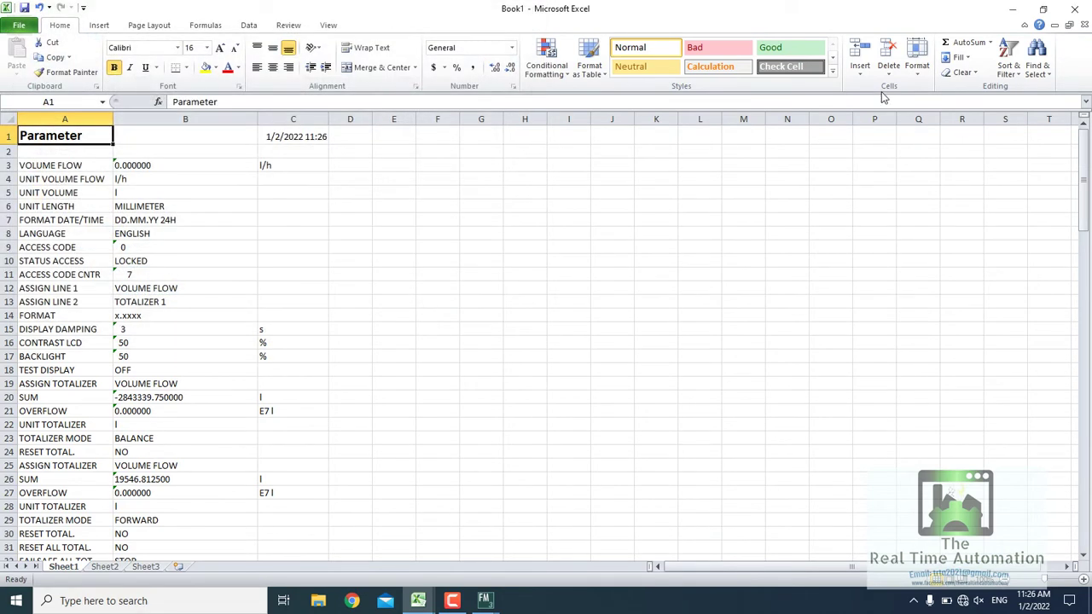
{"action": "left_click", "coordinate": [1013, 8]}
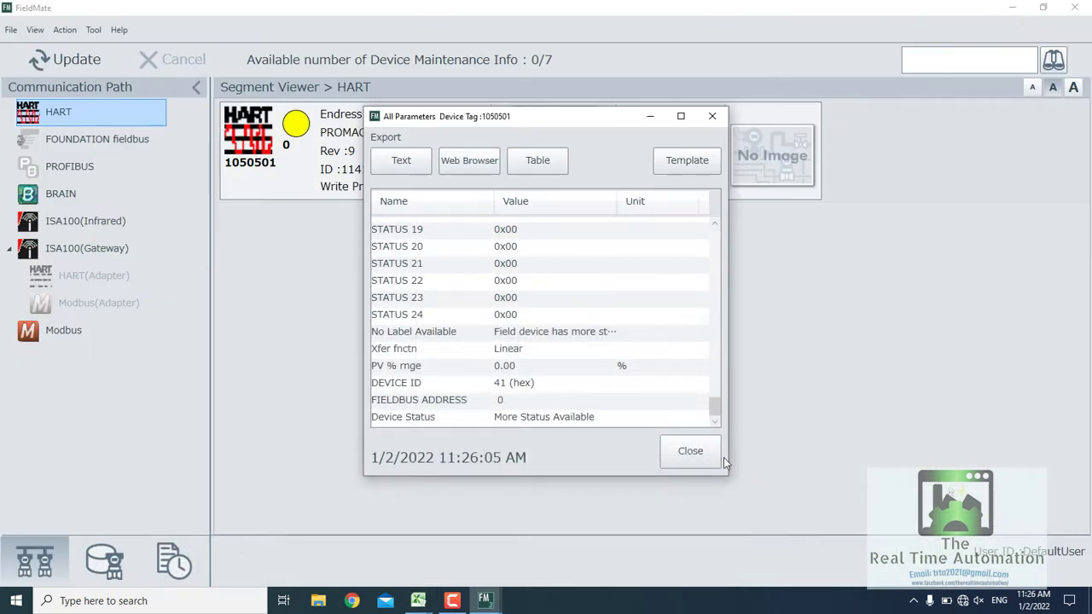
{"action": "left_click", "coordinate": [691, 452]}
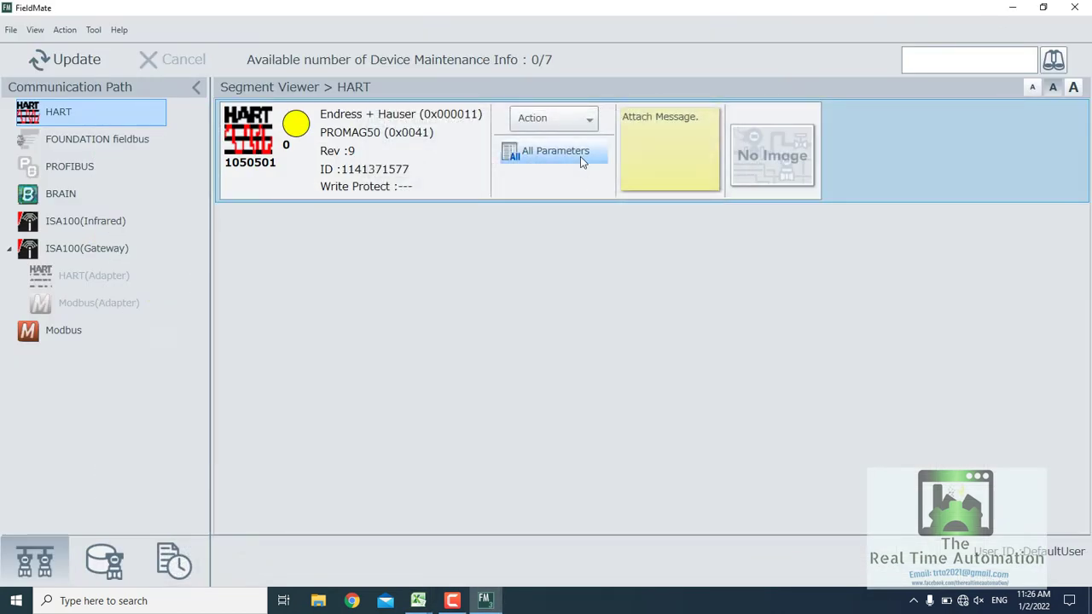
Start the EJA-NEXT HART7 DTM for the PROMAG50 device, loading default data
{"action": "left_click", "coordinate": [542, 120]}
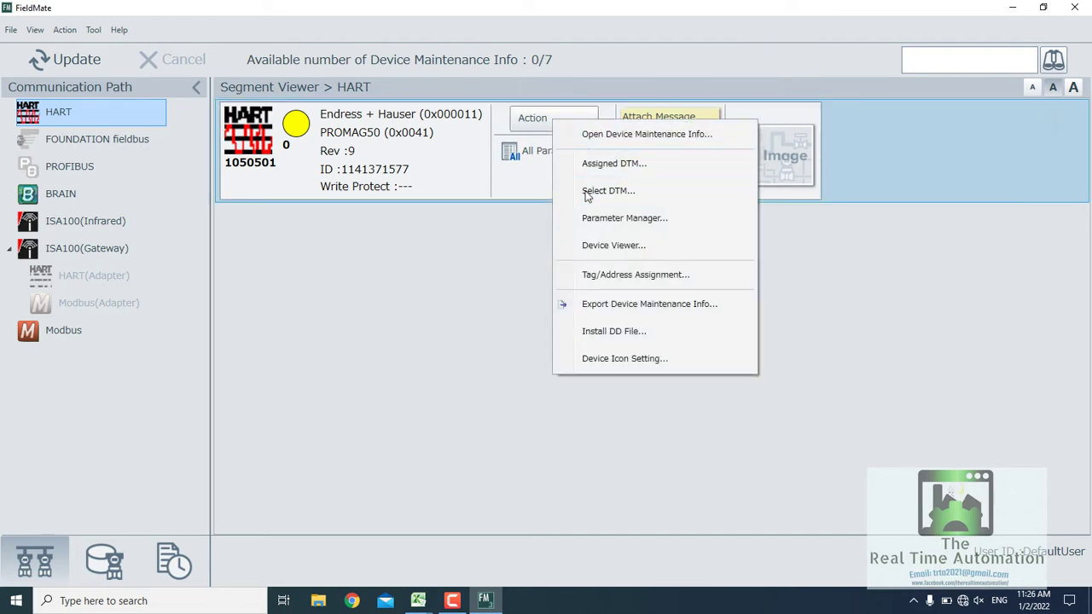
{"action": "left_click", "coordinate": [595, 191]}
{"action": "left_click", "coordinate": [461, 279]}
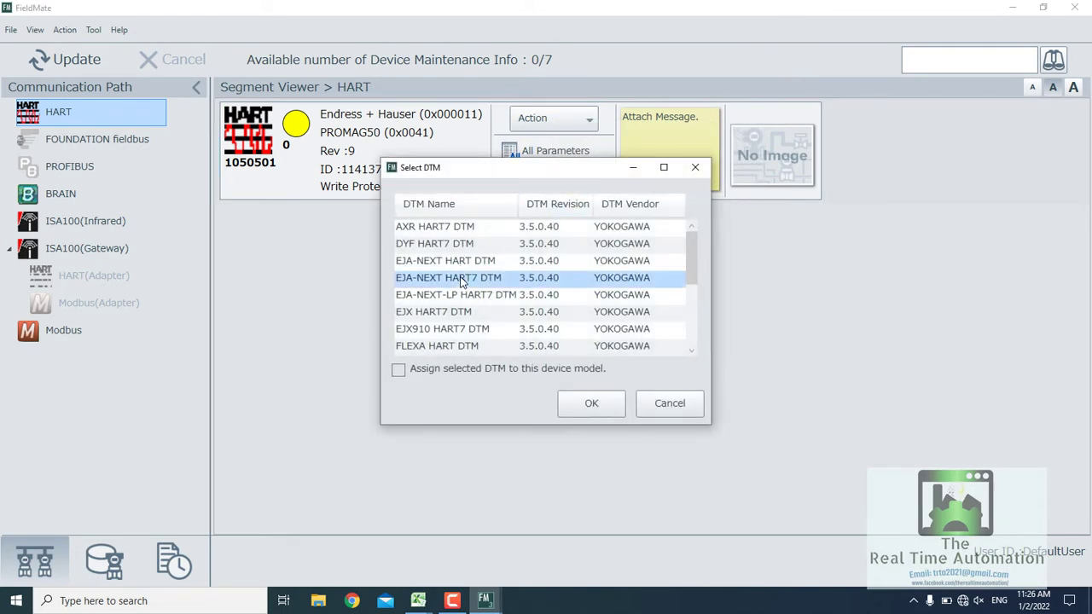
{"action": "left_click", "coordinate": [592, 404]}
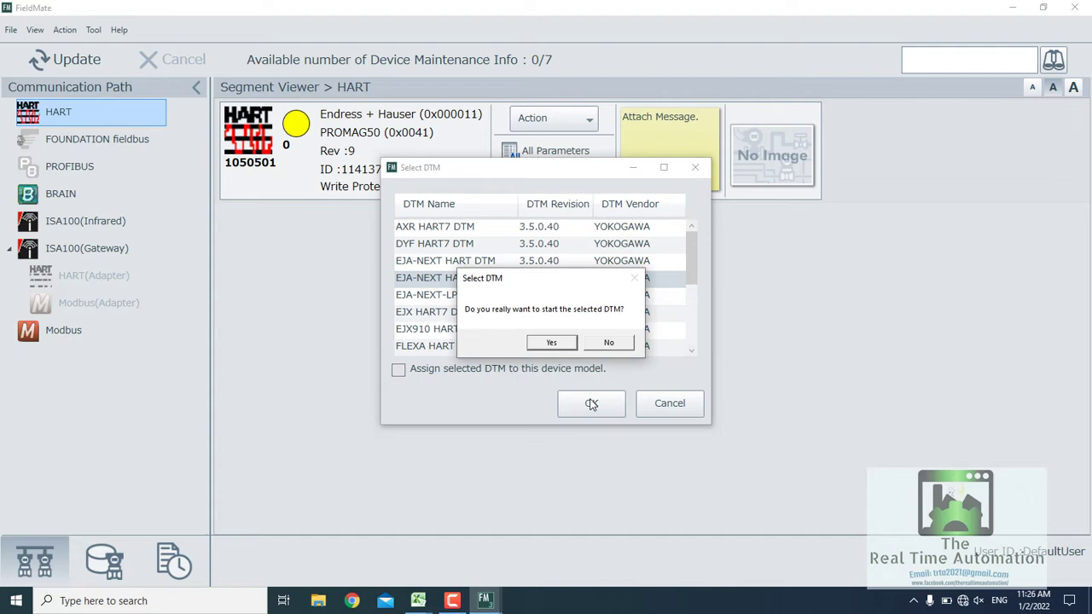
{"action": "left_click", "coordinate": [552, 342]}
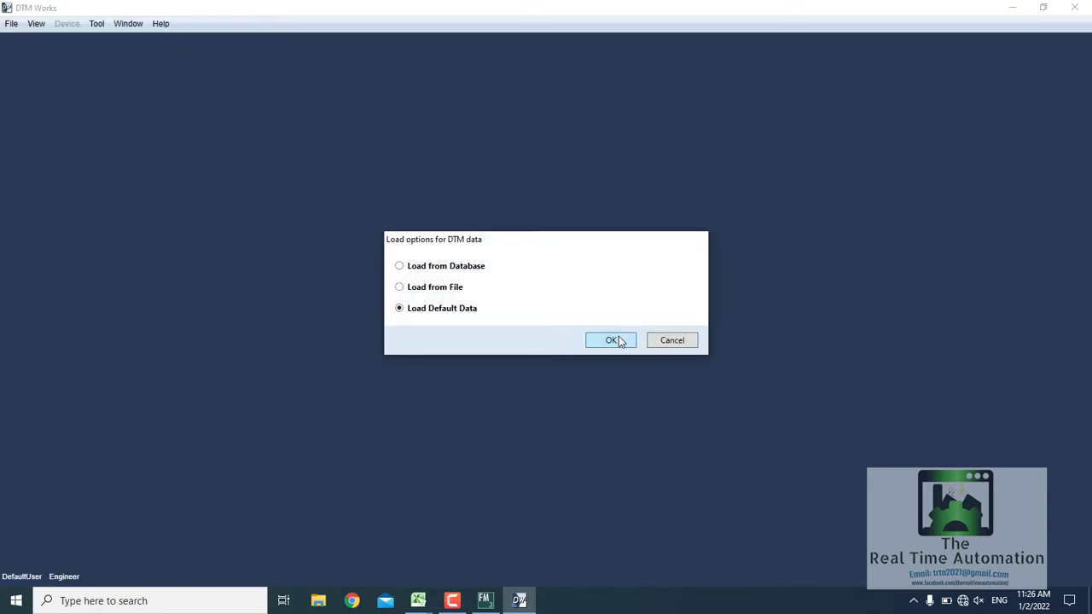
{"action": "left_click", "coordinate": [617, 338]}
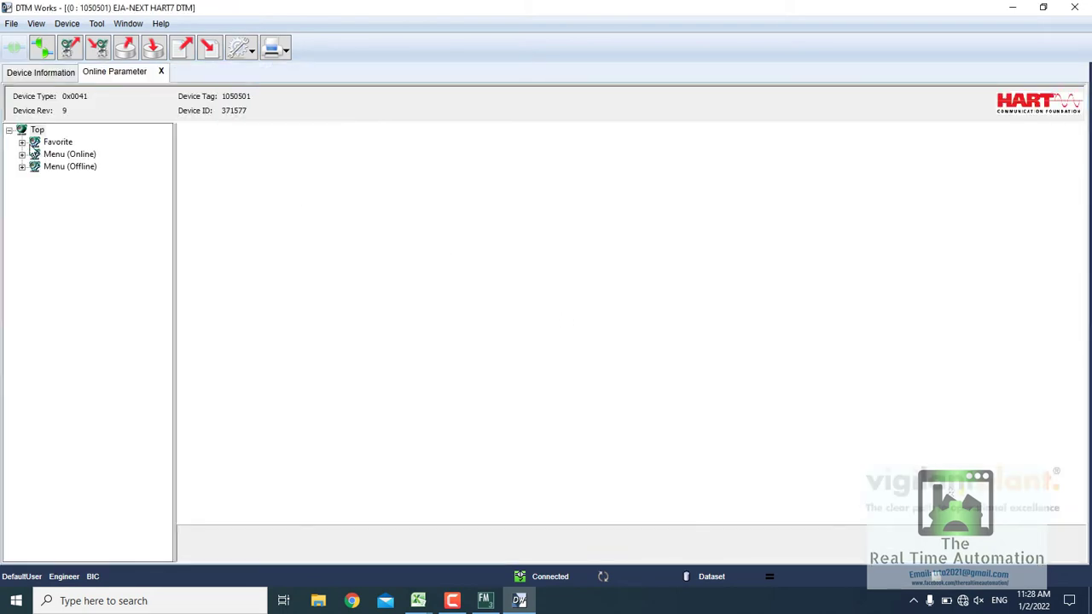
Examine the favorite Hot key parameters and the ACTUAL SYS.COND status page of the device
{"action": "left_click", "coordinate": [22, 143]}
{"action": "left_click", "coordinate": [35, 155]}
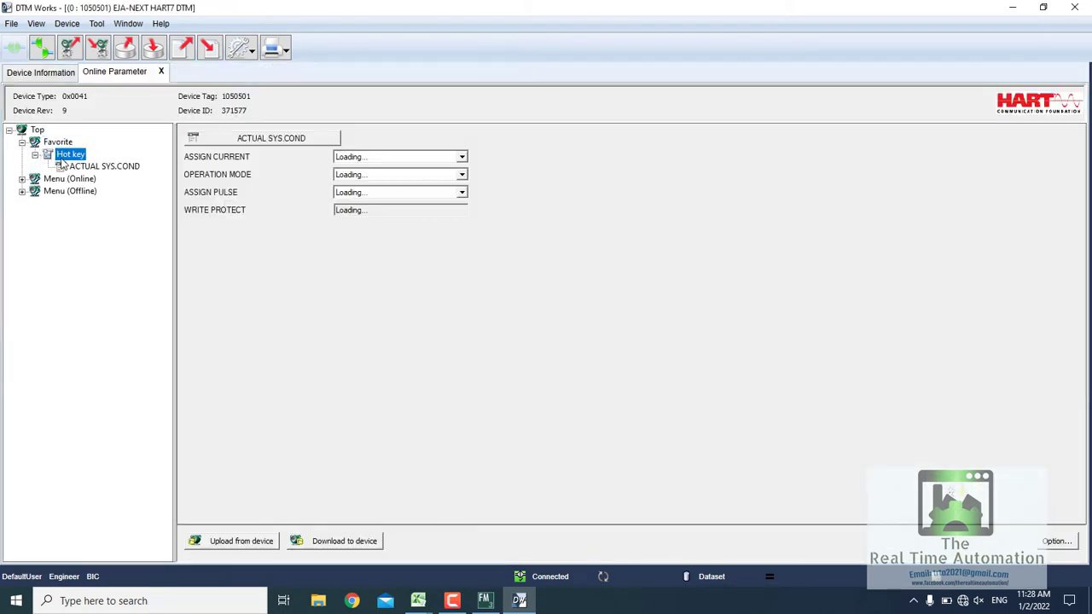
{"action": "left_click", "coordinate": [71, 167]}
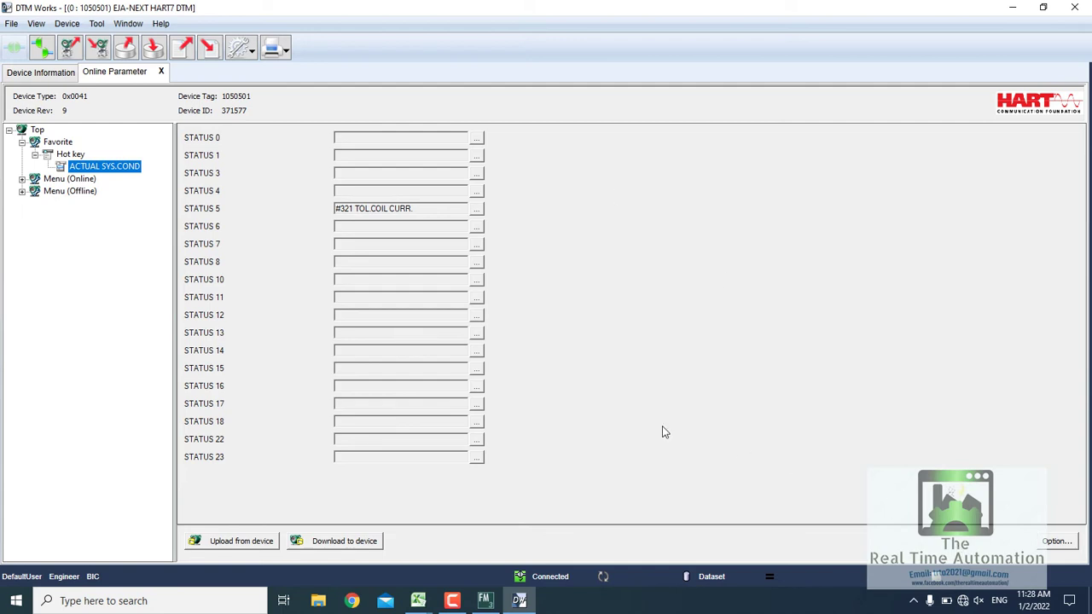
{"action": "left_click", "coordinate": [61, 156]}
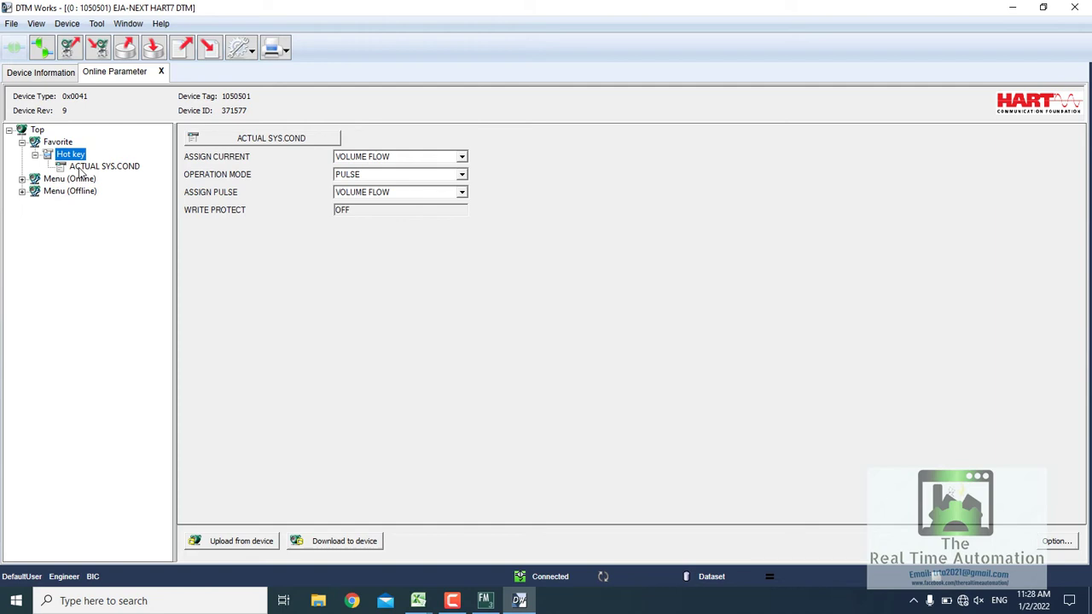
{"action": "left_click", "coordinate": [94, 166]}
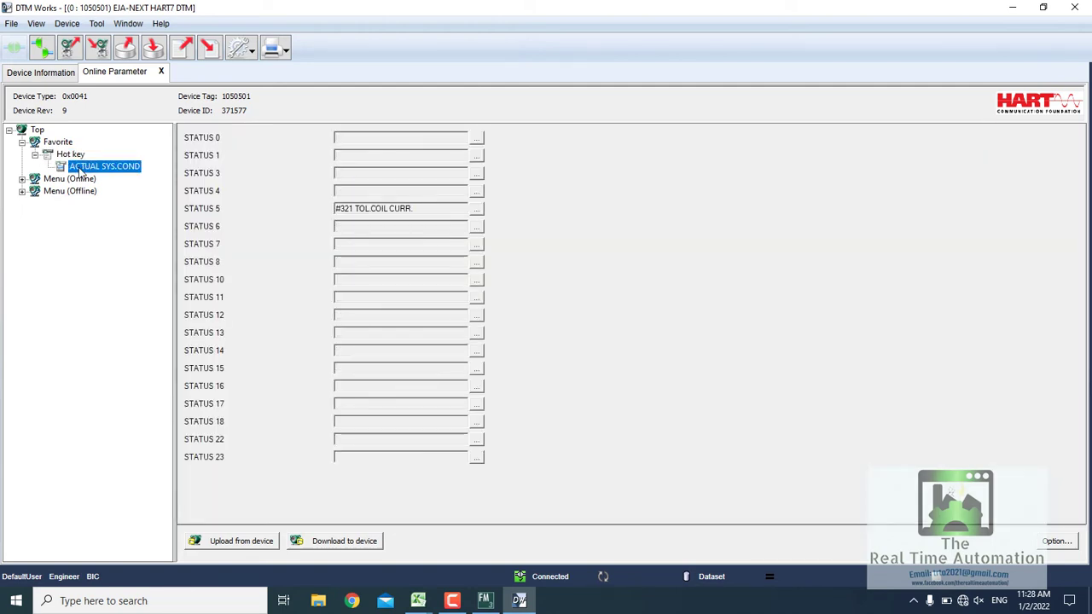
Examine the measuring values, system units, operation and user interface pages in the online Device Root Menu
{"action": "left_click", "coordinate": [22, 179]}
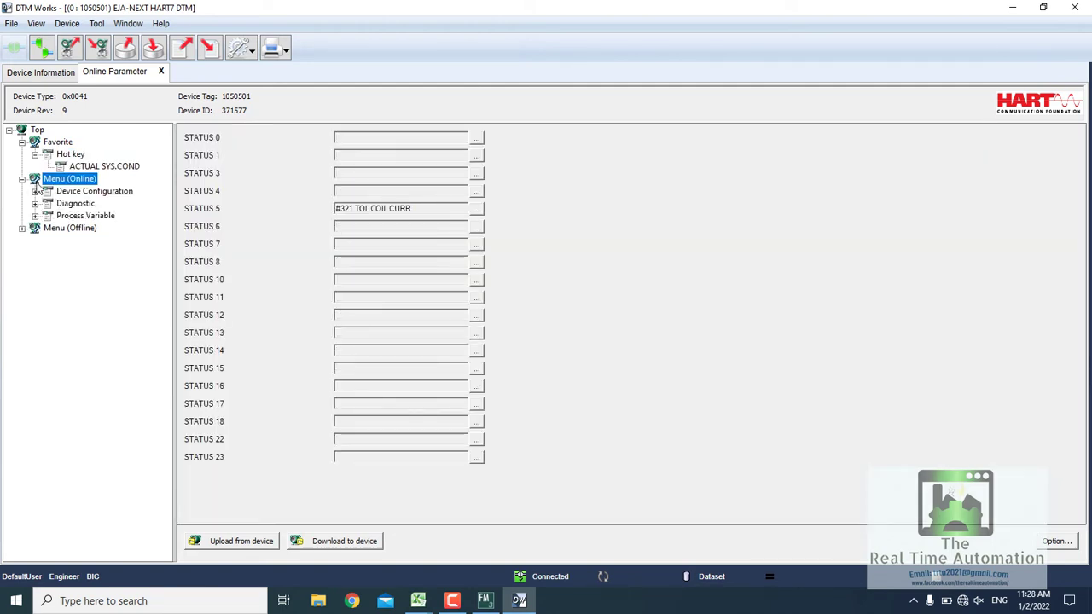
{"action": "left_click", "coordinate": [35, 192]}
{"action": "left_click", "coordinate": [71, 206]}
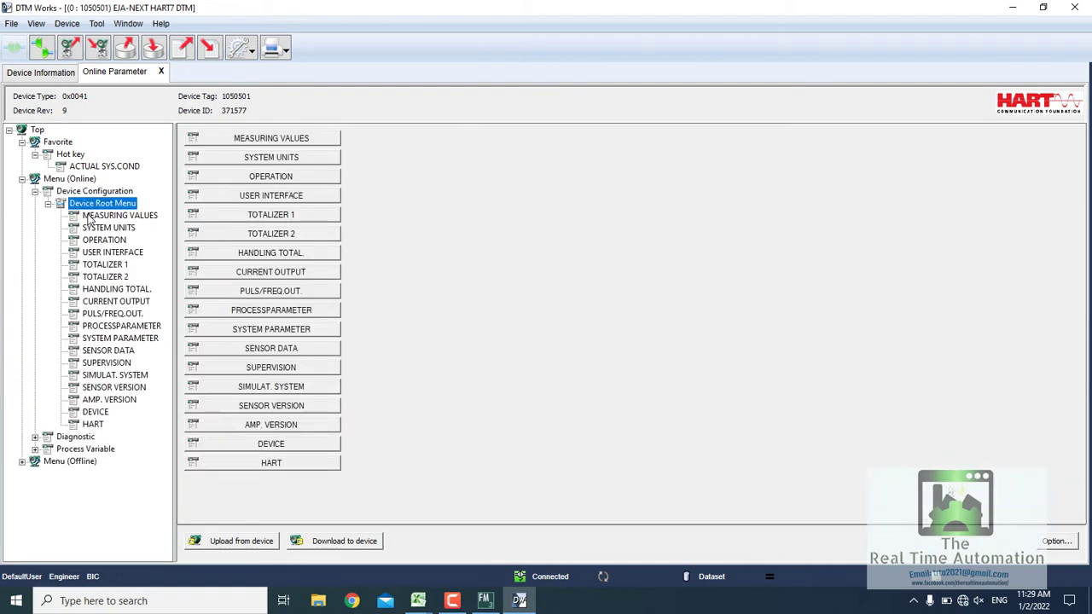
{"action": "left_click", "coordinate": [89, 216]}
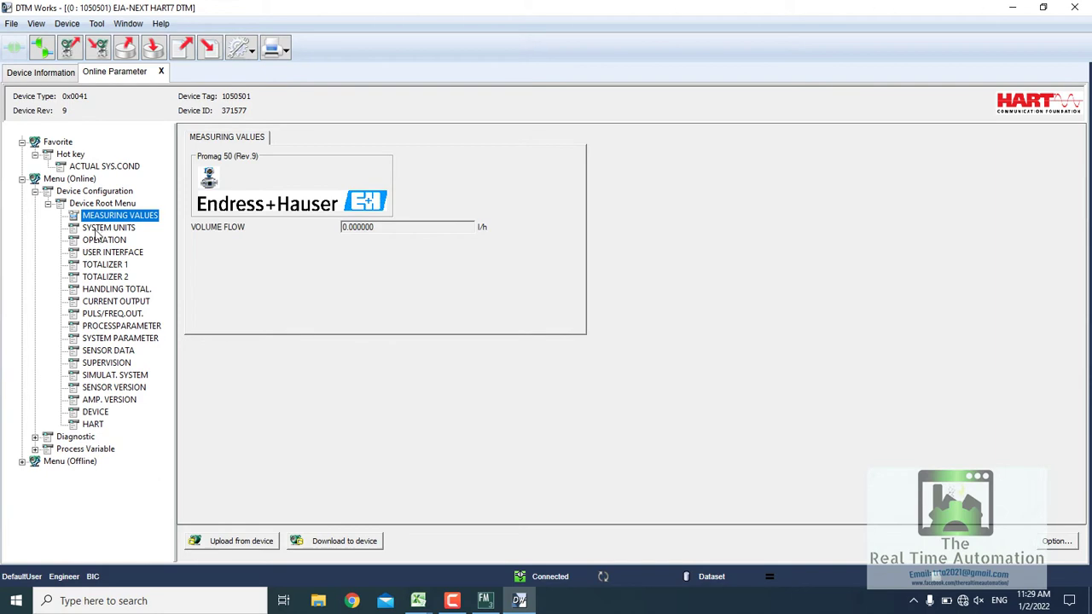
{"action": "left_click", "coordinate": [98, 230]}
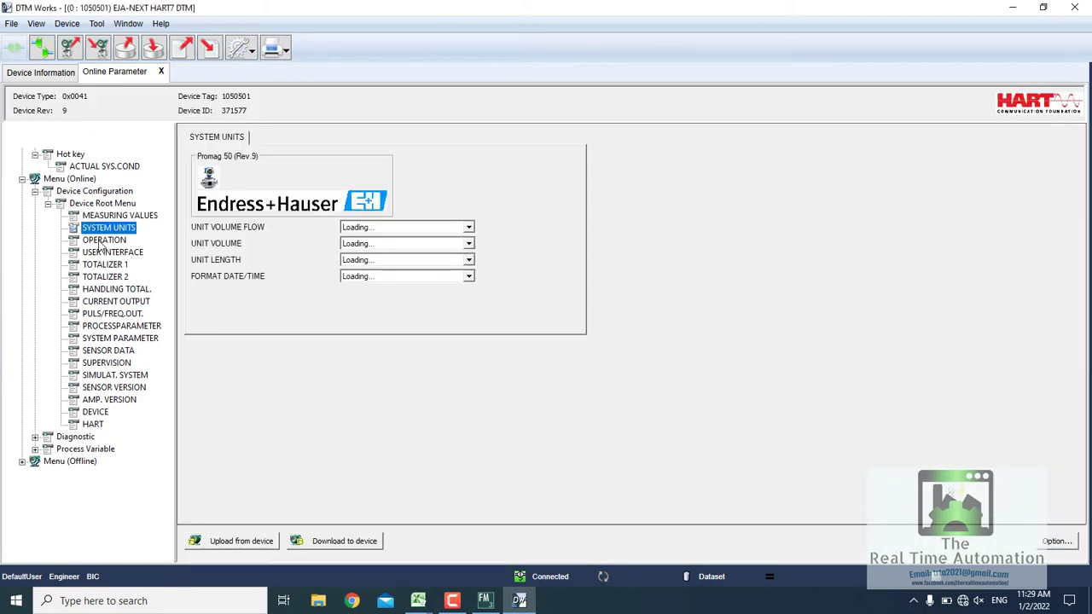
{"action": "left_click", "coordinate": [101, 243]}
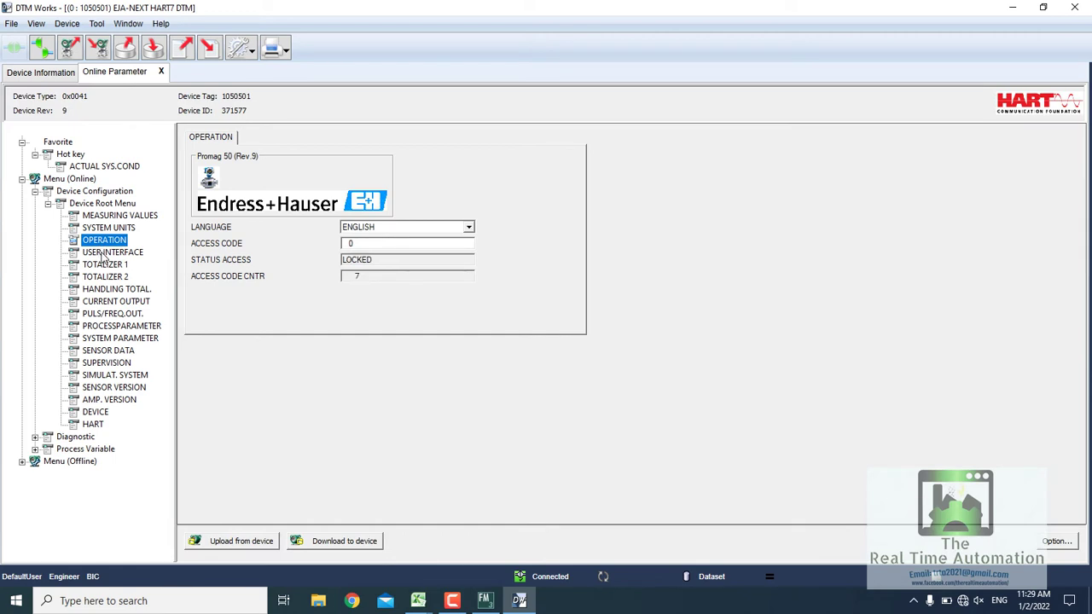
{"action": "left_click", "coordinate": [101, 253]}
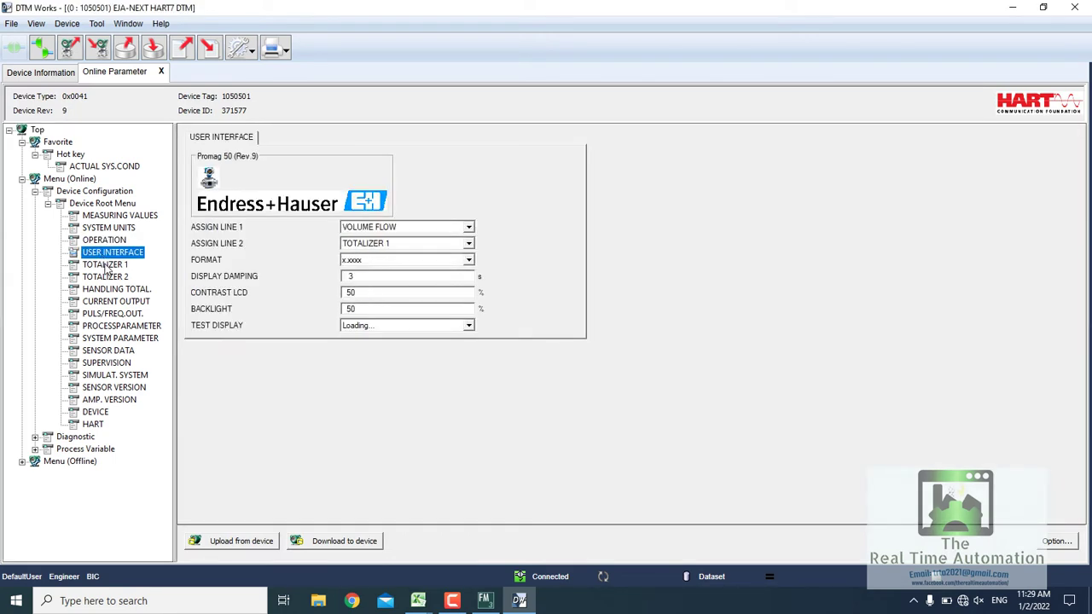
Examine the device's Totalizer 1, Totalizer 2, totalizer handling, current output and pulse/frequency output pages
{"action": "left_click", "coordinate": [105, 266]}
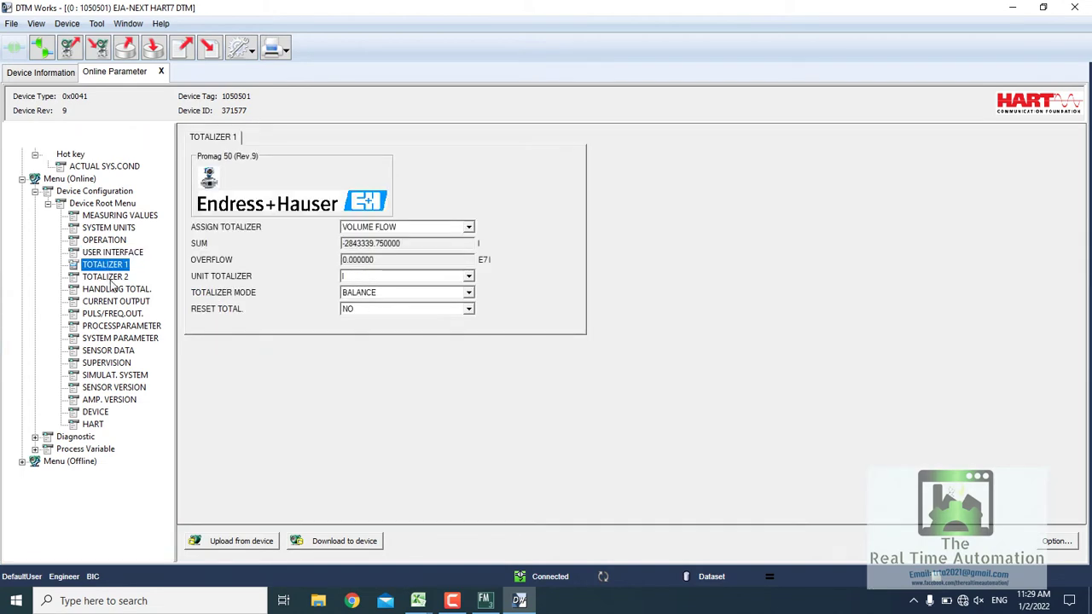
{"action": "left_click", "coordinate": [109, 281]}
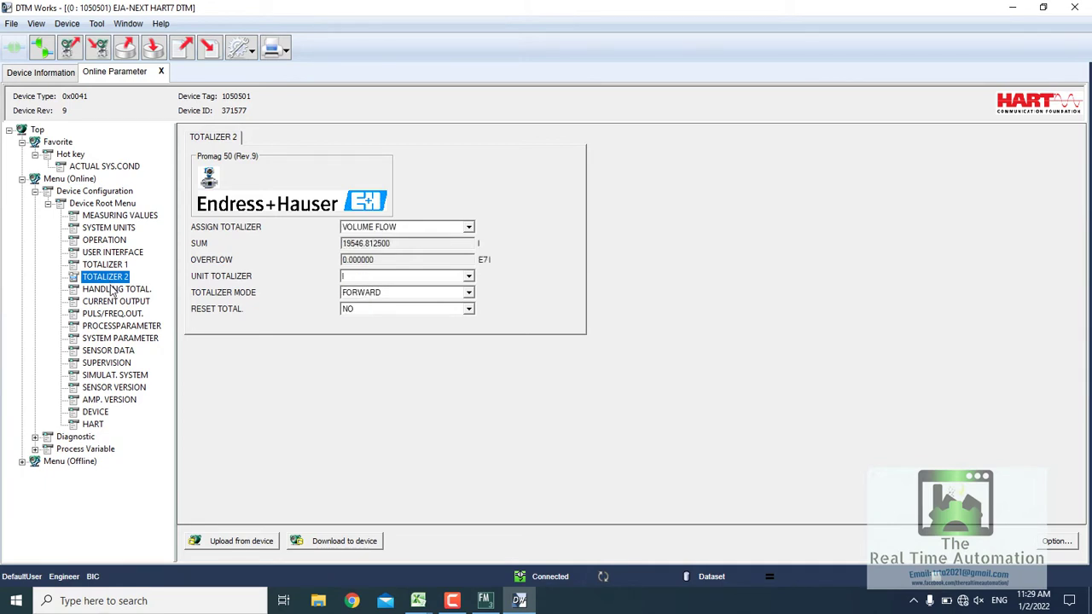
{"action": "left_click", "coordinate": [112, 292]}
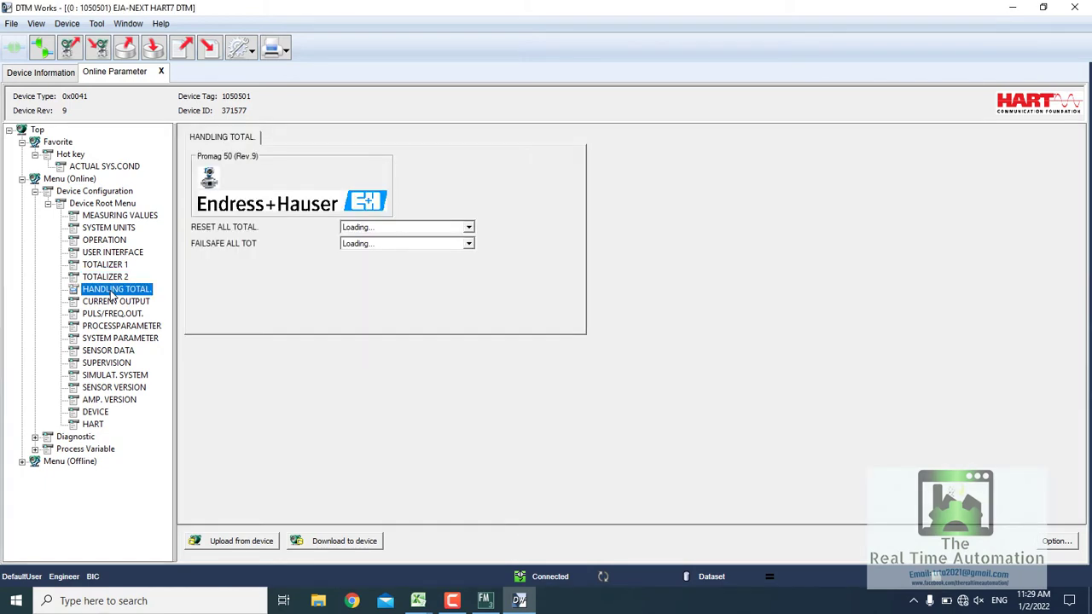
{"action": "left_click", "coordinate": [111, 304]}
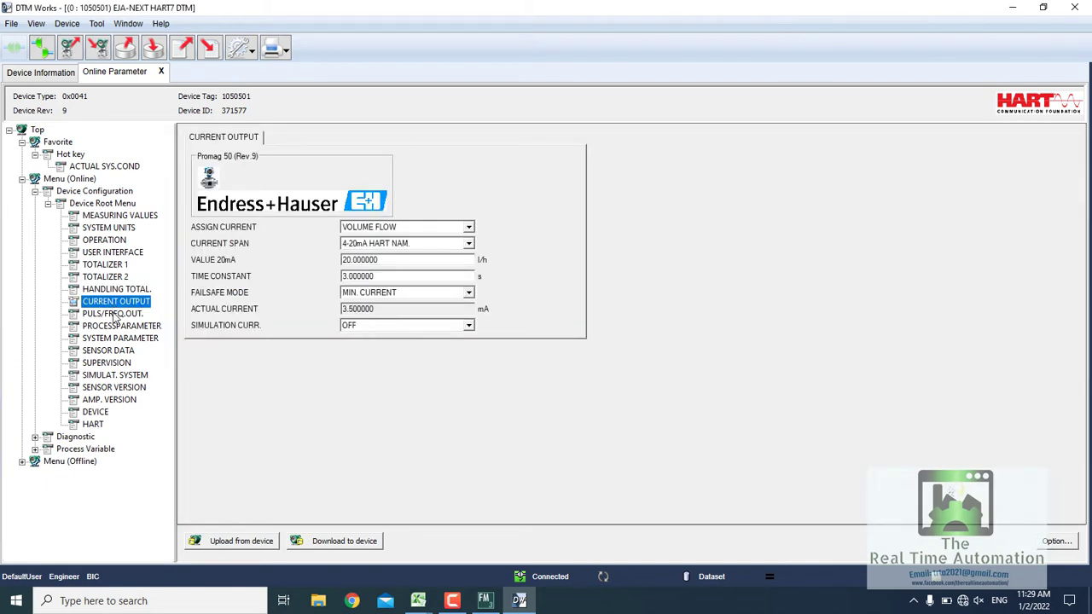
{"action": "left_click", "coordinate": [114, 314]}
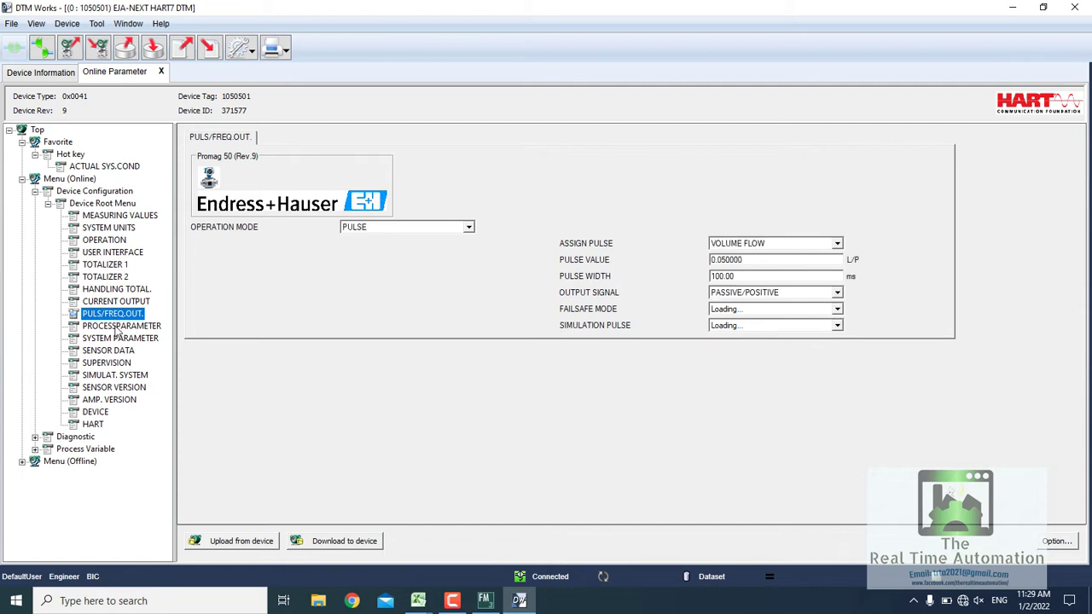
Examine the process parameter, system parameter, sensor data, supervision, system simulation and sensor version pages
{"action": "left_click", "coordinate": [118, 328]}
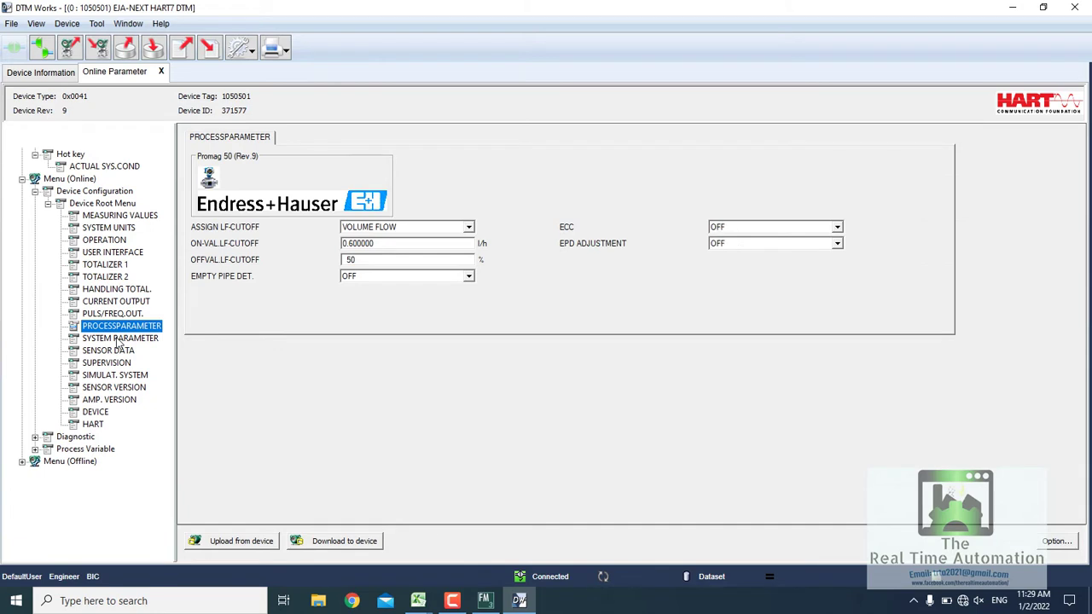
{"action": "left_click", "coordinate": [120, 339]}
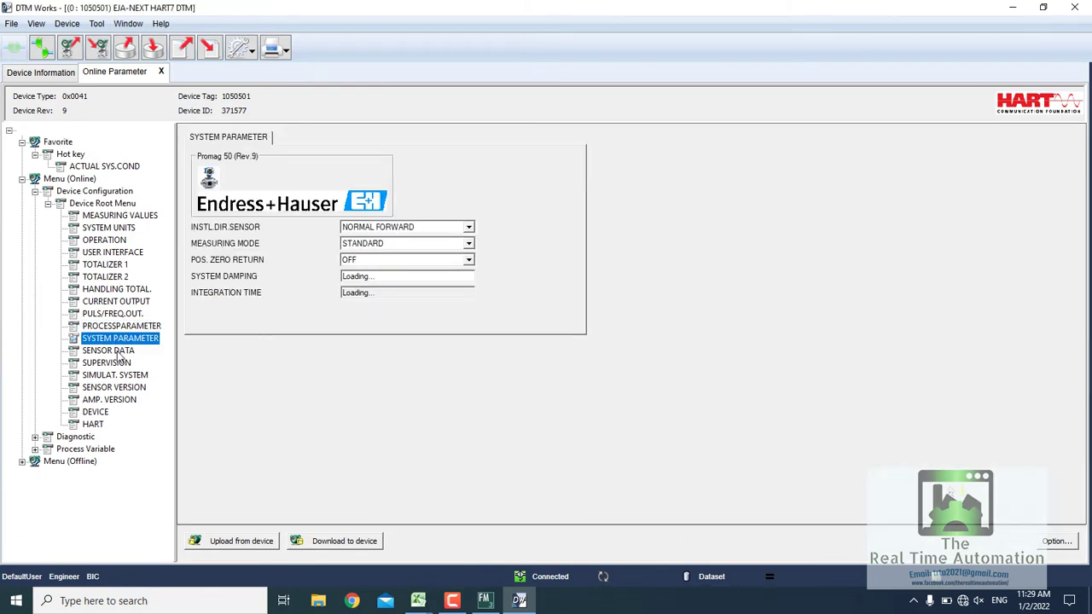
{"action": "left_click", "coordinate": [119, 353]}
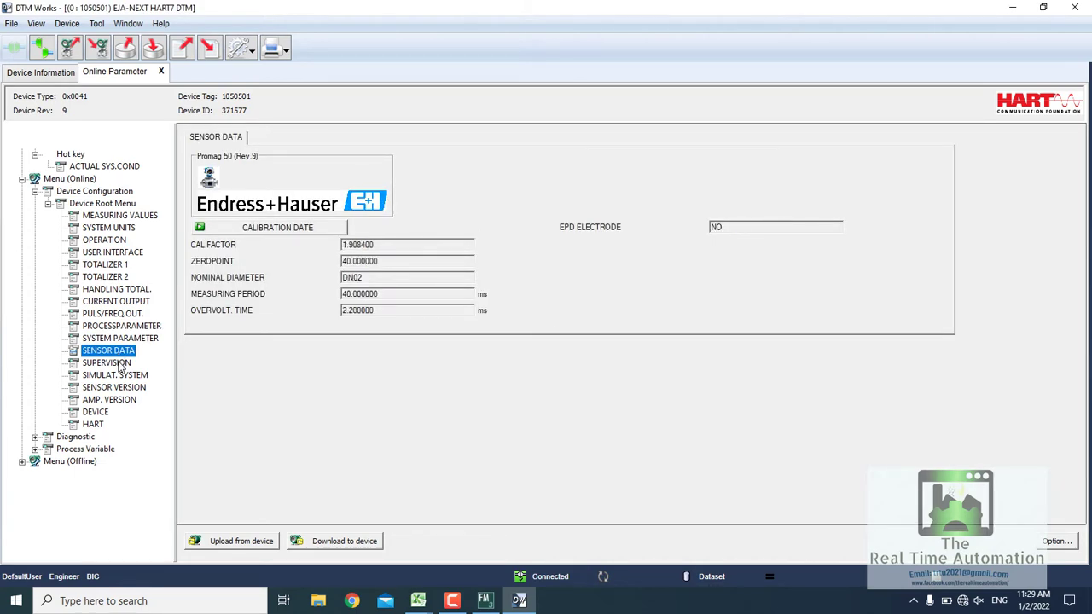
{"action": "left_click", "coordinate": [121, 366]}
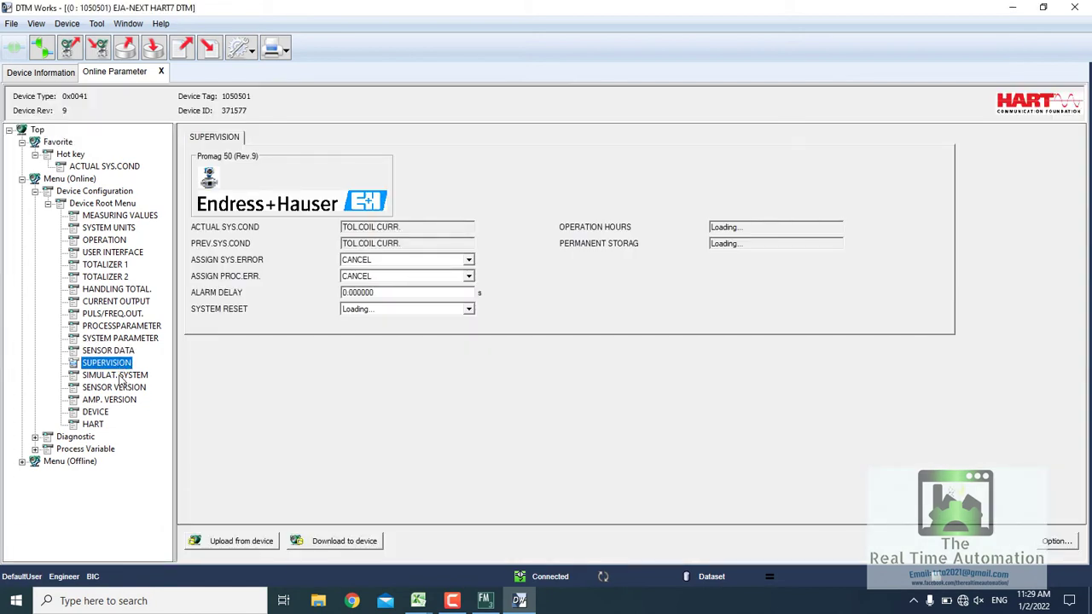
{"action": "left_click", "coordinate": [120, 376]}
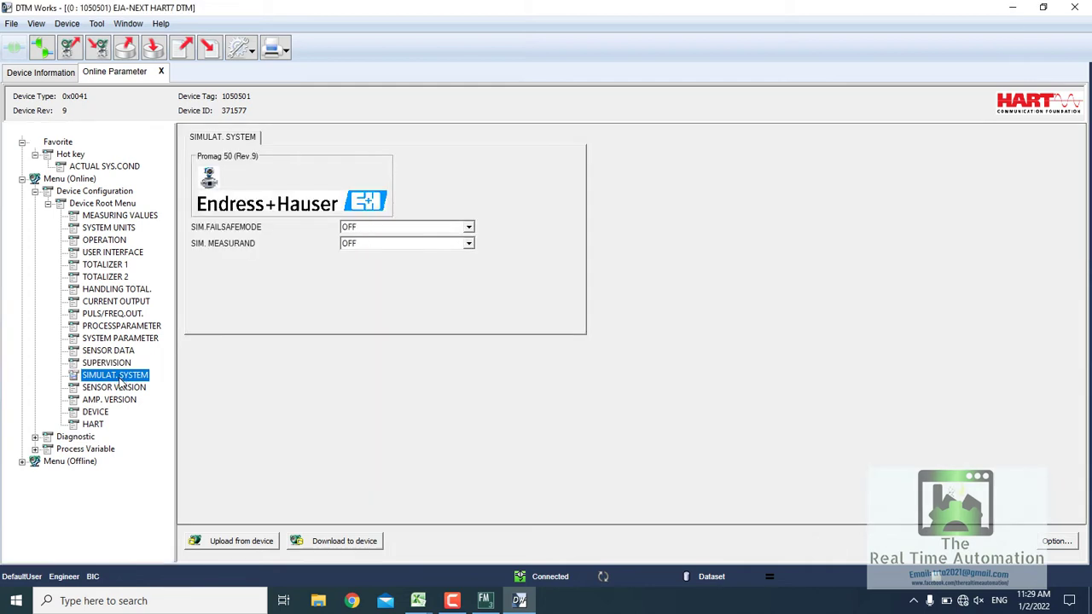
{"action": "left_click", "coordinate": [121, 389]}
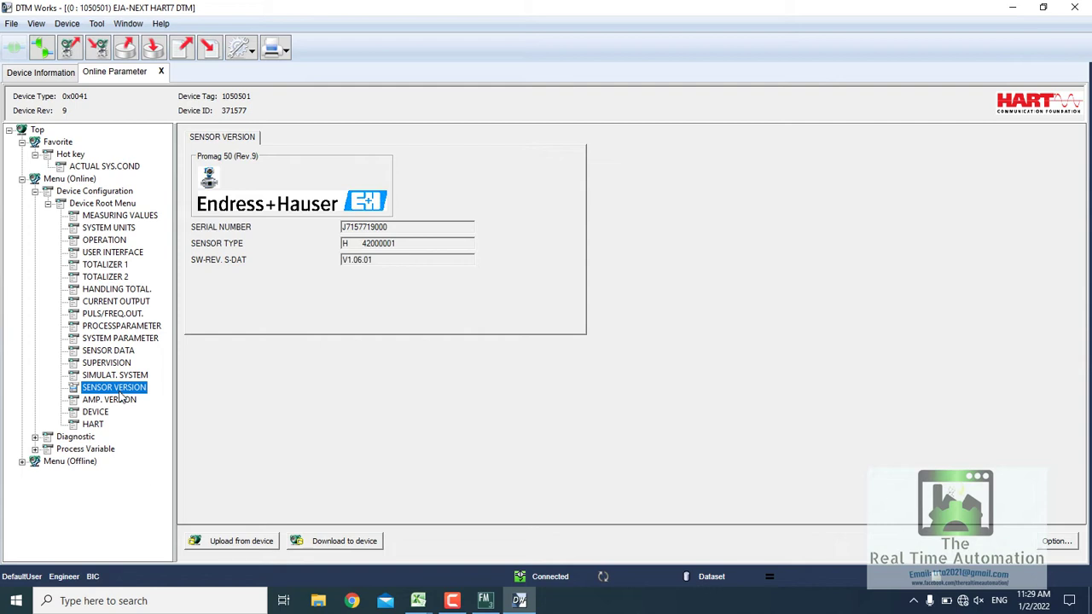
Examine the amplifier version, device and HART pages in the online Device Root Menu
{"action": "left_click", "coordinate": [120, 401]}
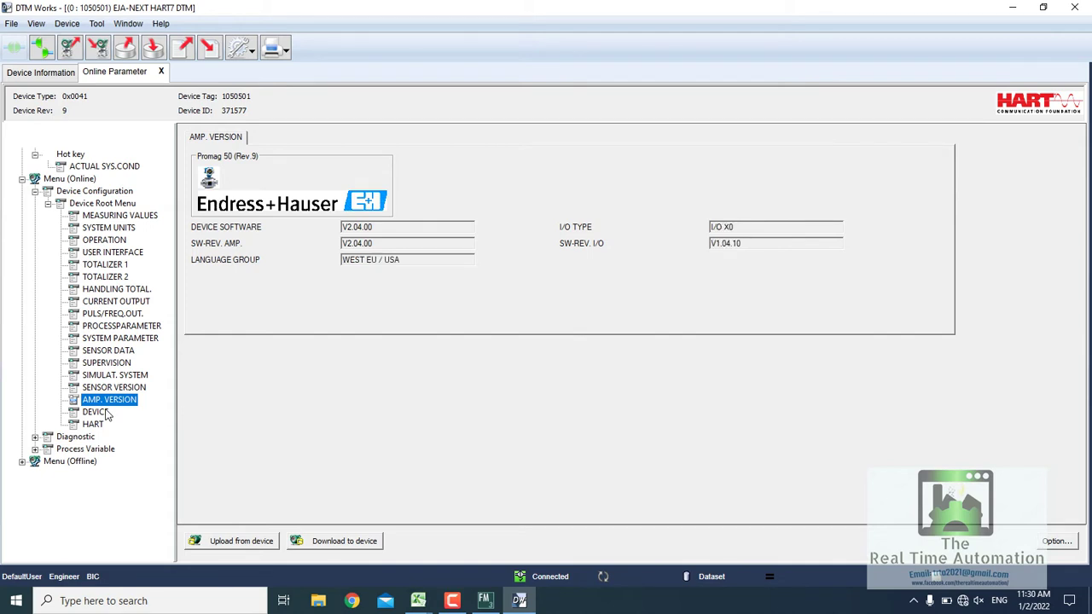
{"action": "left_click", "coordinate": [96, 414]}
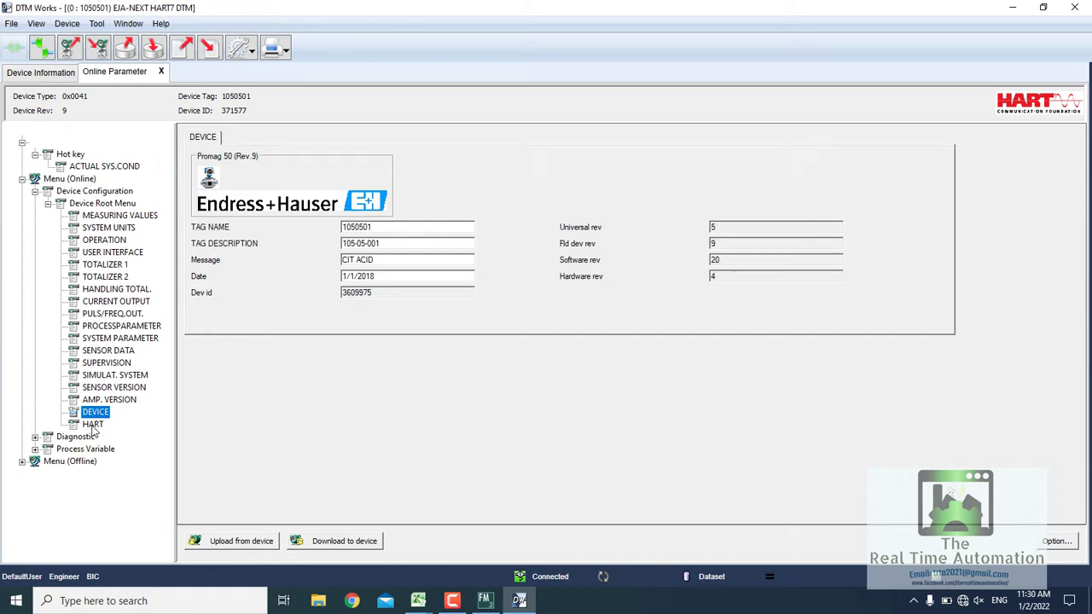
{"action": "left_click", "coordinate": [92, 425]}
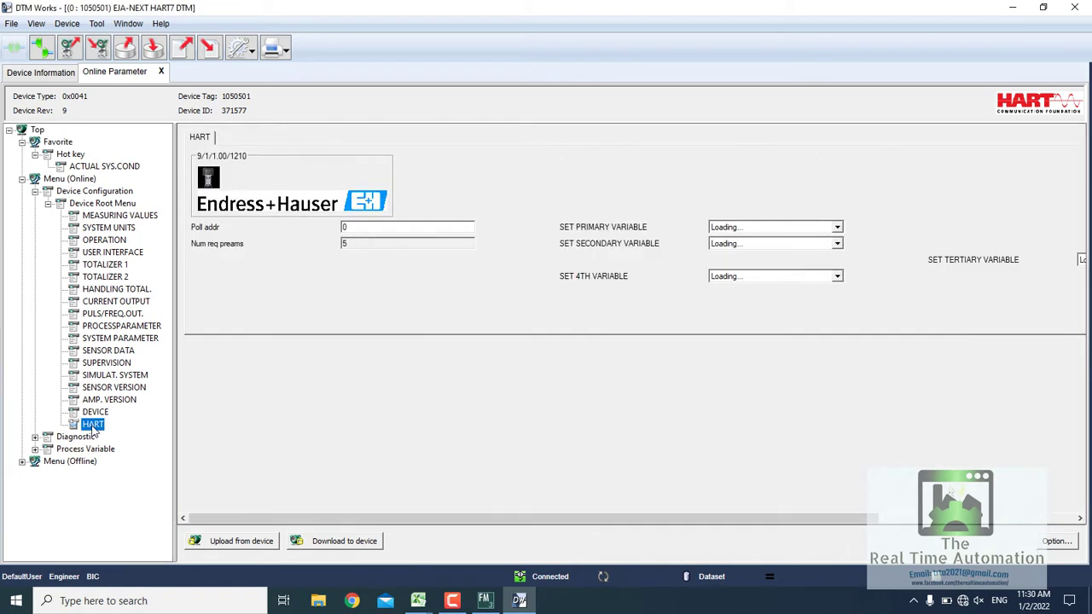
Examine the Device Diagnostics and Hart Diagnostics pages, plus the Process Variables page of the online menu
{"action": "left_click", "coordinate": [34, 437]}
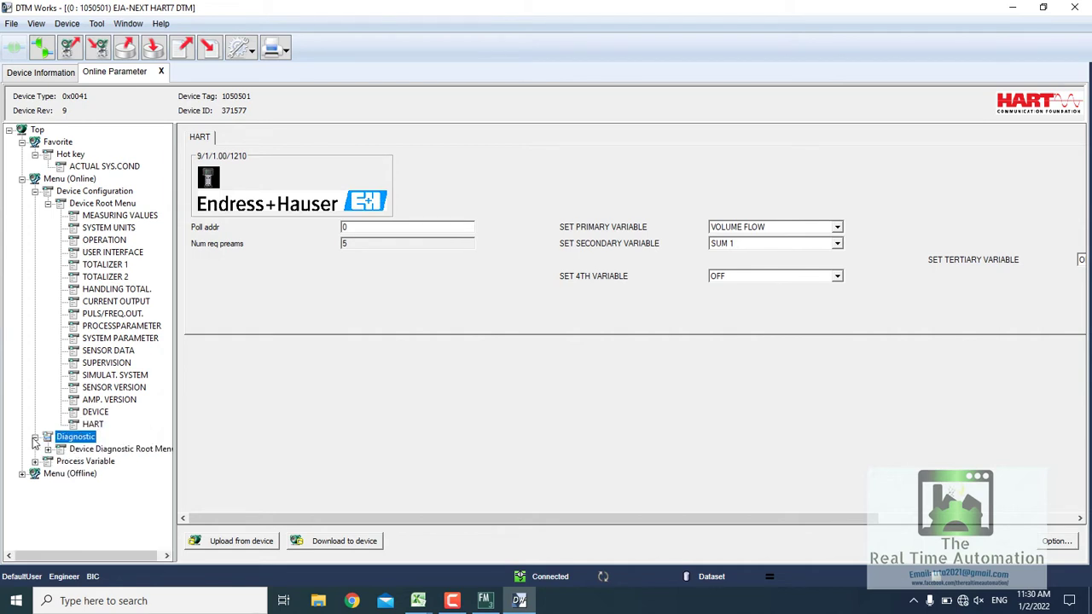
{"action": "left_click", "coordinate": [52, 448]}
{"action": "left_click", "coordinate": [48, 450]}
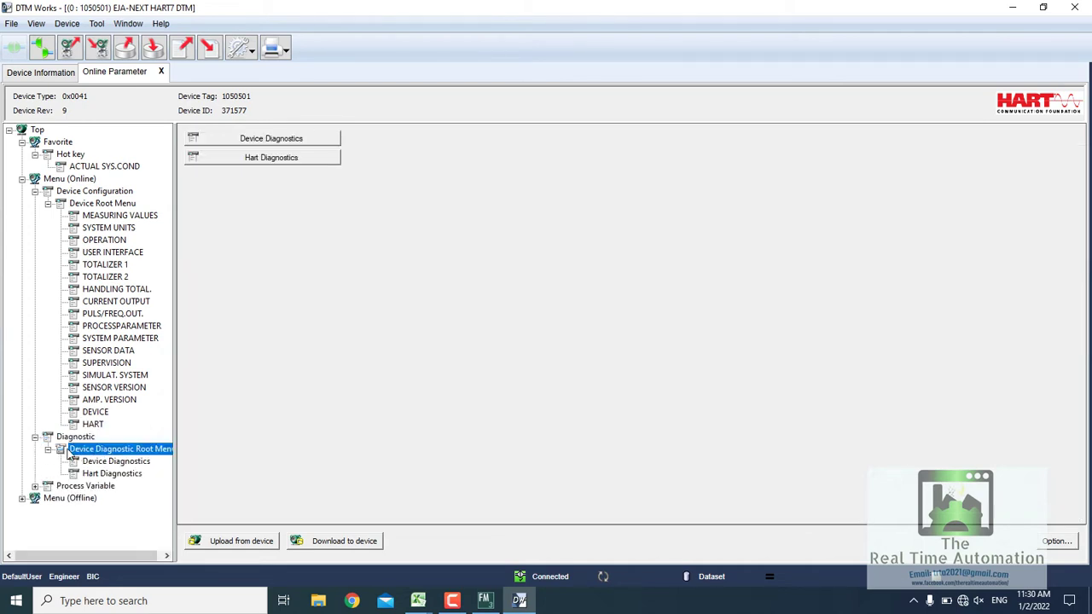
{"action": "left_click", "coordinate": [91, 463]}
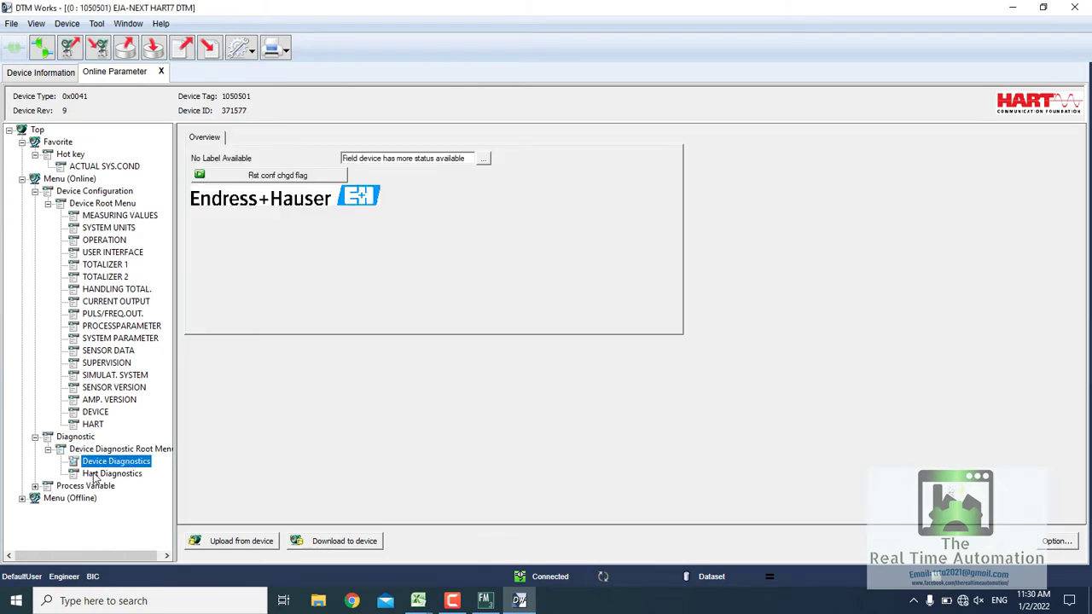
{"action": "left_click", "coordinate": [94, 475]}
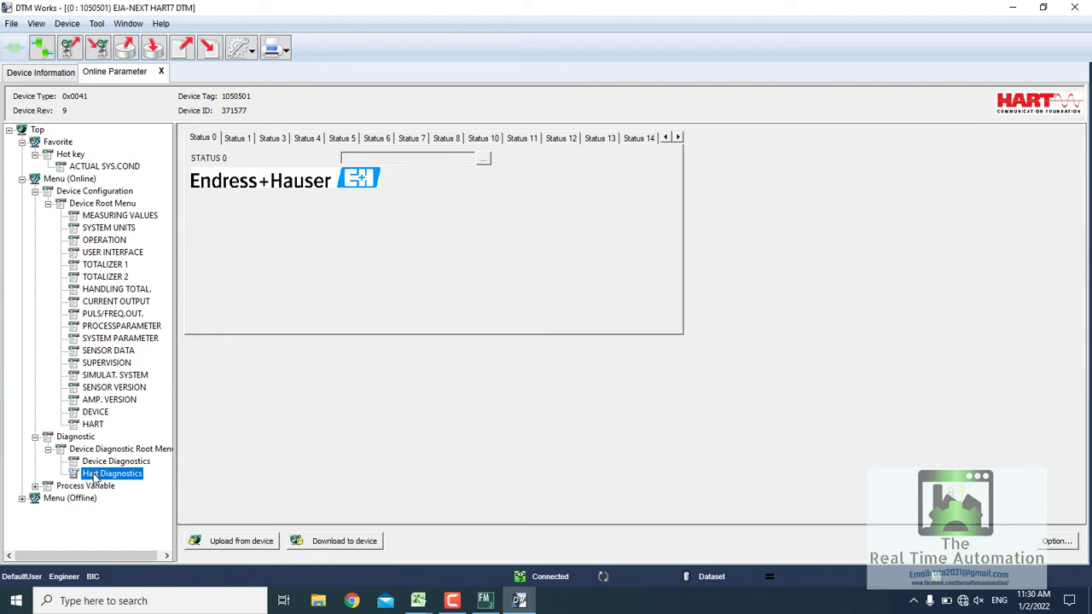
{"action": "left_click", "coordinate": [36, 486]}
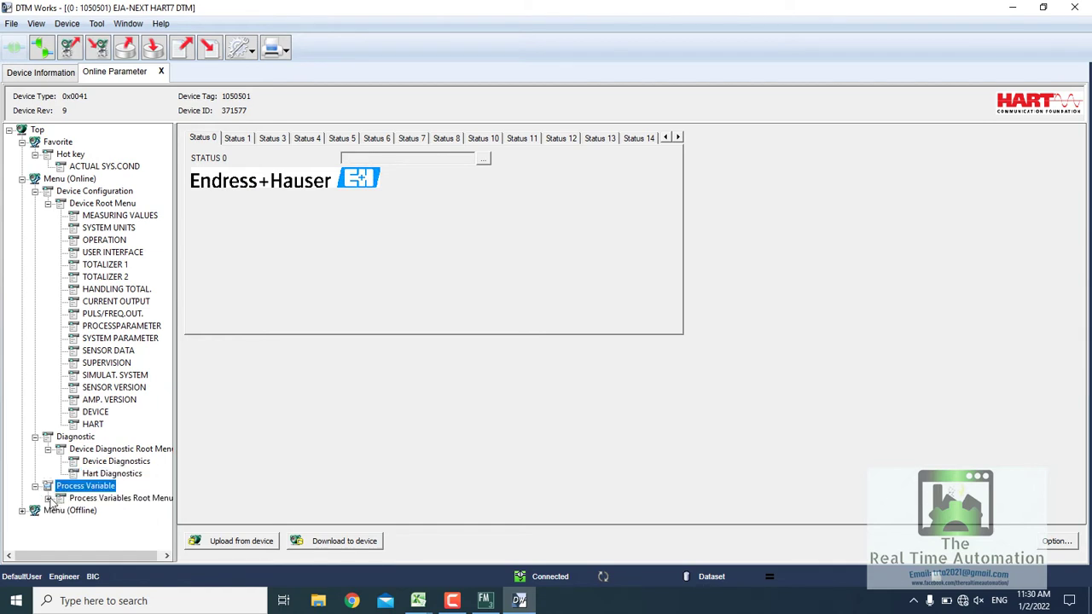
{"action": "left_click", "coordinate": [52, 500]}
{"action": "left_click", "coordinate": [87, 511]}
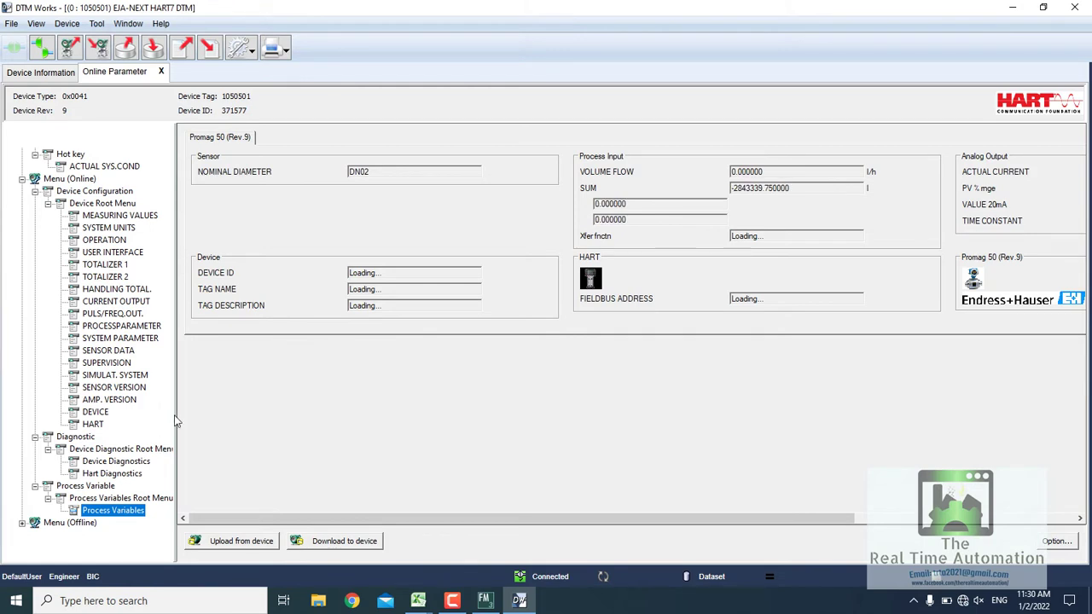
Upload the device's values into the offline Upload variables page and review the full parameter list
{"action": "left_click", "coordinate": [22, 523]}
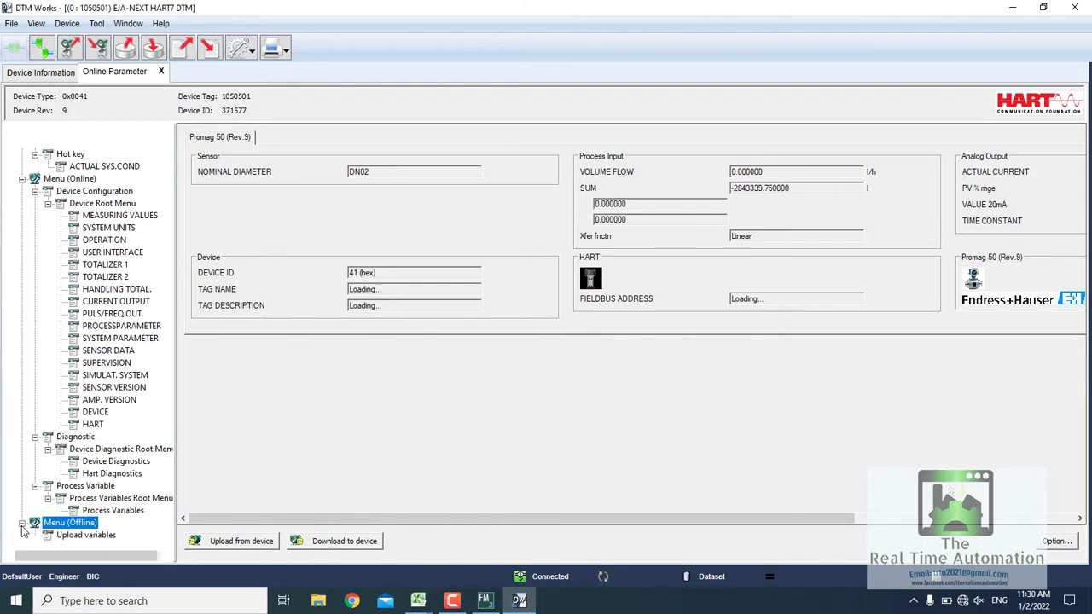
{"action": "left_click", "coordinate": [51, 534]}
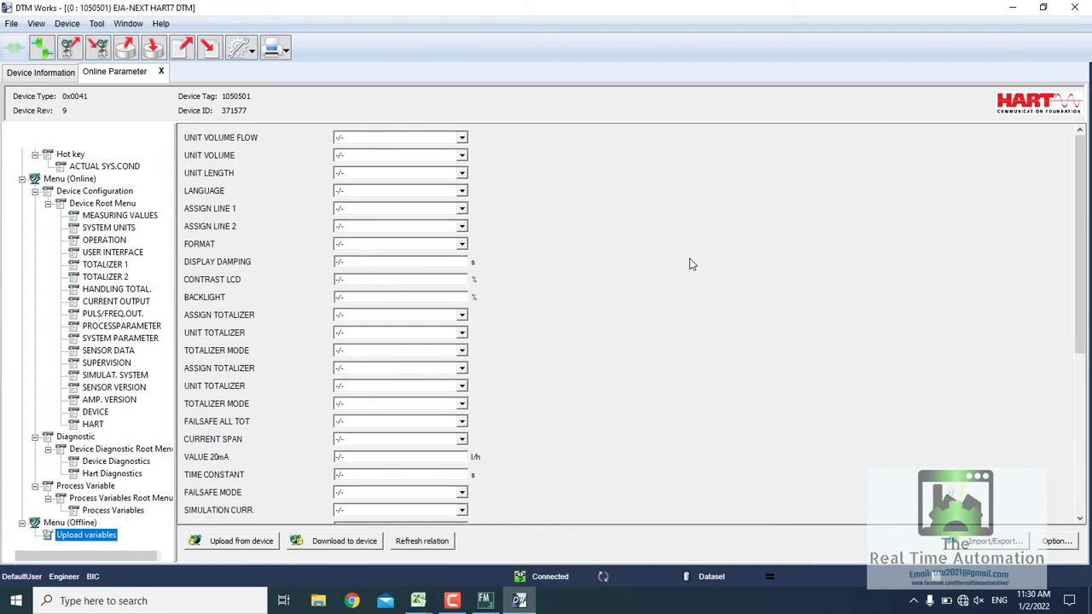
{"action": "left_click", "coordinate": [246, 548]}
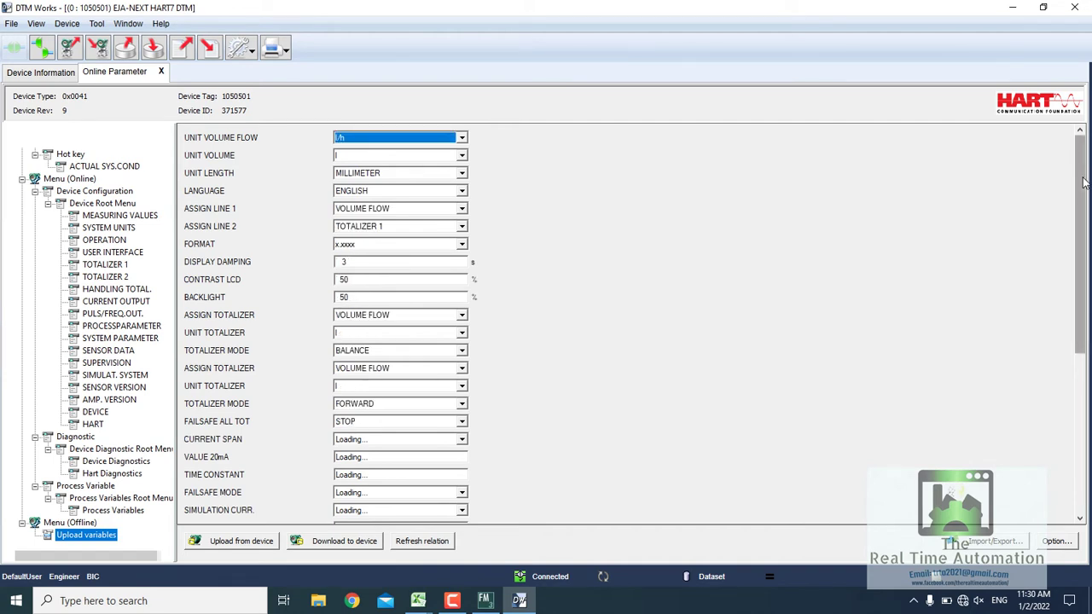
{"action": "left_click_drag", "start_coordinate": [1084, 182], "coordinate": [1083, 345]}
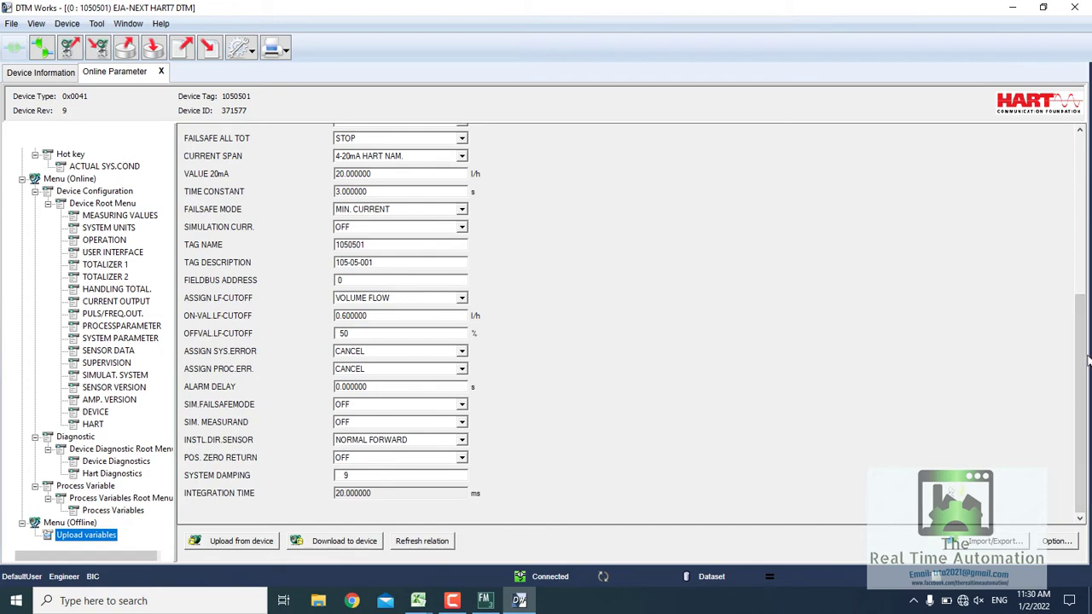
{"action": "left_click_drag", "start_coordinate": [1085, 363], "coordinate": [1083, 209]}
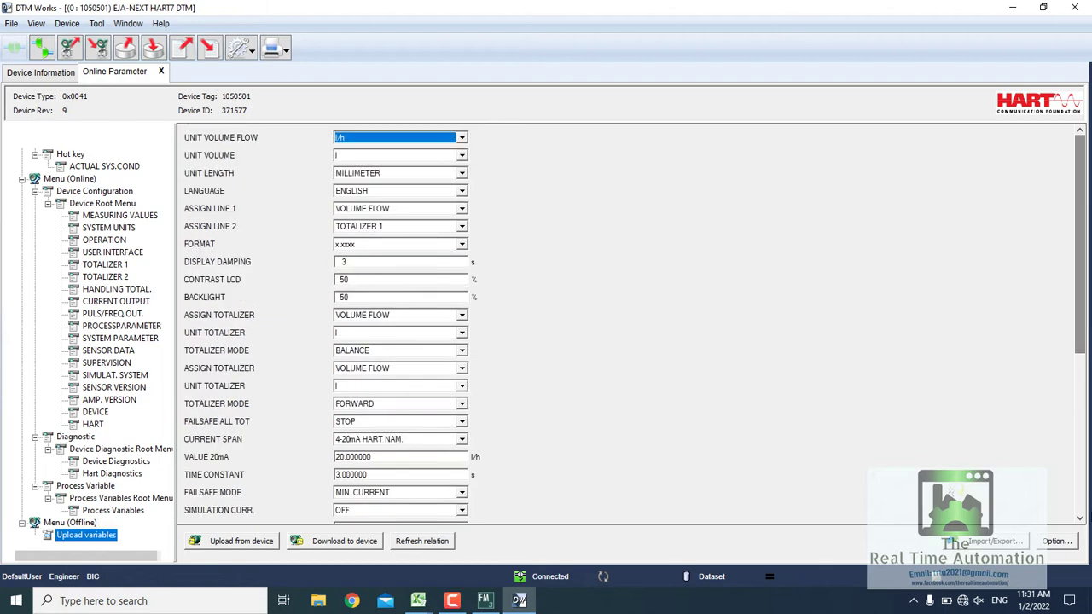
Inspect the update cycle options and the CSV import file selection for the offline variables
{"action": "left_click", "coordinate": [1056, 541]}
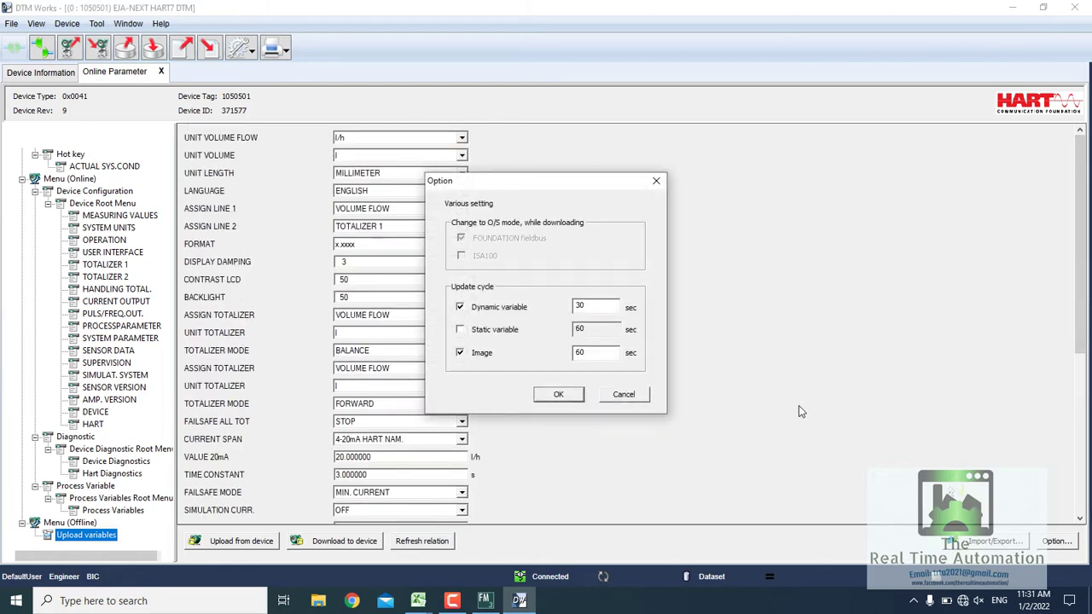
{"action": "left_click", "coordinate": [559, 395]}
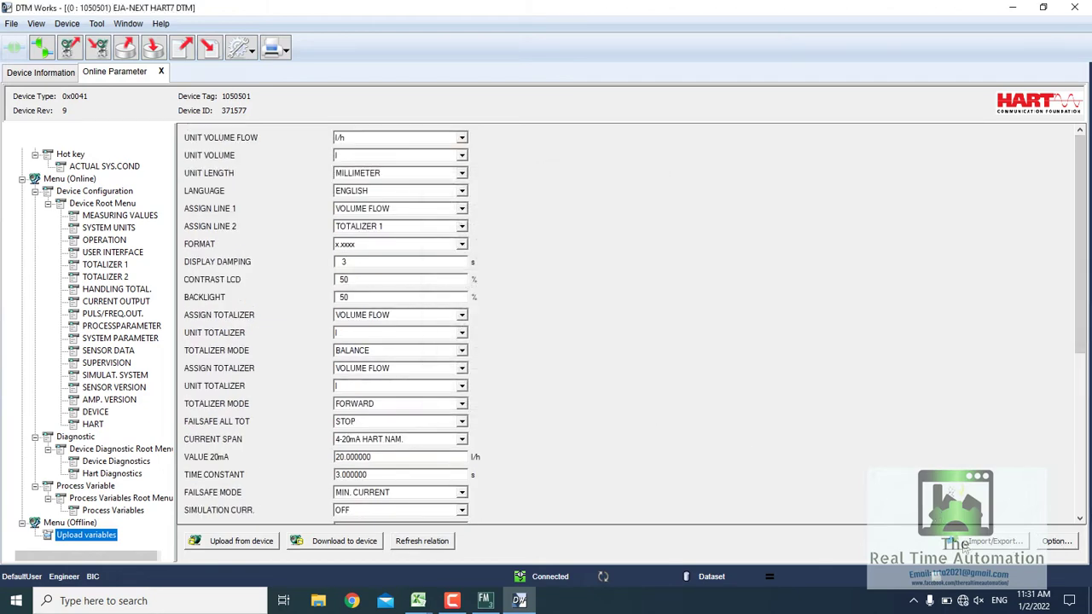
{"action": "left_click", "coordinate": [969, 543]}
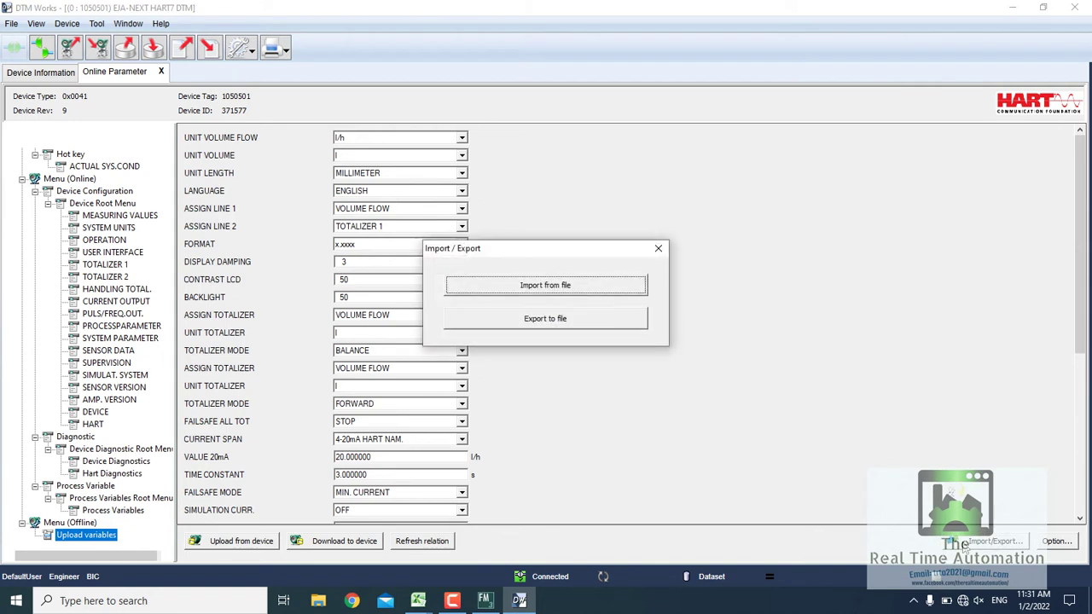
{"action": "left_click", "coordinate": [556, 286]}
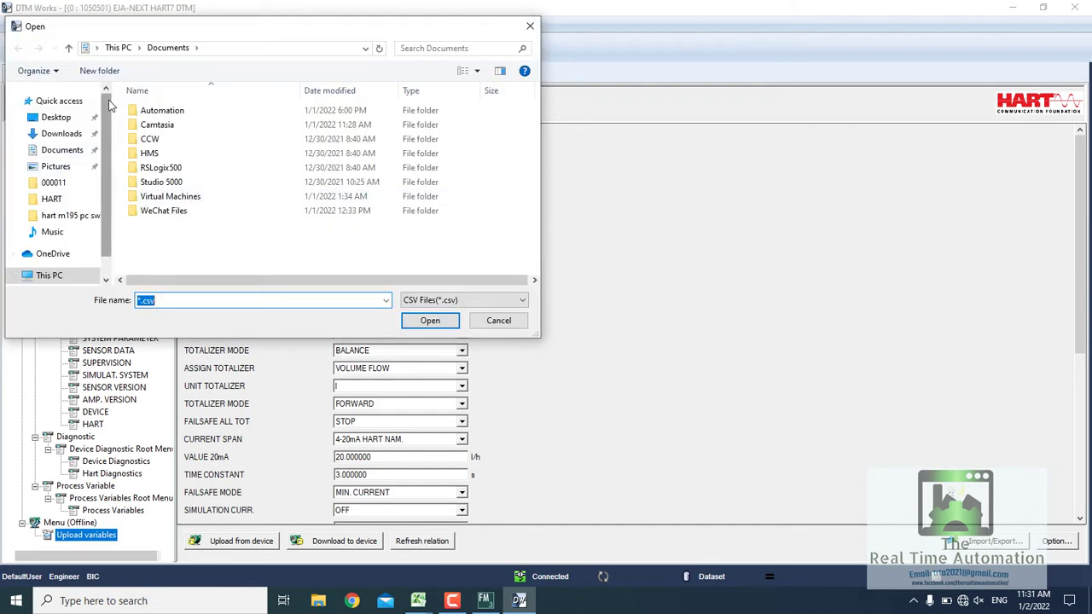
{"action": "left_click", "coordinate": [529, 26]}
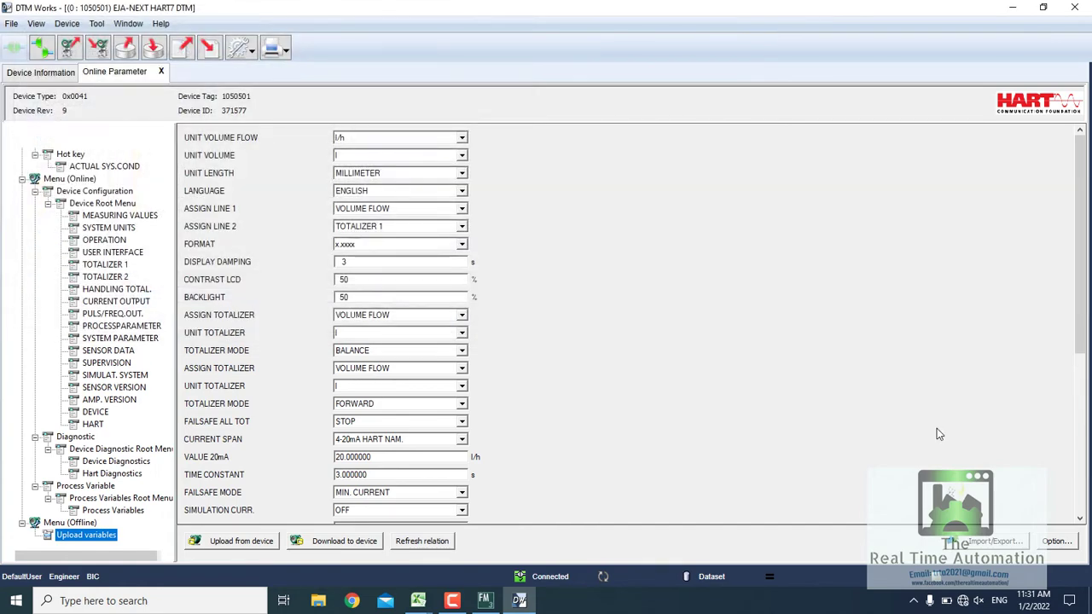
Export the uploaded variables to a CSV file named 15_9_001 on the Desktop
{"action": "left_click", "coordinate": [960, 541]}
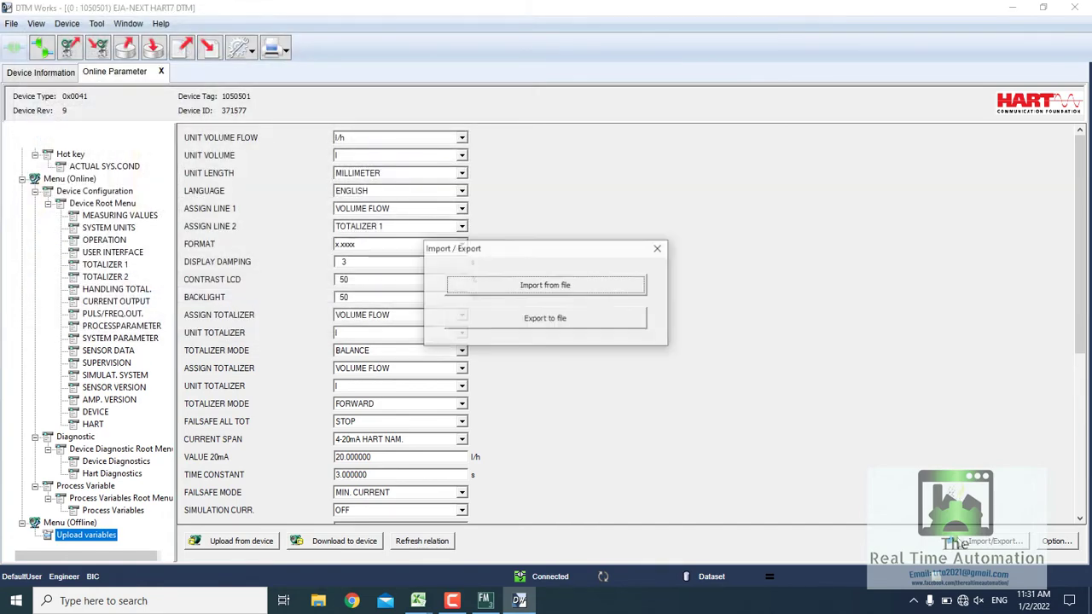
{"action": "left_click", "coordinate": [581, 328]}
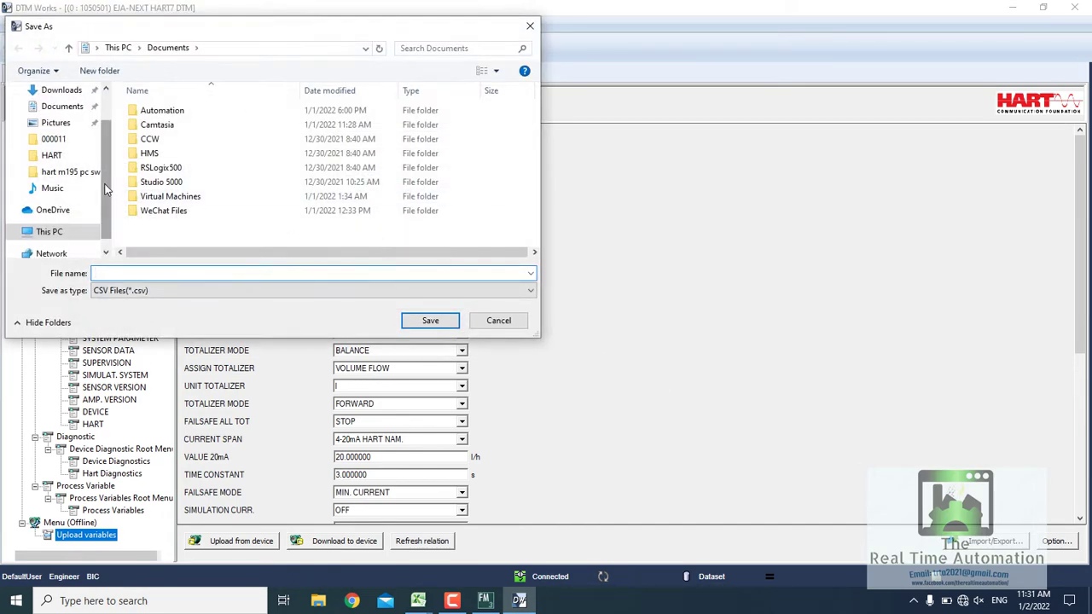
{"action": "left_click_drag", "start_coordinate": [106, 153], "coordinate": [108, 81]}
{"action": "left_click", "coordinate": [55, 117]}
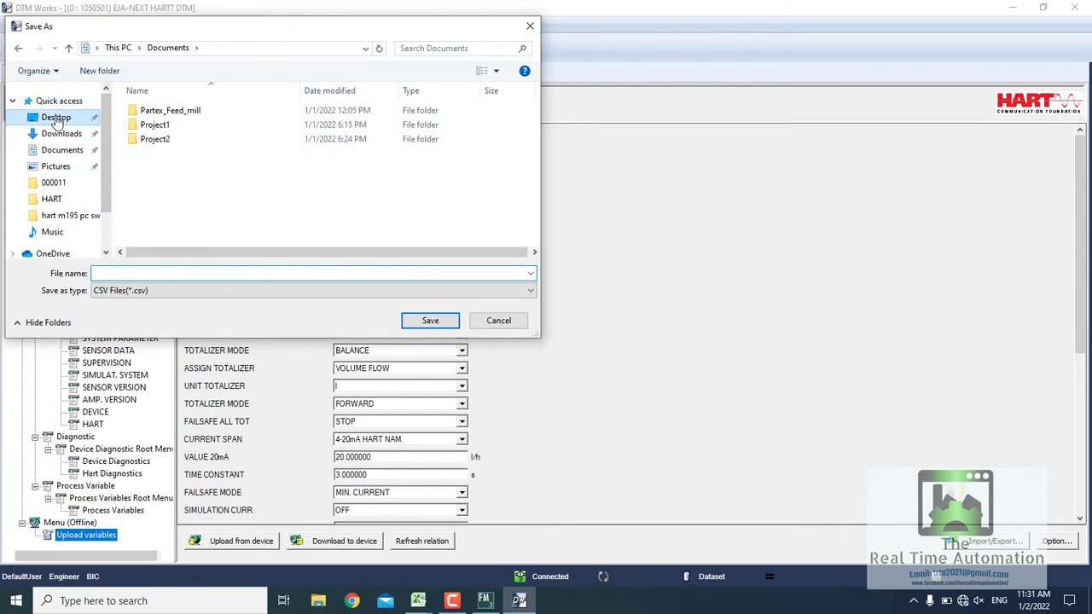
{"action": "left_click", "coordinate": [195, 273]}
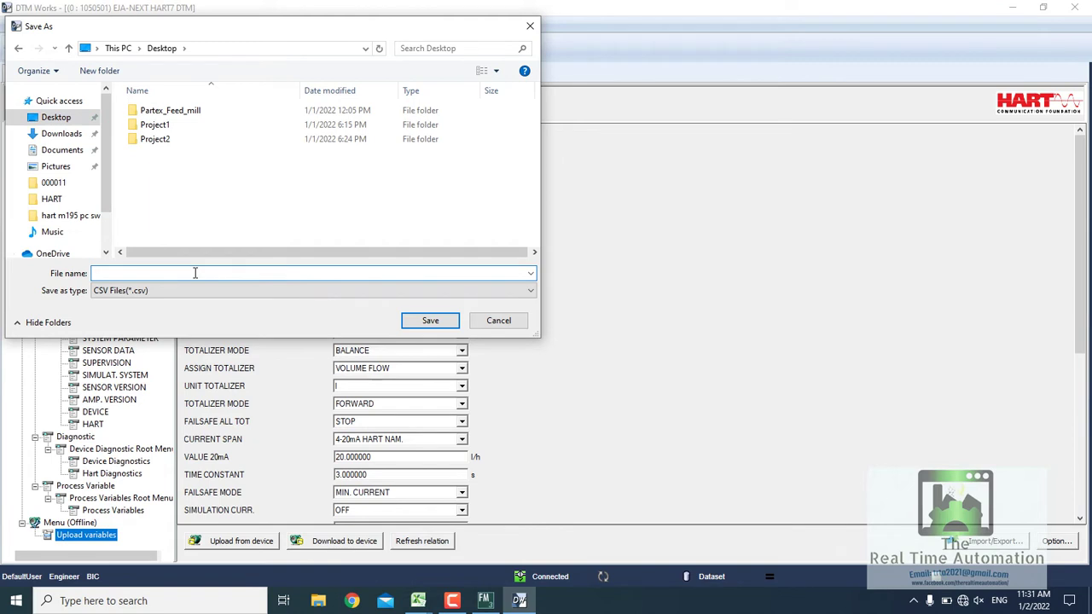
{"action": "type", "text": "15_9_001"}
{"action": "left_click", "coordinate": [431, 323]}
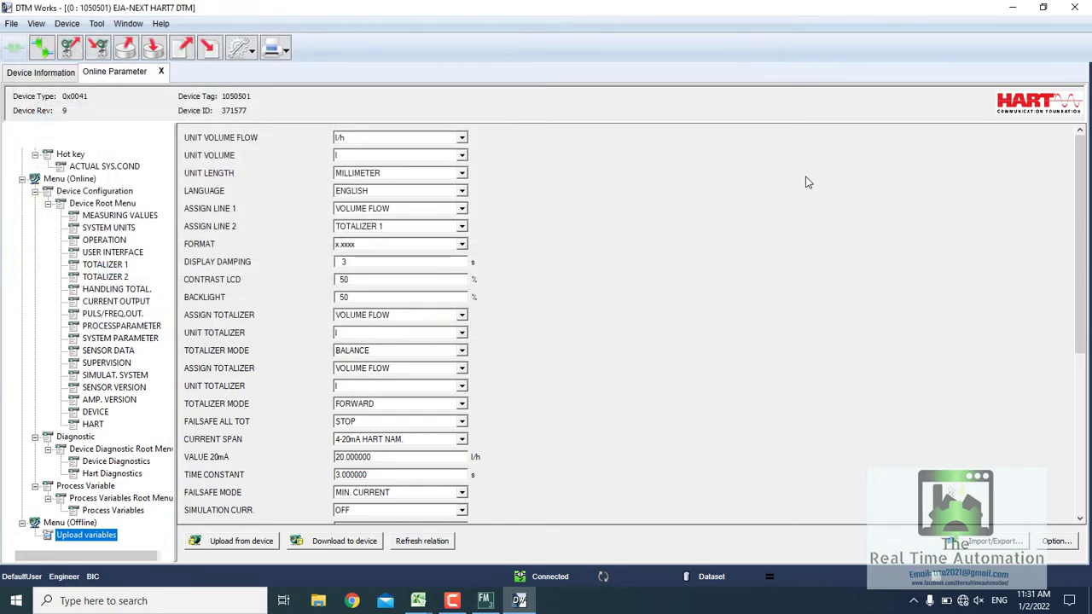
Exit DTM Works, saving the DTM data to the database with the suggested reason
{"action": "left_click", "coordinate": [1072, 7]}
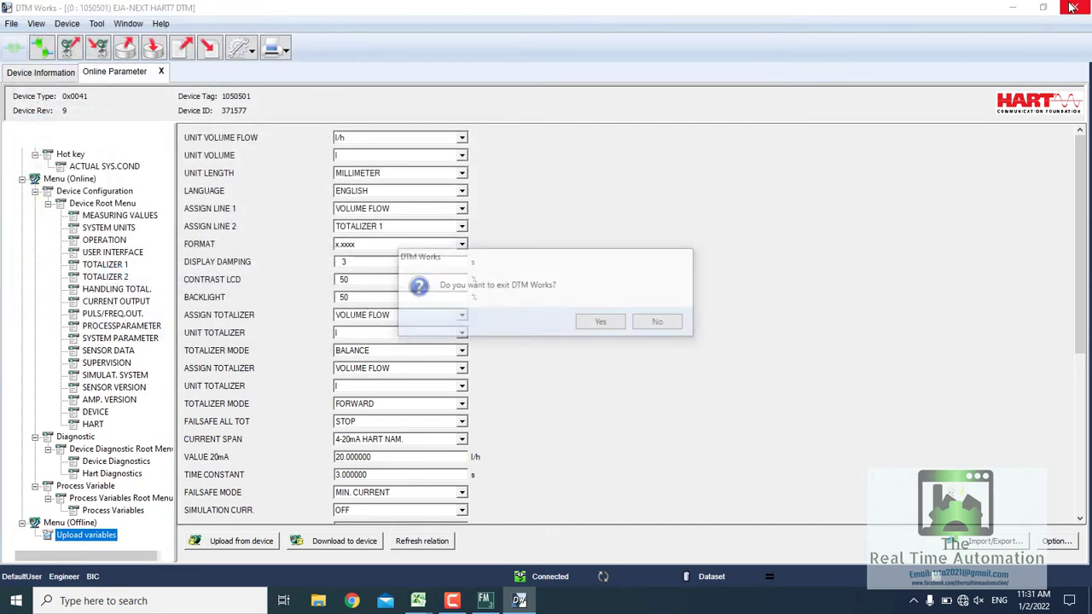
{"action": "left_click", "coordinate": [602, 323]}
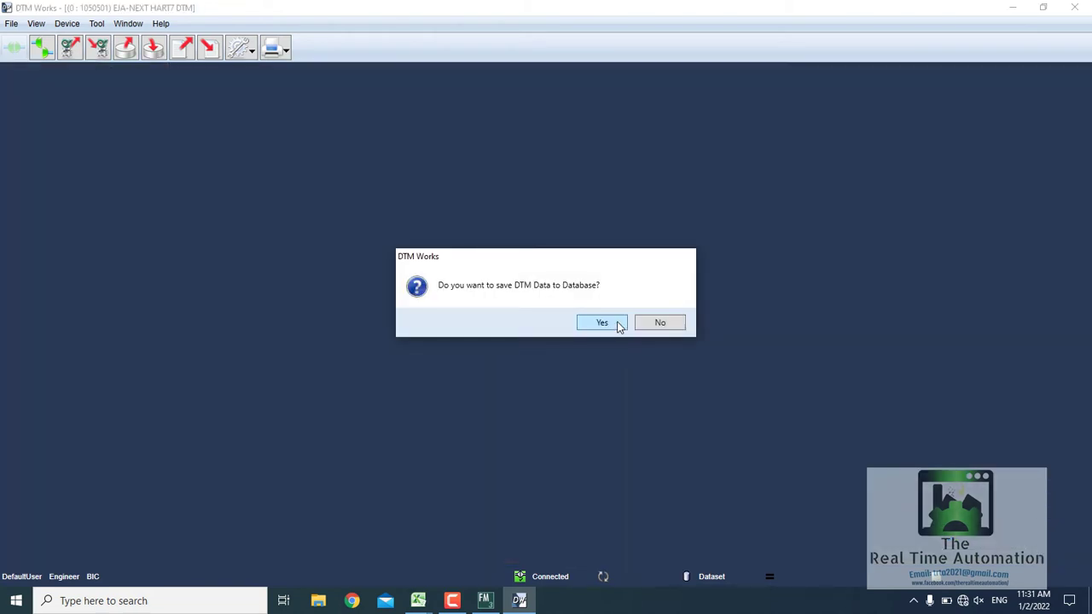
{"action": "left_click", "coordinate": [617, 323]}
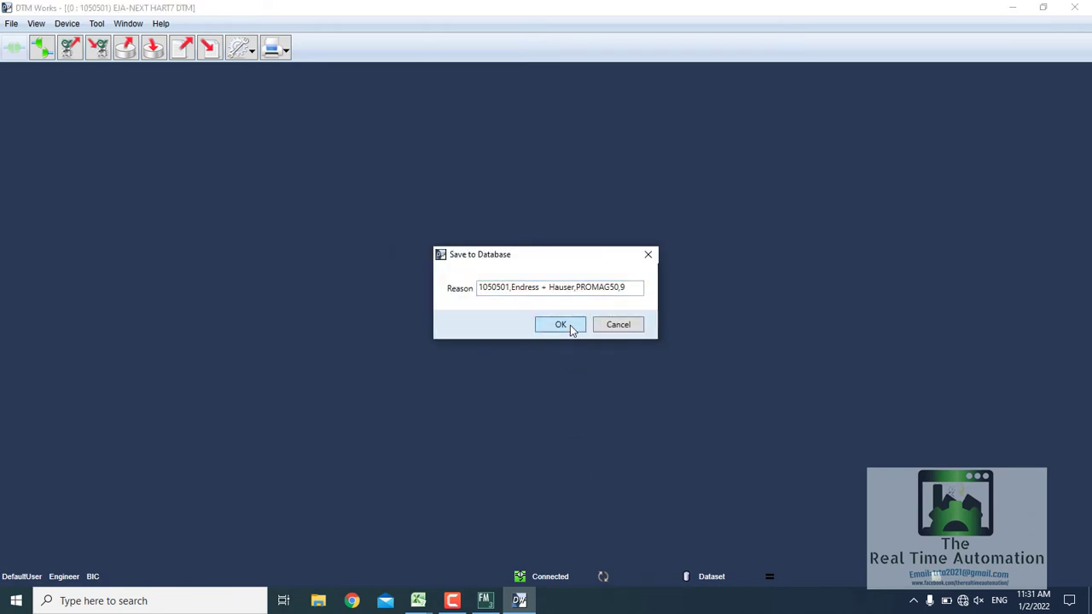
{"action": "left_click", "coordinate": [572, 330]}
{"action": "left_click", "coordinate": [642, 332]}
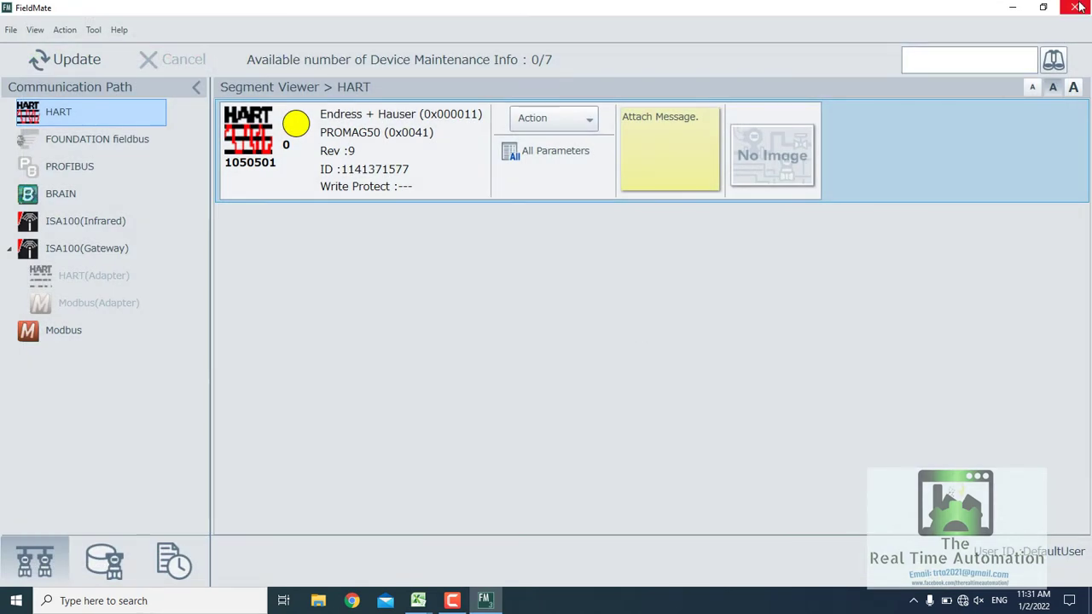
Log in to FieldMate again with the DefaultUser account and show the HART segment viewer
{"action": "left_click", "coordinate": [461, 600]}
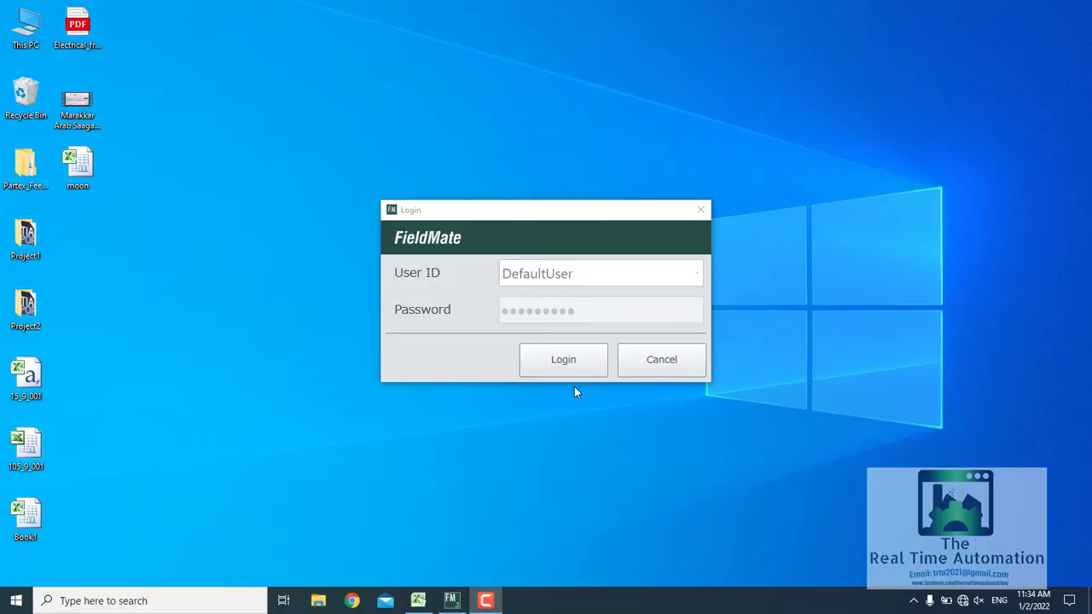
{"action": "left_click", "coordinate": [562, 371]}
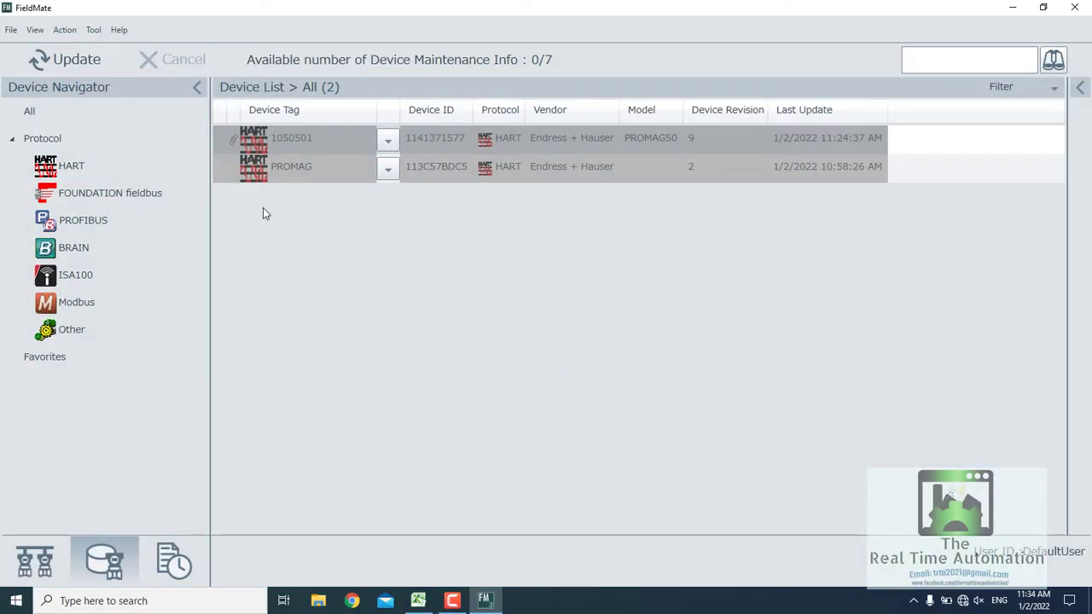
{"action": "left_click", "coordinate": [35, 560]}
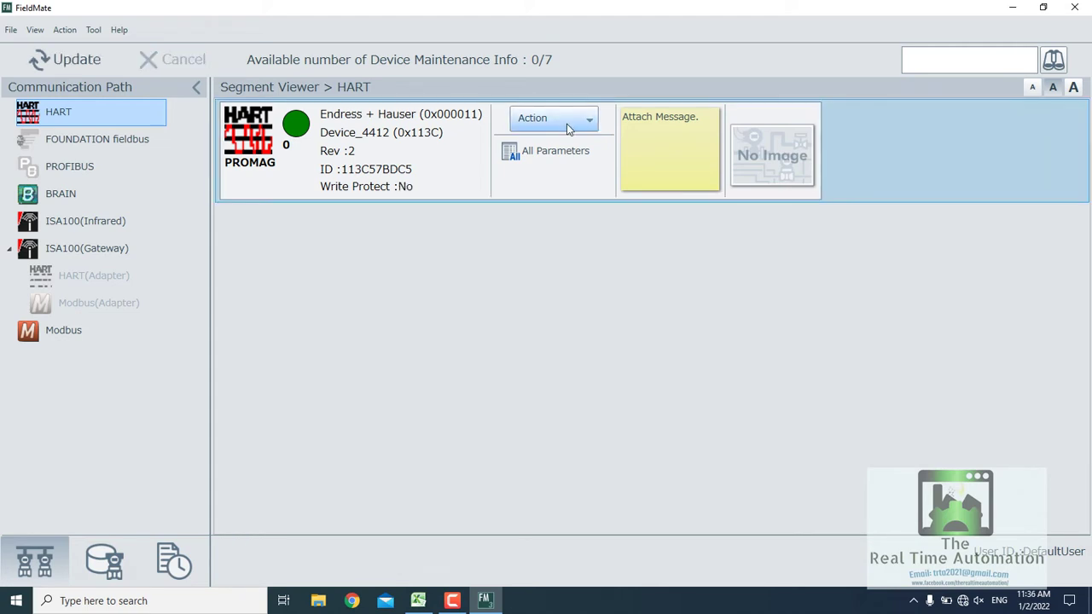
Read all parameters of the PROMAG device, export them as a table, and bring up the resulting Excel workbook
{"action": "left_click", "coordinate": [554, 151]}
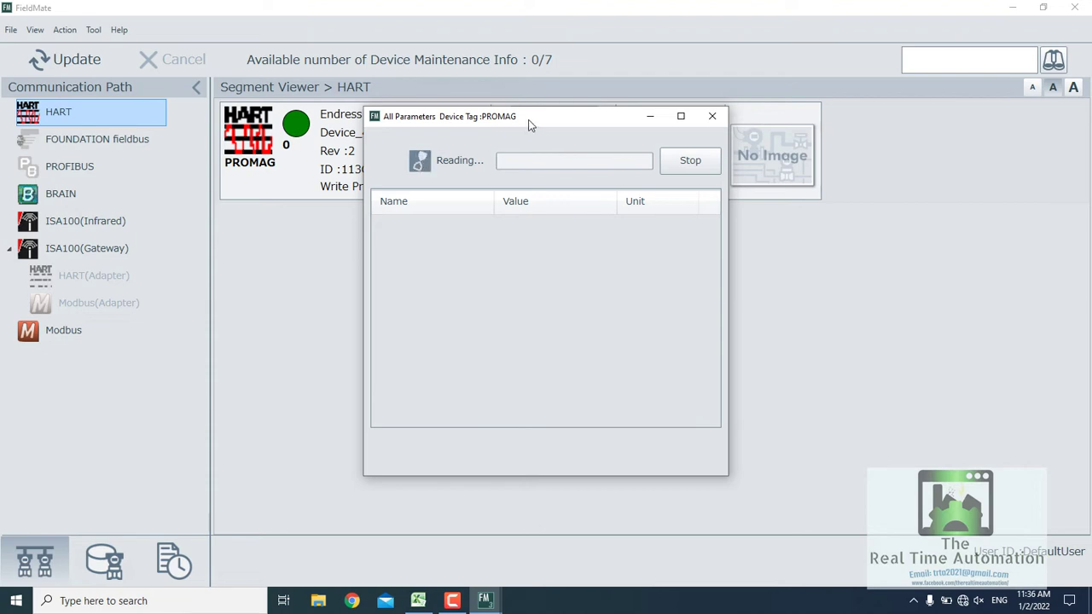
{"action": "left_click_drag", "start_coordinate": [529, 122], "coordinate": [611, 216]}
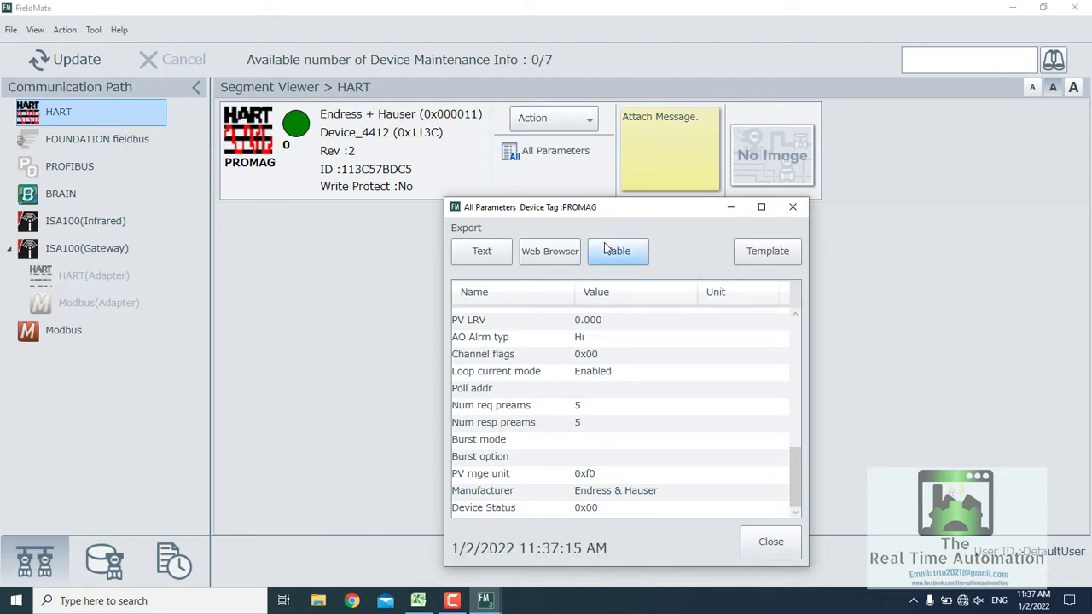
{"action": "left_click", "coordinate": [604, 247]}
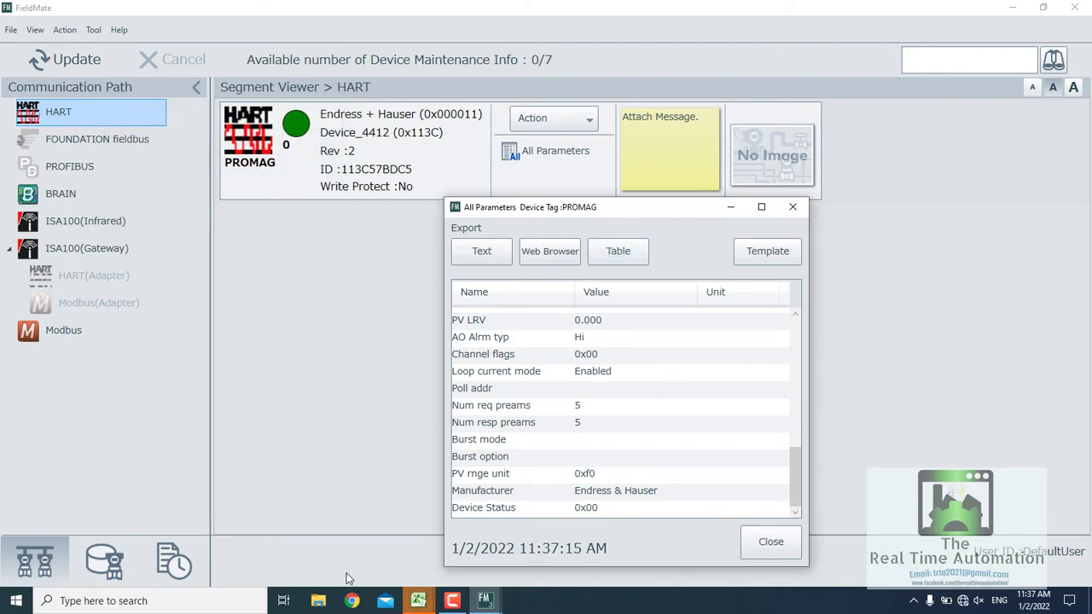
{"action": "mouse_move", "coordinate": [413, 602]}
{"action": "left_click", "coordinate": [468, 541]}
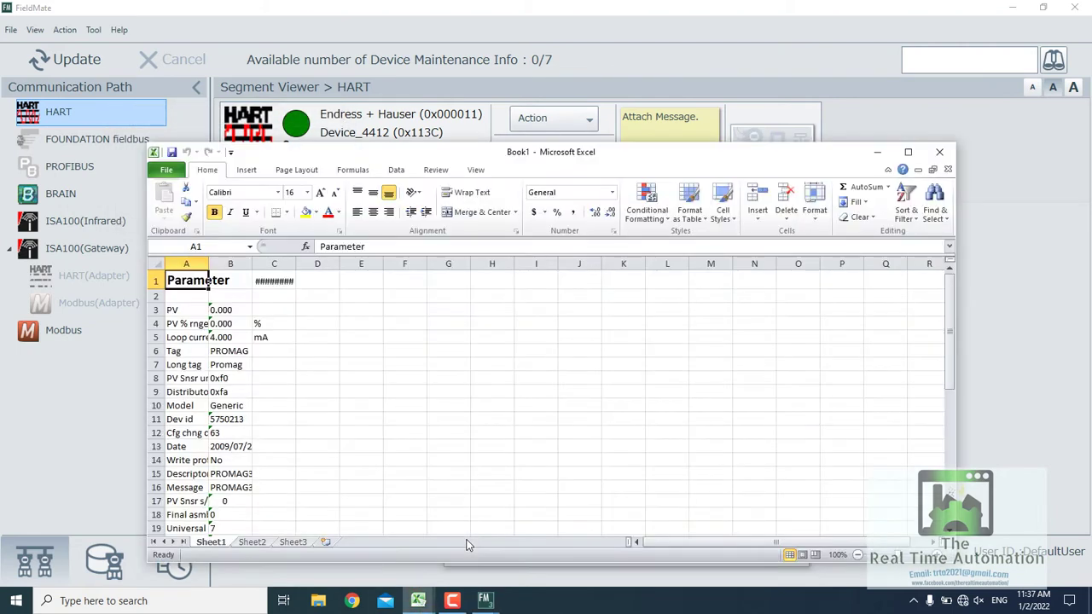
Maximize the Book1 workbook and widen columns A, B and C to make the parameter names, values and date readable
{"action": "left_click", "coordinate": [908, 152]}
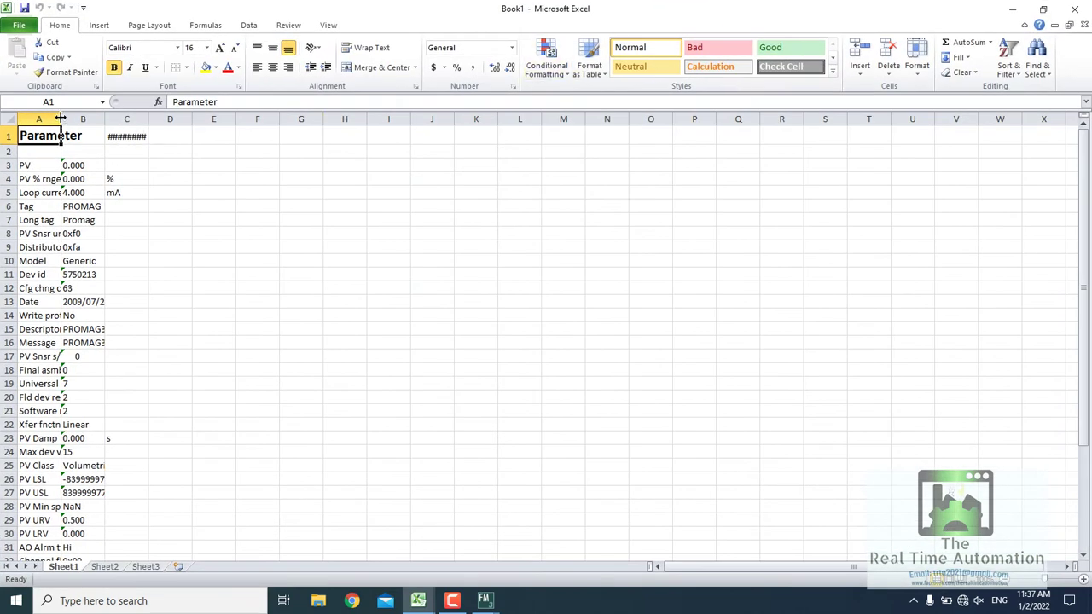
{"action": "left_click_drag", "start_coordinate": [60, 119], "coordinate": [251, 118]}
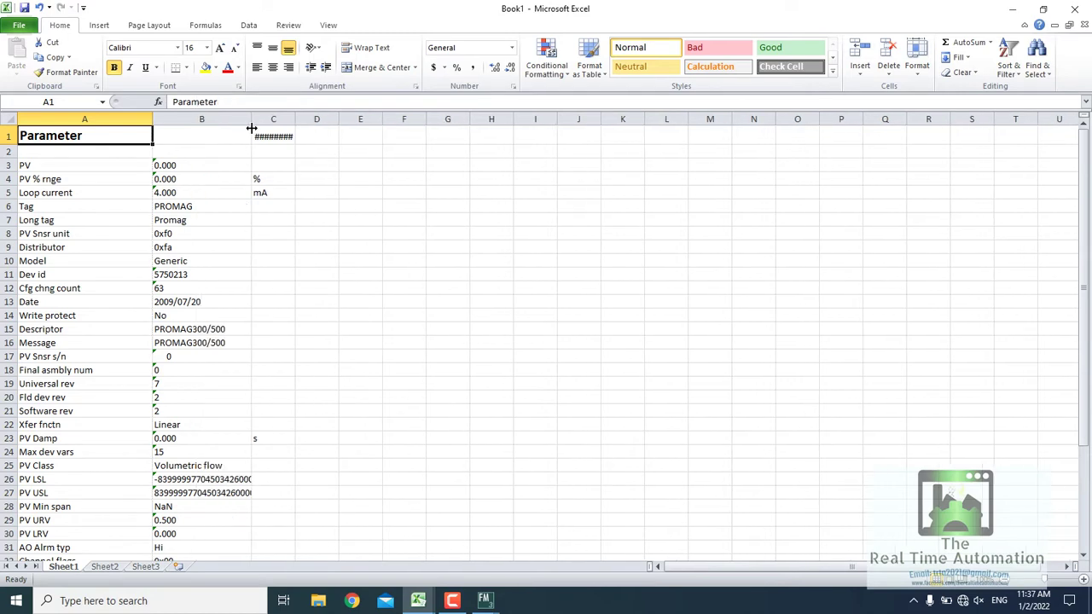
{"action": "double_click", "coordinate": [295, 121]}
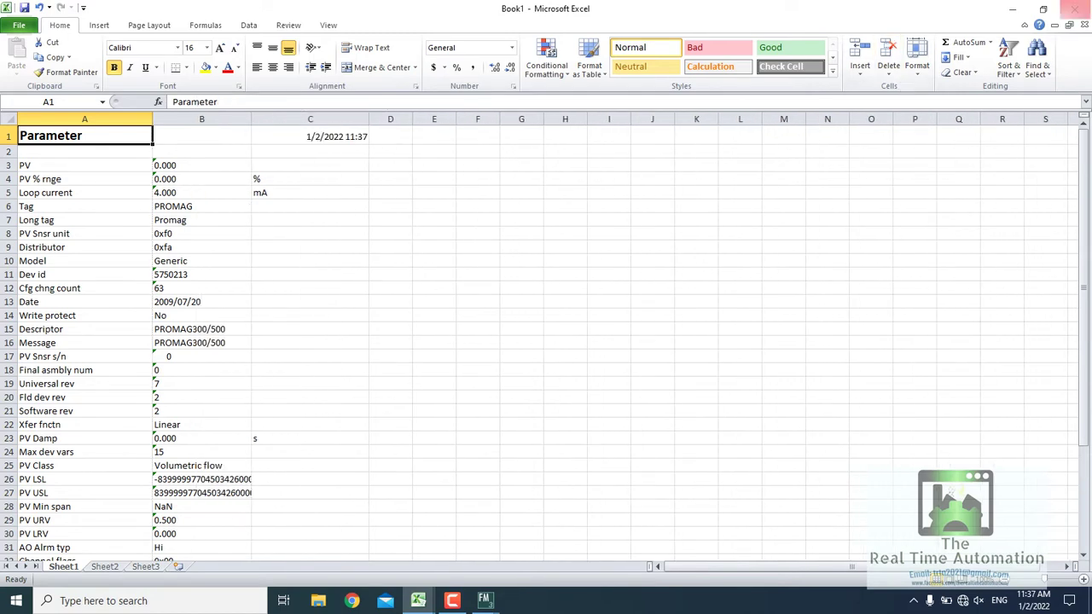
Restore the Book1 window from full screen, narrow it to about half its width and move it away from the parameter list
{"action": "left_click", "coordinate": [1043, 8]}
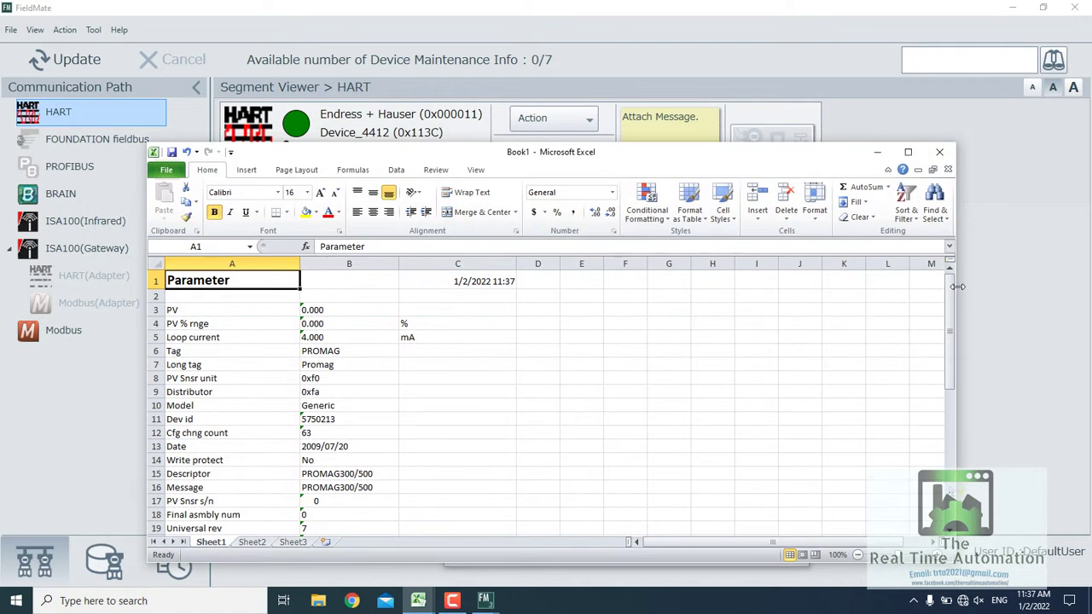
{"action": "left_click_drag", "start_coordinate": [956, 287], "coordinate": [468, 350]}
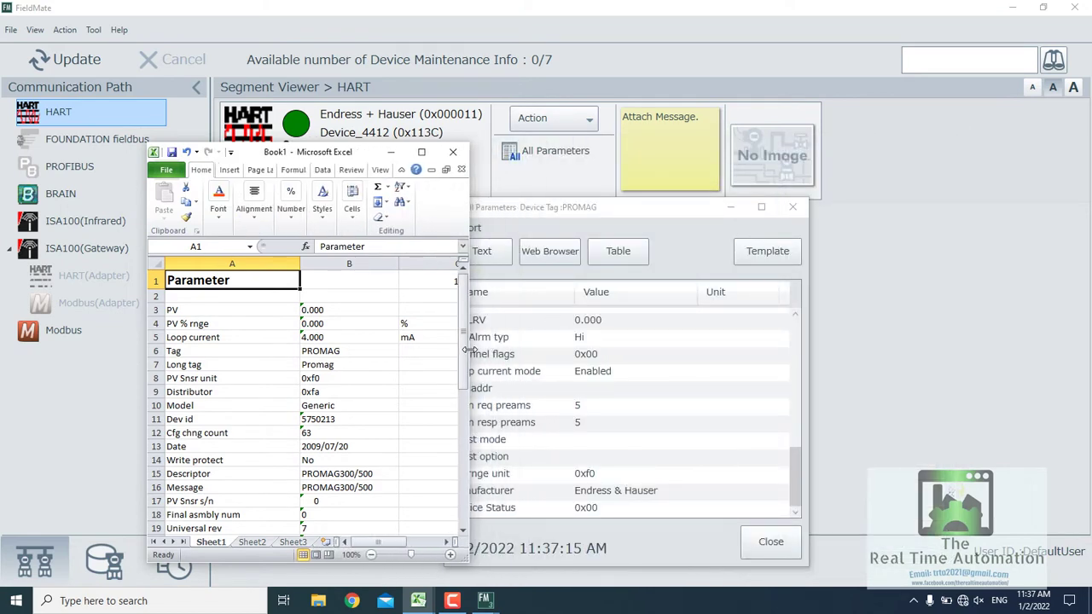
{"action": "left_click_drag", "start_coordinate": [312, 158], "coordinate": [705, 81]}
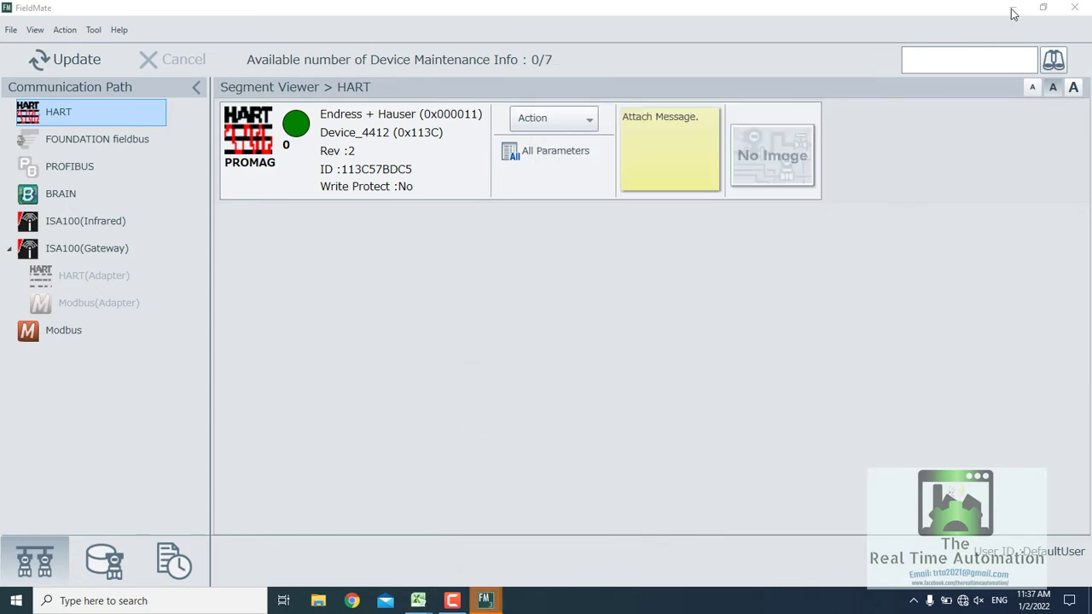
Close the All Parameters window of the PROMAG device and minimize FieldMate, leaving Book1 open over the desktop
{"action": "right_click", "coordinate": [777, 604]}
{"action": "left_click", "coordinate": [815, 507]}
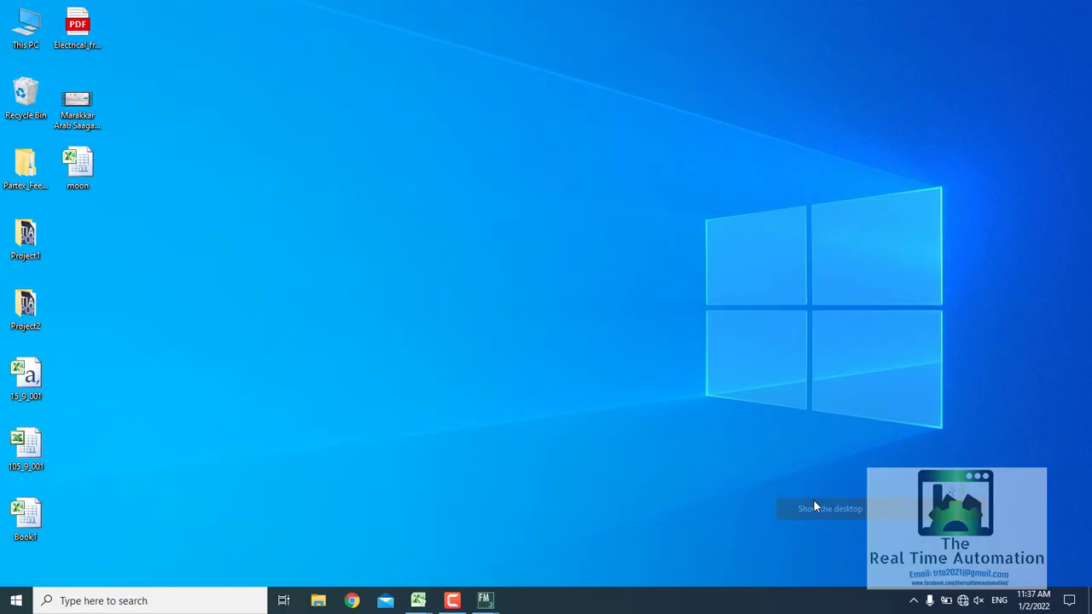
{"action": "mouse_move", "coordinate": [417, 600]}
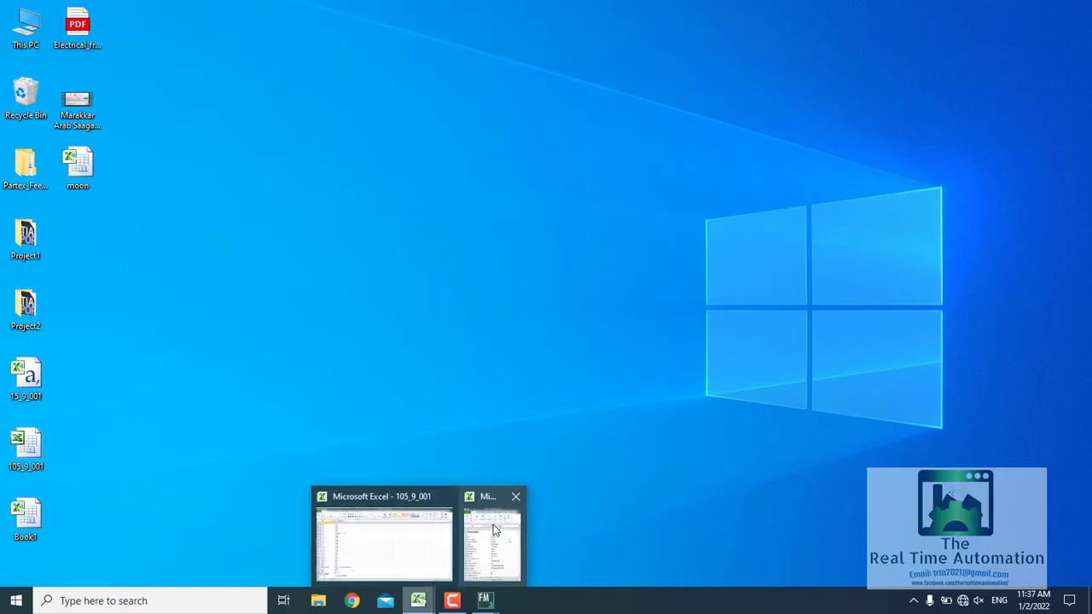
{"action": "left_click", "coordinate": [492, 542]}
{"action": "left_click", "coordinate": [1013, 11]}
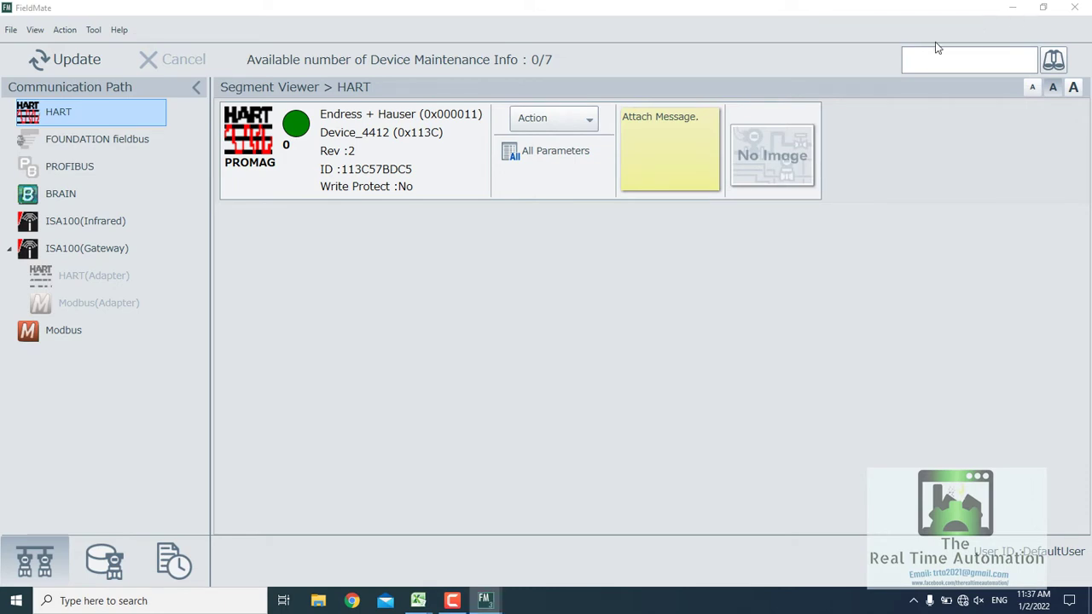
{"action": "mouse_move", "coordinate": [486, 602]}
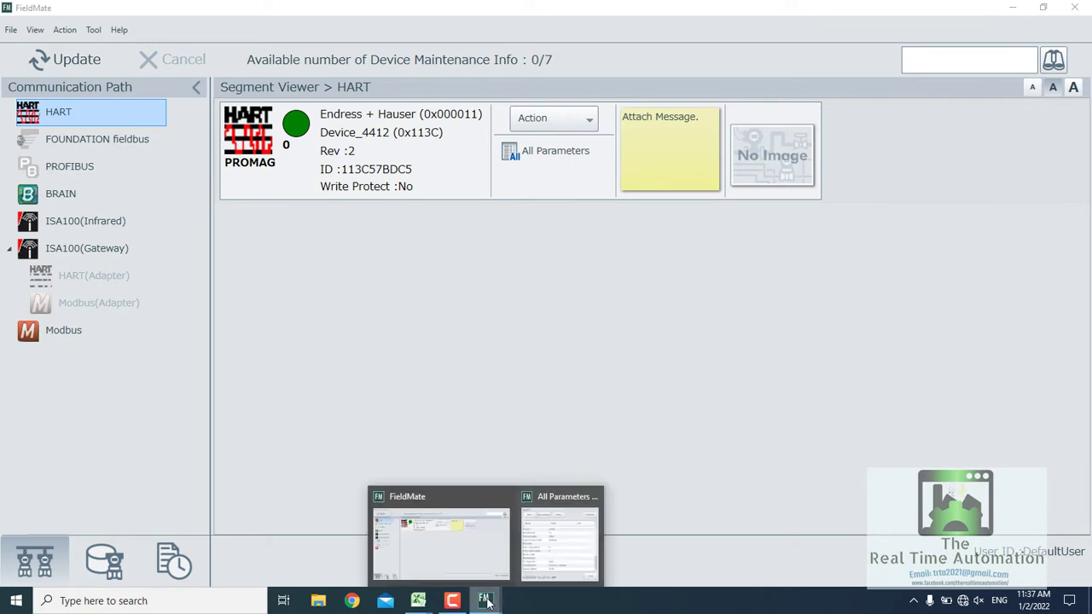
{"action": "left_click", "coordinate": [559, 542]}
{"action": "left_click", "coordinate": [755, 544]}
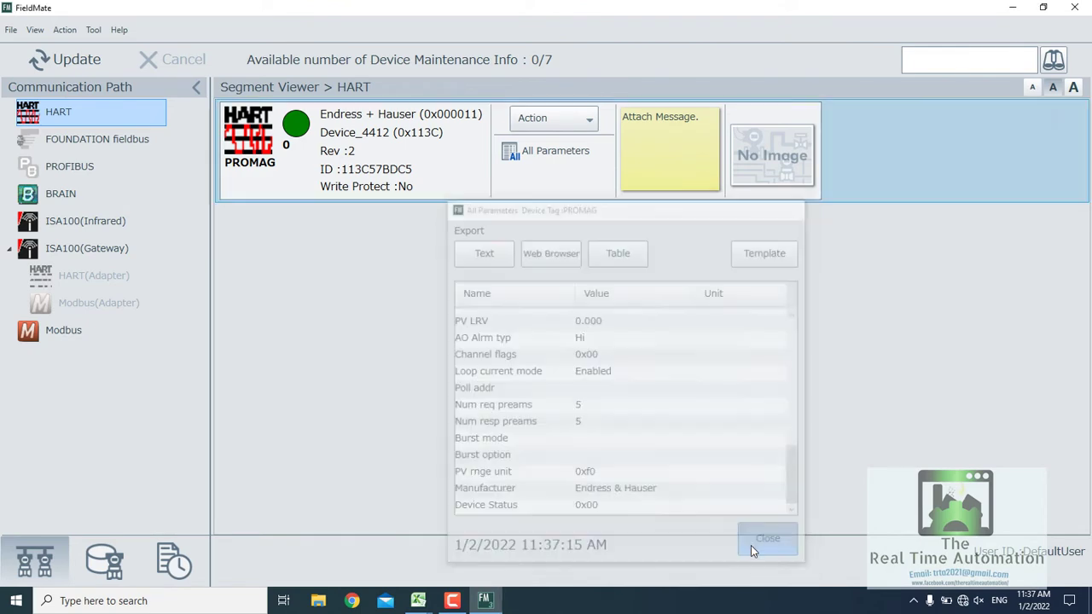
{"action": "left_click", "coordinate": [1011, 8]}
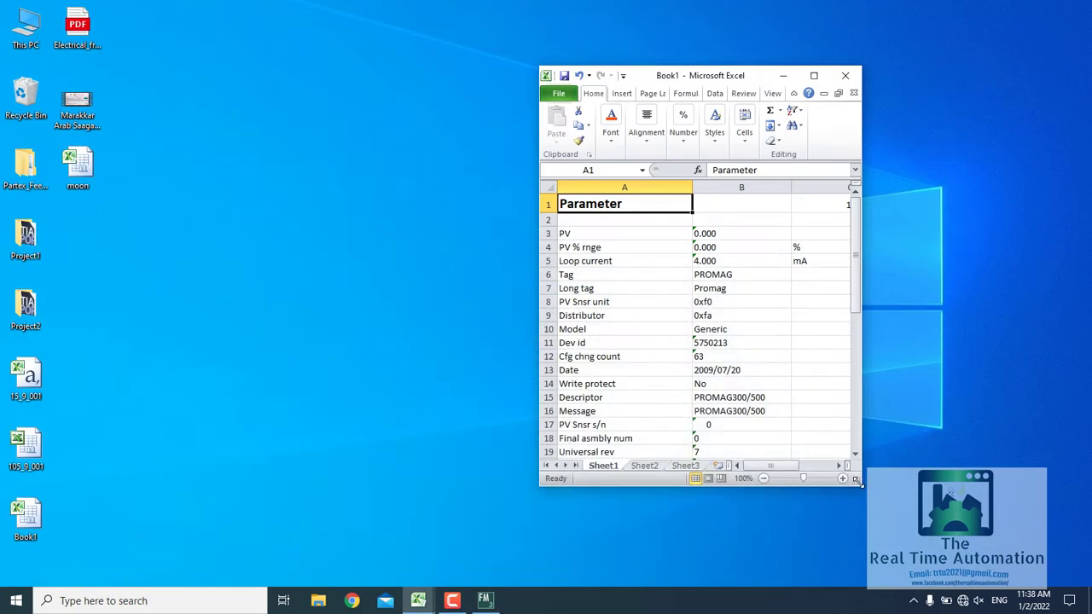
Arrange the Book1 and 105_9_001 workbooks side by side at nearly full screen height, both showing their first rows
{"action": "left_click_drag", "start_coordinate": [860, 485], "coordinate": [996, 588]}
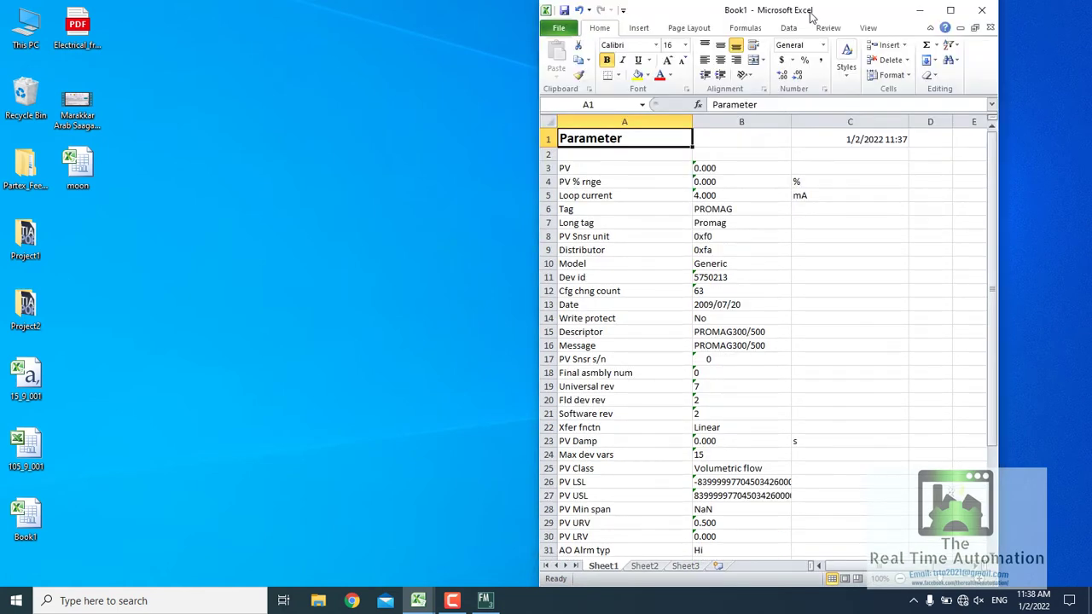
{"action": "left_click_drag", "start_coordinate": [813, 17], "coordinate": [891, 30]}
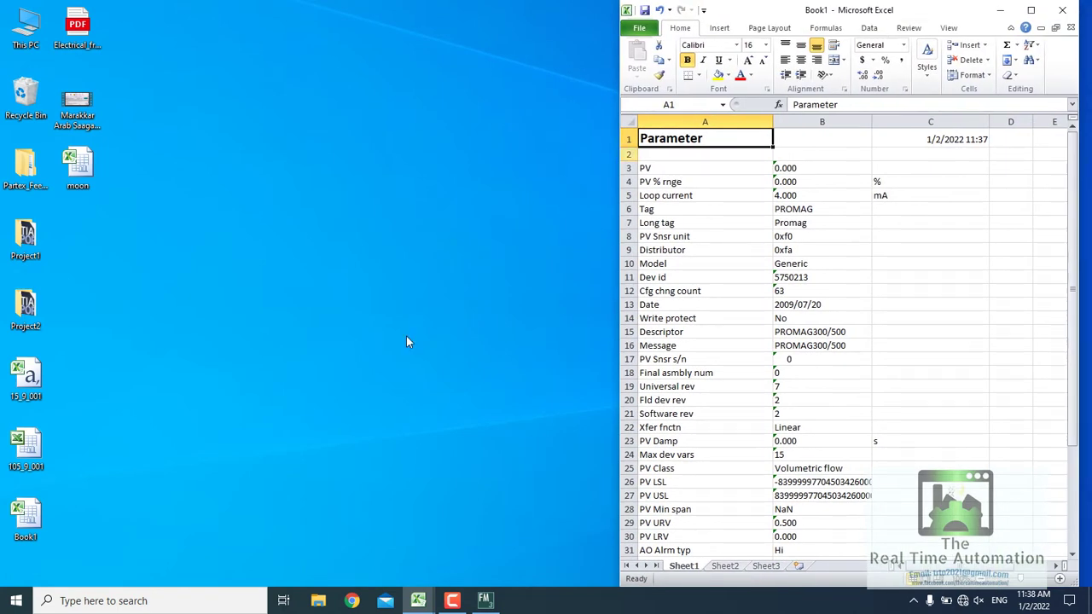
{"action": "mouse_move", "coordinate": [418, 600]}
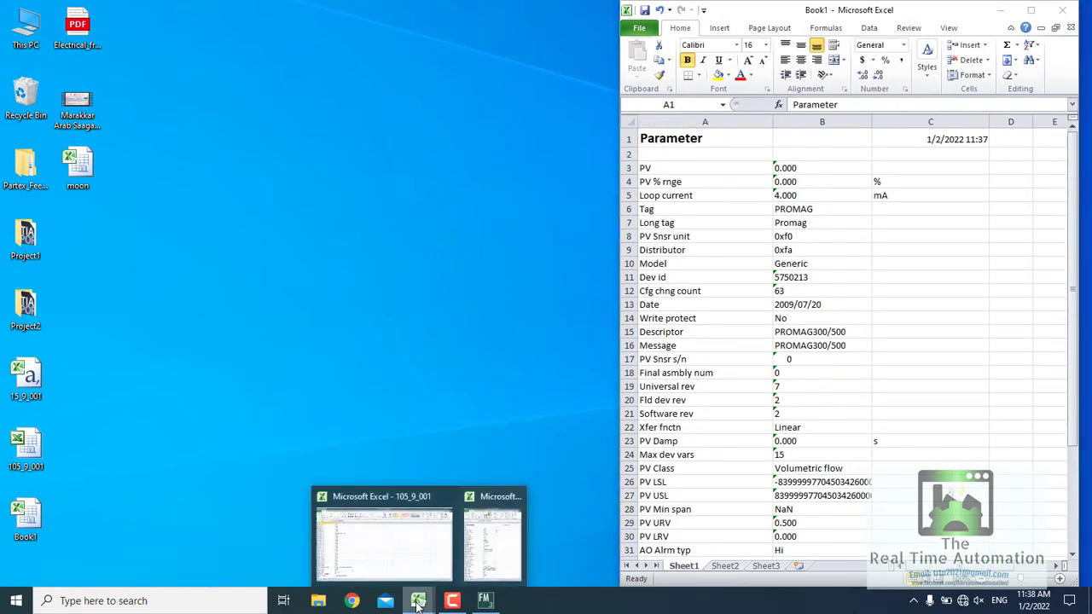
{"action": "left_click", "coordinate": [388, 546]}
{"action": "left_click", "coordinate": [1043, 9]}
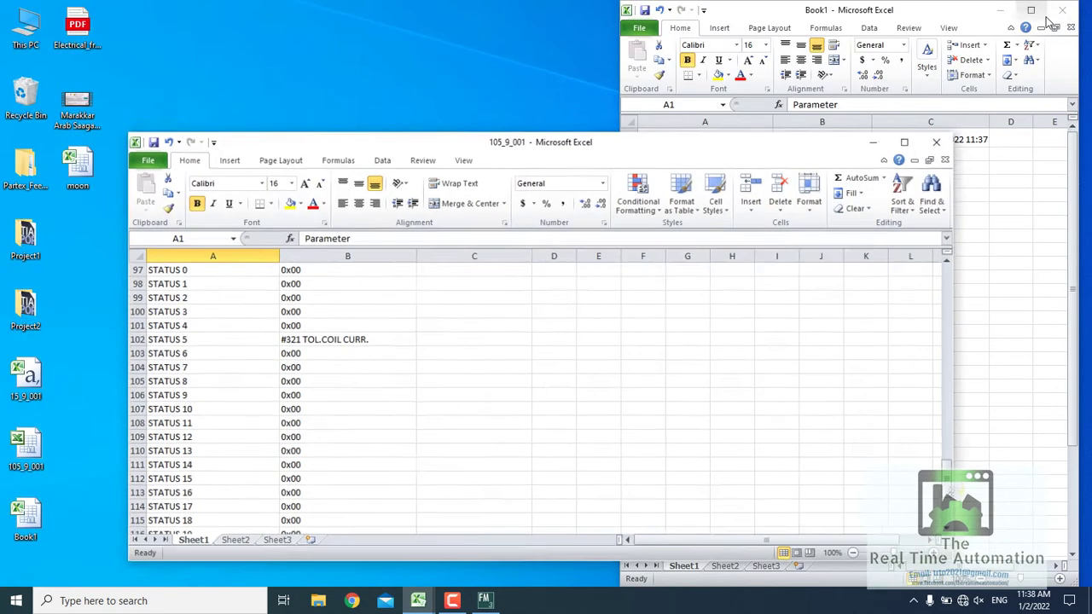
{"action": "left_click_drag", "start_coordinate": [956, 244], "coordinate": [566, 245]}
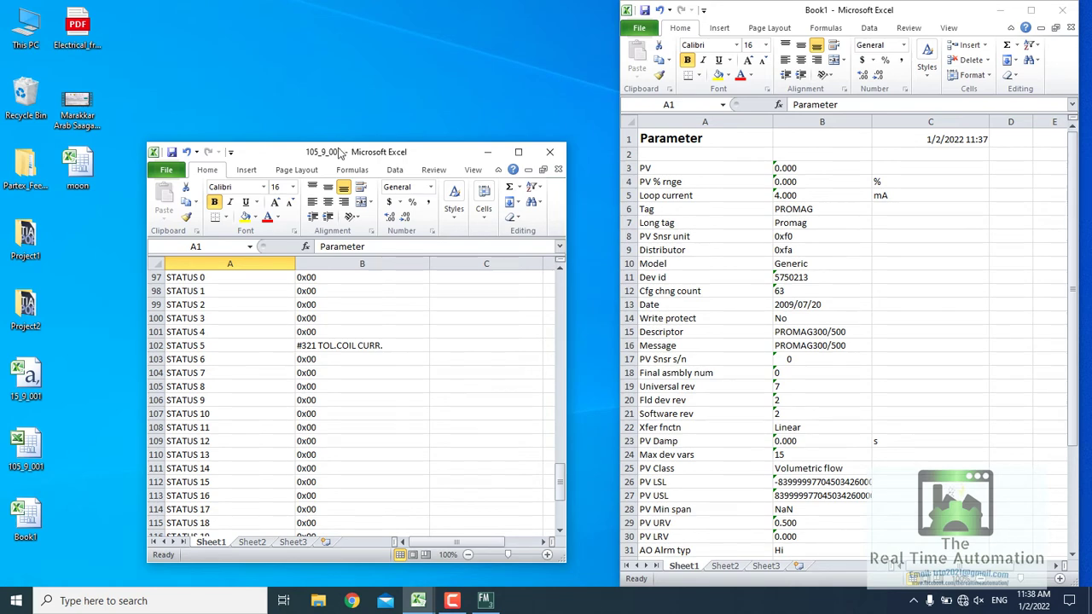
{"action": "left_click_drag", "start_coordinate": [340, 145], "coordinate": [307, 10]}
{"action": "left_click_drag", "start_coordinate": [525, 503], "coordinate": [540, 133]}
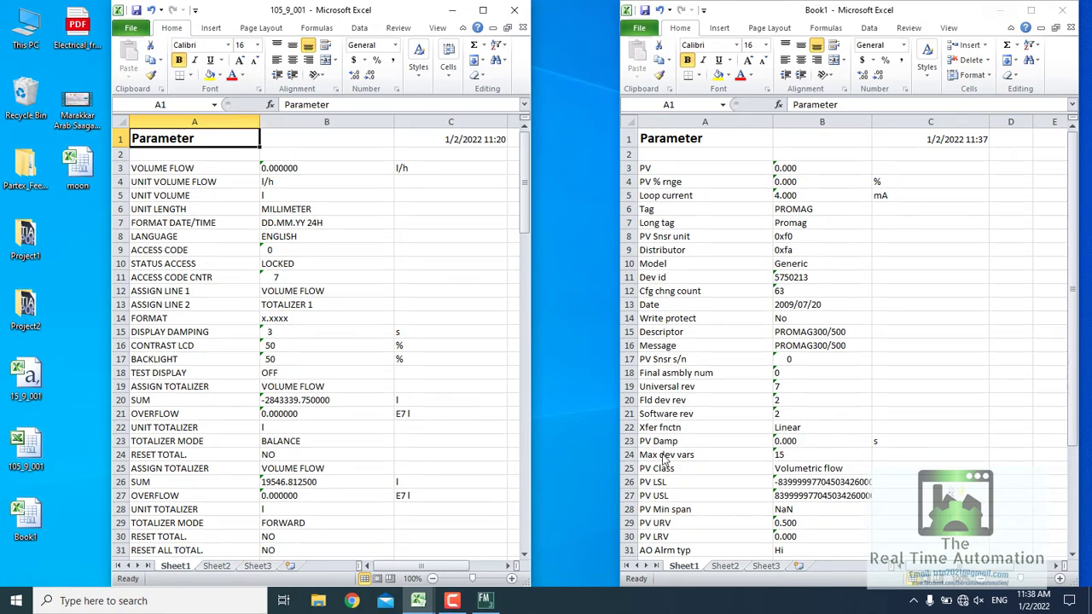
Switch to FieldMate and try to open the assigned DTM for the PROMAG device
{"action": "left_click", "coordinate": [484, 600]}
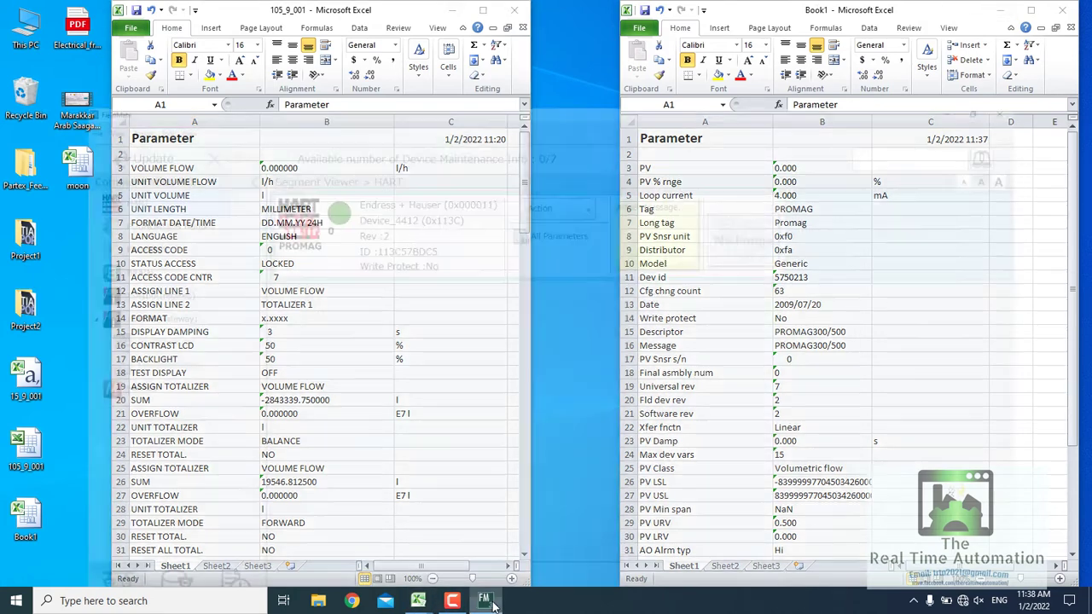
{"action": "left_click", "coordinate": [562, 116]}
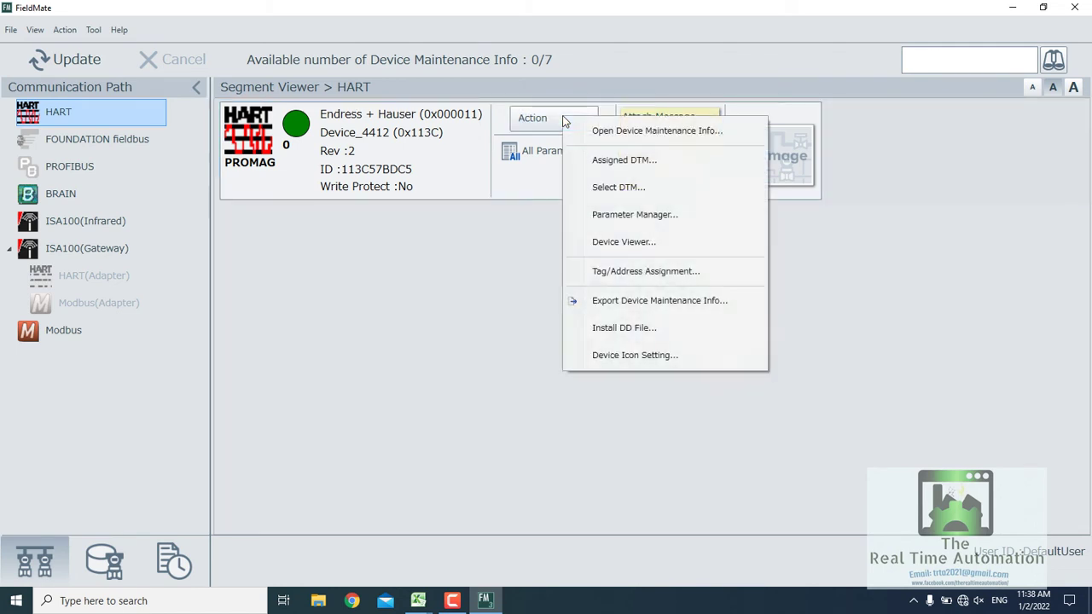
{"action": "left_click", "coordinate": [598, 160]}
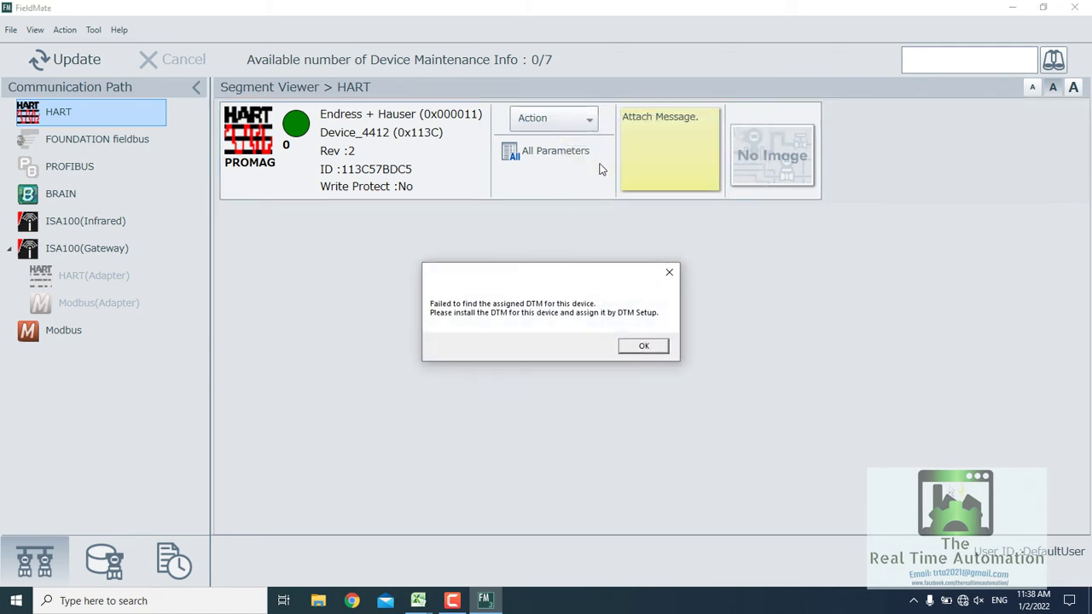
{"action": "left_click", "coordinate": [643, 347]}
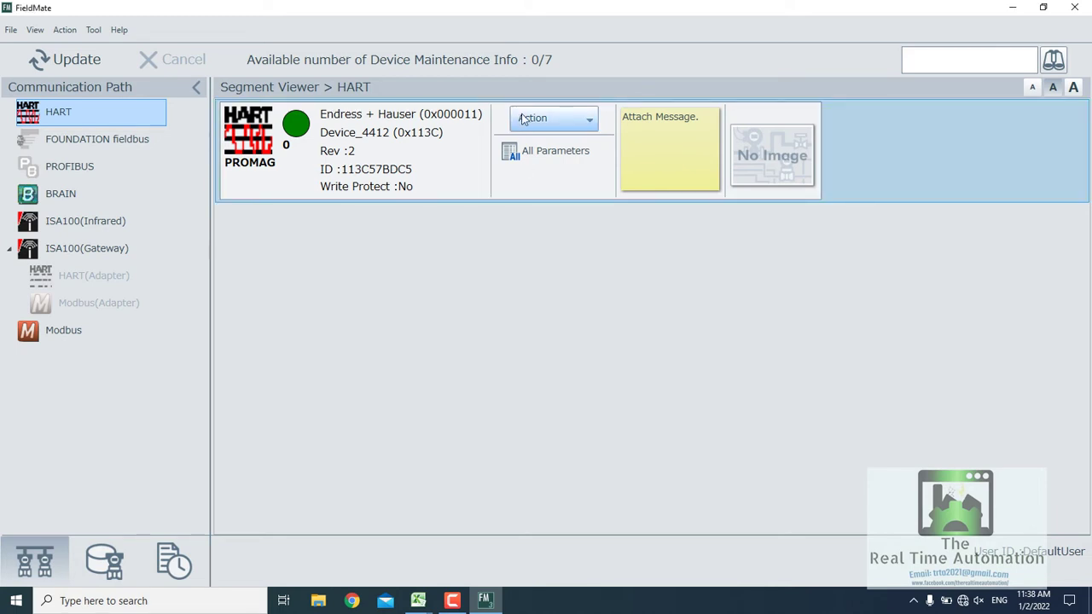
Start the EJA-NEXT HART7 DTM for the PROMAG device without assigning it to the model, loading default data
{"action": "left_click", "coordinate": [525, 119]}
{"action": "left_click", "coordinate": [565, 187]}
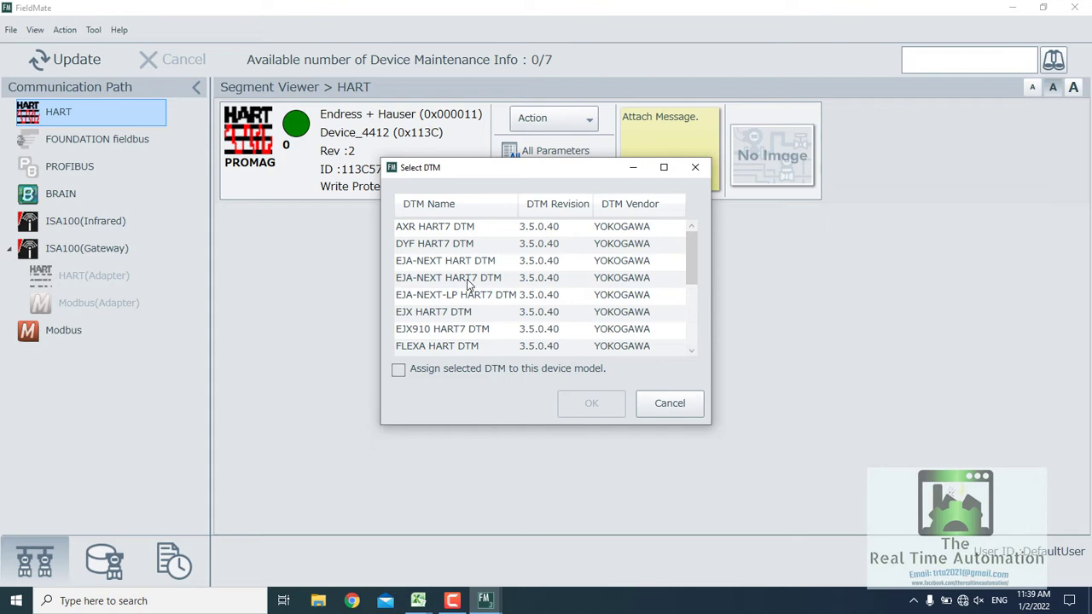
{"action": "double_click", "coordinate": [468, 283]}
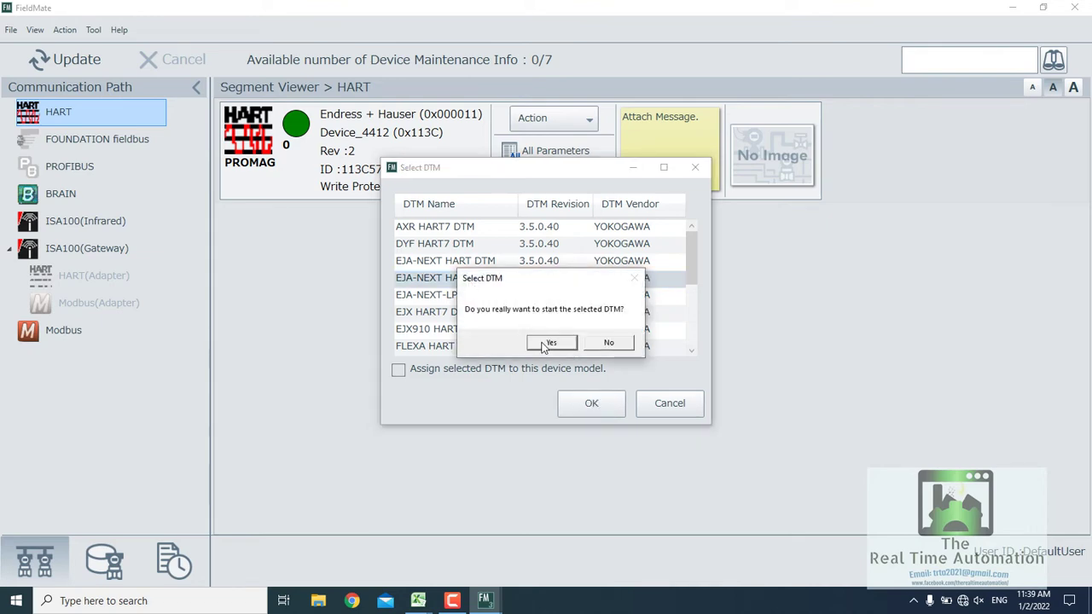
{"action": "left_click", "coordinate": [550, 343]}
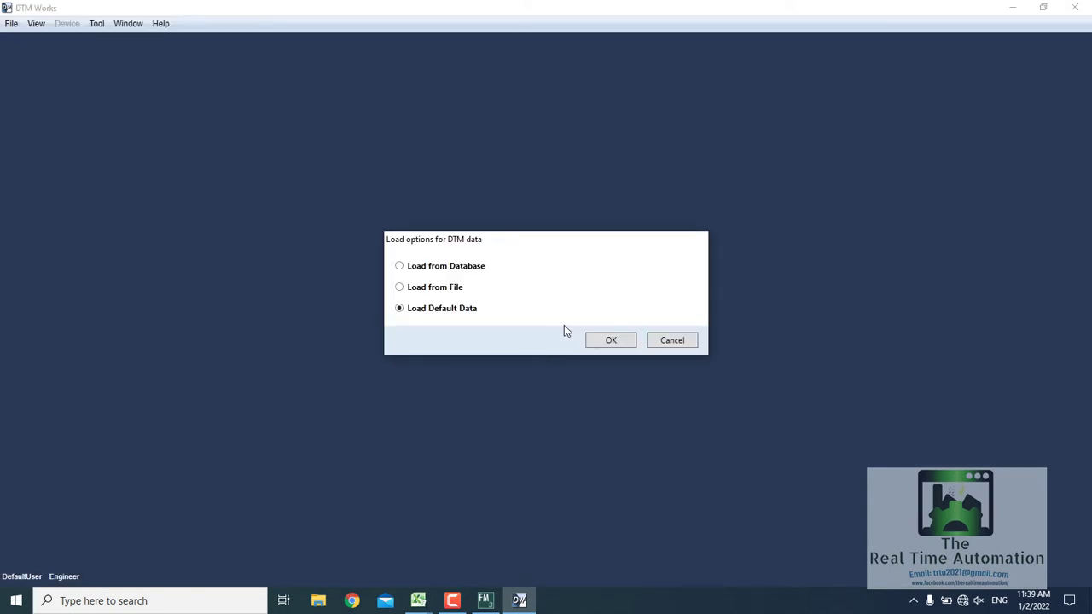
{"action": "left_click", "coordinate": [611, 341]}
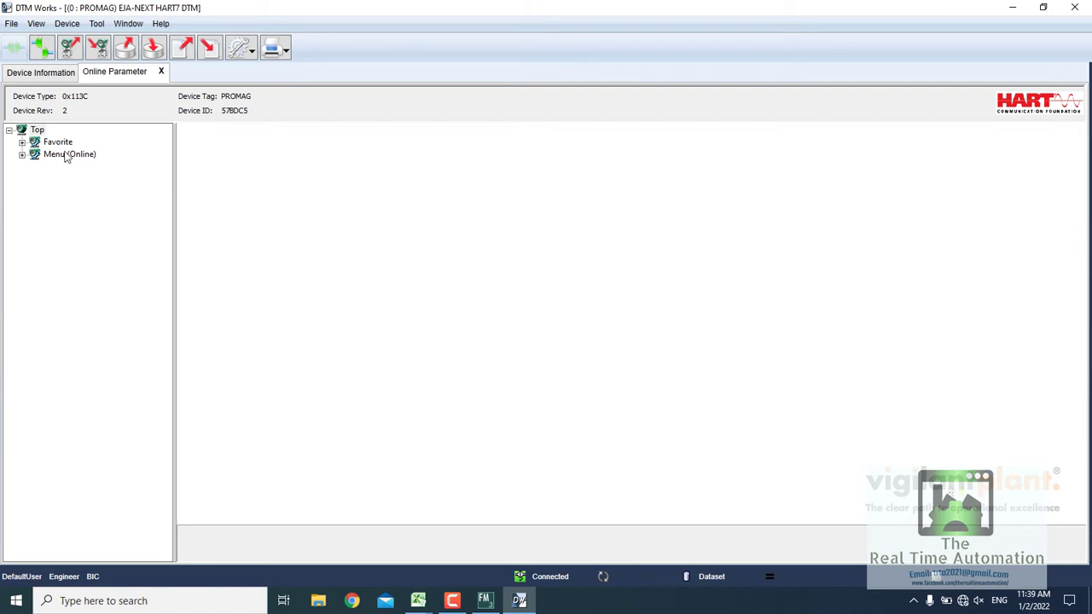
Review the device's Hot key, Online(Generic) and Process variables pages in the online parameter tree
{"action": "left_click", "coordinate": [23, 143]}
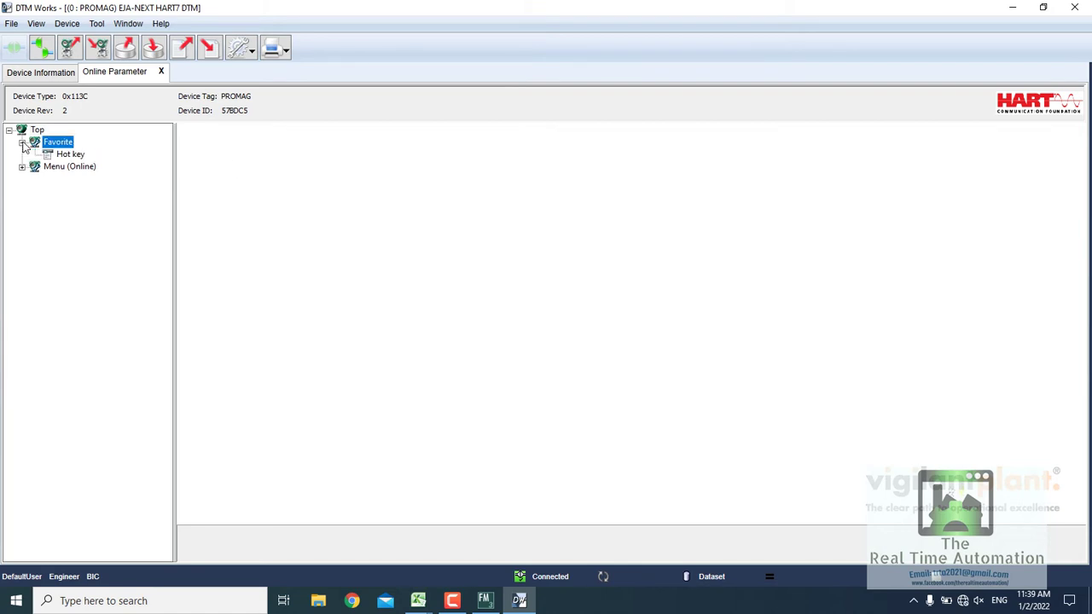
{"action": "left_click", "coordinate": [58, 154]}
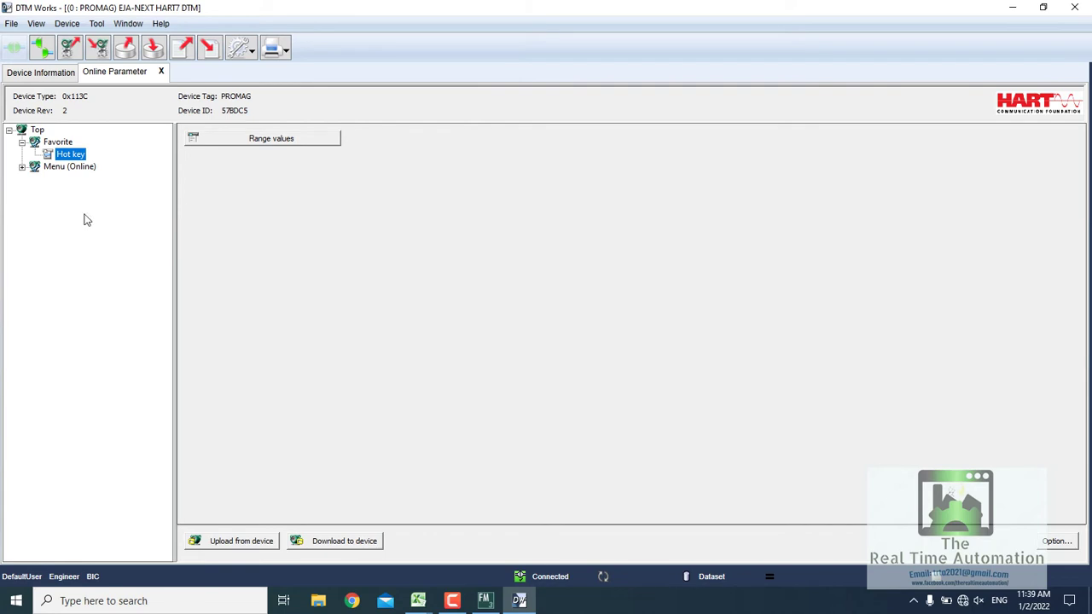
{"action": "left_click", "coordinate": [22, 168]}
{"action": "left_click", "coordinate": [35, 180]}
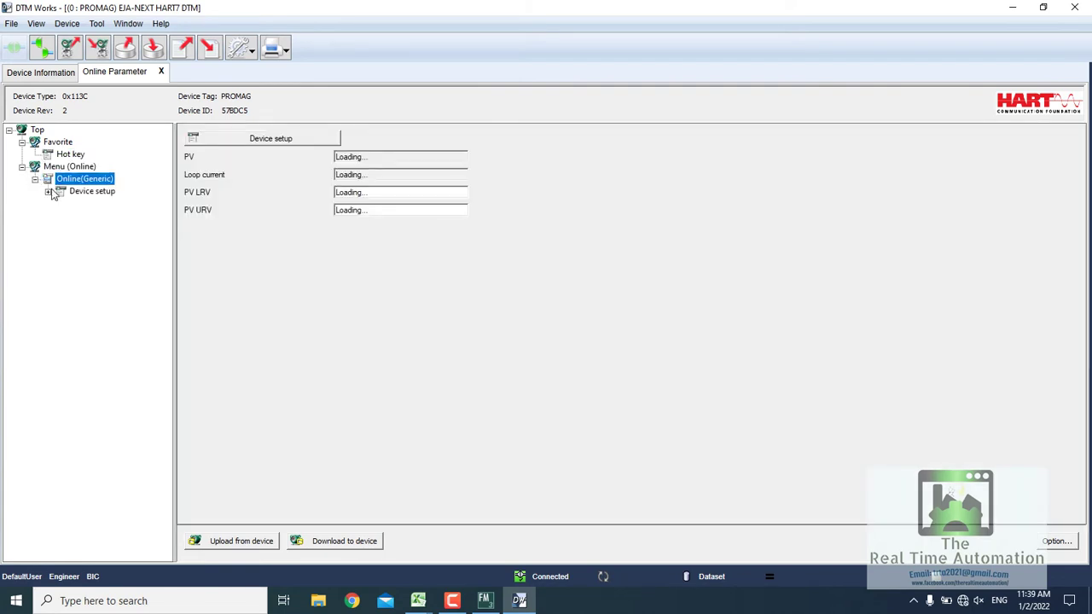
{"action": "left_click", "coordinate": [49, 191]}
{"action": "left_click", "coordinate": [83, 205]}
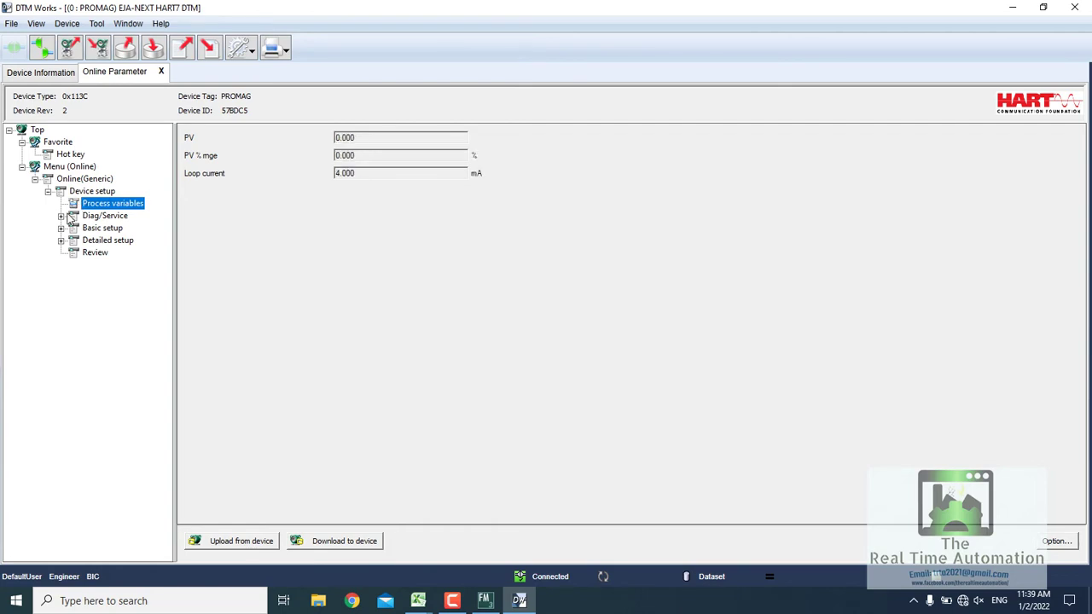
Start the device's Self test under Diag/Service, accept the automatic control warning, and abort before the limited self-test
{"action": "left_click", "coordinate": [62, 217]}
{"action": "left_click", "coordinate": [86, 229]}
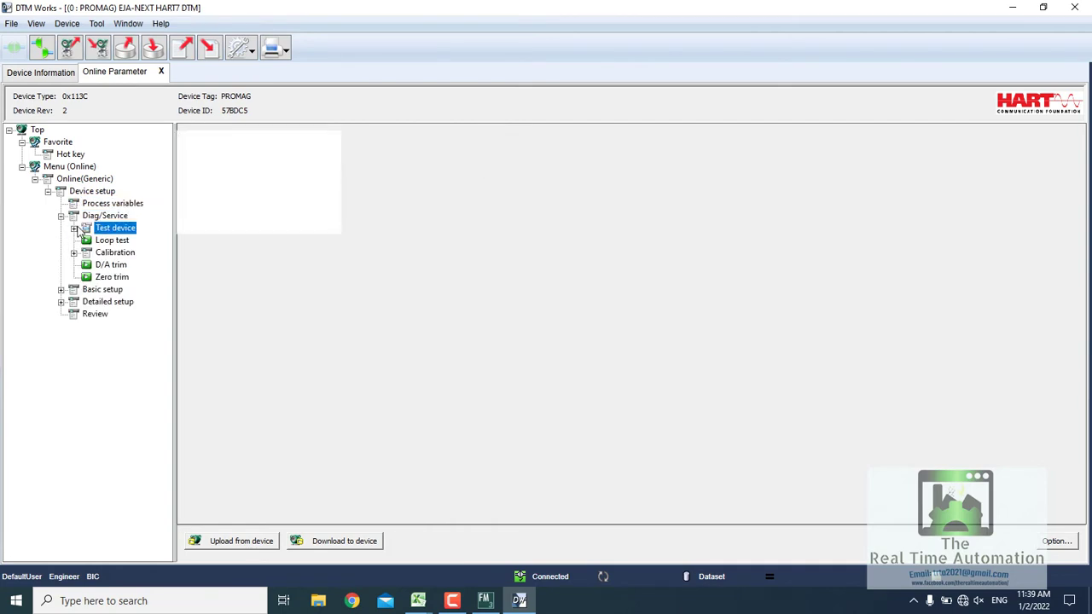
{"action": "left_click", "coordinate": [99, 241]}
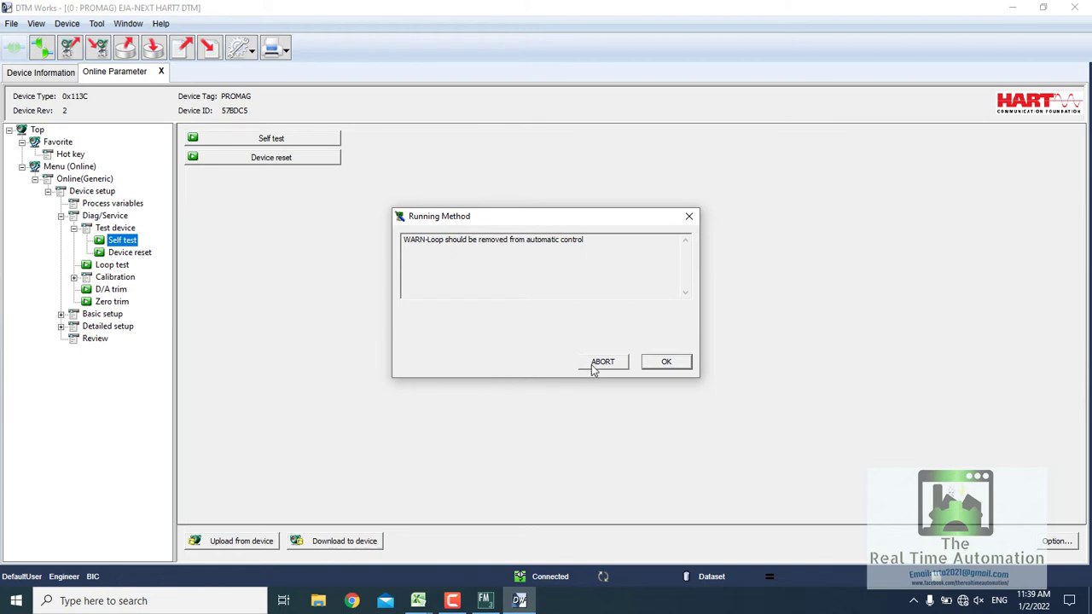
{"action": "left_click", "coordinate": [650, 363]}
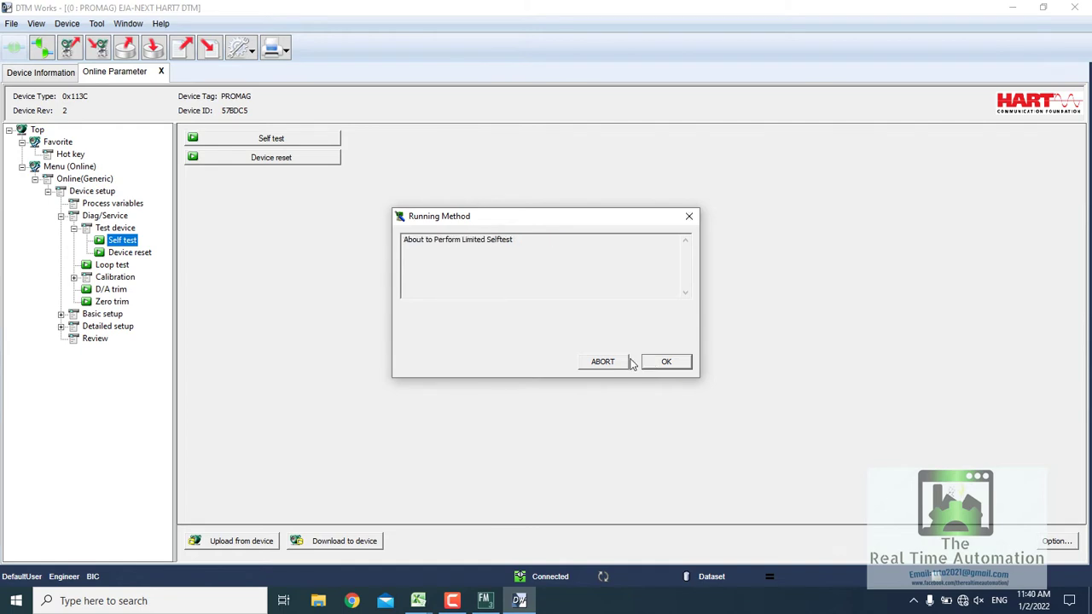
{"action": "left_click", "coordinate": [623, 362]}
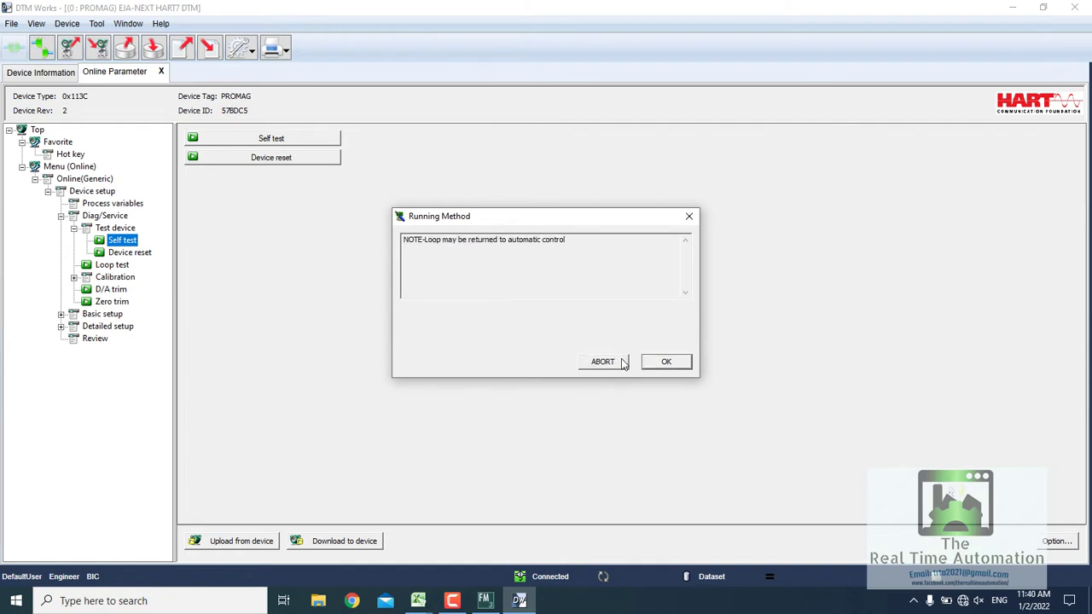
{"action": "left_click", "coordinate": [623, 362]}
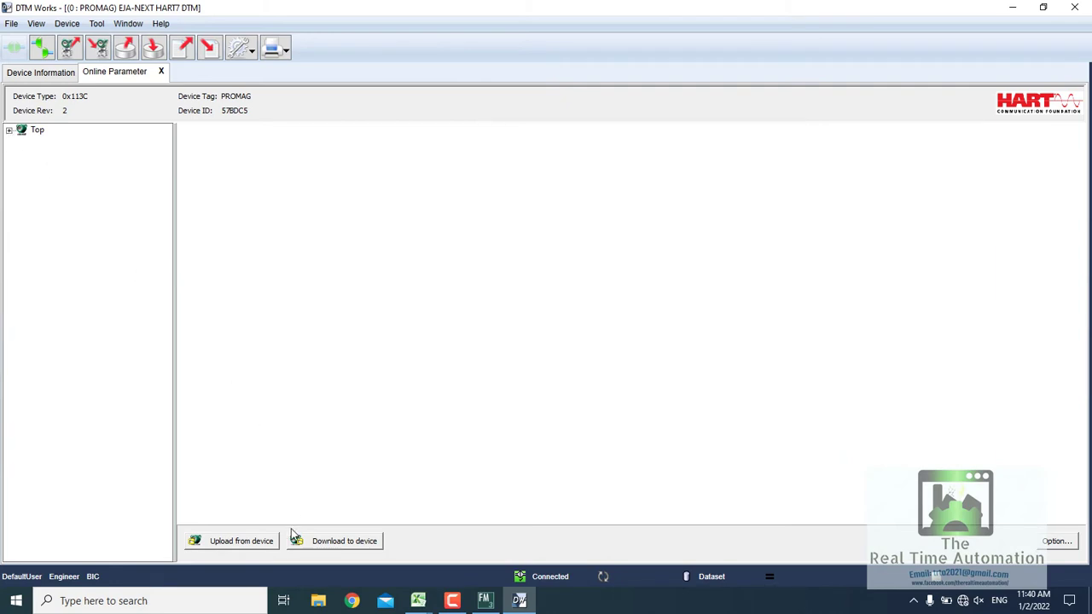
Run the Device reset method on the PROMAG device, accepting the loop control warning and the remaining prompts to completion
{"action": "left_click", "coordinate": [260, 542]}
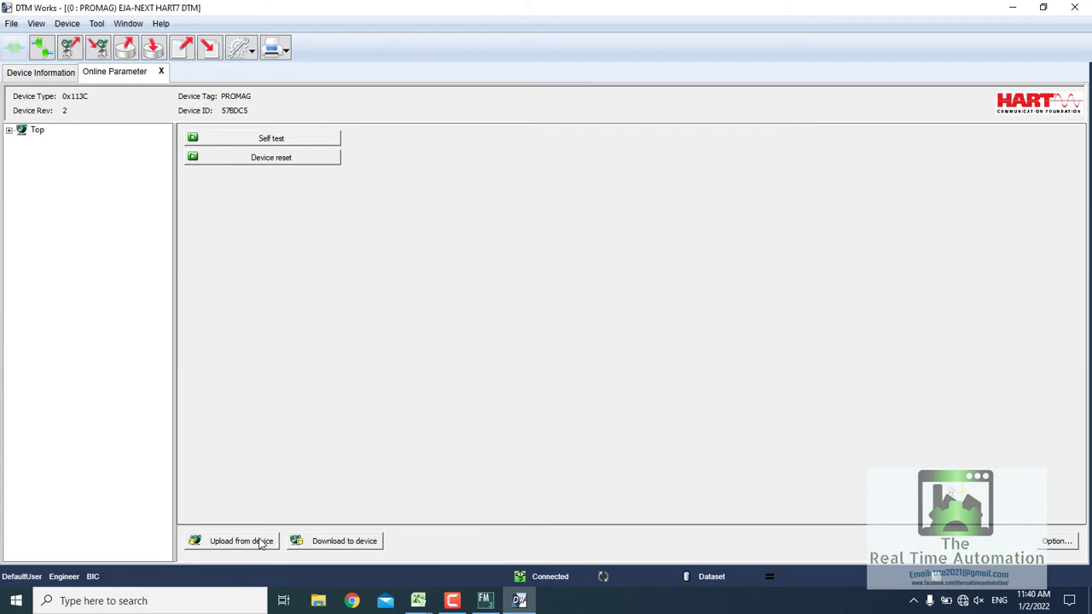
{"action": "left_click", "coordinate": [264, 159]}
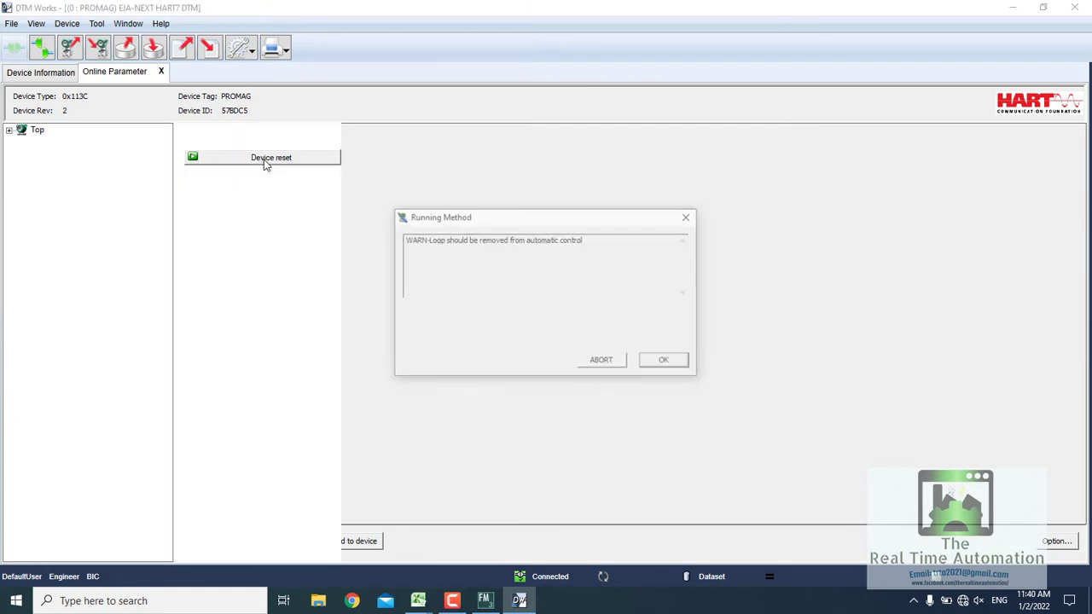
{"action": "left_click", "coordinate": [651, 365]}
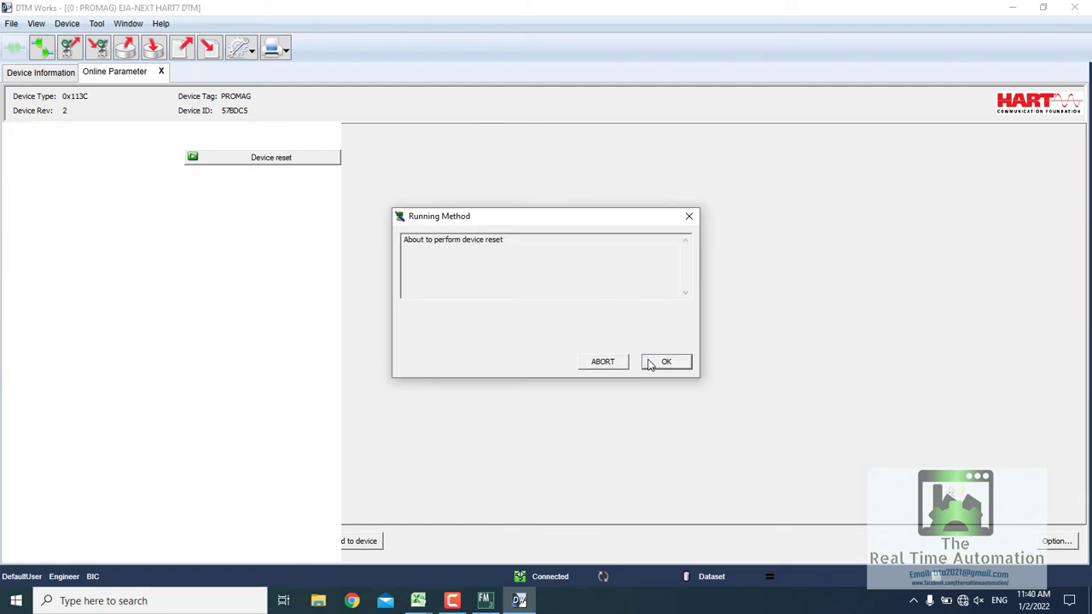
{"action": "left_click", "coordinate": [665, 362]}
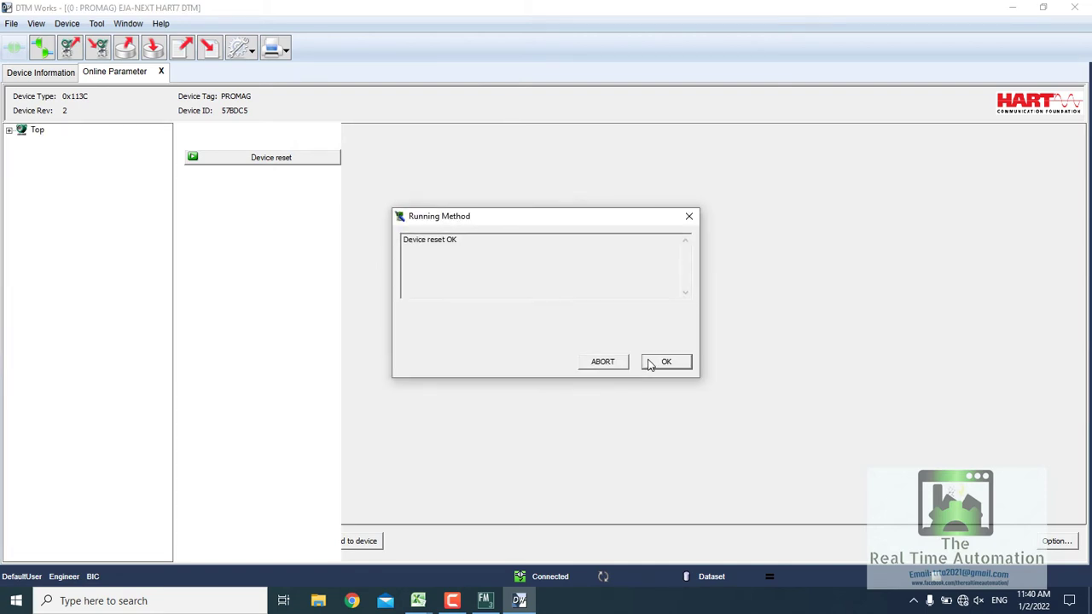
{"action": "left_click", "coordinate": [648, 364]}
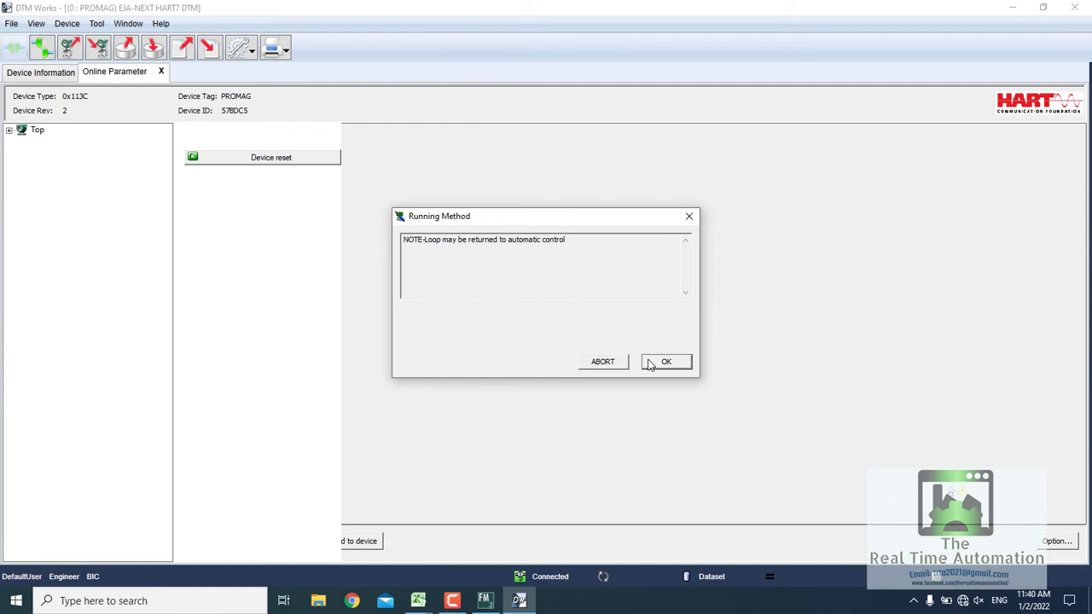
{"action": "left_click", "coordinate": [666, 362]}
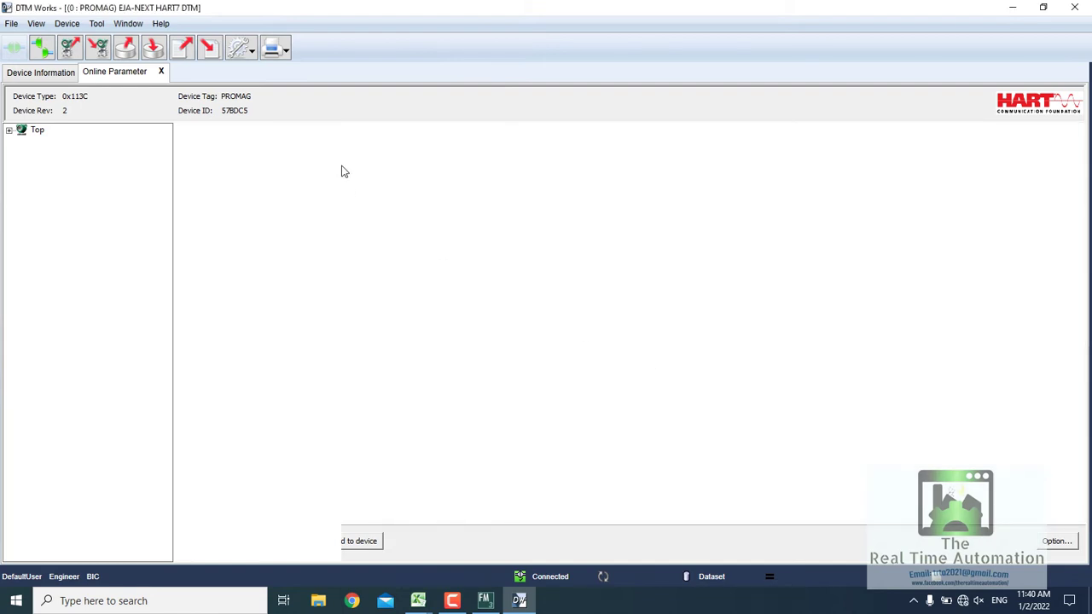
Examine the Hot key, Basic setup and Device information pages in the online parameter tree, closing the communication error messages
{"action": "left_click", "coordinate": [10, 132]}
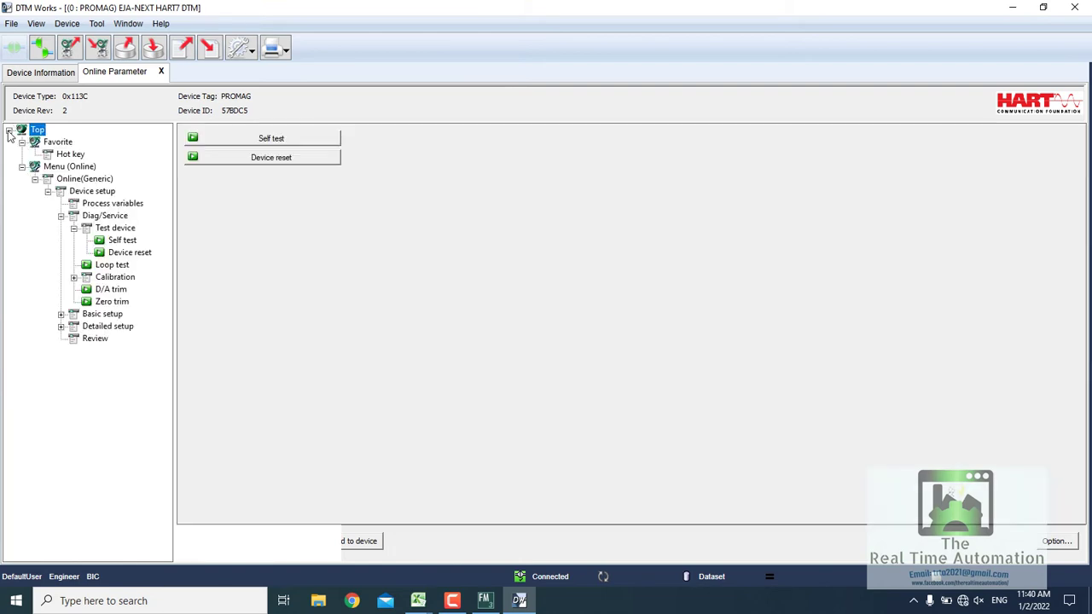
{"action": "left_click", "coordinate": [68, 157]}
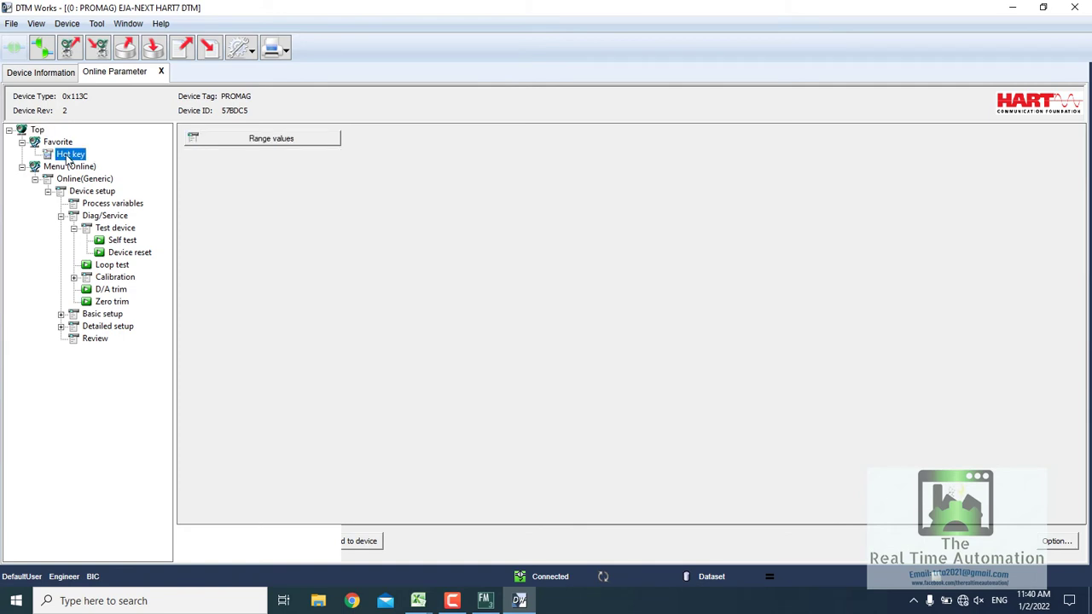
{"action": "left_click", "coordinate": [70, 316]}
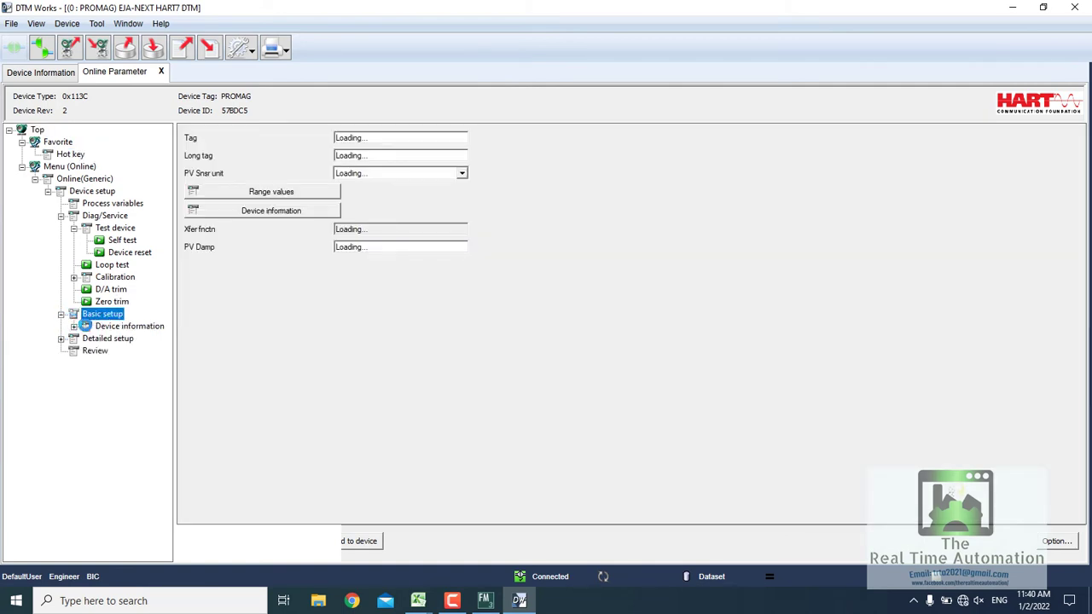
{"action": "left_click", "coordinate": [73, 327]}
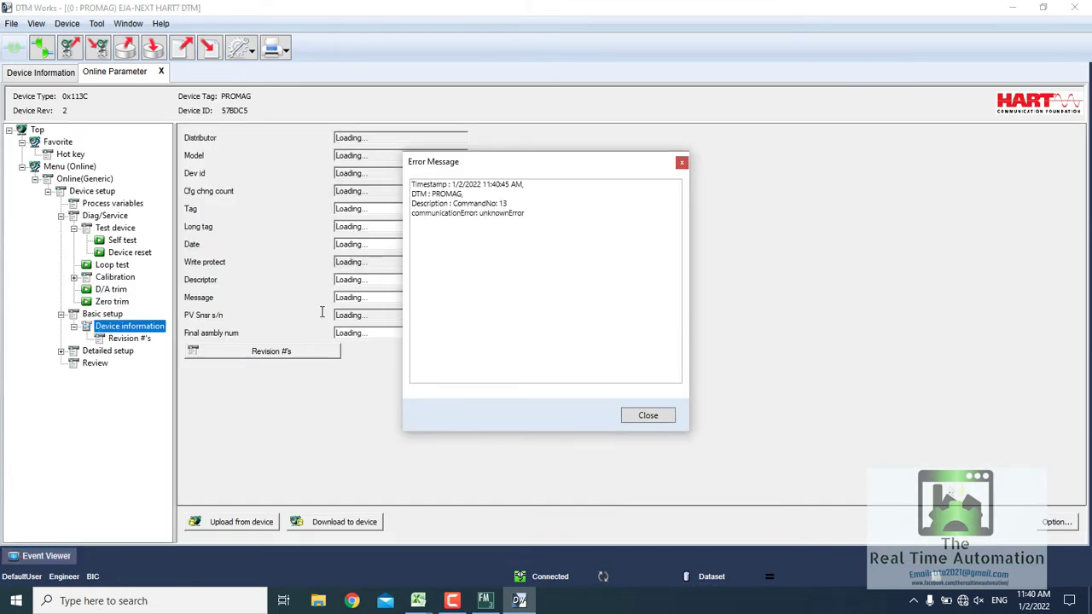
{"action": "left_click", "coordinate": [661, 420]}
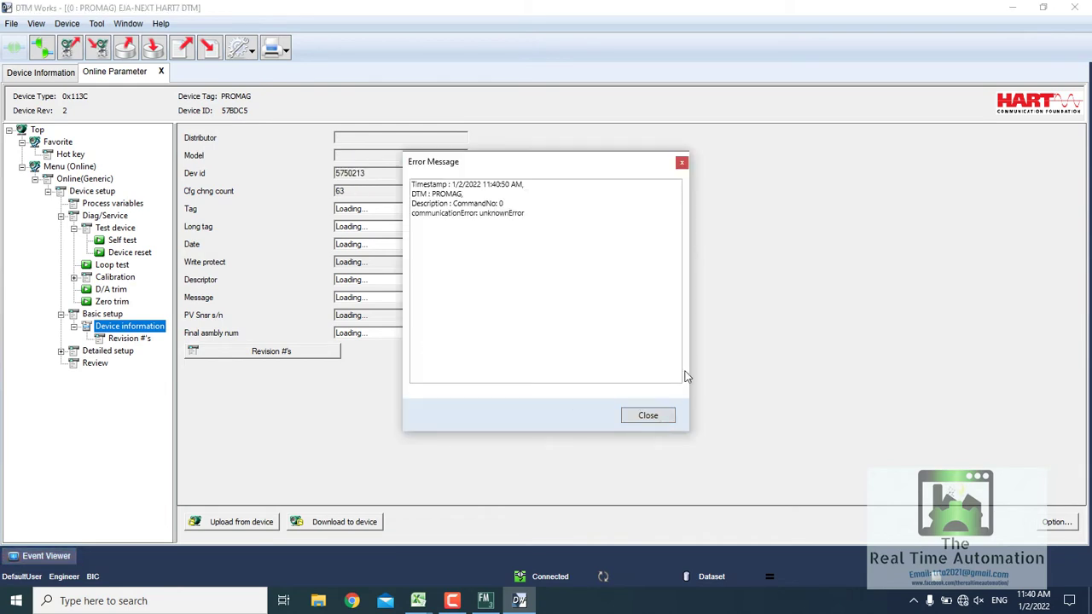
{"action": "left_click", "coordinate": [646, 413]}
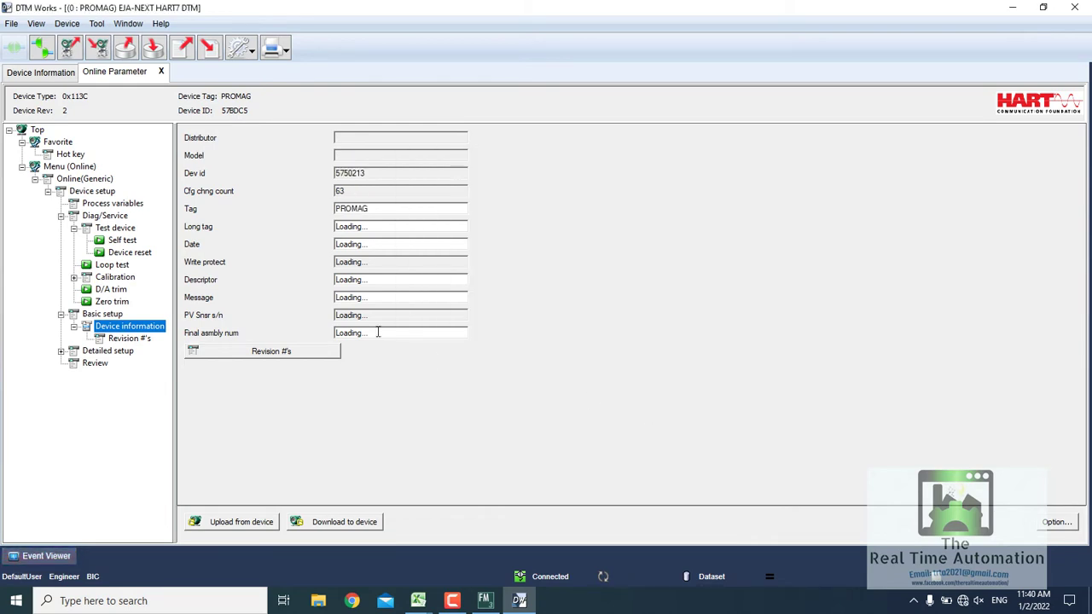
Check the communication errors in the Event Viewer trace, close it, and view the device's Revision #'s page
{"action": "left_click", "coordinate": [60, 559]}
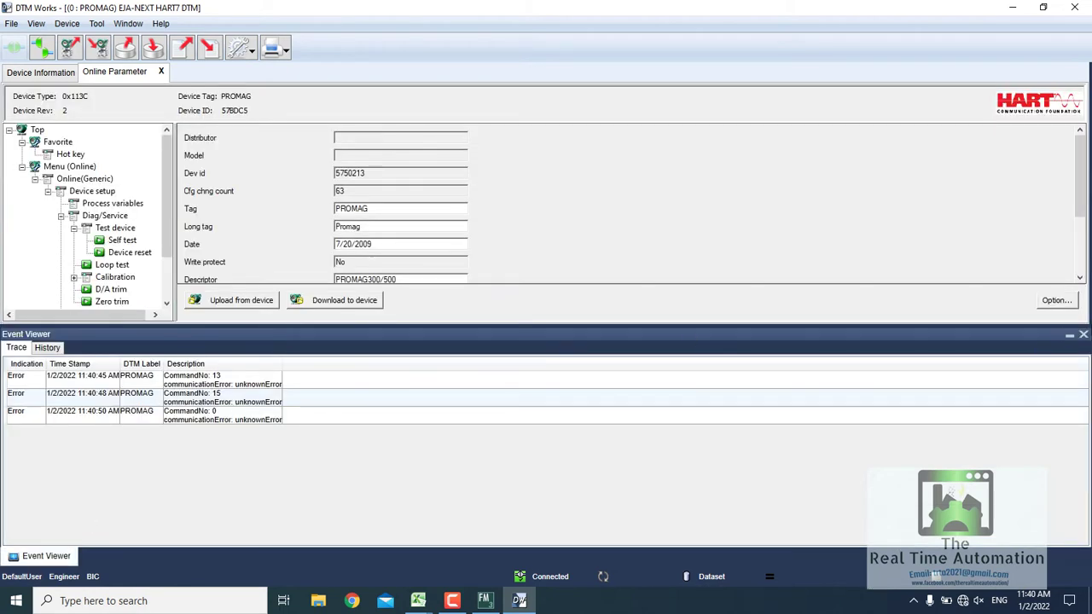
{"action": "left_click", "coordinate": [1084, 334]}
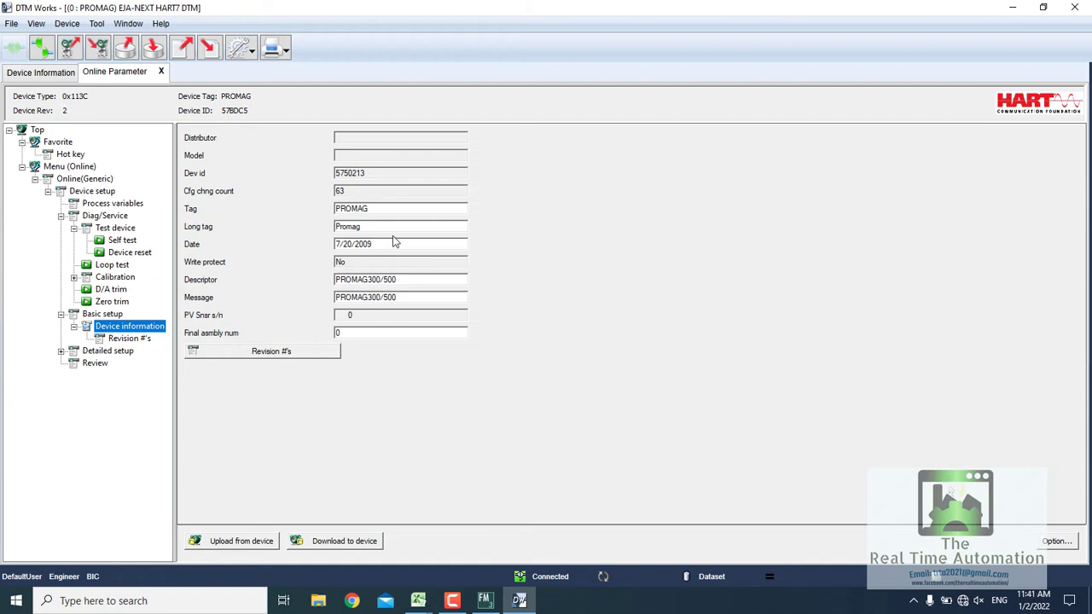
{"action": "left_click", "coordinate": [119, 339]}
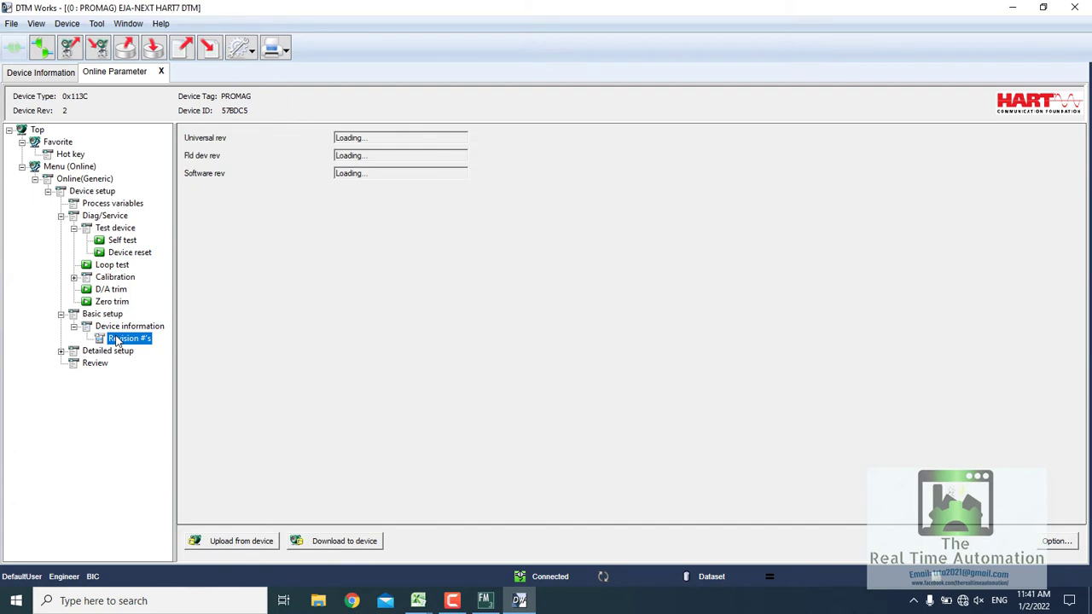
Start the D/A trim and abort it at the loop control warning, and review the manufacturer and DTM details in Device Information
{"action": "left_click", "coordinate": [116, 291]}
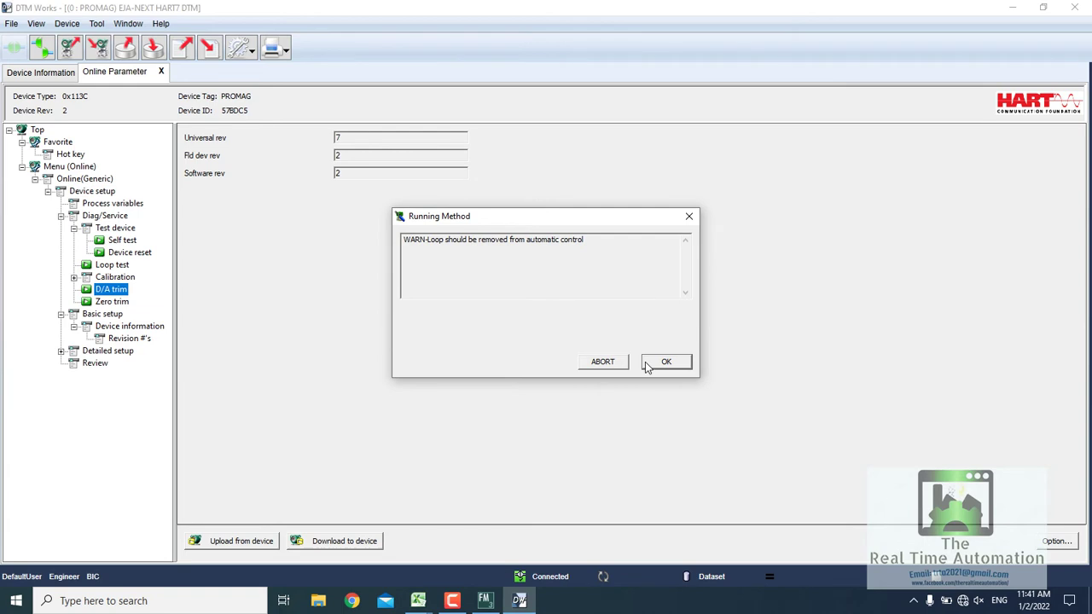
{"action": "left_click", "coordinate": [619, 362]}
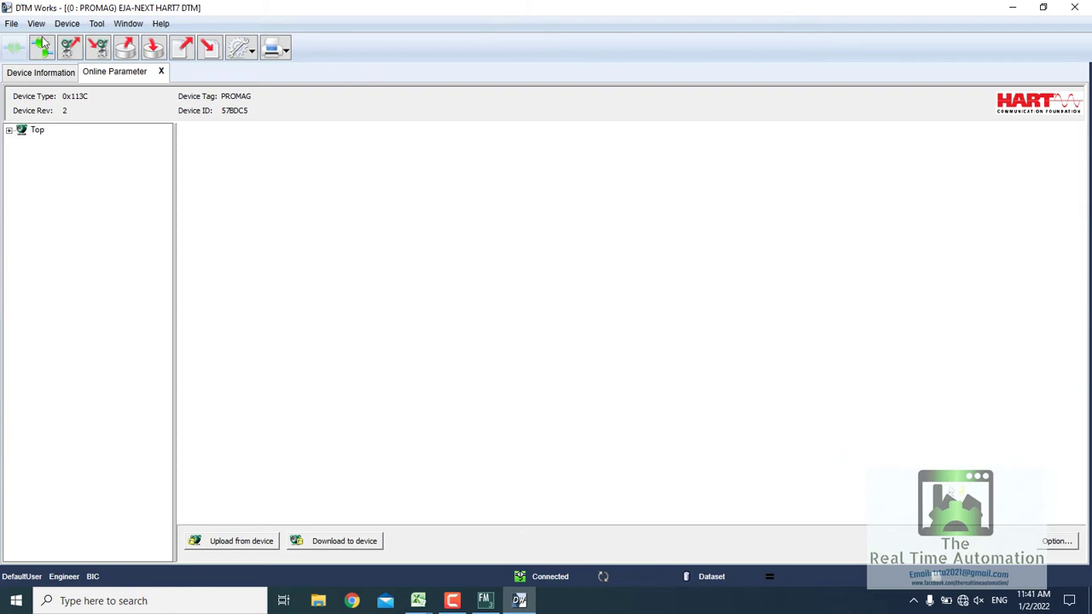
{"action": "left_click", "coordinate": [37, 75]}
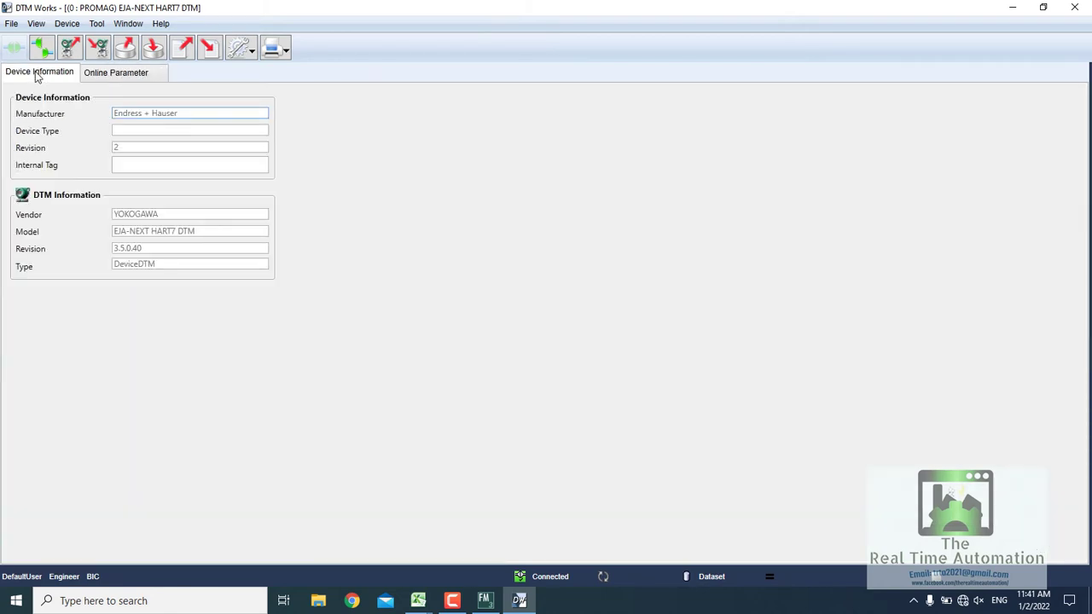
{"action": "left_click", "coordinate": [96, 74]}
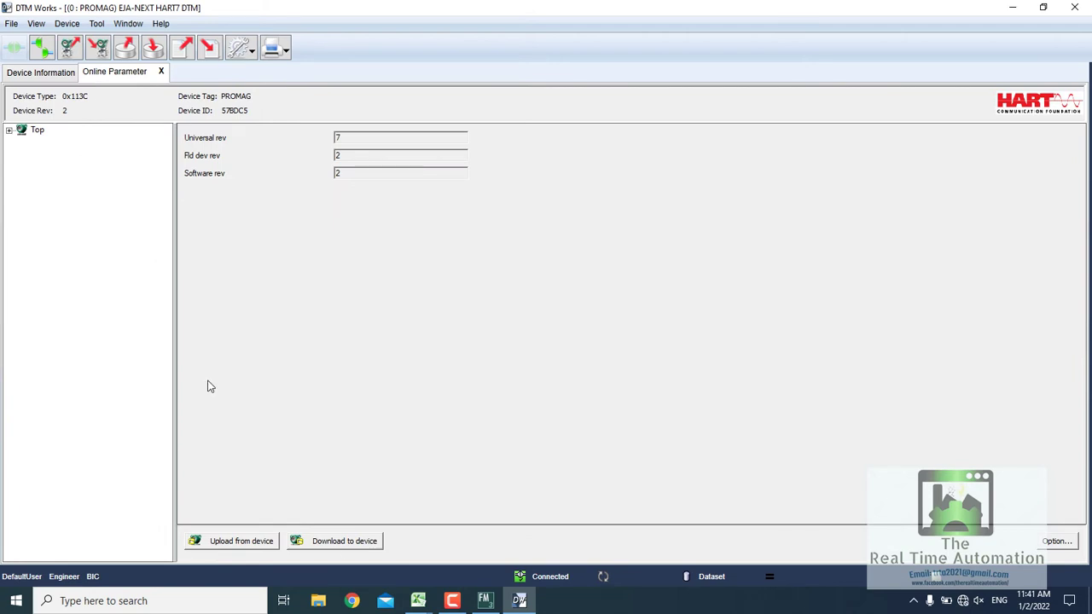
{"action": "left_click", "coordinate": [338, 548]}
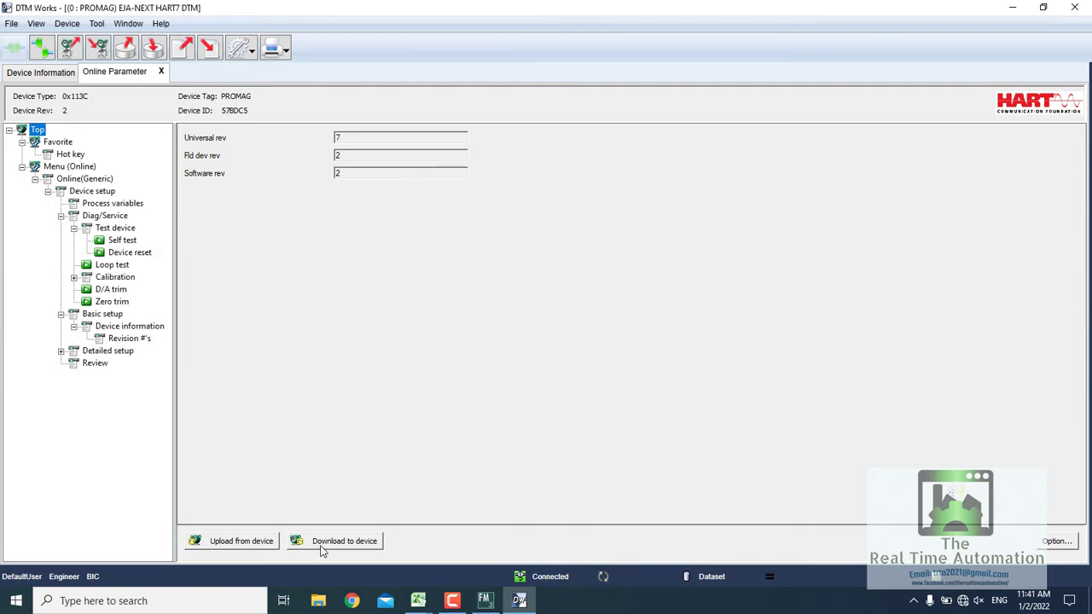
Try to load DTM data from a file in the ImportExport folder, and cancel the file selection
{"action": "left_click", "coordinate": [184, 50]}
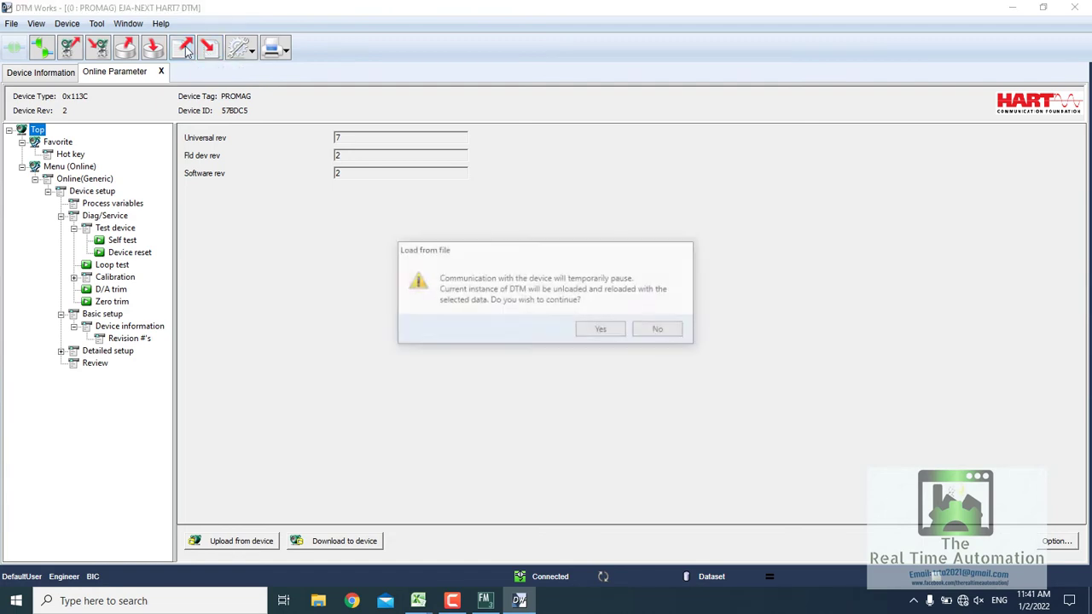
{"action": "left_click", "coordinate": [608, 330]}
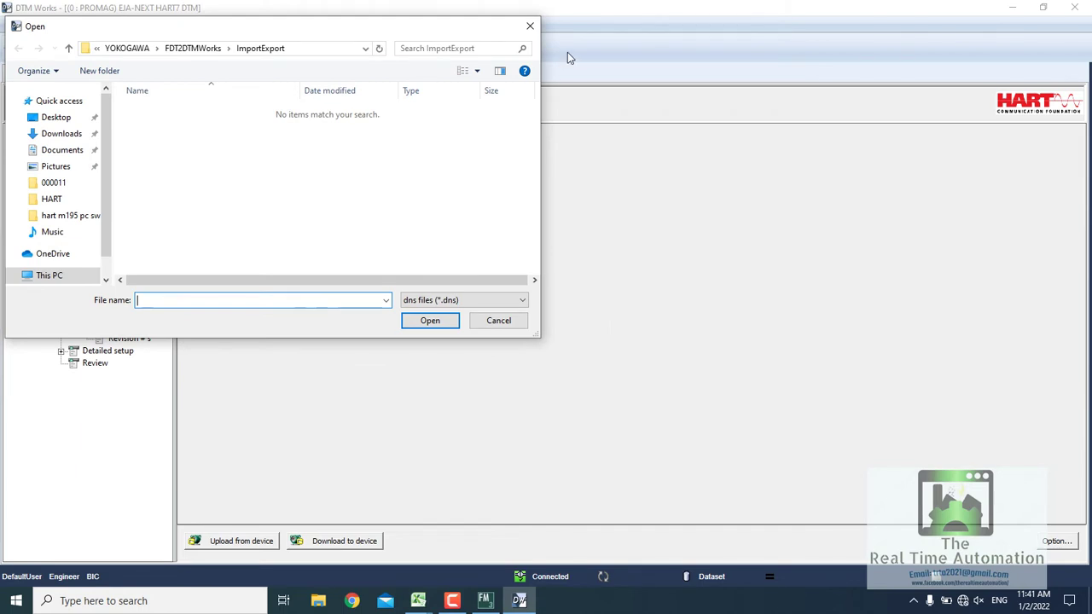
{"action": "left_click", "coordinate": [530, 27]}
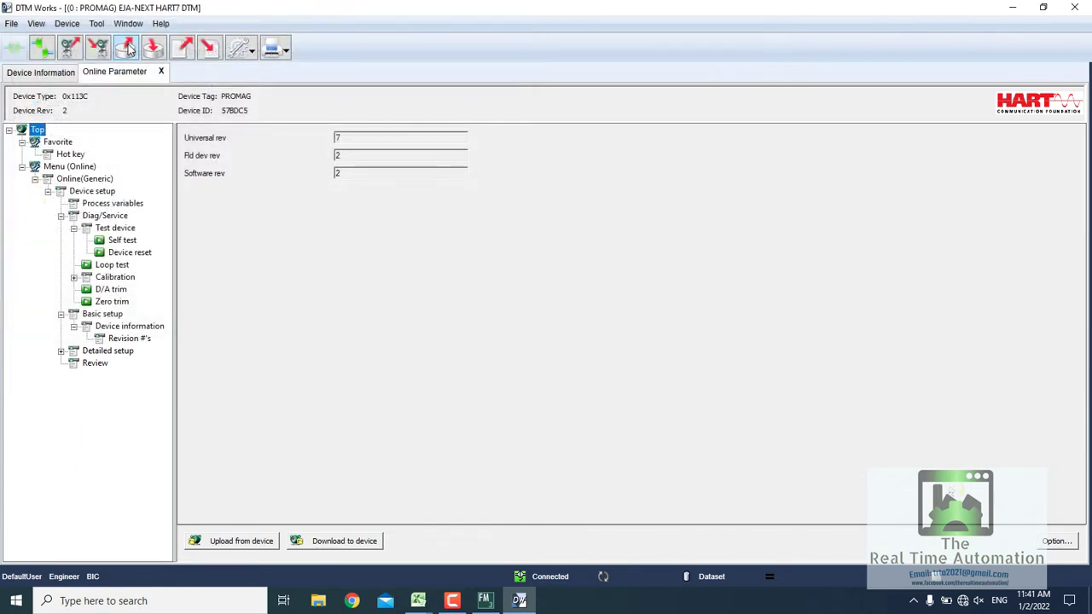
Try to load DTM data from the database, including data of the same device model, and cancel
{"action": "left_click", "coordinate": [128, 49]}
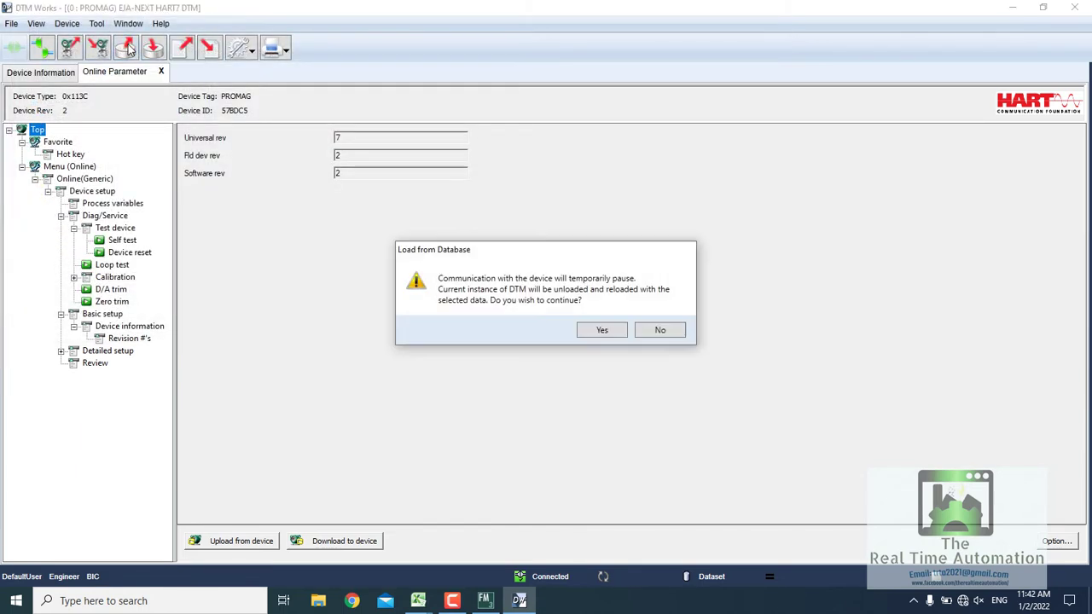
{"action": "left_click", "coordinate": [589, 331]}
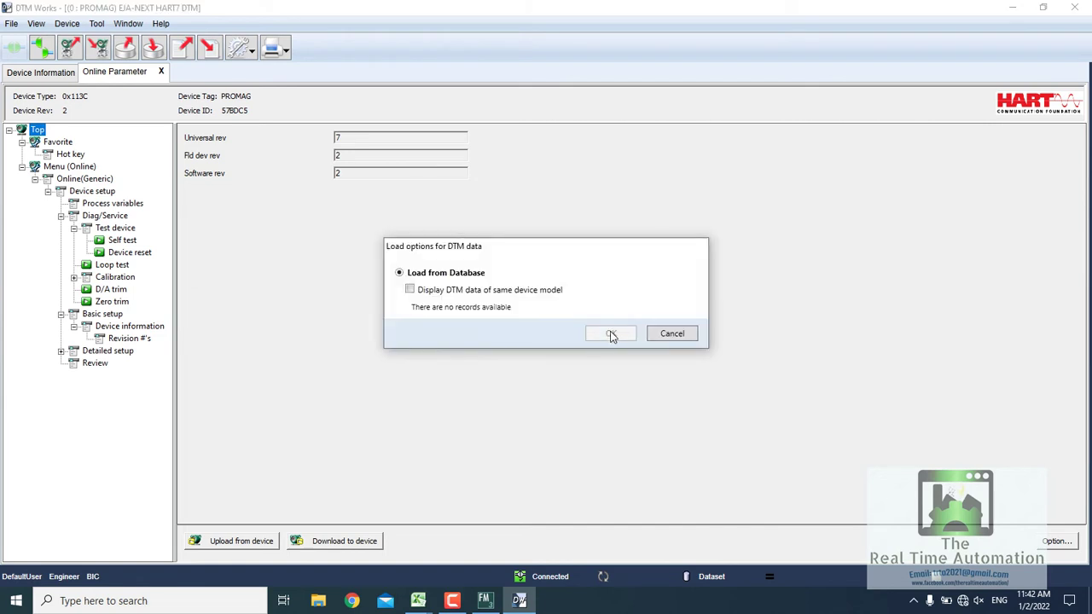
{"action": "left_click", "coordinate": [460, 292]}
{"action": "left_click", "coordinate": [671, 334]}
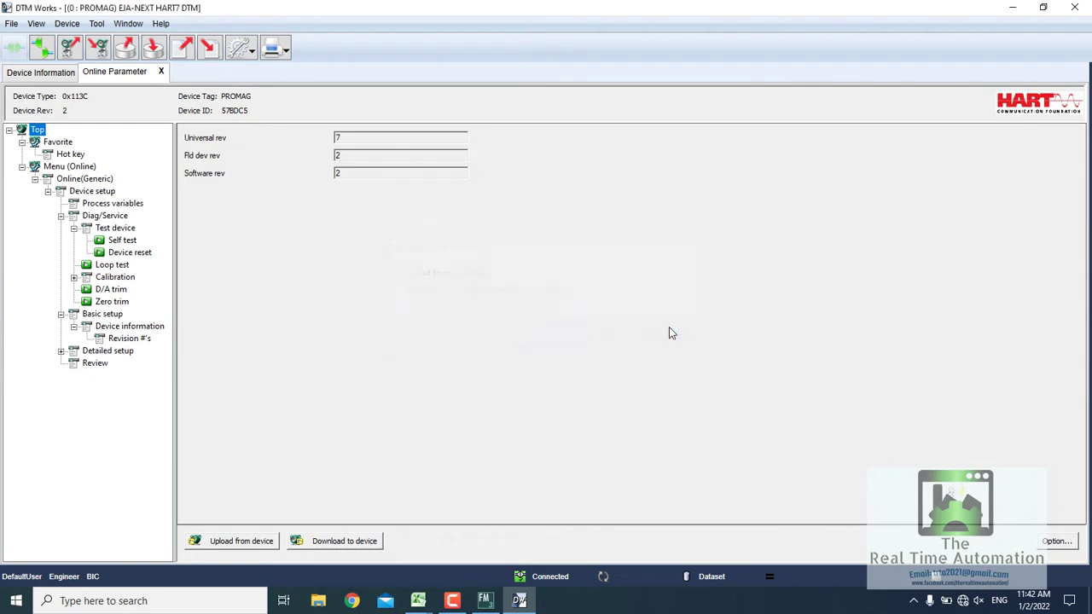
Try to upload the DTM data from the device, and browse the Desktop for a dns file to load before cancelling
{"action": "left_click", "coordinate": [66, 49]}
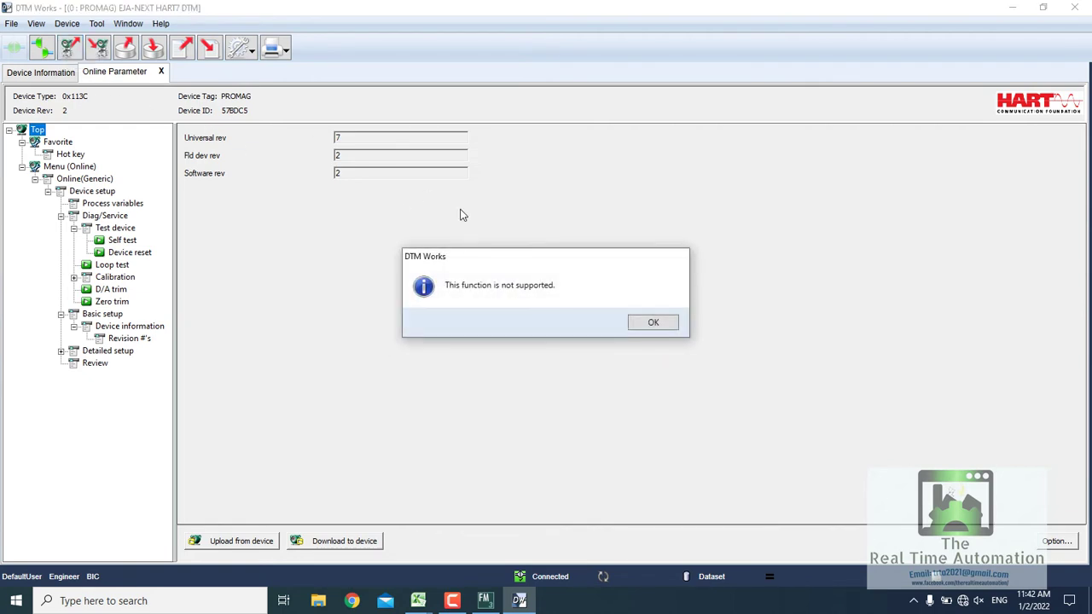
{"action": "left_click", "coordinate": [655, 319]}
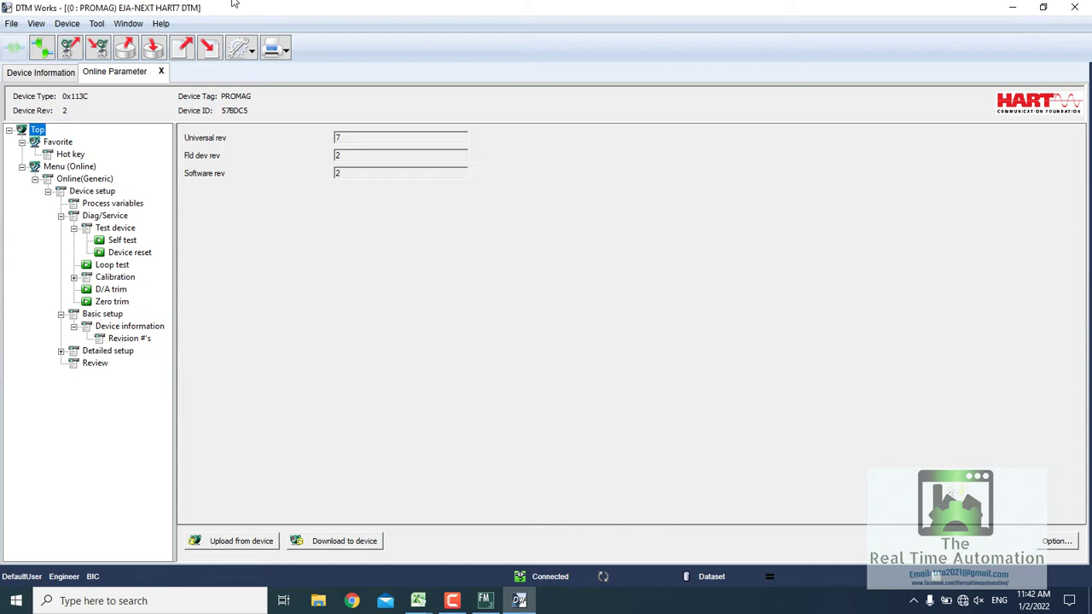
{"action": "left_click", "coordinate": [181, 47]}
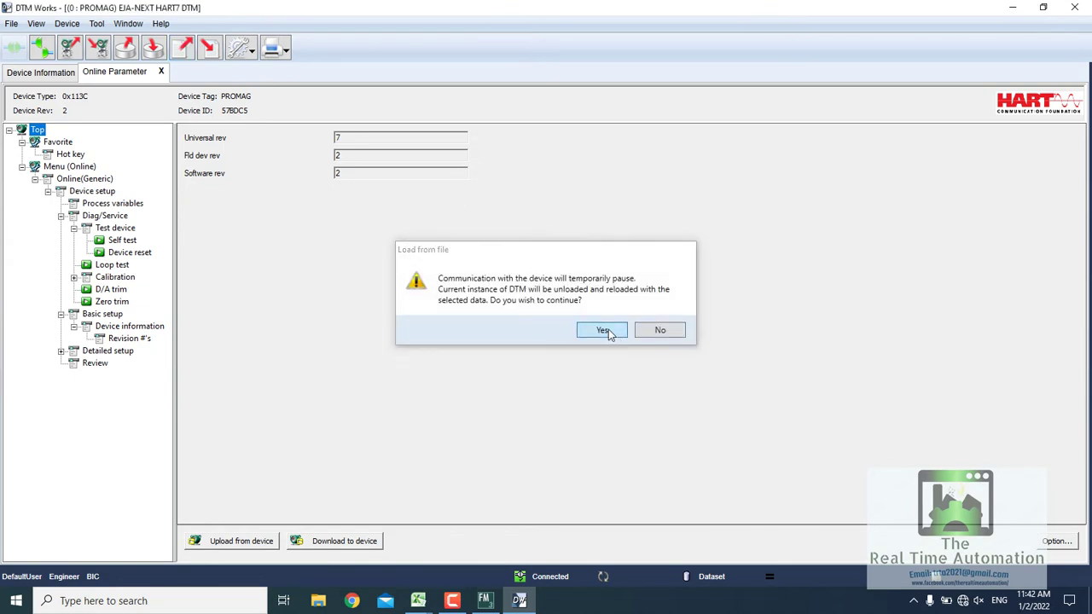
{"action": "left_click", "coordinate": [606, 331]}
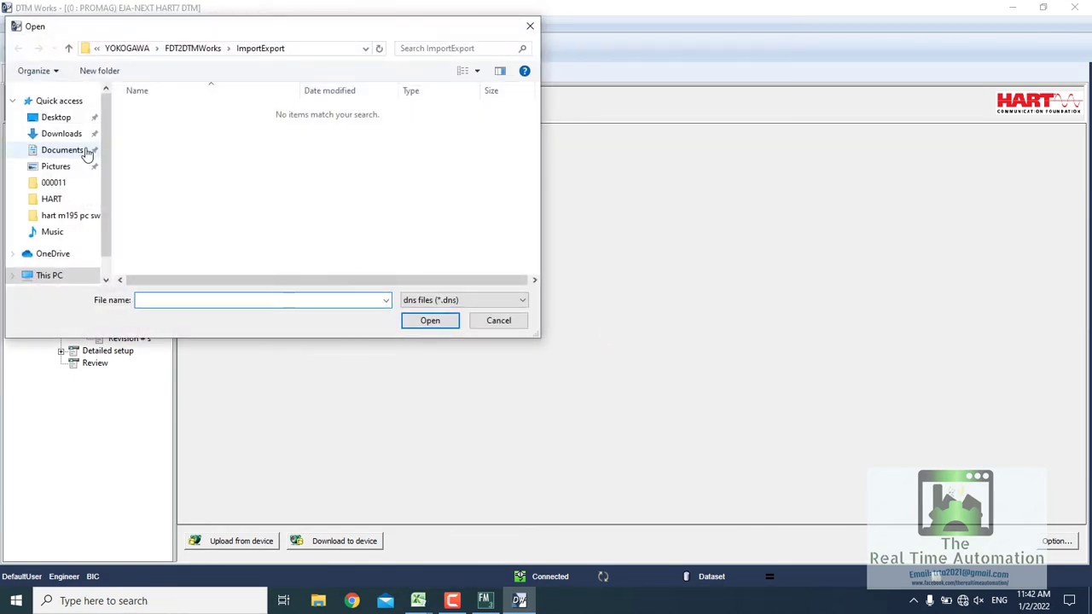
{"action": "left_click", "coordinate": [64, 119]}
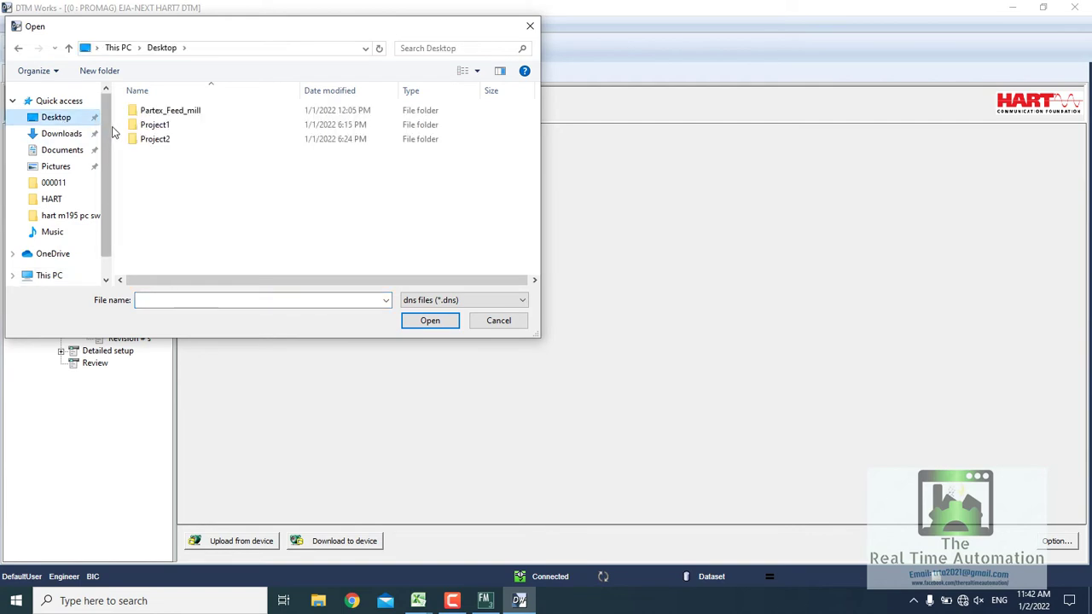
{"action": "left_click", "coordinate": [533, 28]}
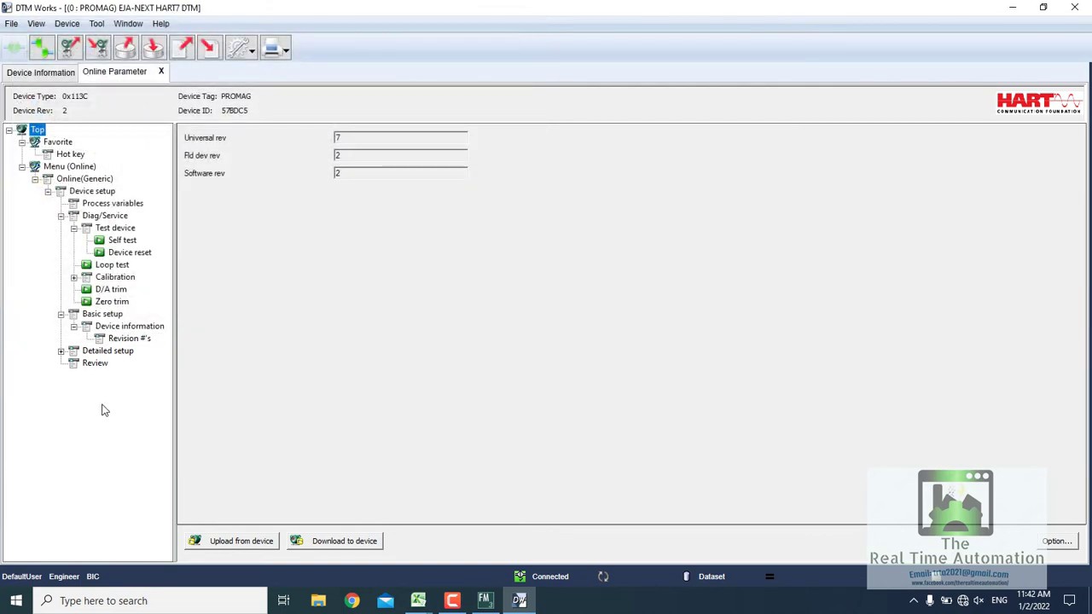
Examine the Basic setup revision numbers and the Sensors, Sensor information and Signal condition pages under Detailed setup
{"action": "left_click", "coordinate": [115, 342]}
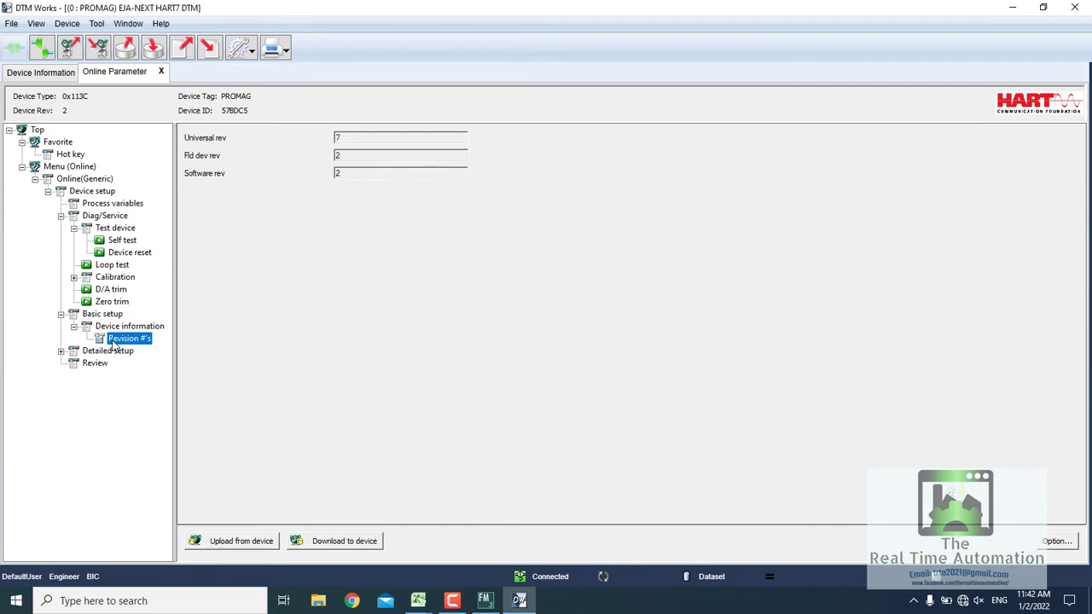
{"action": "left_click", "coordinate": [61, 353]}
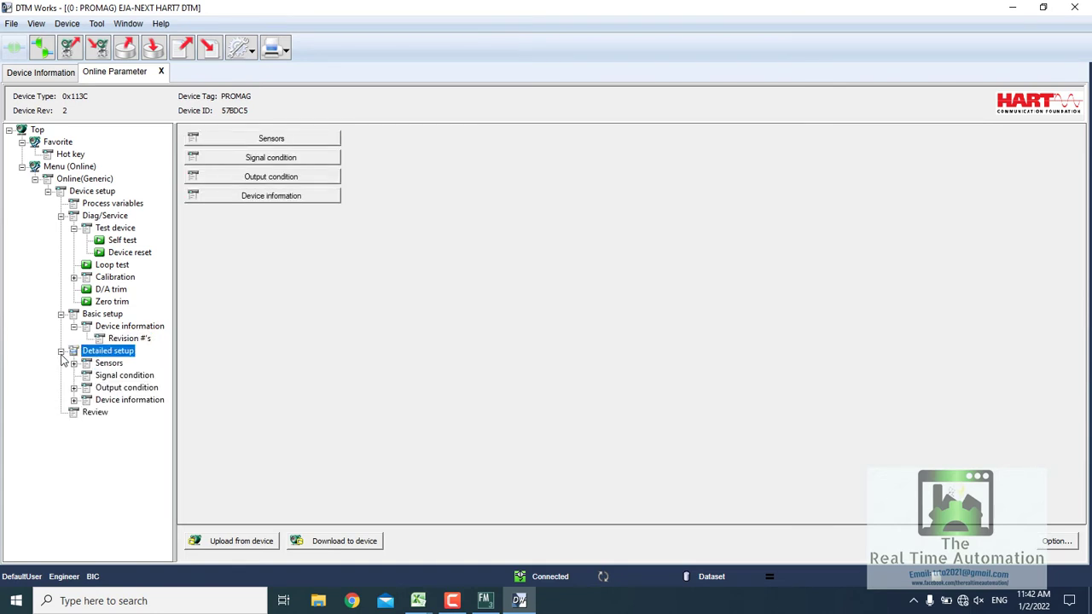
{"action": "left_click", "coordinate": [72, 360]}
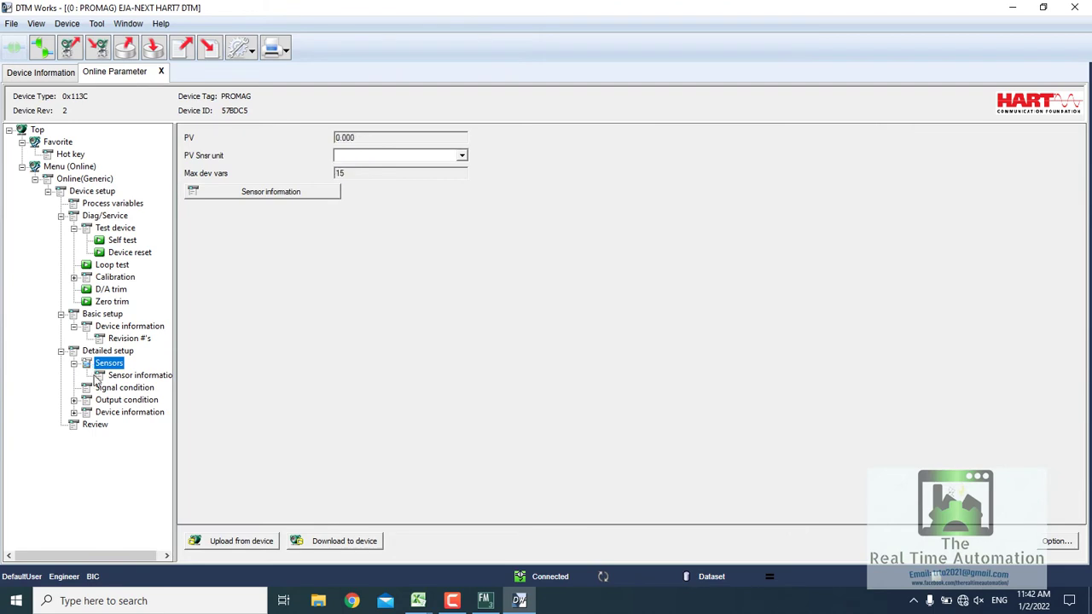
{"action": "left_click", "coordinate": [109, 381]}
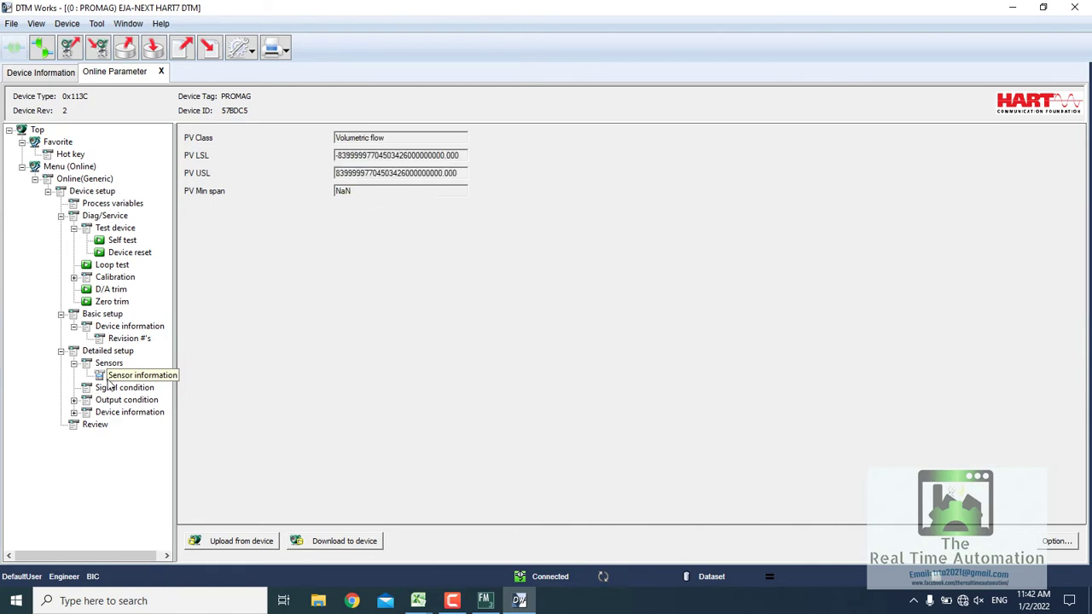
{"action": "left_click", "coordinate": [104, 388]}
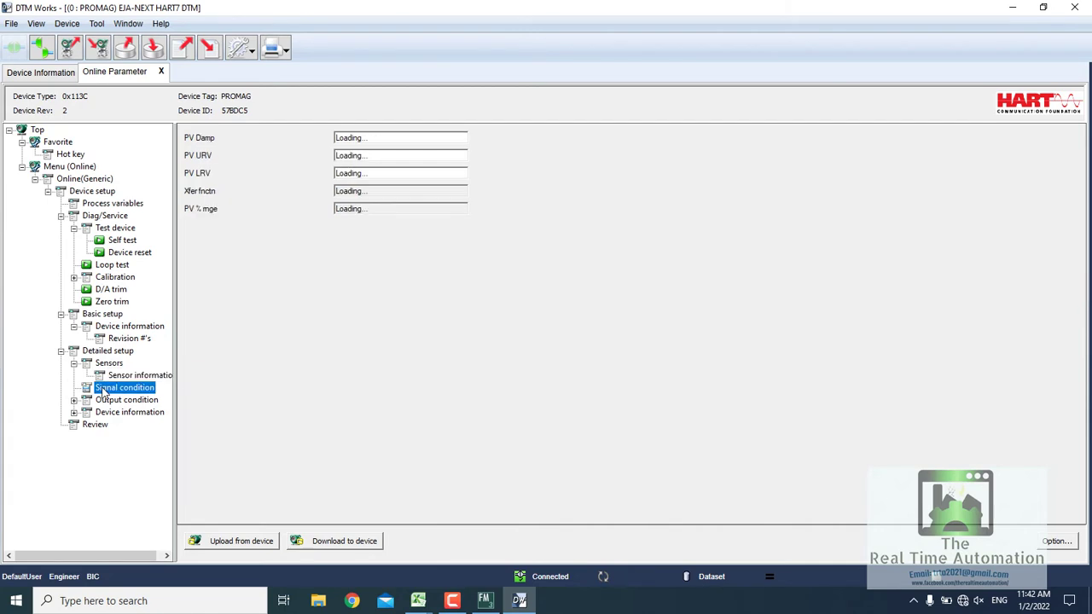
Expand Output condition under Detailed setup and examine its Analog output and HART output parameters
{"action": "left_click", "coordinate": [75, 401]}
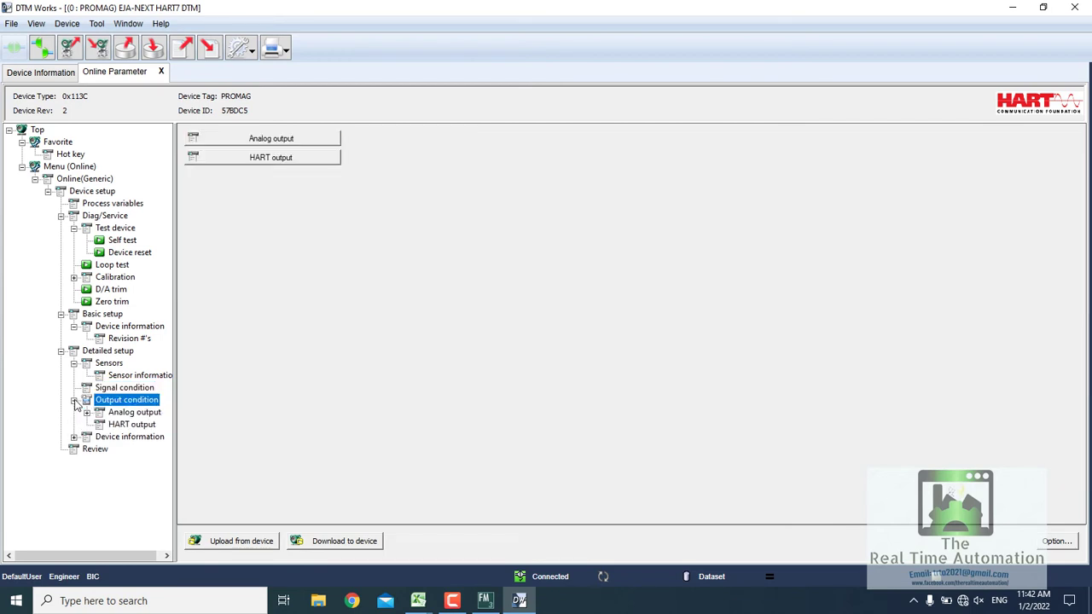
{"action": "left_click", "coordinate": [86, 412]}
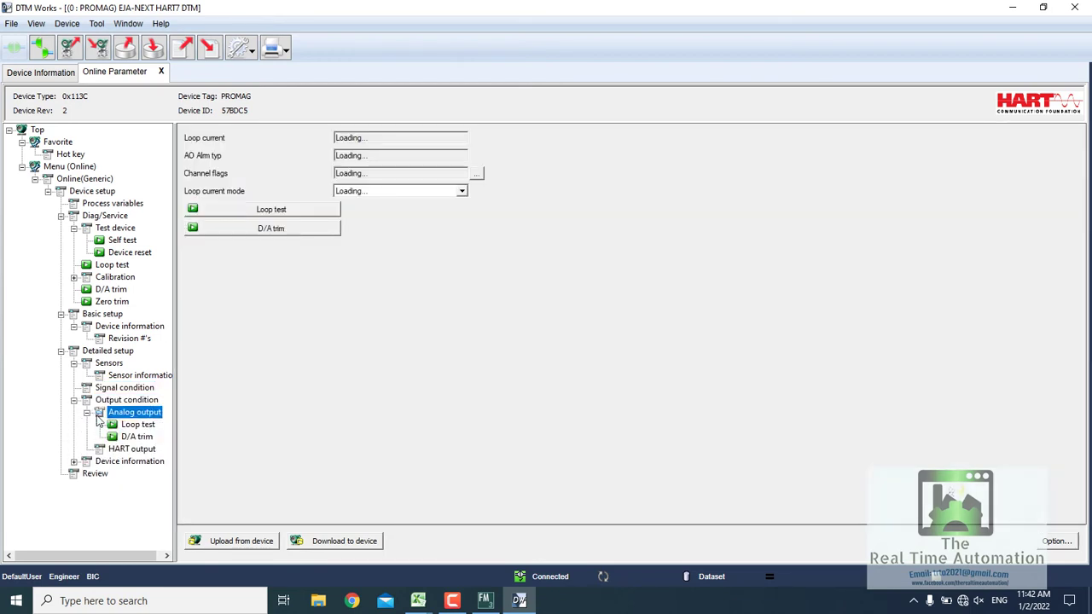
{"action": "left_click", "coordinate": [102, 452]}
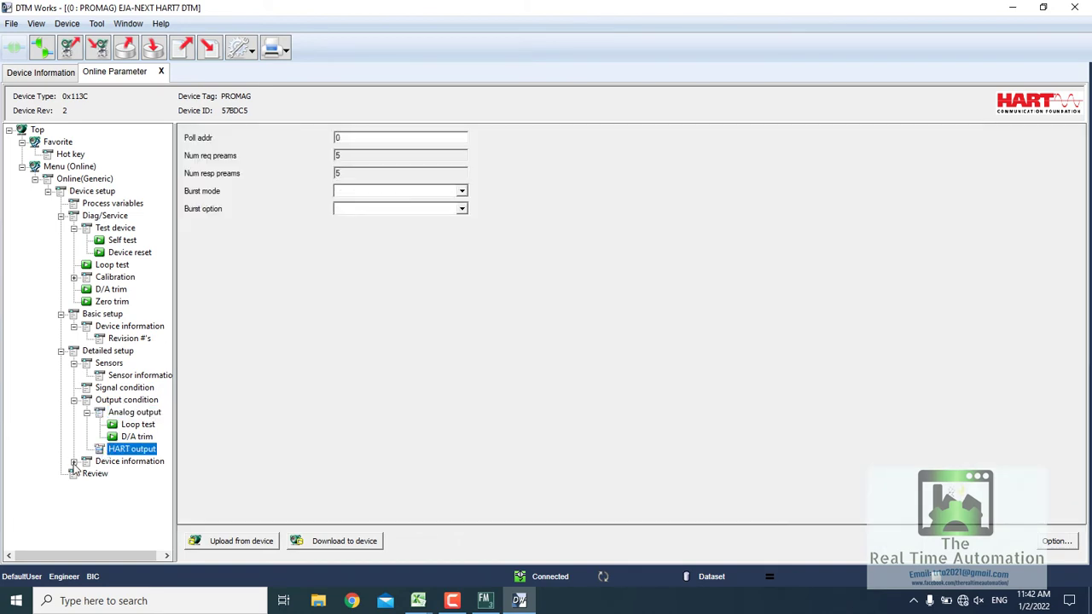
Examine the device information and revision numbers under Detailed setup, and the parameter summary on the Review page
{"action": "left_click", "coordinate": [74, 462]}
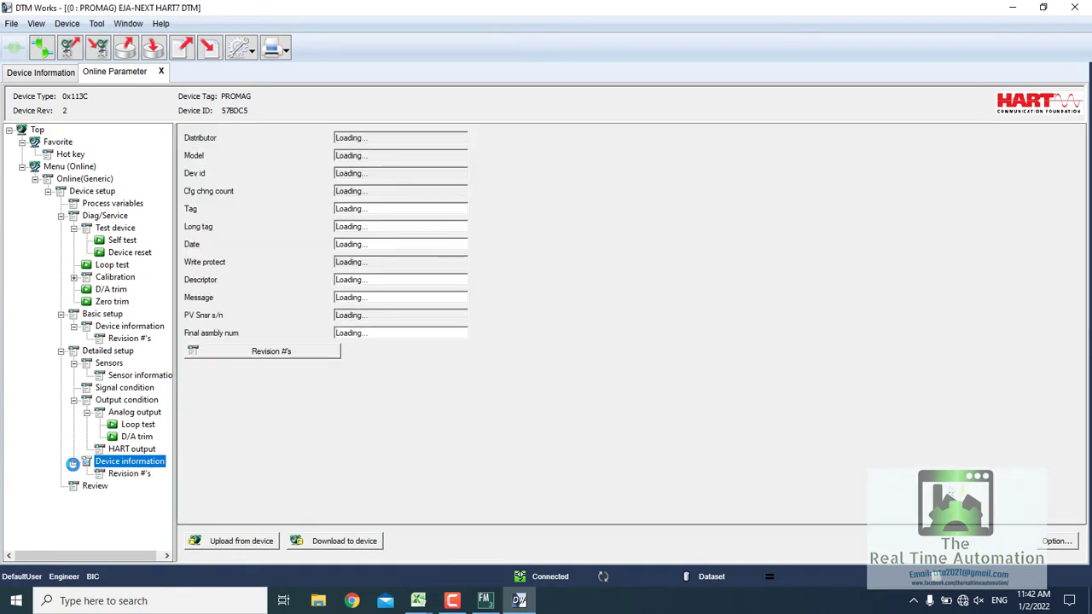
{"action": "left_click", "coordinate": [104, 474]}
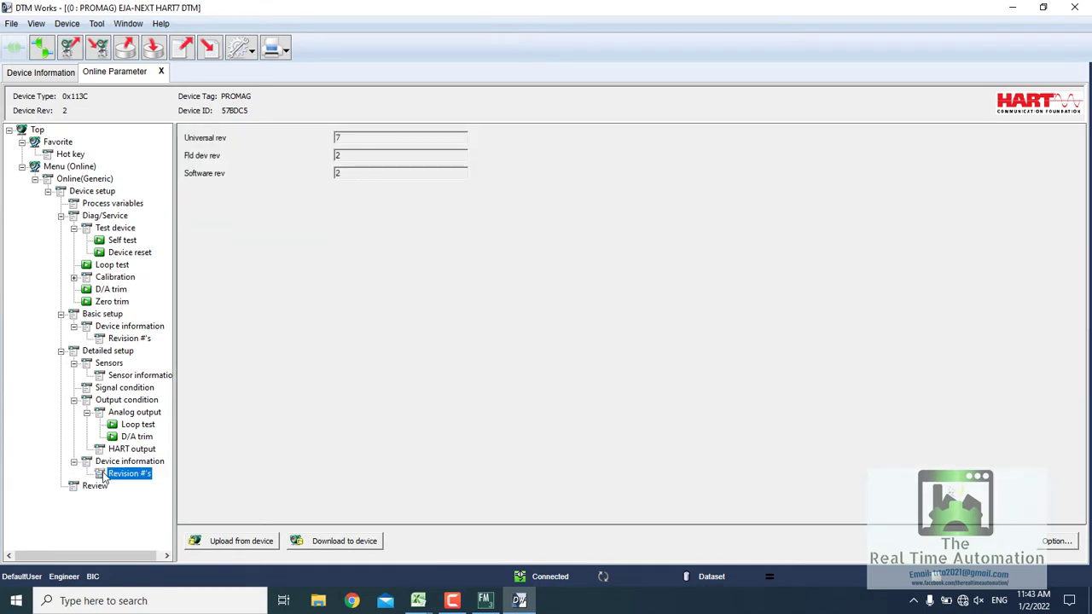
{"action": "left_click", "coordinate": [93, 488]}
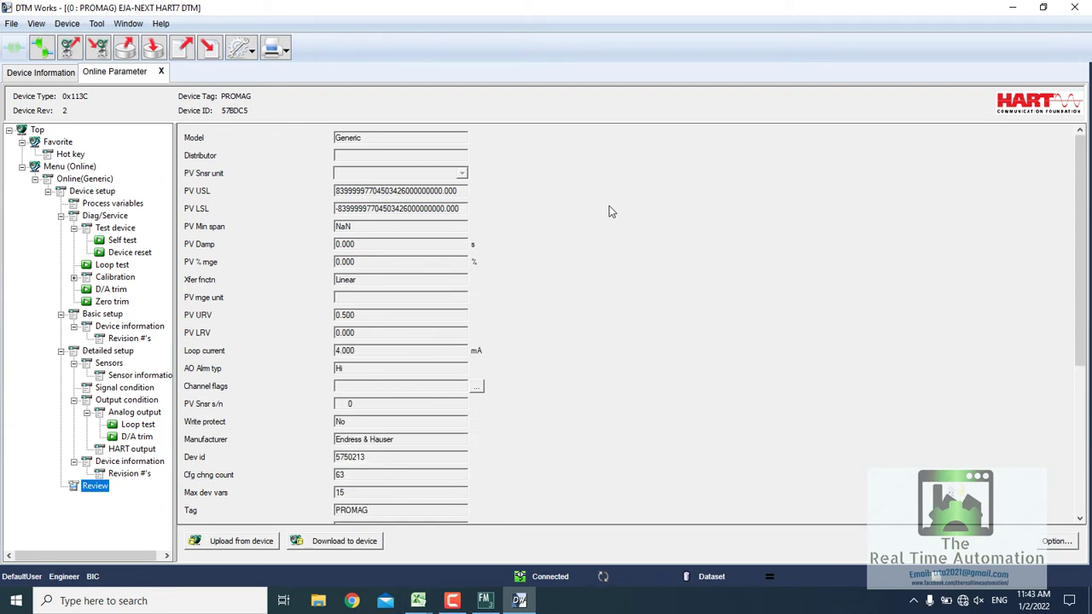
Open the Range values from the Hot key favorite and look through the available PV Snsr unit options without choosing one
{"action": "left_click", "coordinate": [70, 155]}
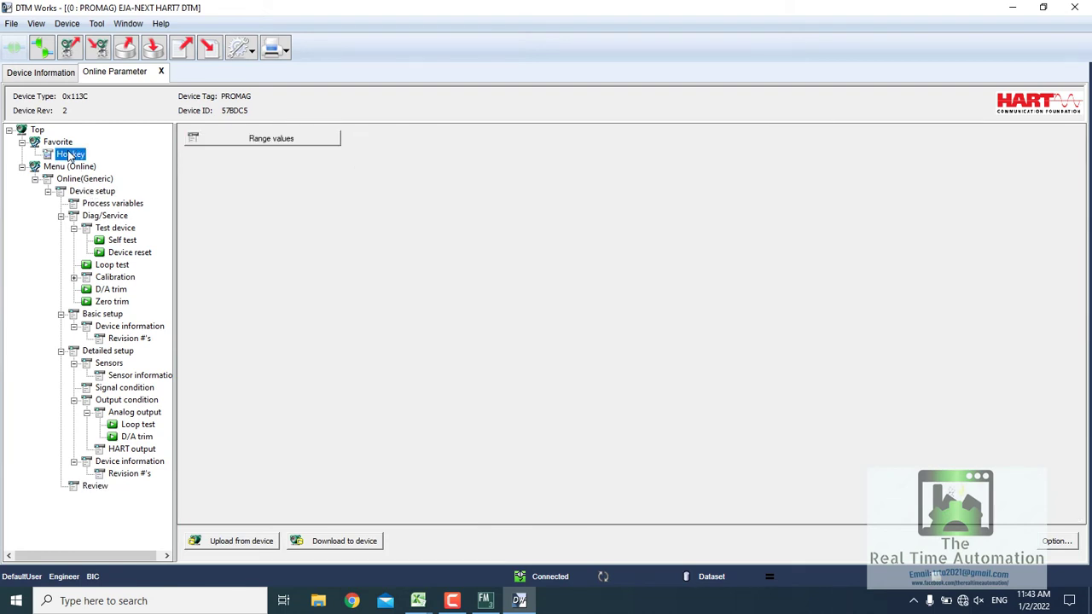
{"action": "left_click", "coordinate": [235, 136]}
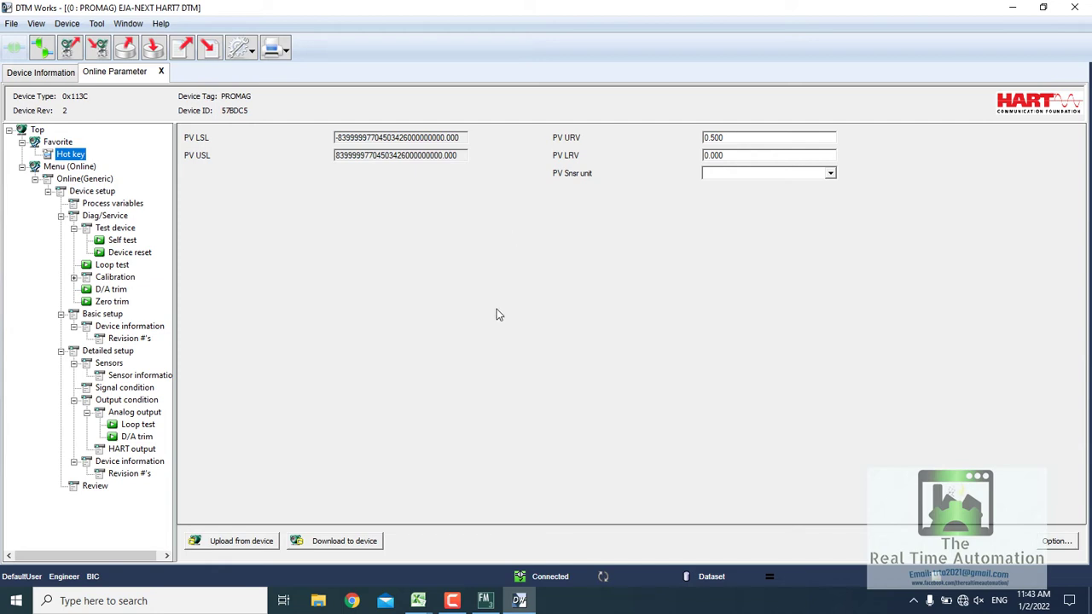
{"action": "left_click", "coordinate": [830, 173]}
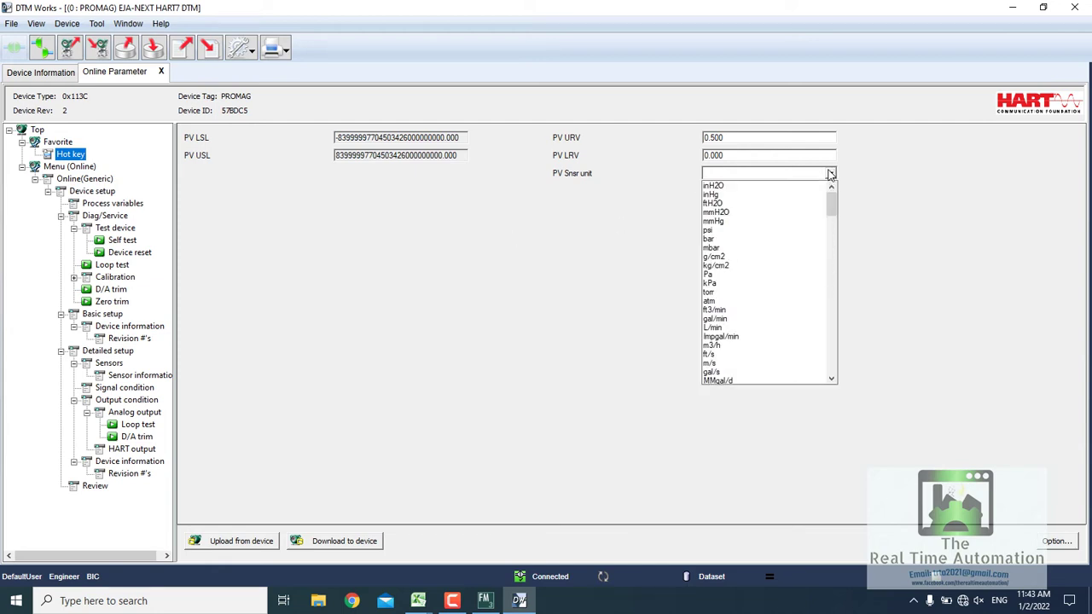
{"action": "left_click", "coordinate": [830, 173]}
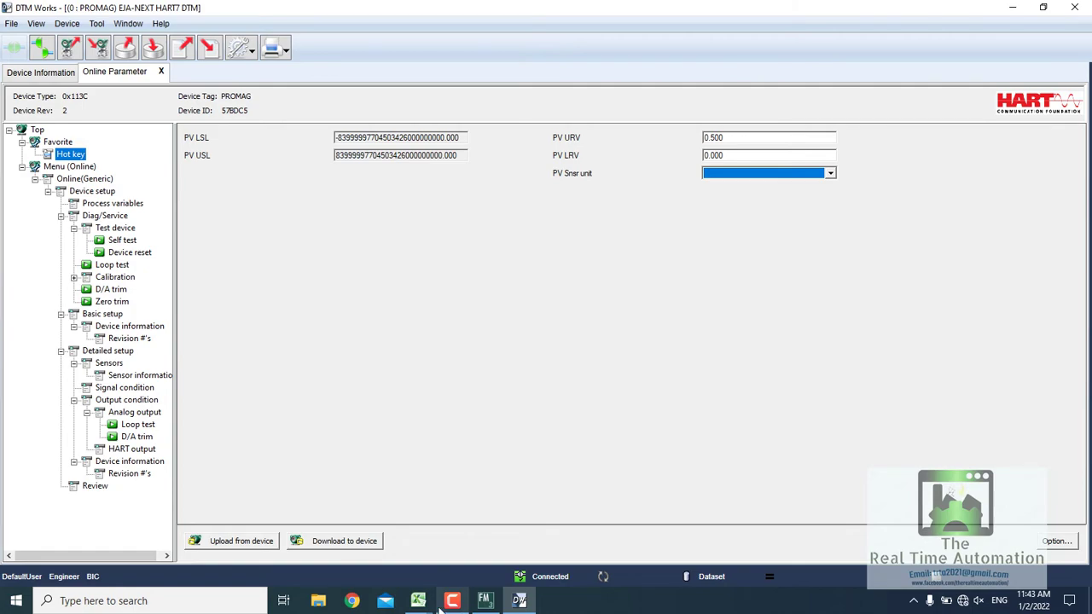
Switch to Excel, close the Book1 workbook and bring the 105_9_001 workbook to the front
{"action": "mouse_move", "coordinate": [420, 602]}
{"action": "mouse_move", "coordinate": [373, 552]}
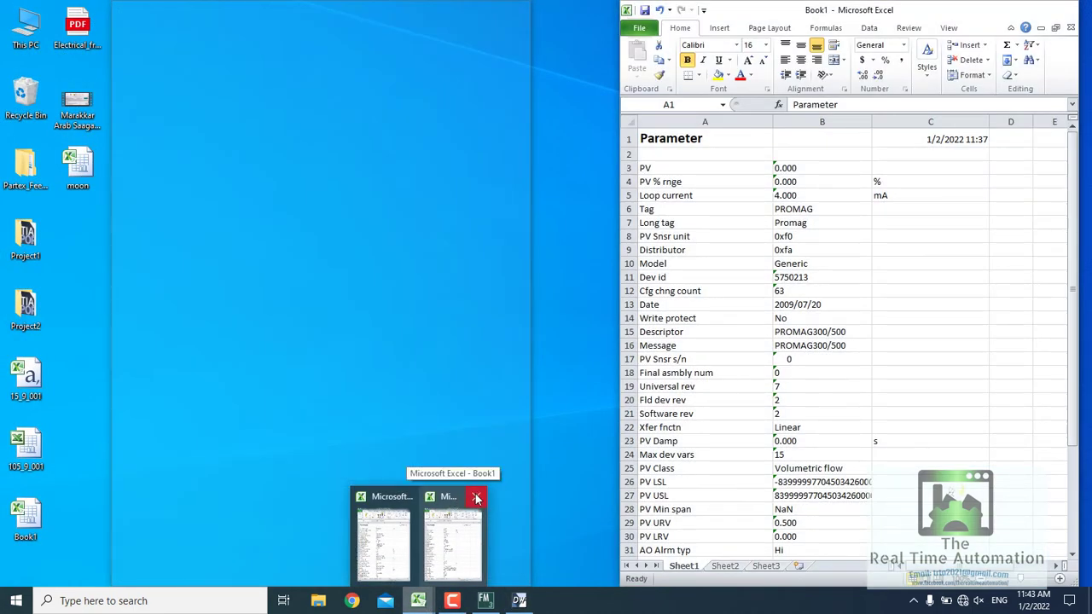
{"action": "left_click", "coordinate": [476, 498]}
{"action": "left_click", "coordinate": [381, 529]}
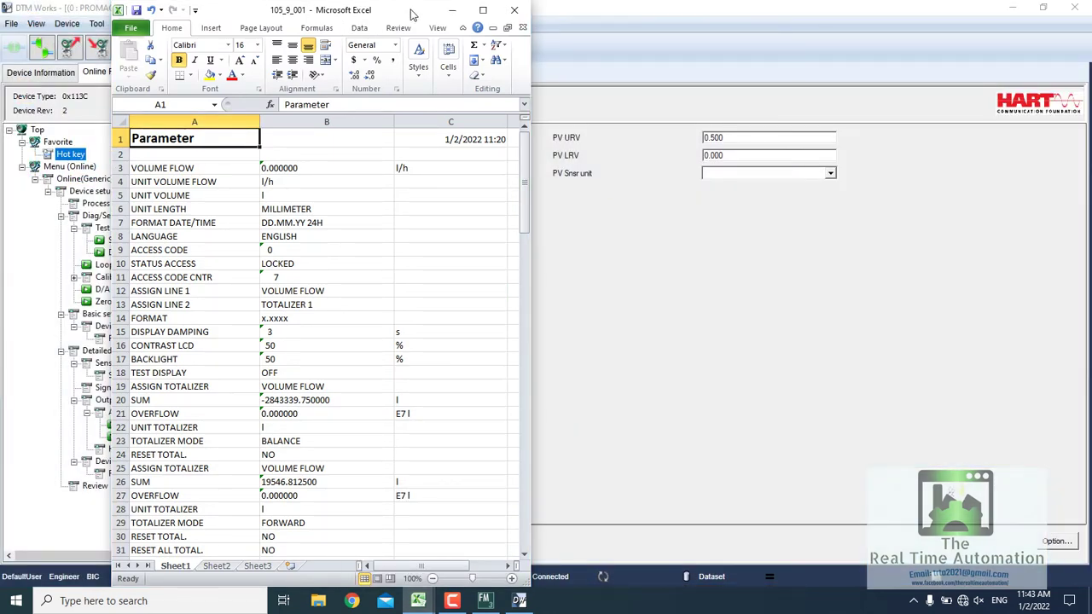
Arrange the restored DTM Works window and the 105_9_001 workbook side by side at full height without overlap
{"action": "left_click_drag", "start_coordinate": [409, 9], "coordinate": [954, 90]}
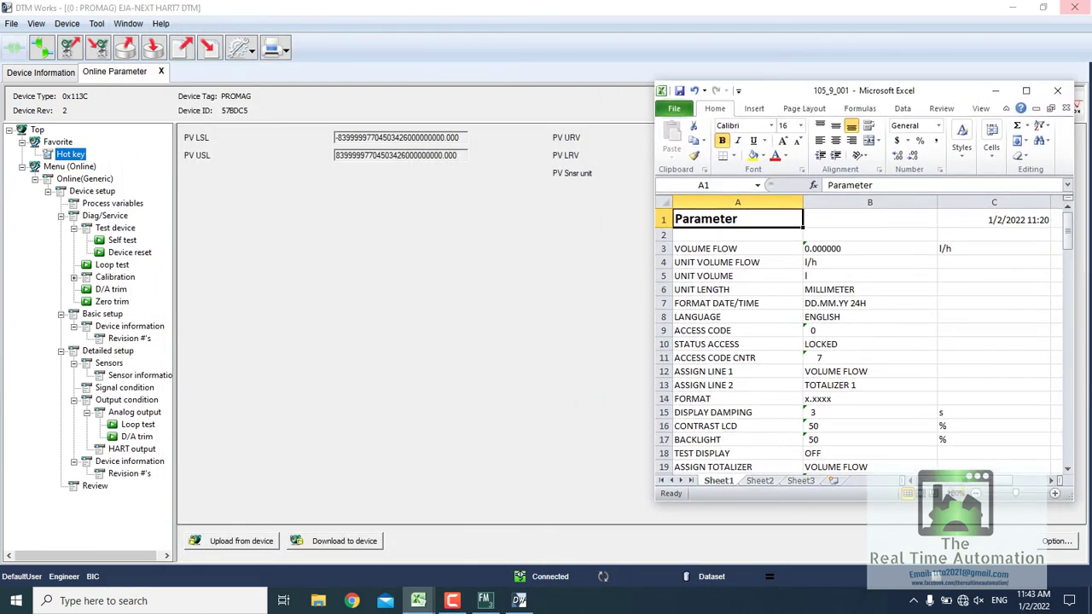
{"action": "left_click", "coordinate": [1043, 7]}
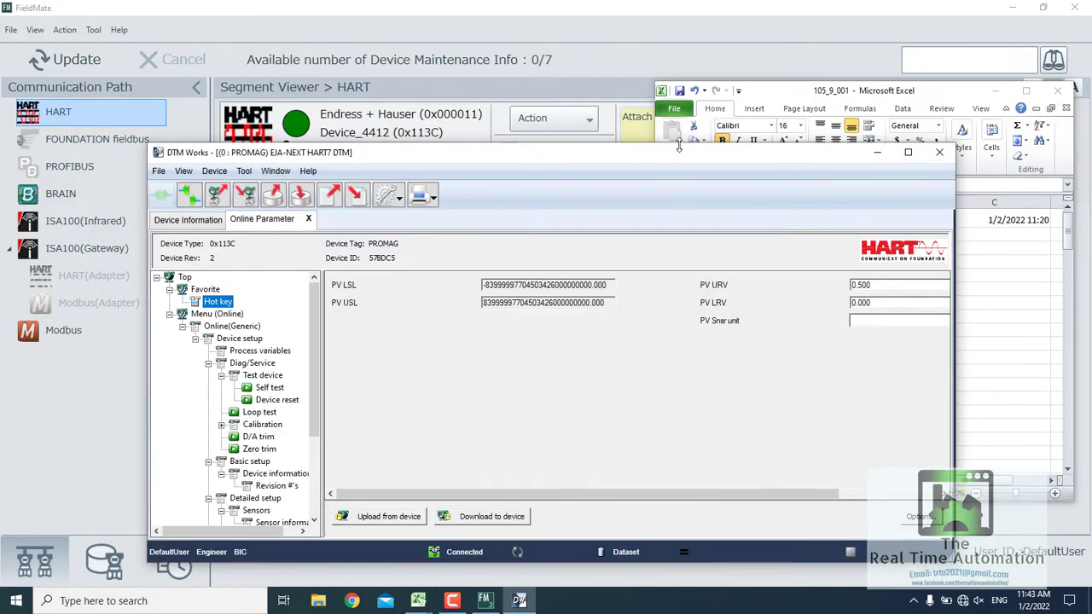
{"action": "left_click_drag", "start_coordinate": [600, 9], "coordinate": [602, 5]}
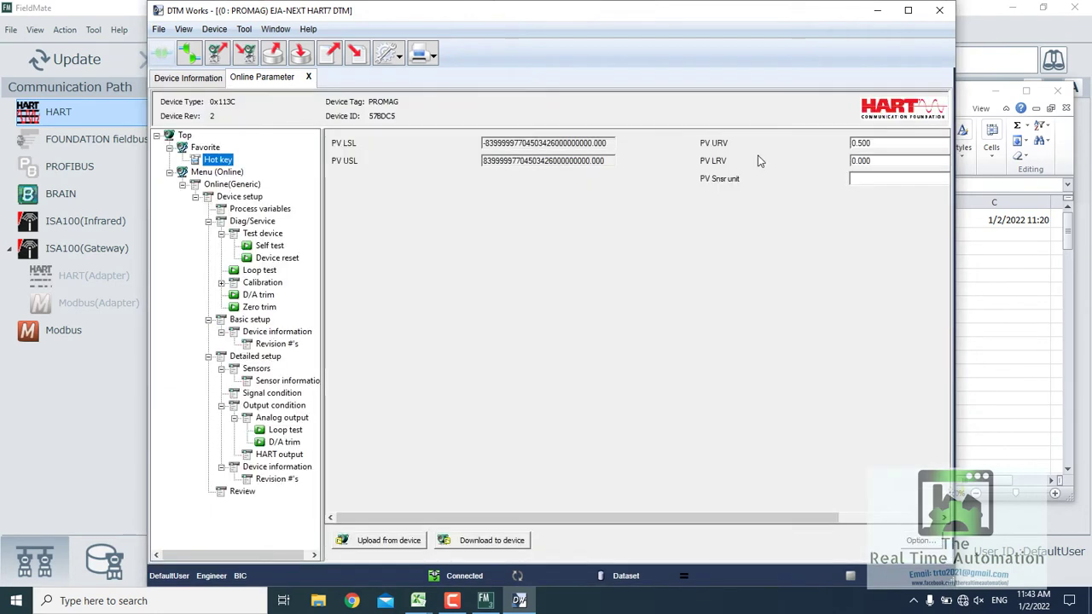
{"action": "left_click_drag", "start_coordinate": [701, 14], "coordinate": [553, 22]}
{"action": "left_click", "coordinate": [922, 98]}
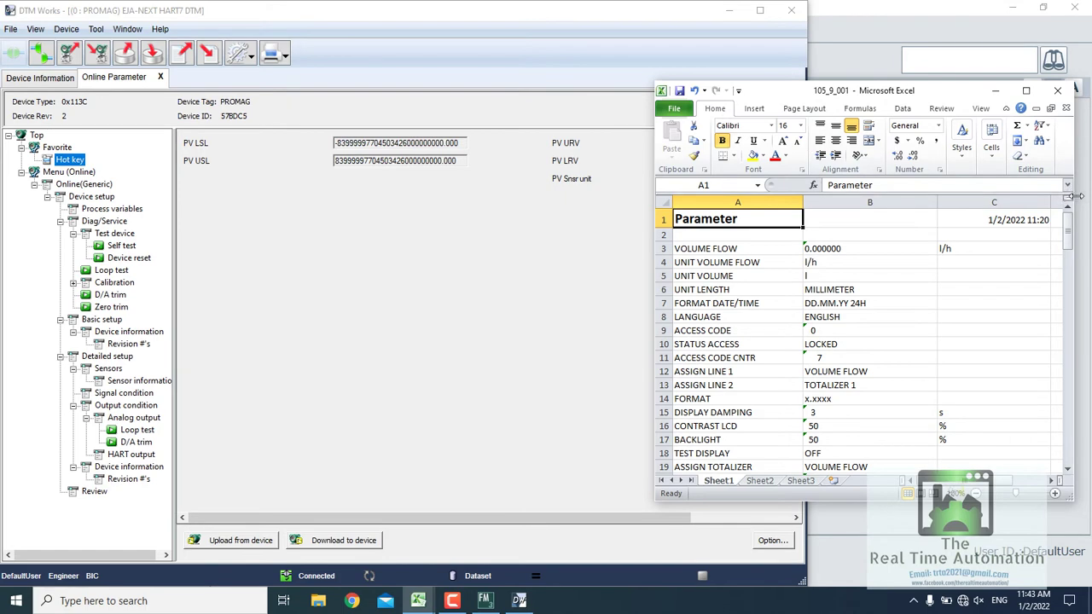
{"action": "left_click_drag", "start_coordinate": [1067, 194], "coordinate": [983, 194]}
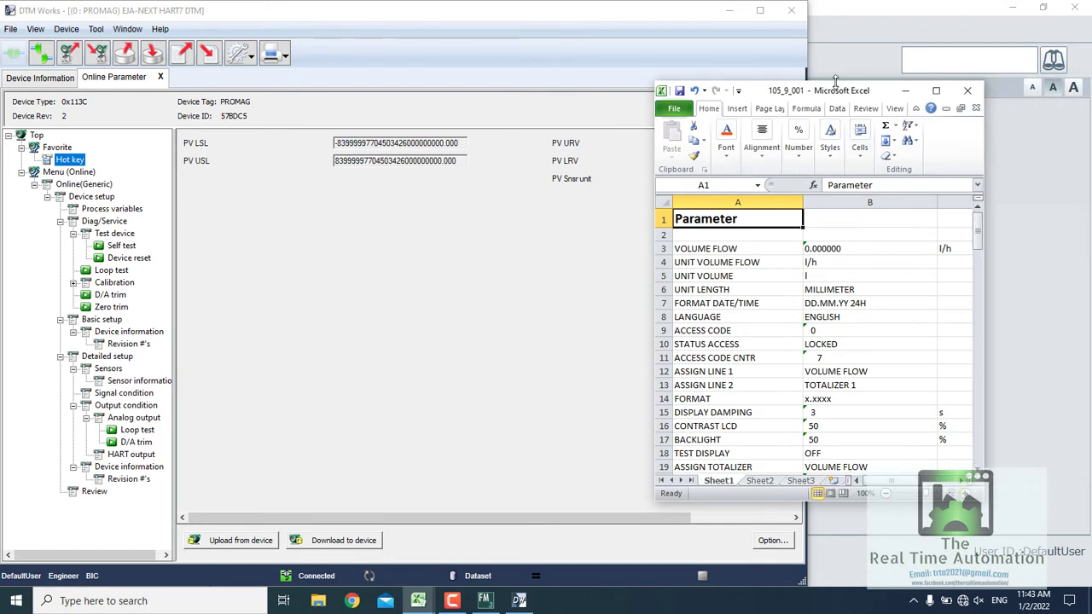
{"action": "left_click_drag", "start_coordinate": [838, 90], "coordinate": [944, 11]}
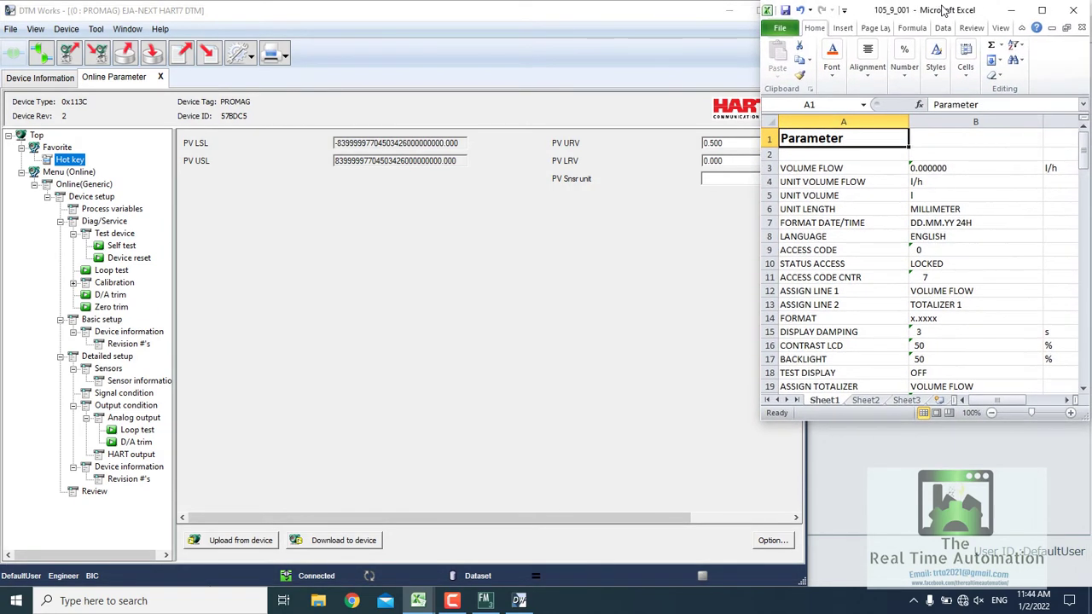
{"action": "left_click_drag", "start_coordinate": [978, 420], "coordinate": [1011, 578]}
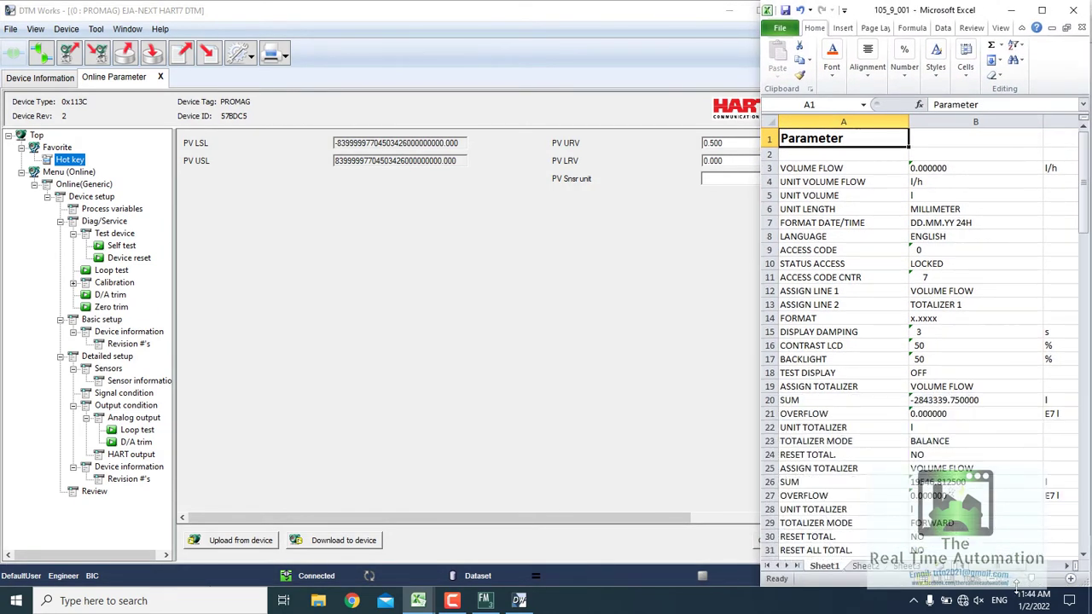
{"action": "left_click", "coordinate": [751, 110]}
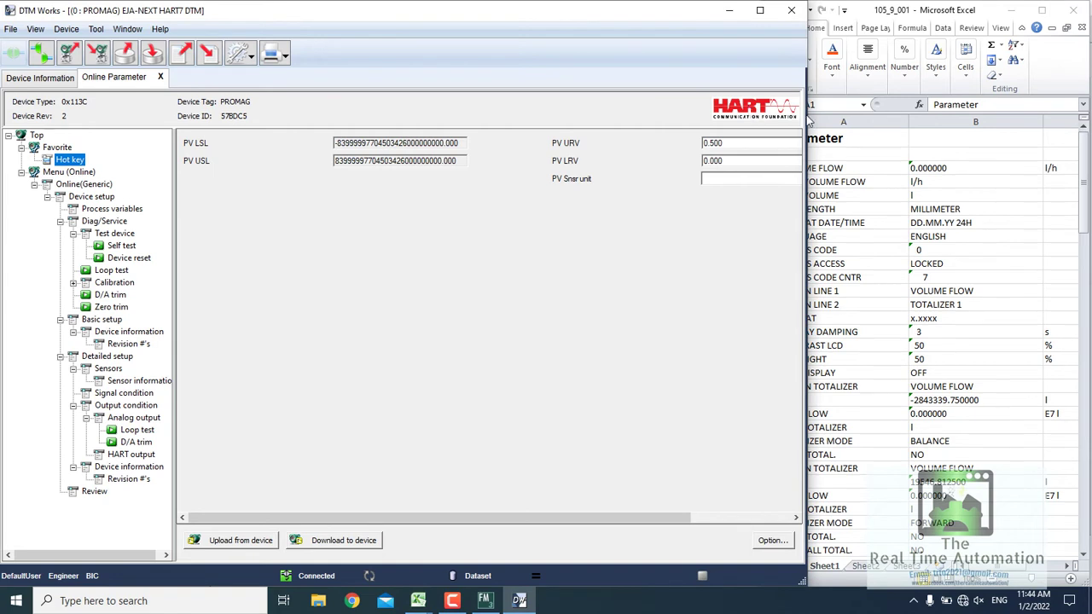
{"action": "left_click_drag", "start_coordinate": [808, 145], "coordinate": [762, 152]}
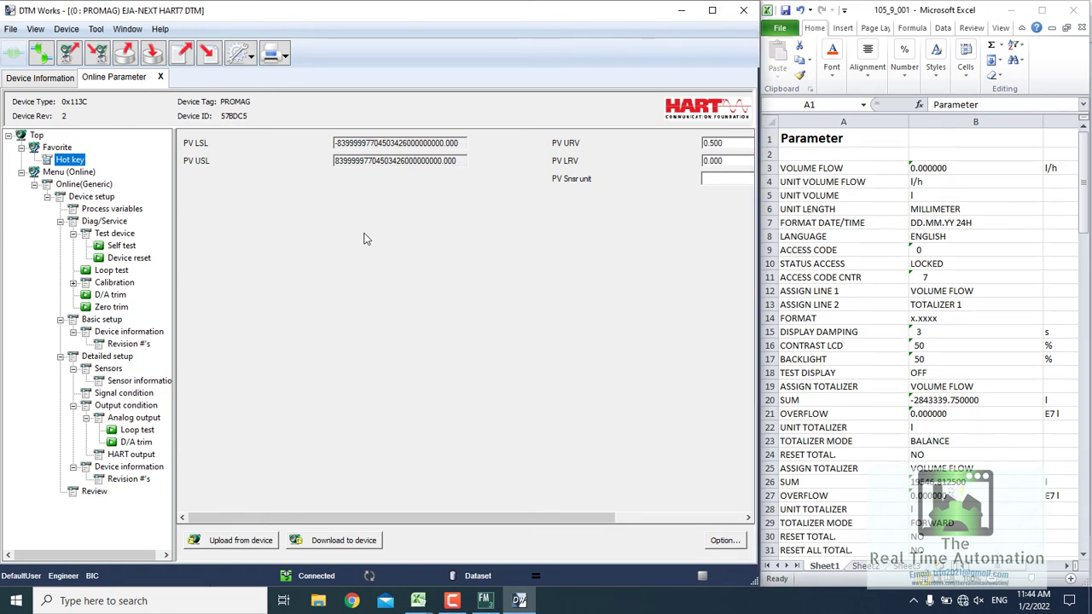
Search the 105_9_001 parameter sheet for pv, urv and LRV
{"action": "left_click", "coordinate": [840, 216]}
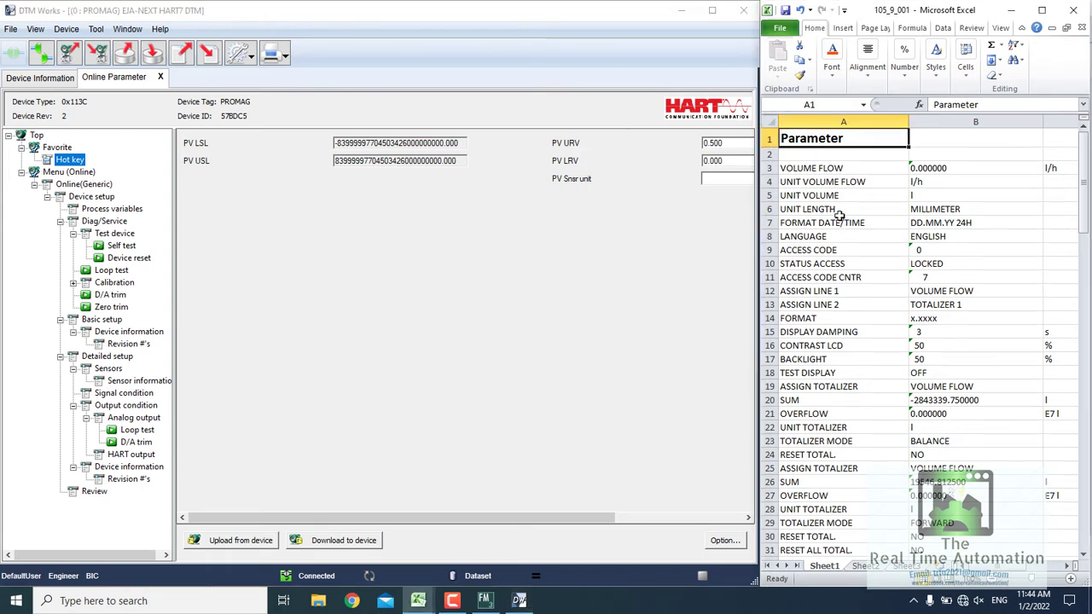
{"action": "key", "text": "ctrl+f"}
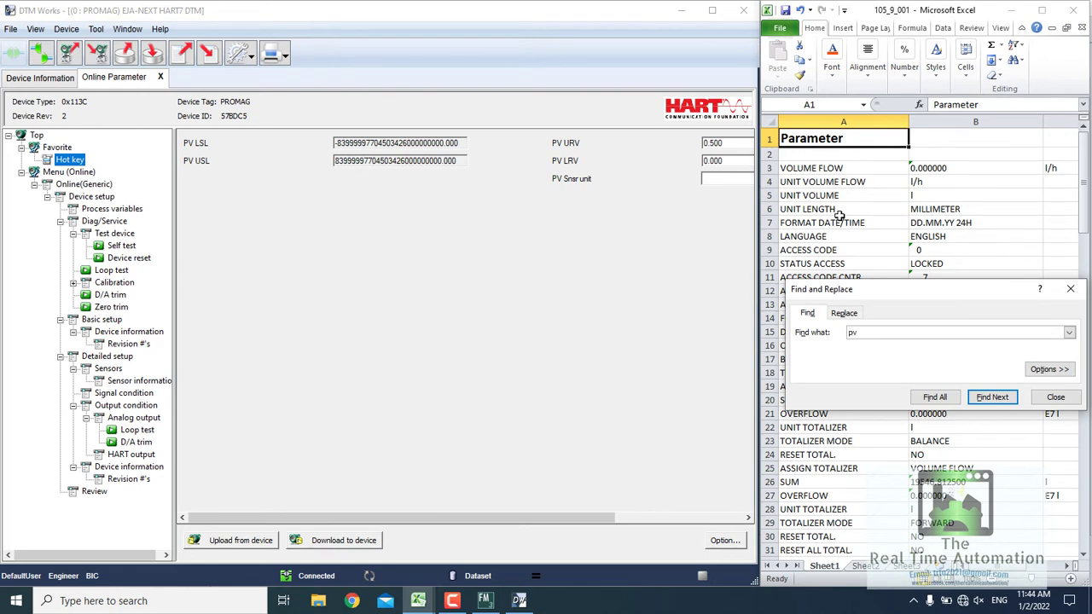
{"action": "key", "text": "Return"}
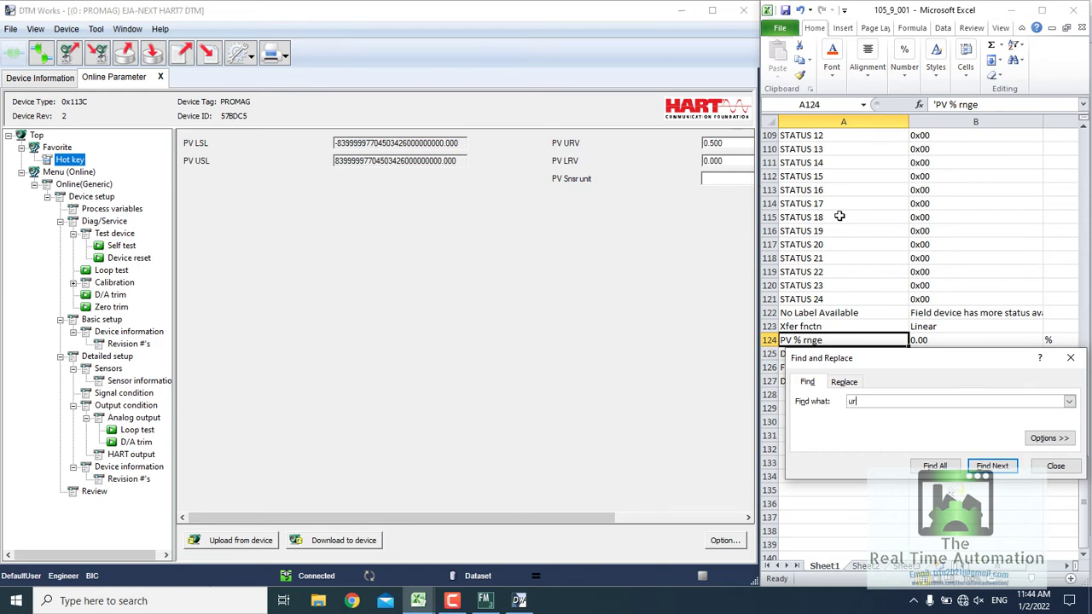
{"action": "type", "text": "v"}
{"action": "key", "text": "Return"}
{"action": "key", "text": "Return"}
{"action": "key", "text": "Return"}
{"action": "key", "text": "Return"}
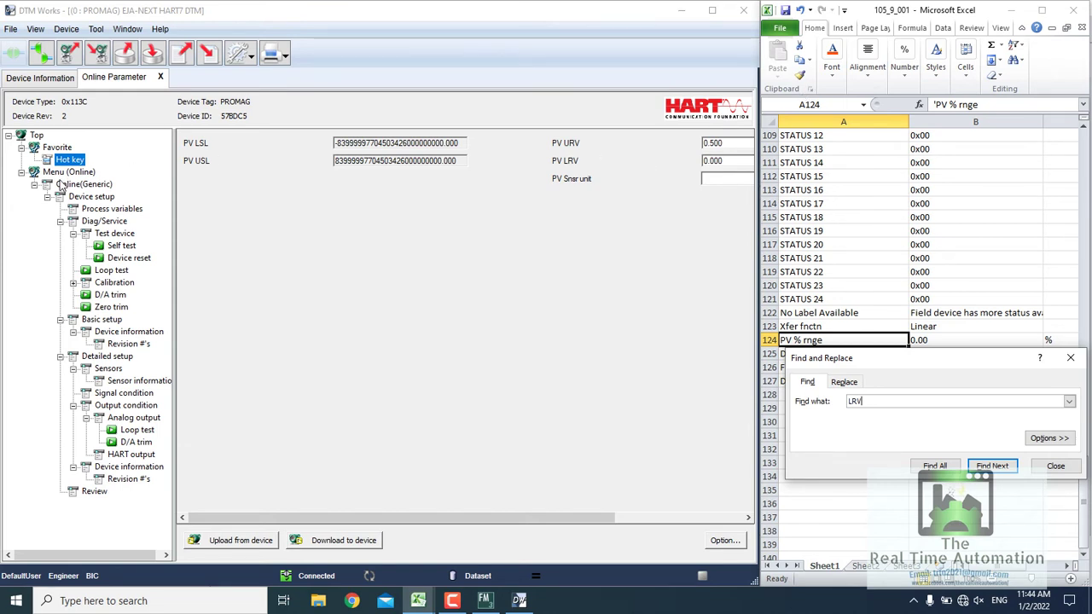
Review the DTM's Process variables, Diag/Service and Test device pages, and start the loop test and abort it at the warning
{"action": "left_click", "coordinate": [92, 210]}
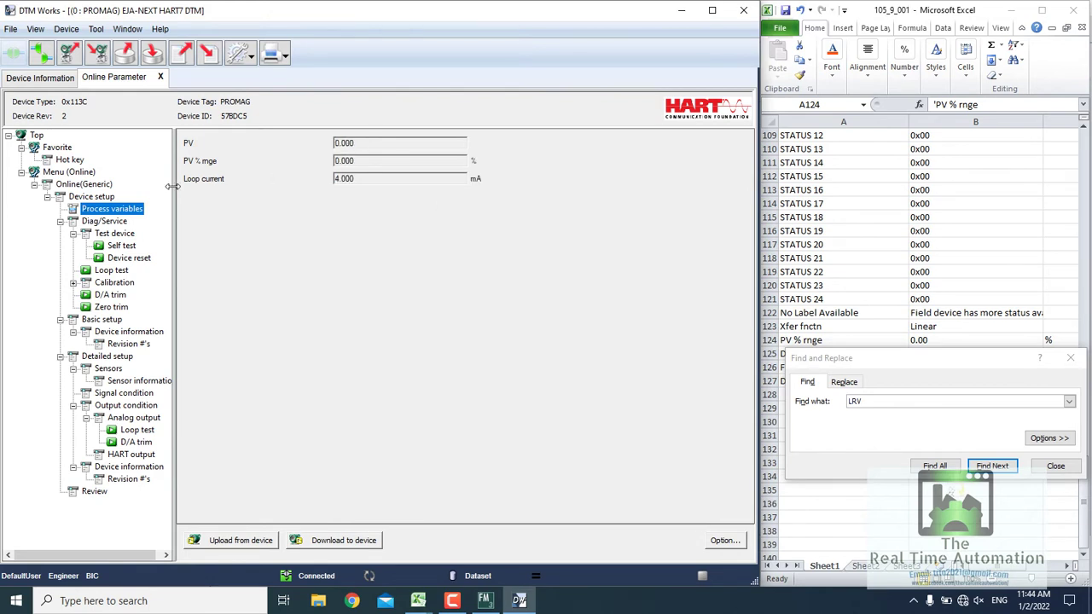
{"action": "left_click", "coordinate": [103, 222]}
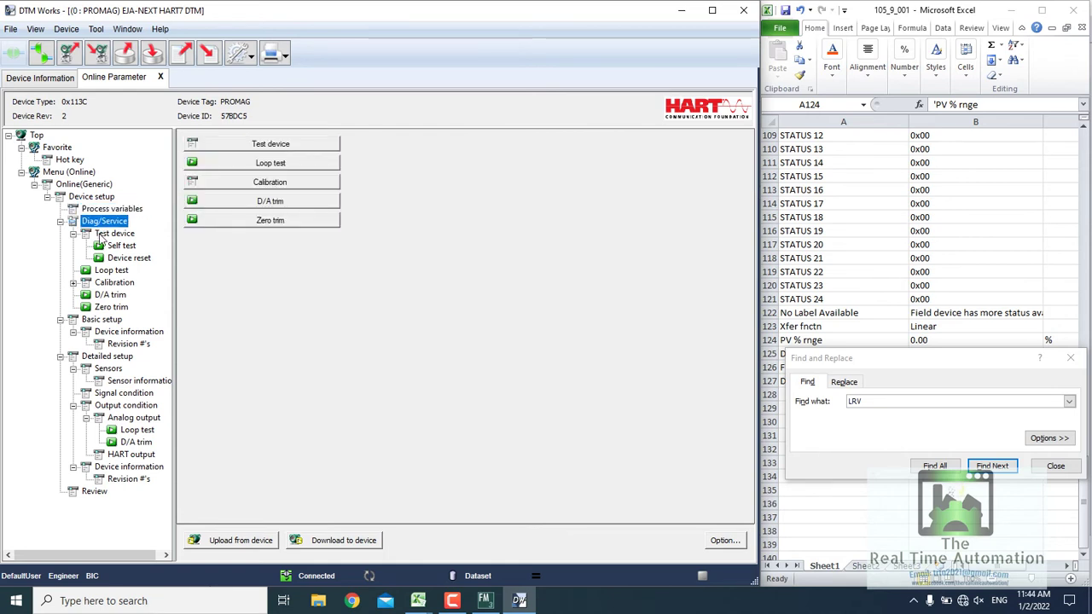
{"action": "left_click", "coordinate": [101, 234]}
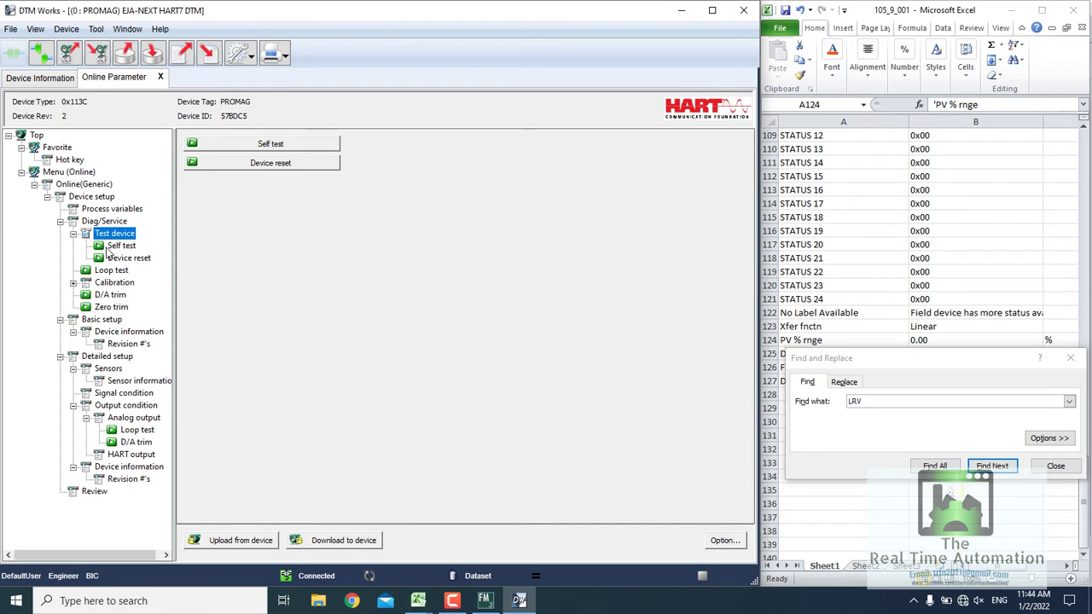
{"action": "left_click", "coordinate": [109, 272]}
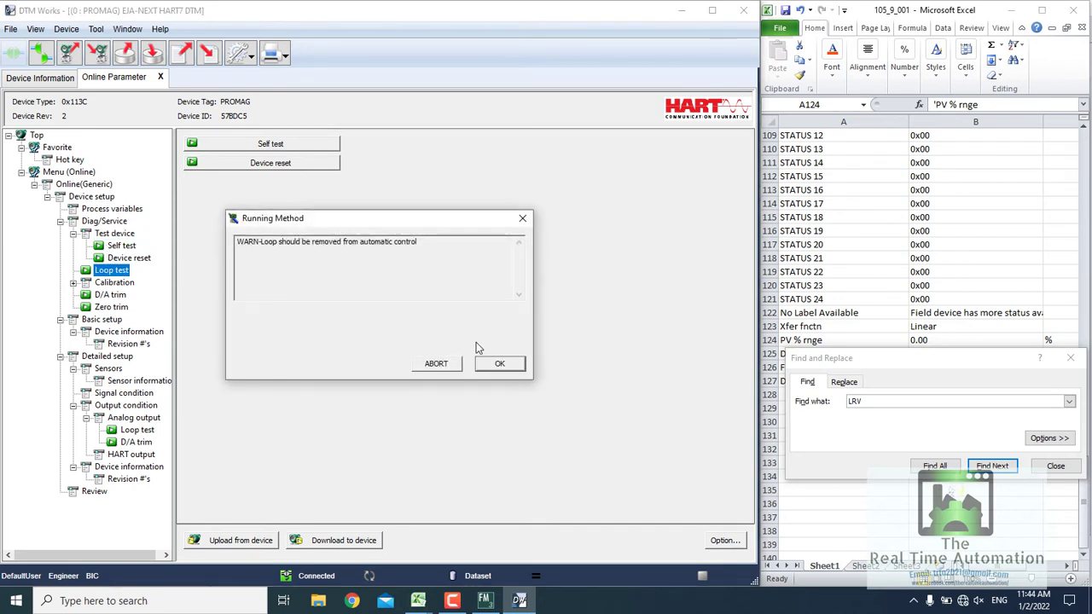
{"action": "left_click", "coordinate": [437, 364]}
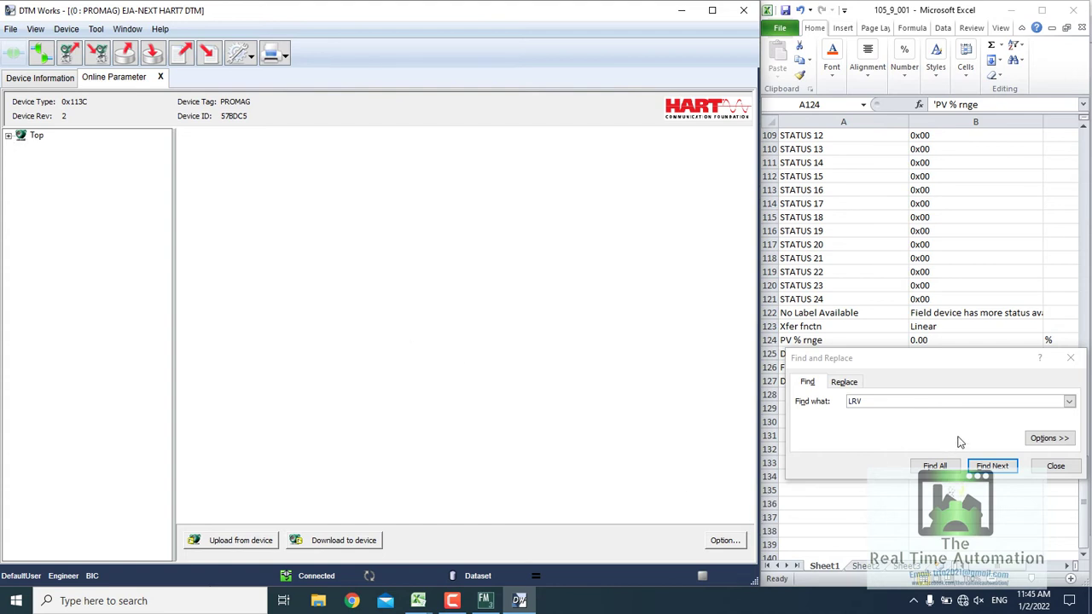
Return the parameter sheet to its first rows, open the DTM's Basic setup page and dismiss the error message
{"action": "left_click", "coordinate": [1056, 466]}
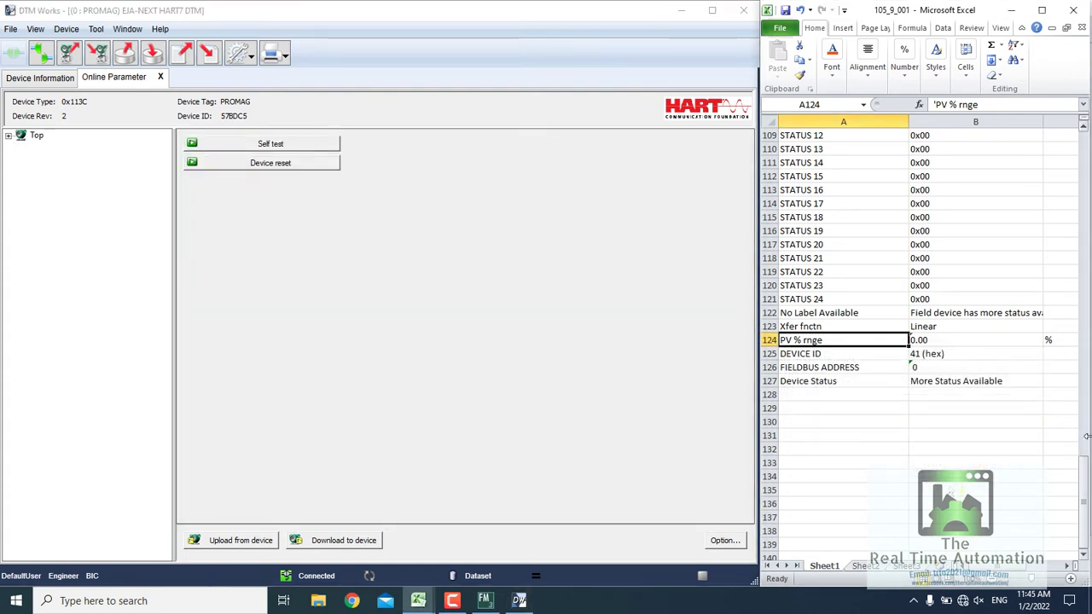
{"action": "left_click_drag", "start_coordinate": [1086, 470], "coordinate": [1086, 126]}
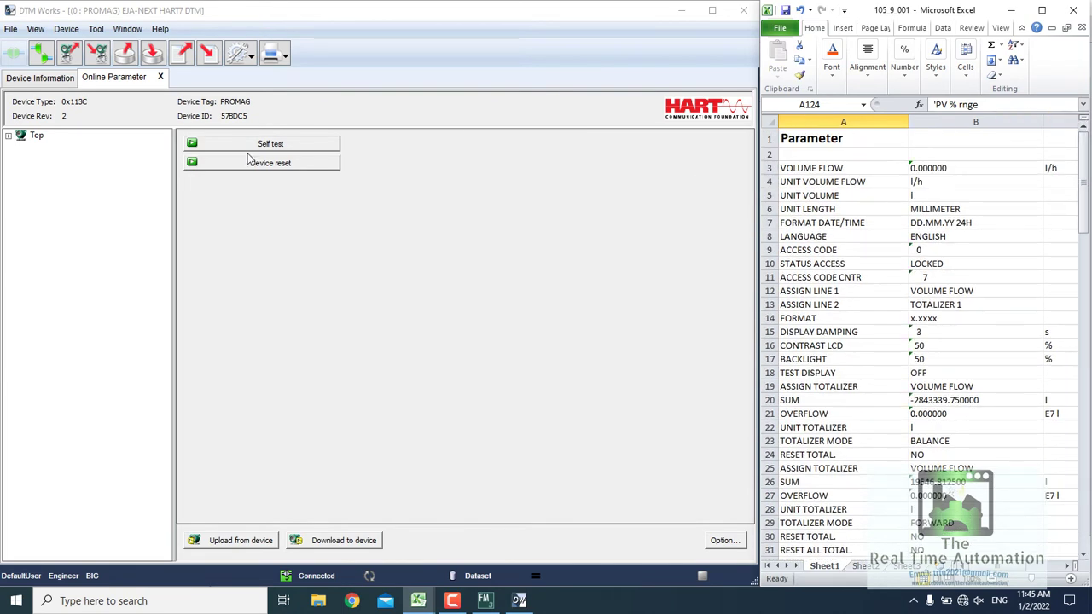
{"action": "left_click", "coordinate": [8, 136]}
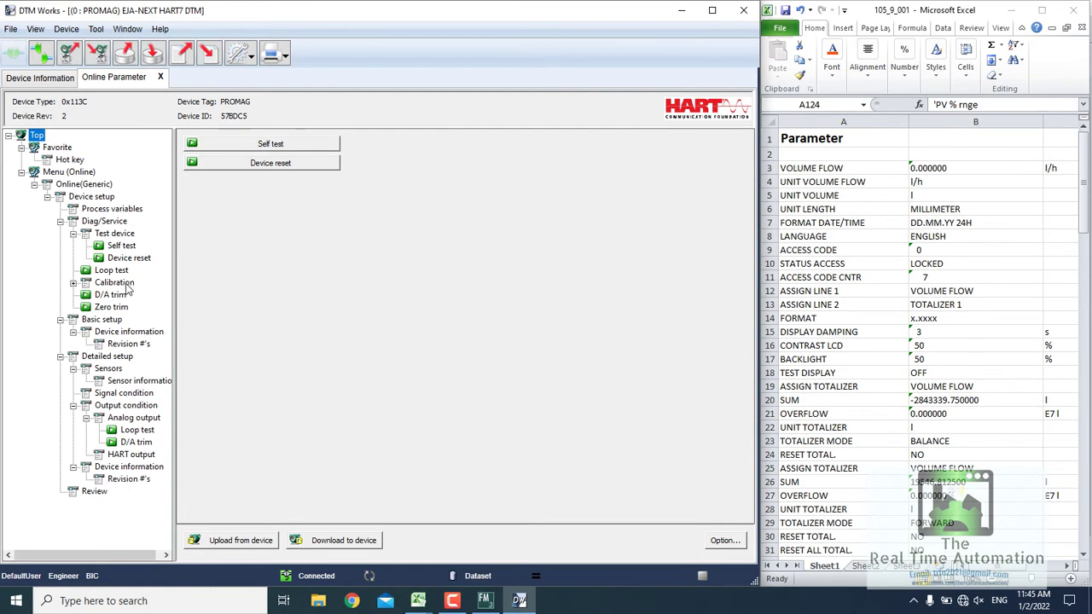
{"action": "left_click", "coordinate": [102, 321]}
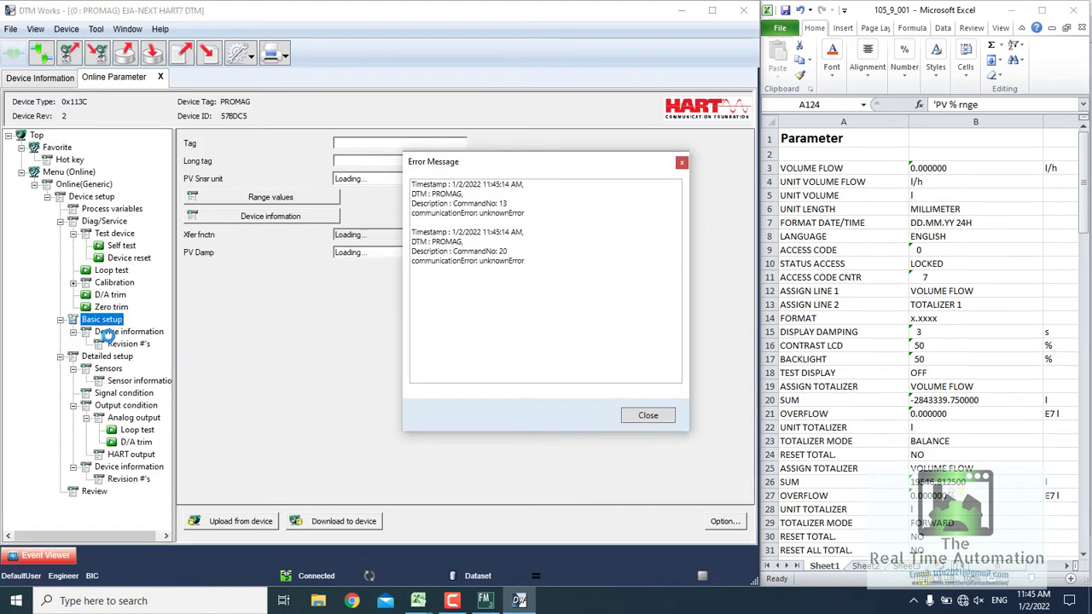
{"action": "left_click", "coordinate": [651, 416]}
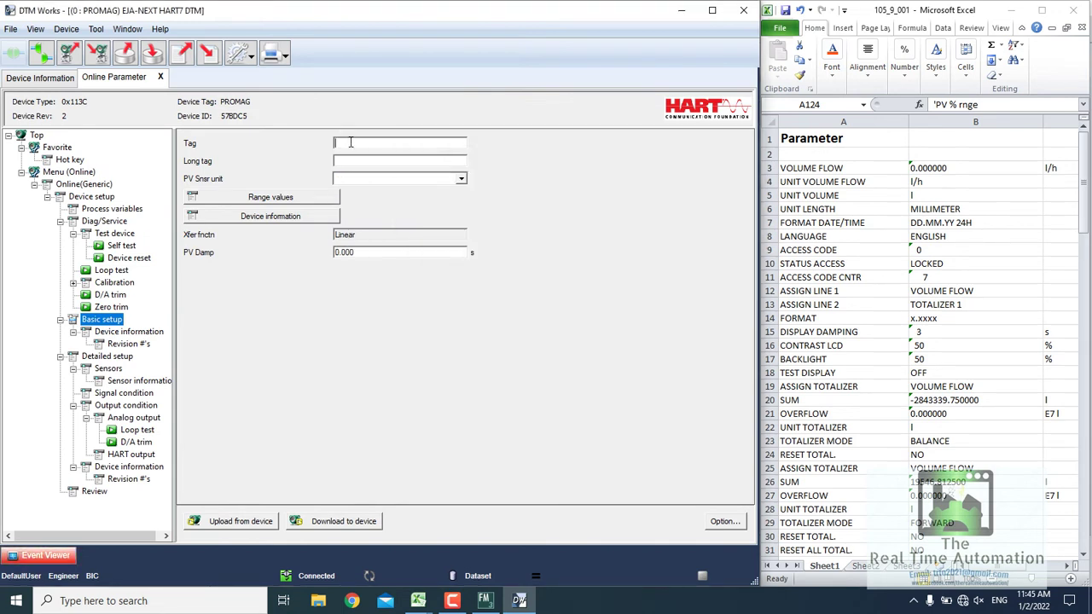
Search the parameter sheet for tag and copy the TAG NAME value 1050501 into the DTM's Tag field
{"action": "left_click", "coordinate": [805, 252]}
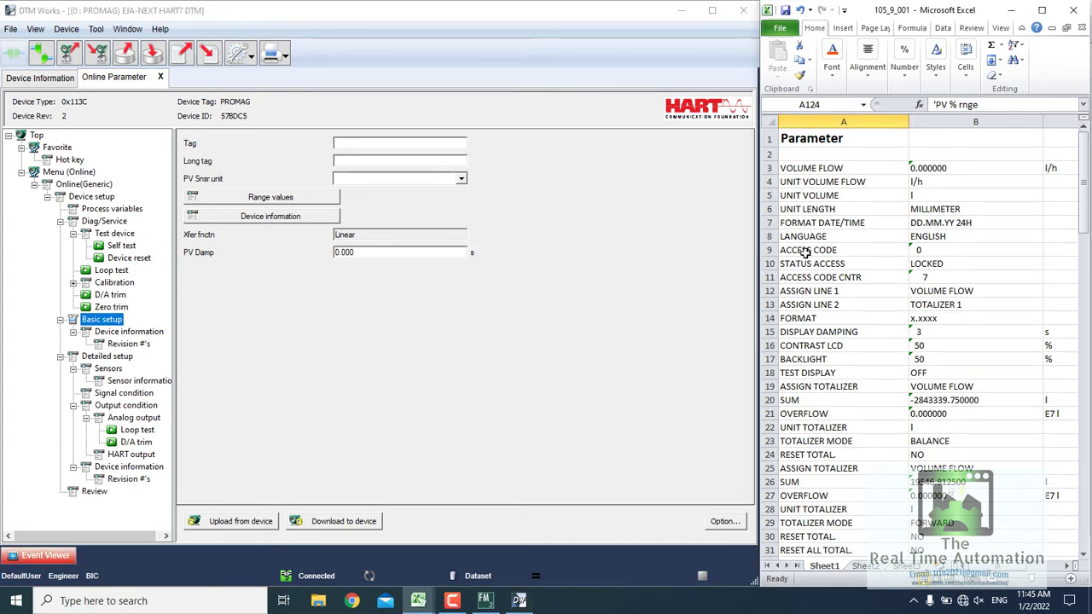
{"action": "key", "text": "ctrl+f"}
{"action": "type", "text": "tag"}
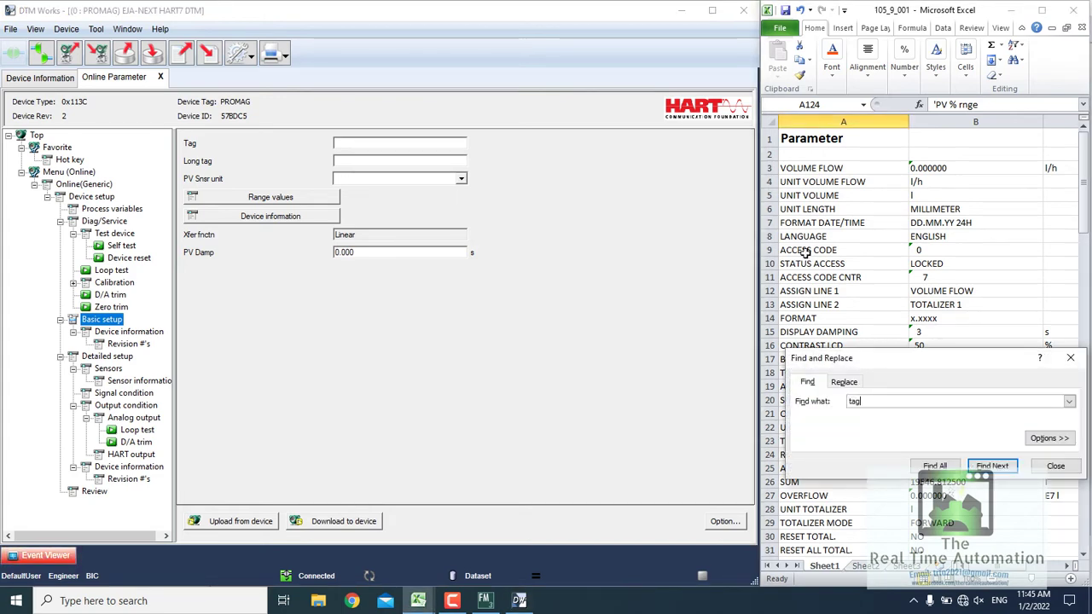
{"action": "key", "text": "Return"}
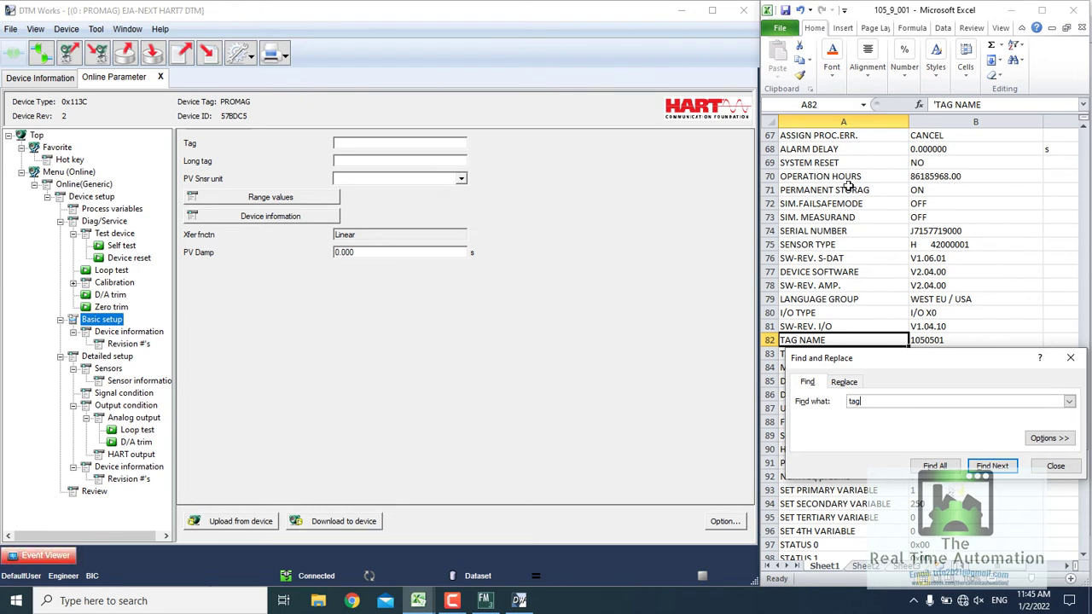
{"action": "left_click", "coordinate": [1070, 357]}
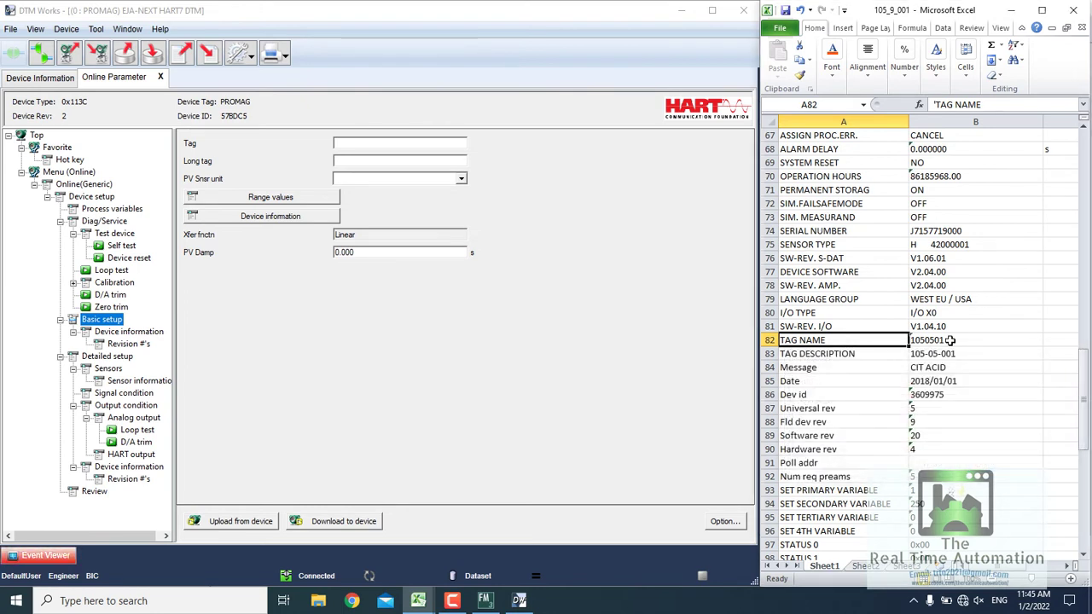
{"action": "double_click", "coordinate": [952, 339]}
{"action": "double_click", "coordinate": [928, 340]}
{"action": "key", "text": "ctrl+c"}
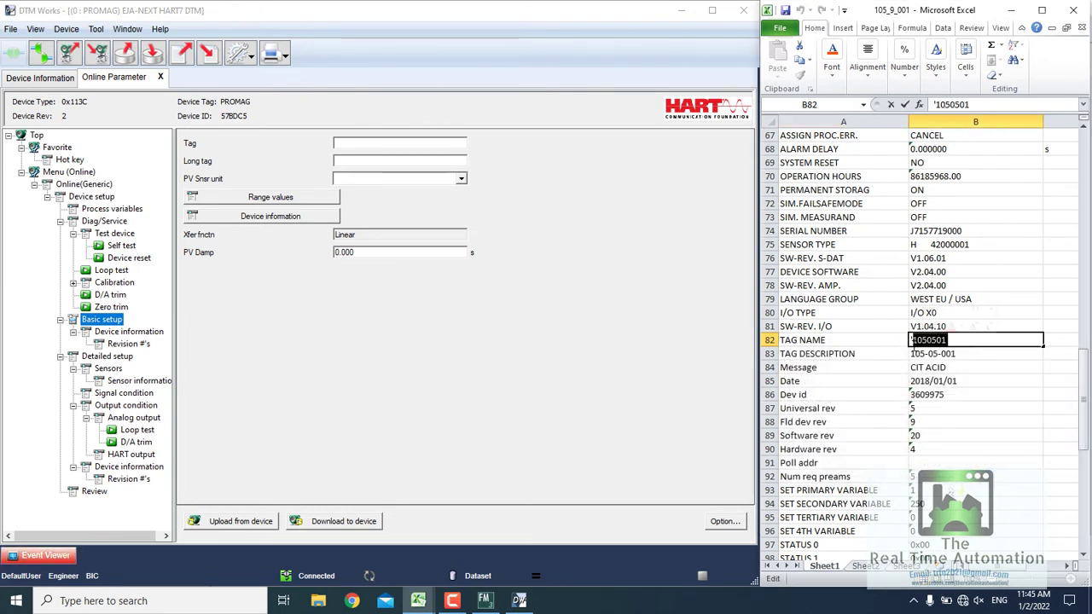
{"action": "left_click", "coordinate": [410, 144]}
{"action": "key", "text": "ctrl+v"}
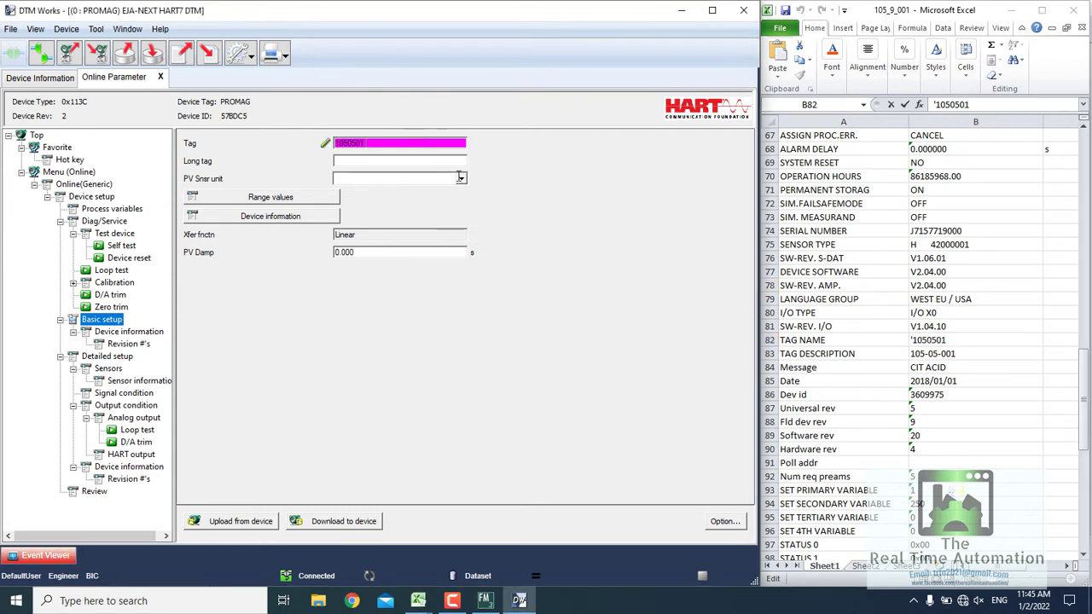
Leave the TAG NAME cell unchanged and search the parameter sheet for tag again to reach the TAG DESCRIPTION row
{"action": "left_click", "coordinate": [922, 365]}
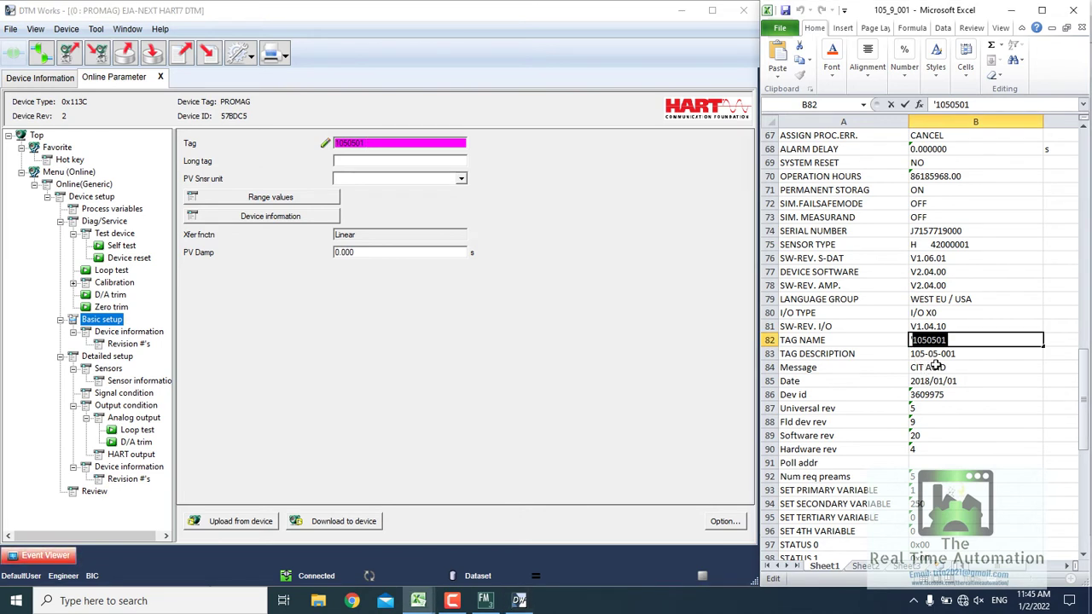
{"action": "key", "text": "Return"}
{"action": "key", "text": "ctrl+Down"}
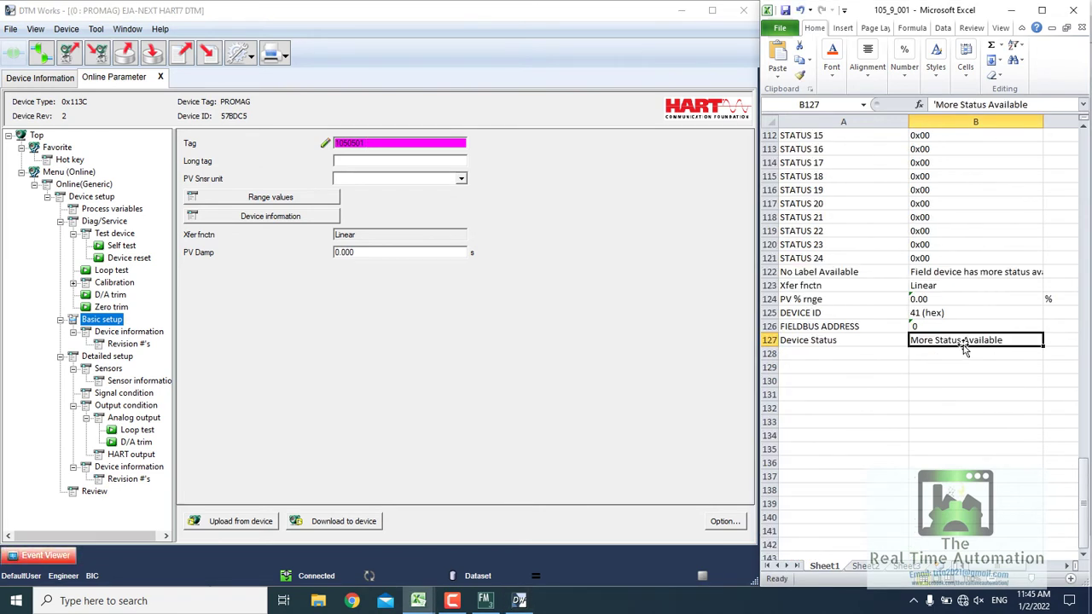
{"action": "key", "text": "ctrl+f"}
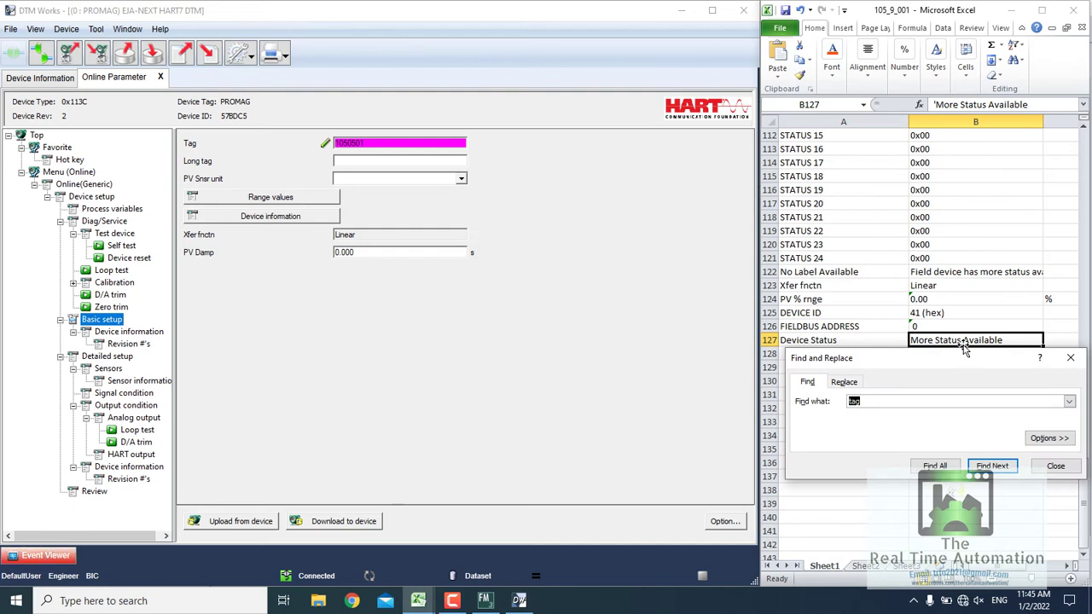
{"action": "key", "text": "Return"}
{"action": "key", "text": "Return"}
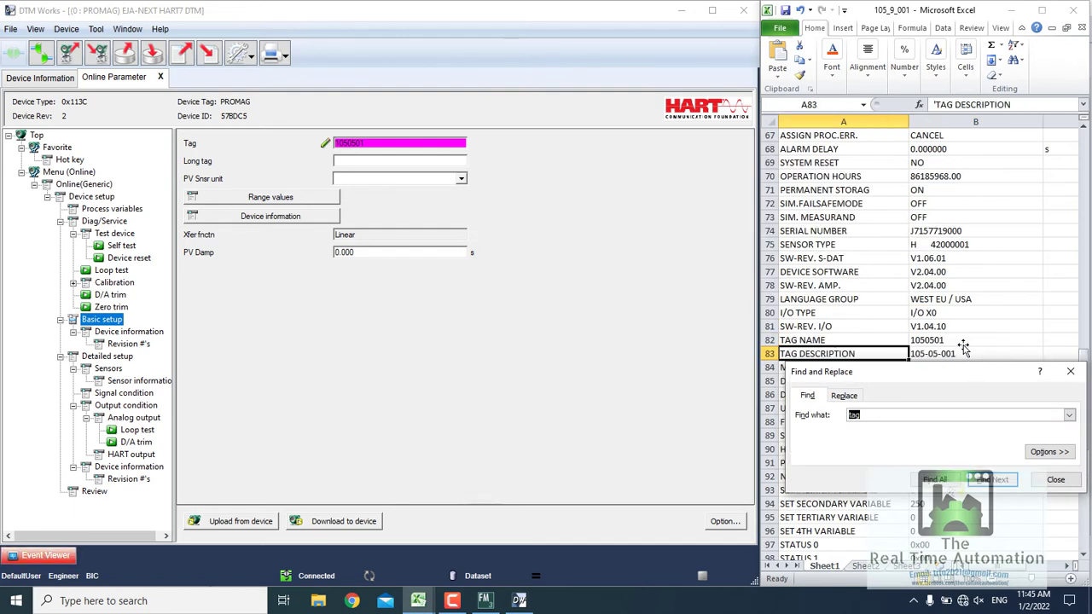
{"action": "key", "text": "Return"}
{"action": "key", "text": "Return"}
{"action": "left_click", "coordinate": [1070, 371]}
Copy the TAG DESCRIPTION value 105-05-001 into the DTM's Long tag field and leave the source cell unchanged
{"action": "left_click", "coordinate": [965, 347]}
{"action": "key", "text": "F2"}
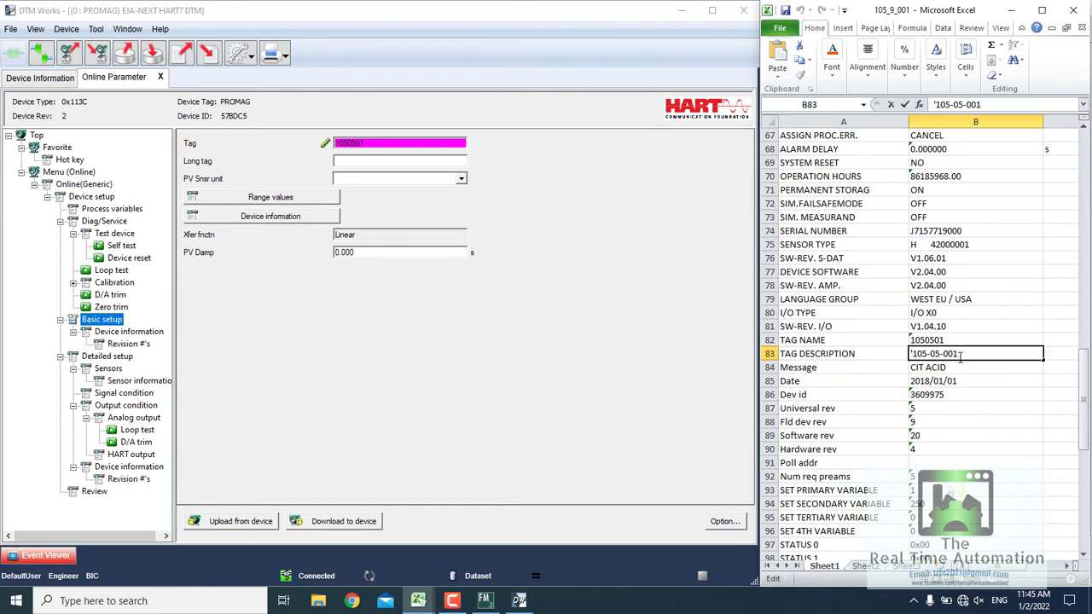
{"action": "key", "text": "shift+Home"}
{"action": "key", "text": "ctrl+c"}
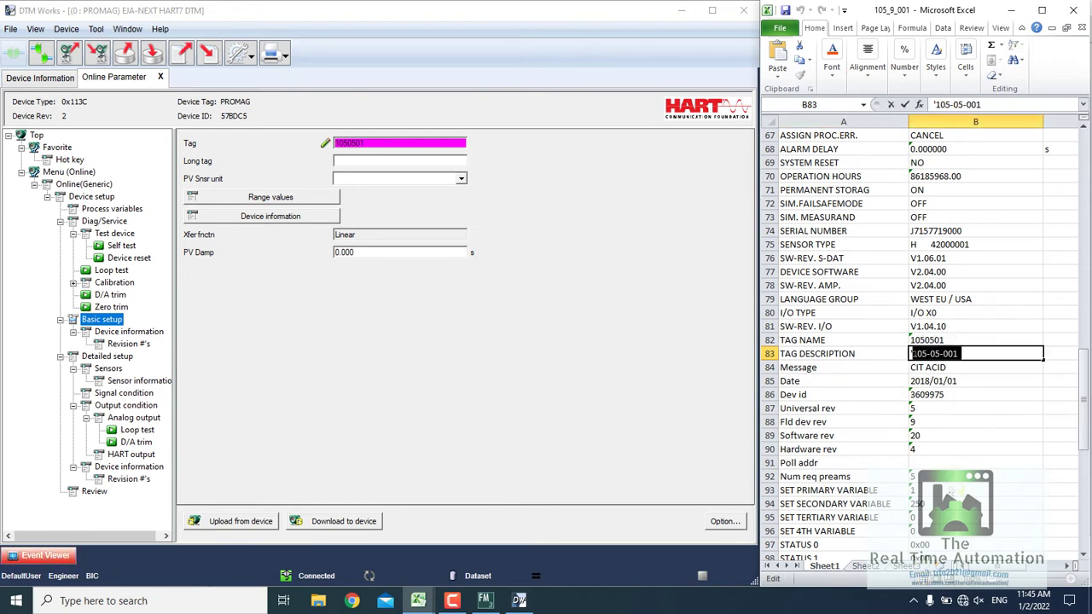
{"action": "left_click", "coordinate": [406, 161]}
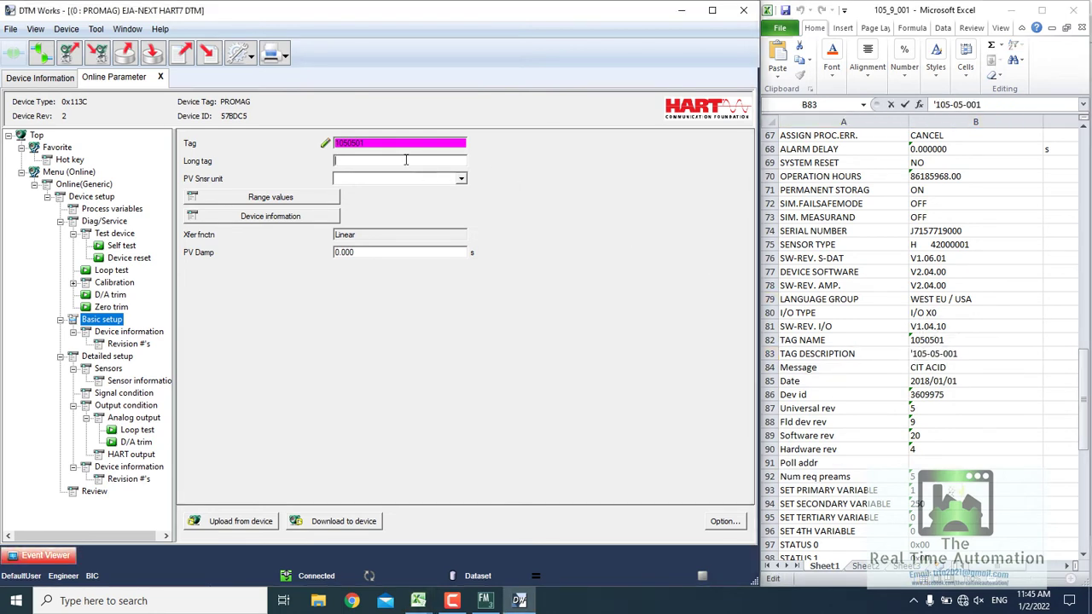
{"action": "key", "text": "ctrl+v"}
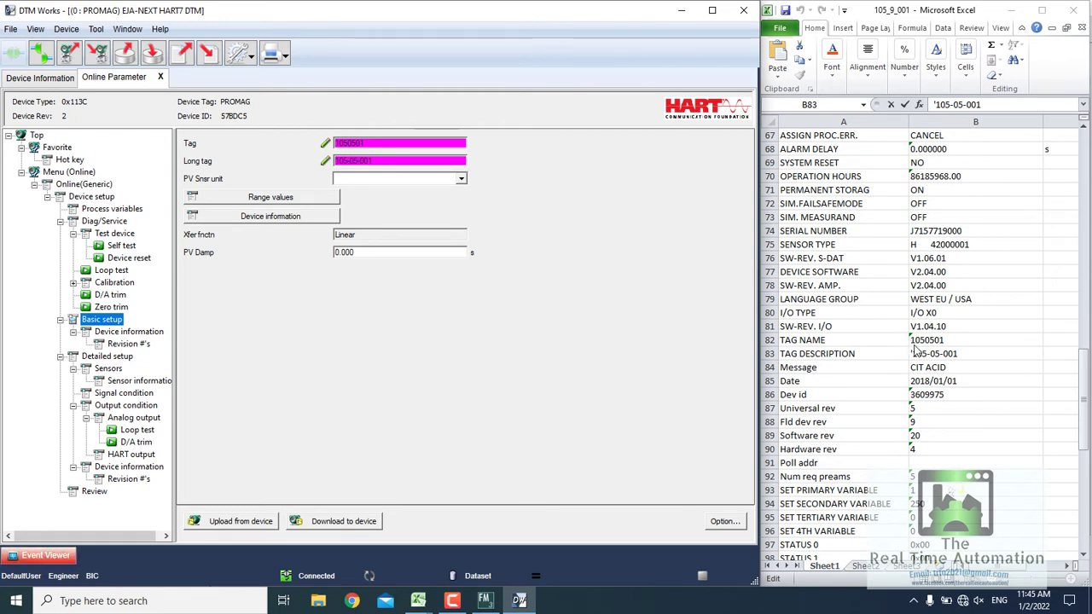
{"action": "left_click", "coordinate": [915, 350]}
{"action": "left_click", "coordinate": [845, 345]}
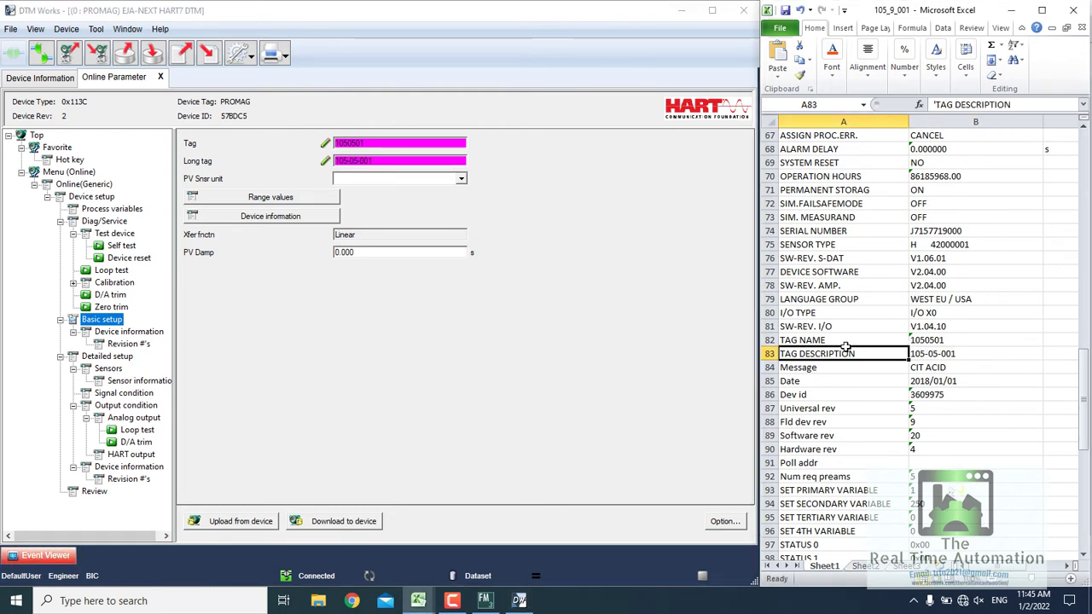
Search the parameter sheet for pv and snsr to look for the PV sensor unit
{"action": "key", "text": "ctrl+f"}
{"action": "type", "text": "pv"}
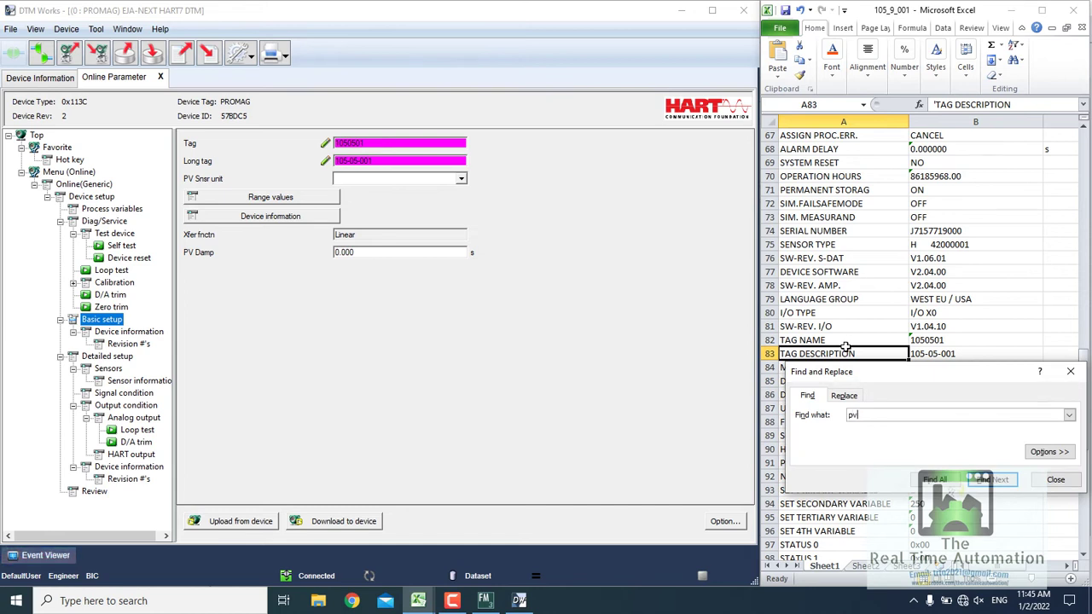
{"action": "key", "text": "Return"}
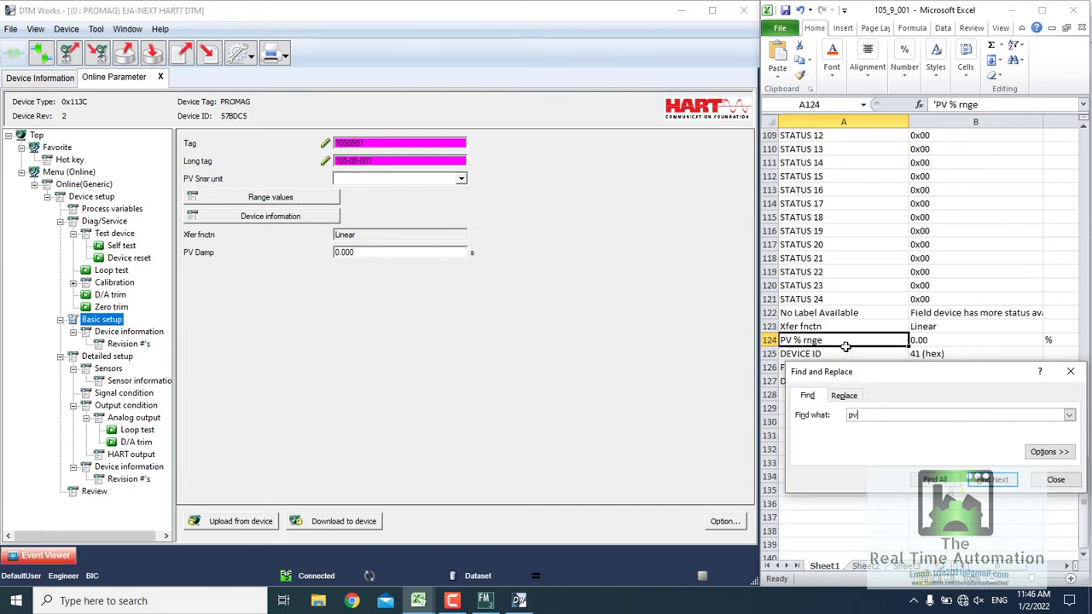
{"action": "key", "text": "BackSpace"}
{"action": "type", "text": "snsr"}
{"action": "key", "text": "Return"}
{"action": "key", "text": "Return"}
Search the parameter sheet for sensor and step through all matching entries
{"action": "type", "text": "sensor"}
{"action": "key", "text": "Return"}
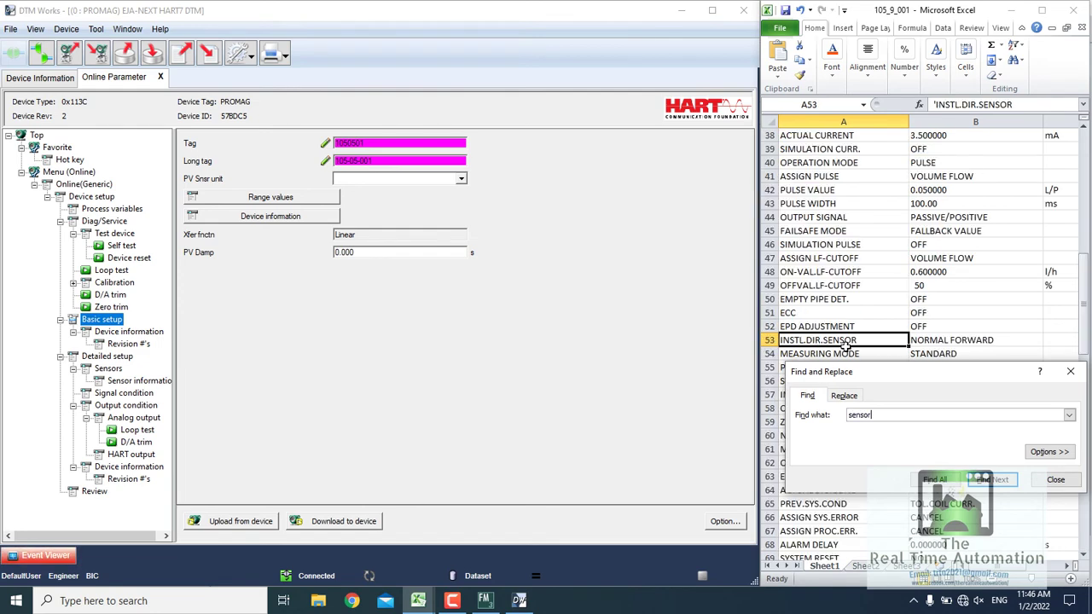
{"action": "key", "text": "Return"}
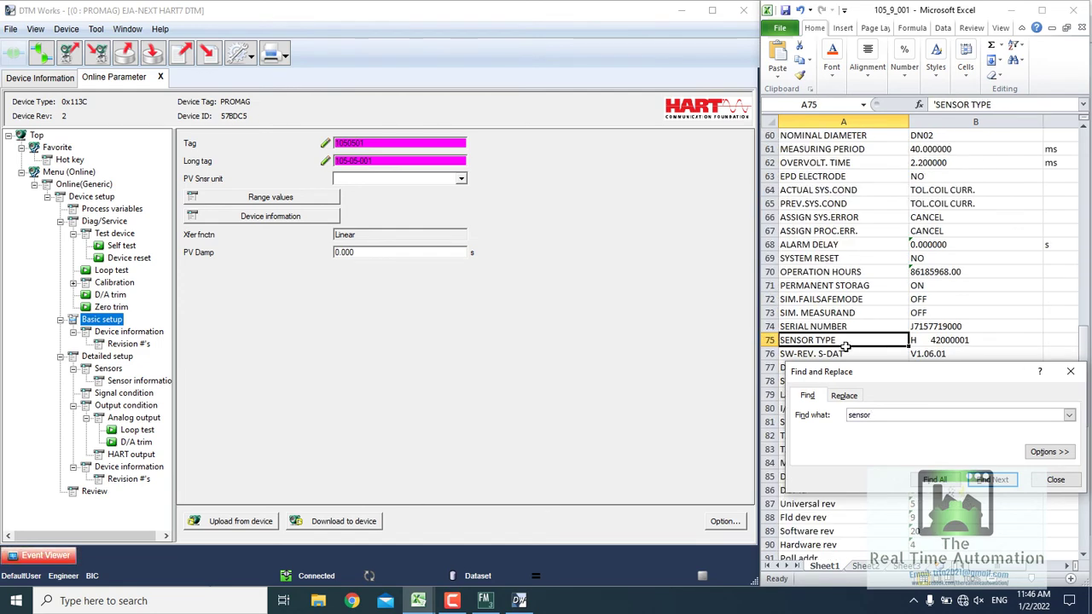
{"action": "key", "text": "Return"}
{"action": "key", "text": "Return"}
{"action": "key", "text": "Return"}
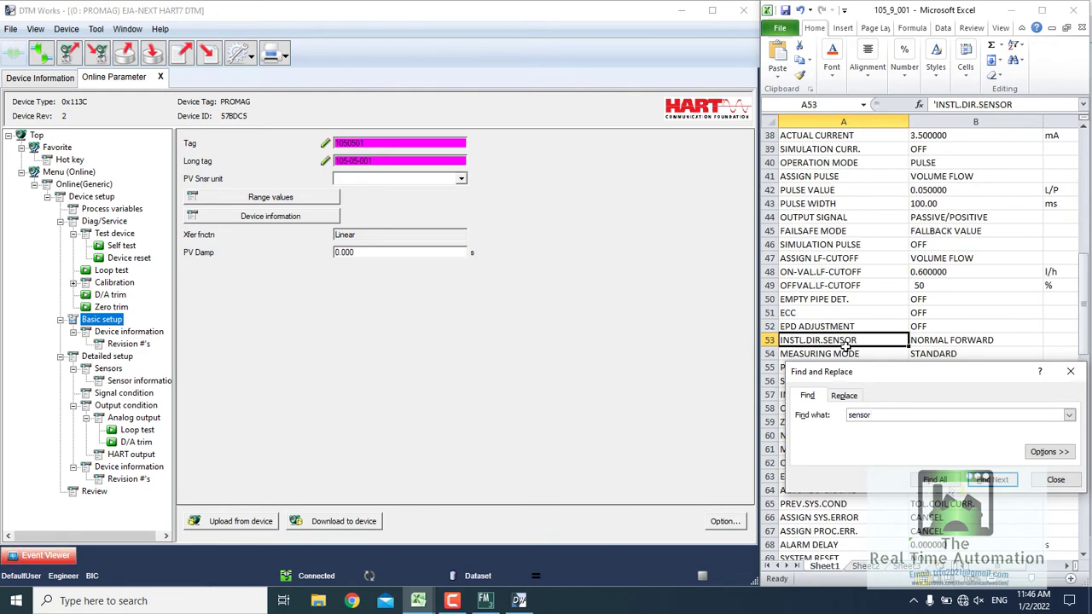
{"action": "key", "text": "Return"}
{"action": "key", "text": "Return"}
{"action": "key", "text": "Return"}
{"action": "key", "text": "Return"}
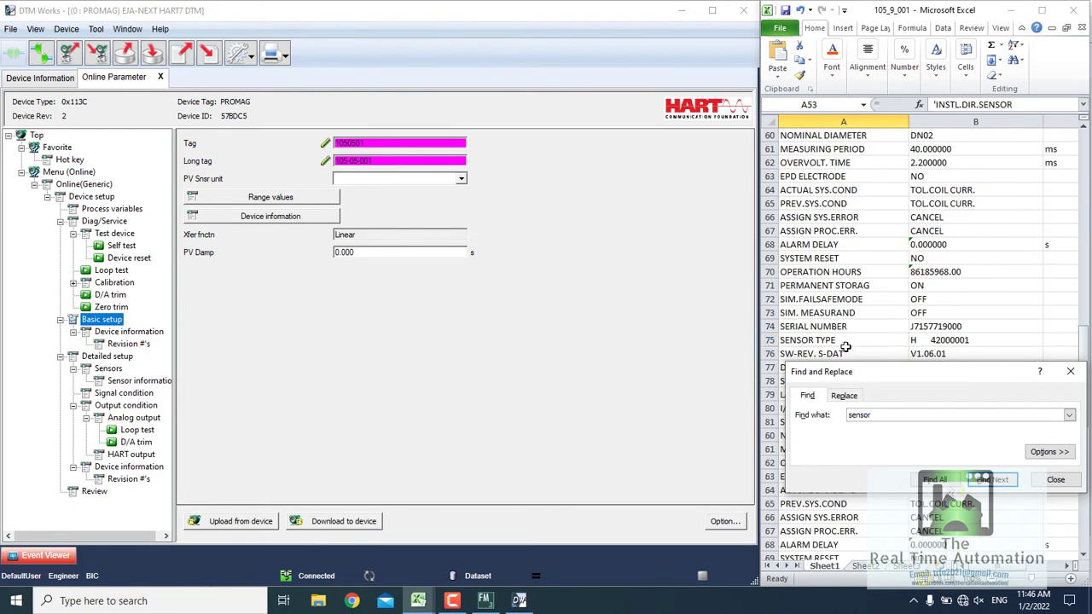
{"action": "key", "text": "Return"}
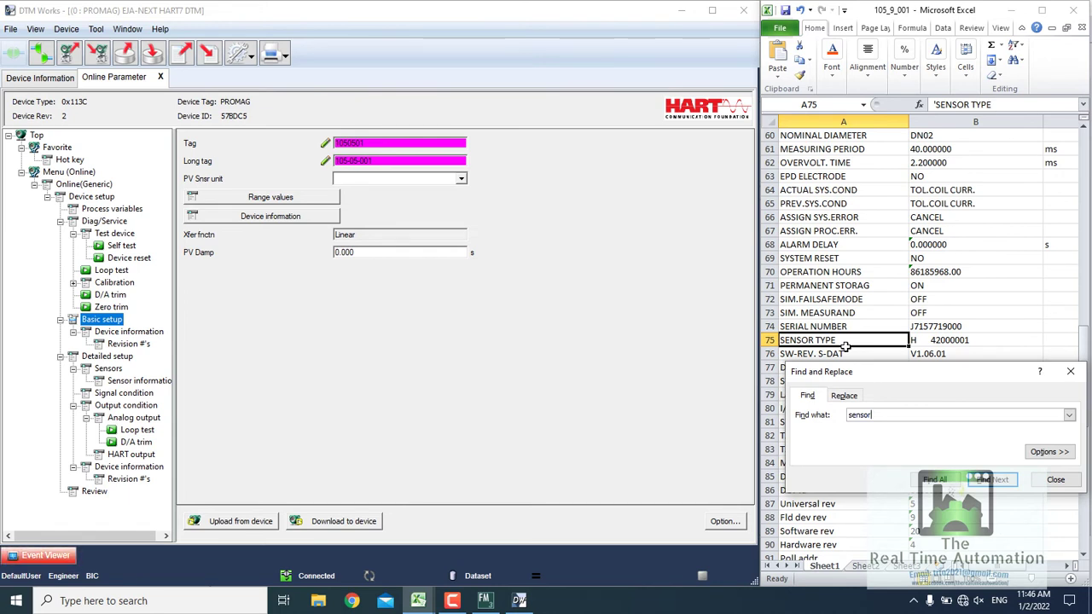
Check the DTM's PV Snsr unit choices, and search the parameter sheet for unit, stepping through the matches
{"action": "left_click", "coordinate": [460, 180]}
{"action": "left_click", "coordinate": [460, 181]}
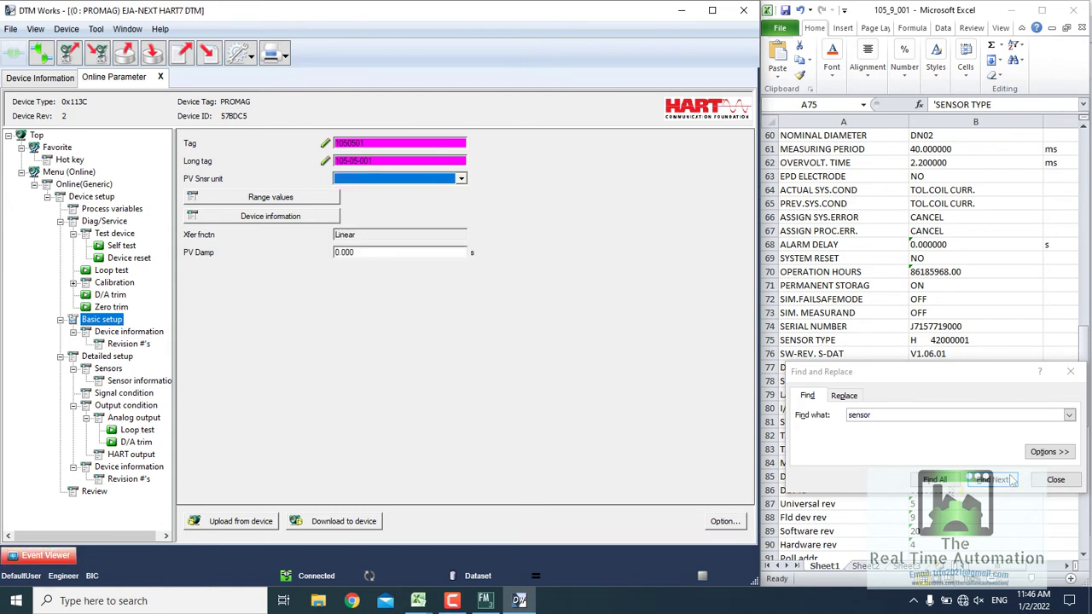
{"action": "left_click", "coordinate": [953, 415]}
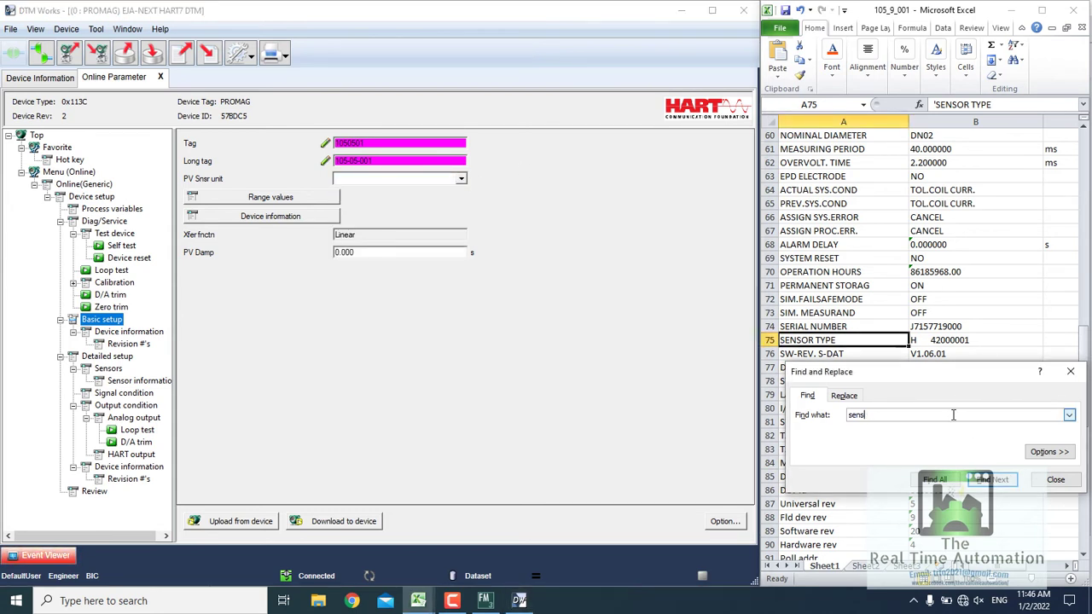
{"action": "key", "text": "BackSpace"}
{"action": "type", "text": "unit"}
{"action": "key", "text": "Return"}
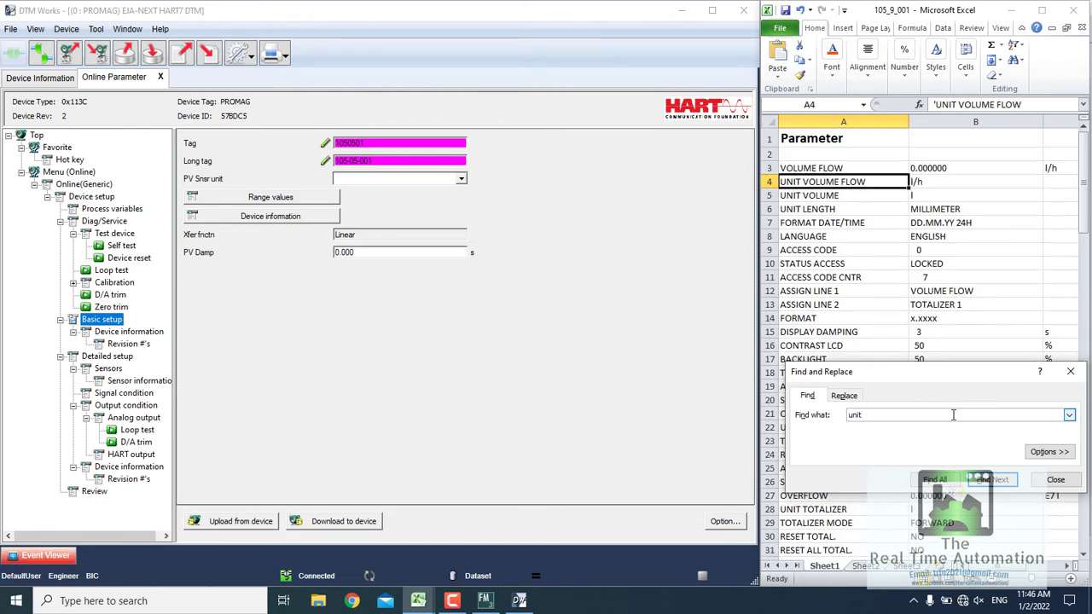
{"action": "key", "text": "Return"}
{"action": "key", "text": "Return"}
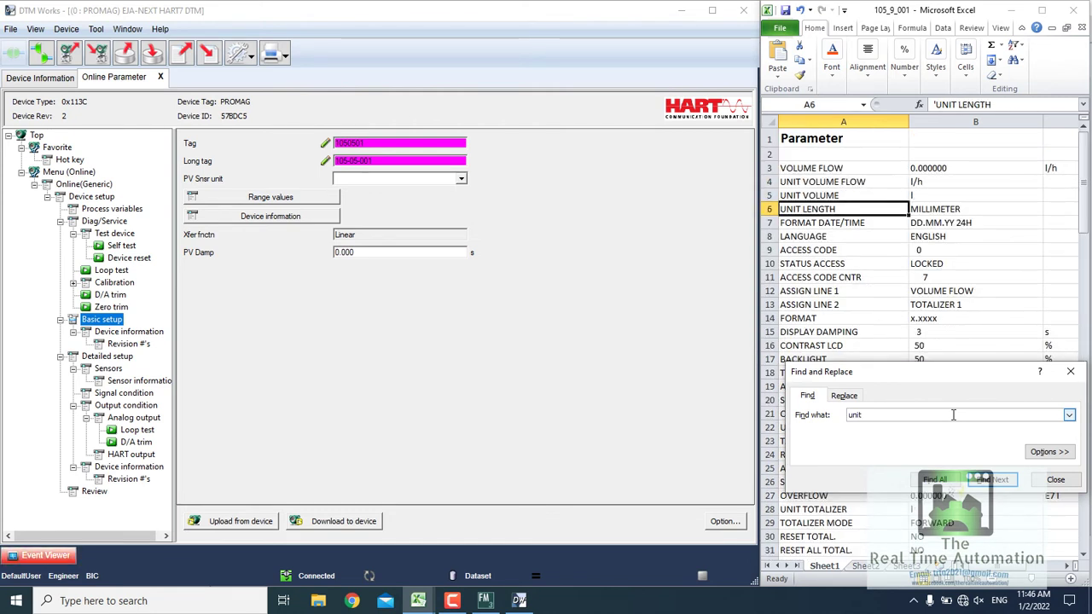
{"action": "key", "text": "Return"}
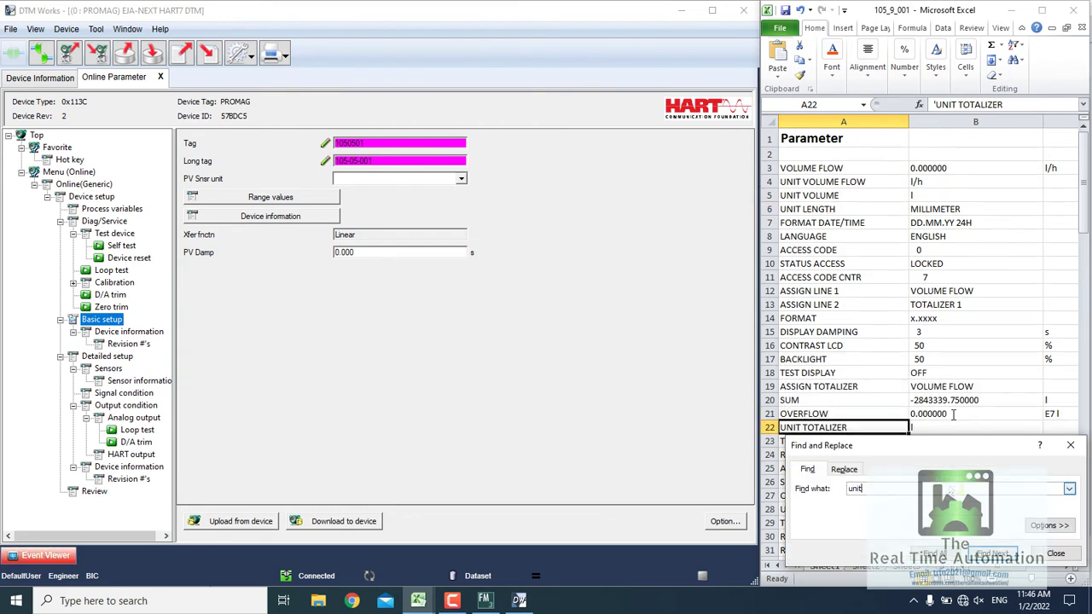
{"action": "key", "text": "Return"}
{"action": "key", "text": "Return"}
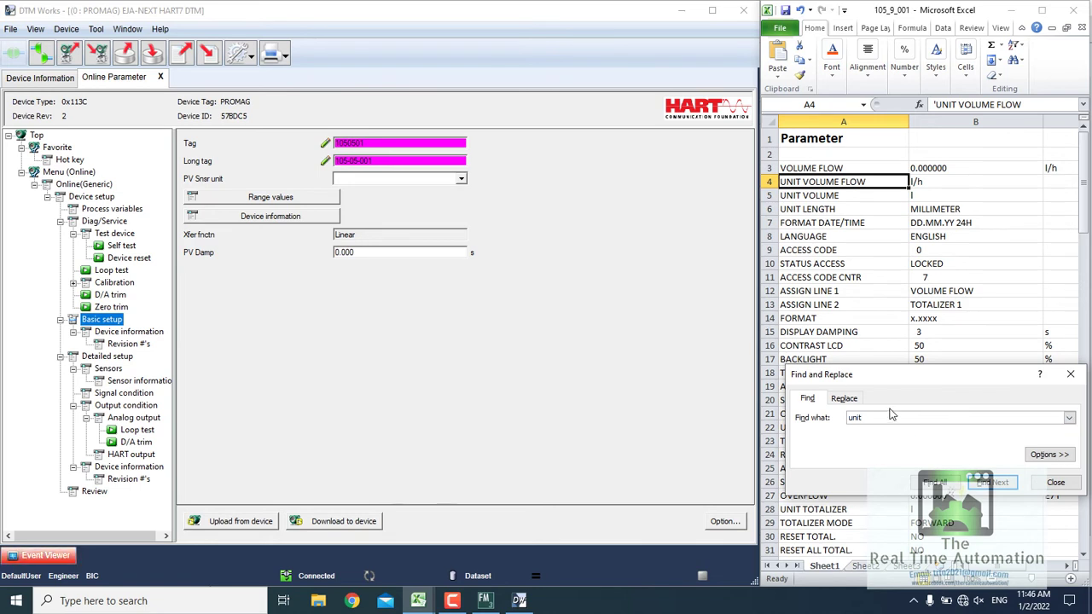
Search the parameter sheet for process
{"action": "key", "text": "BackSpace"}
{"action": "key", "text": "BackSpace"}
{"action": "key", "text": "BackSpace"}
{"action": "type", "text": "process"}
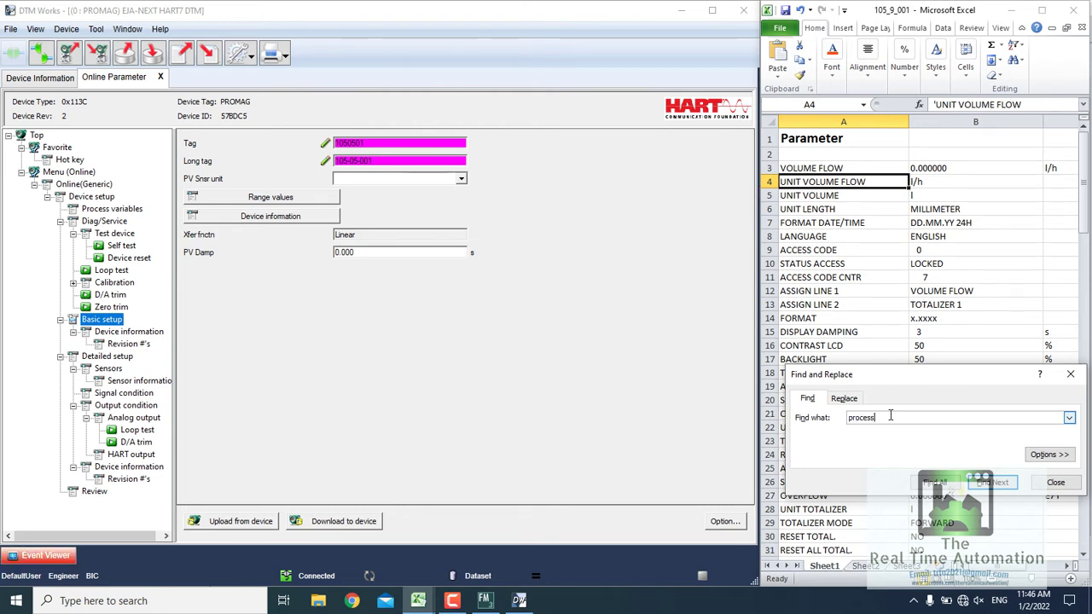
{"action": "key", "text": "Return"}
{"action": "key", "text": "Return"}
Search the parameter sheet for damp to find the damping parameter matching PV Damp
{"action": "key", "text": "BackSpace"}
{"action": "key", "text": "BackSpace"}
{"action": "key", "text": "BackSpace"}
{"action": "key", "text": "BackSpace"}
{"action": "key", "text": "BackSpace"}
{"action": "type", "text": "damp"}
{"action": "key", "text": "Return"}
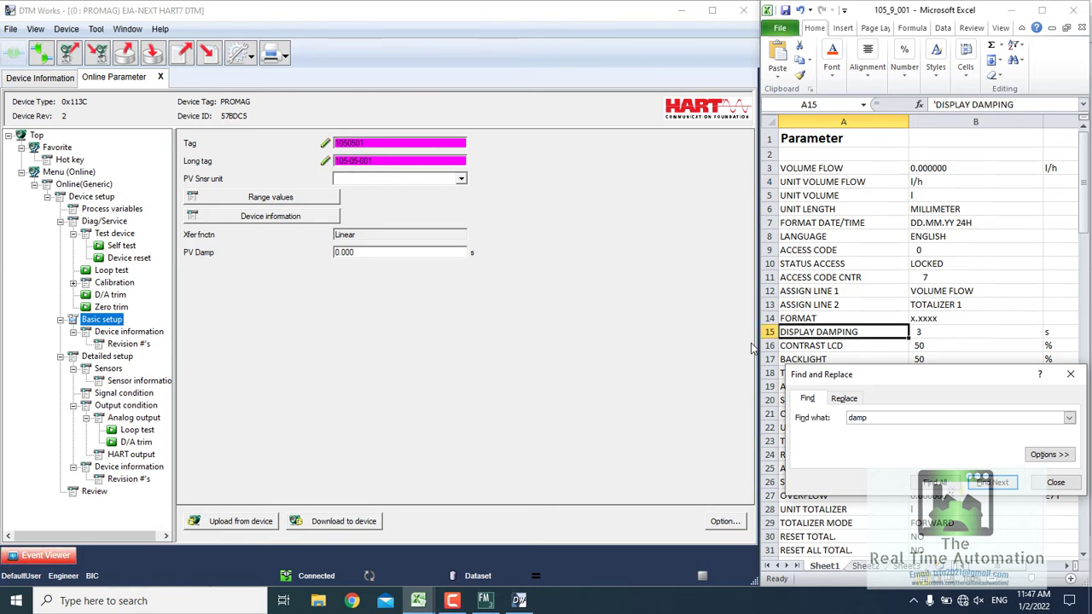
Set PV Damp to 3 s, download the Basic setup values to the device, and check the logged communication events
{"action": "left_click", "coordinate": [346, 252]}
{"action": "type", "text": "1"}
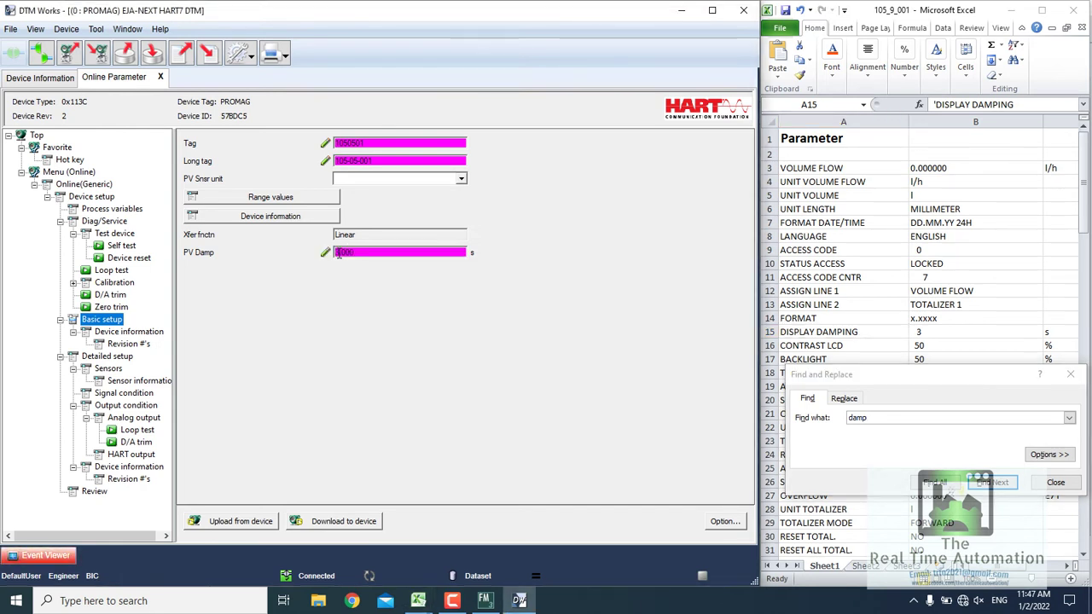
{"action": "left_click", "coordinate": [314, 528]}
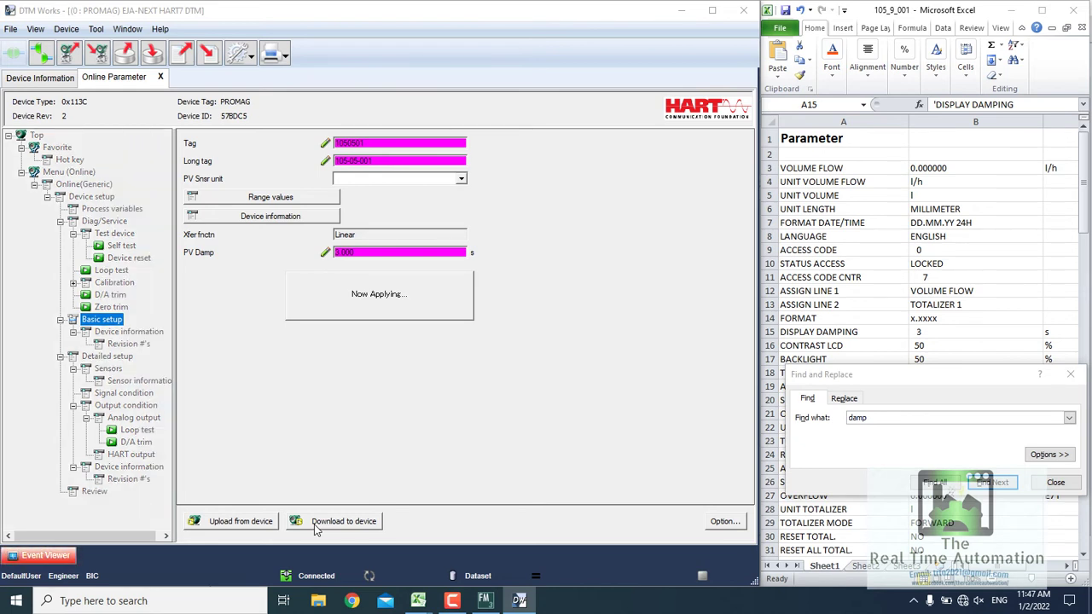
{"action": "left_click", "coordinate": [47, 556]}
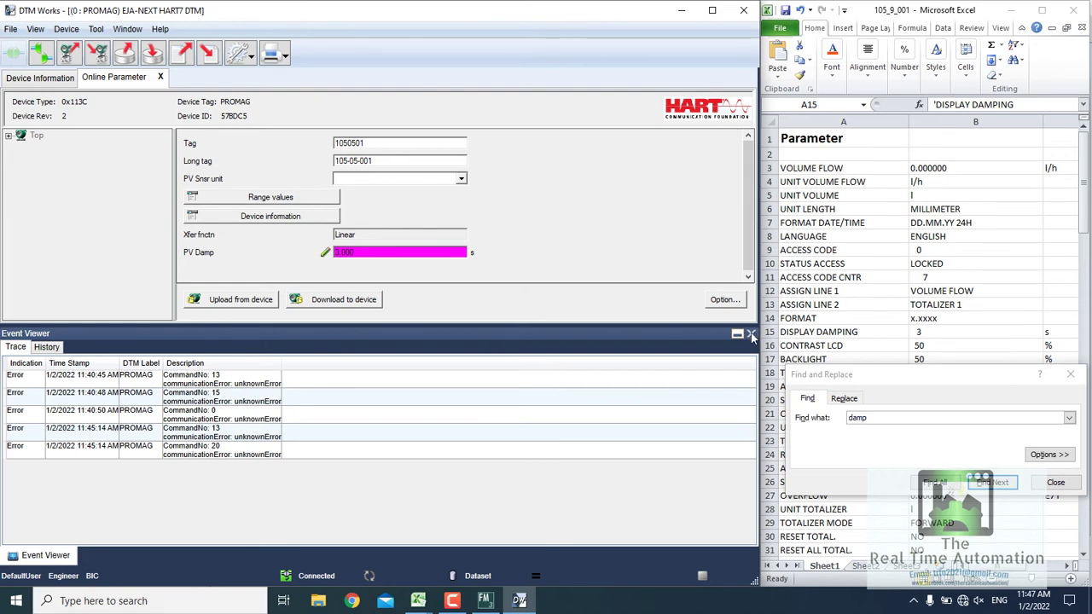
{"action": "left_click", "coordinate": [752, 335]}
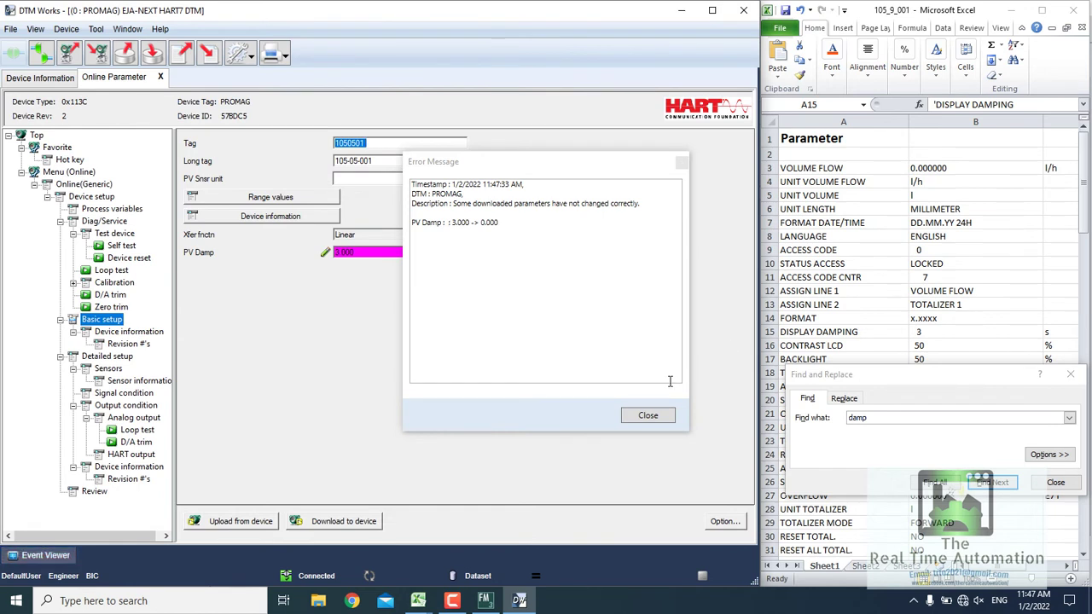
{"action": "left_click", "coordinate": [667, 417]}
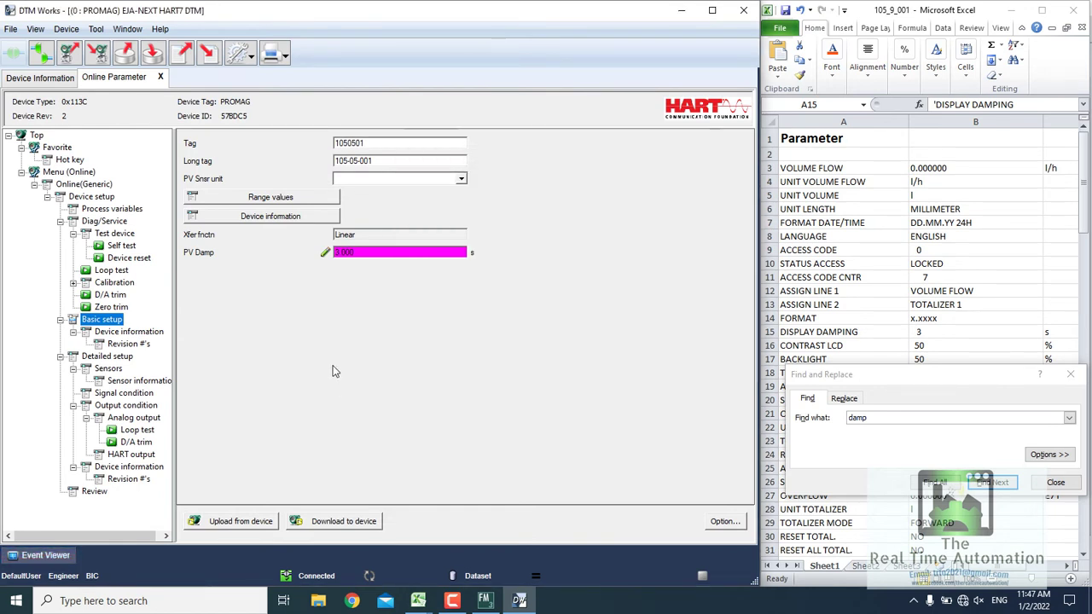
Switch to the Device information page under Basic setup without the pending change and enter 02-01-2021 as the Date
{"action": "left_click", "coordinate": [130, 333]}
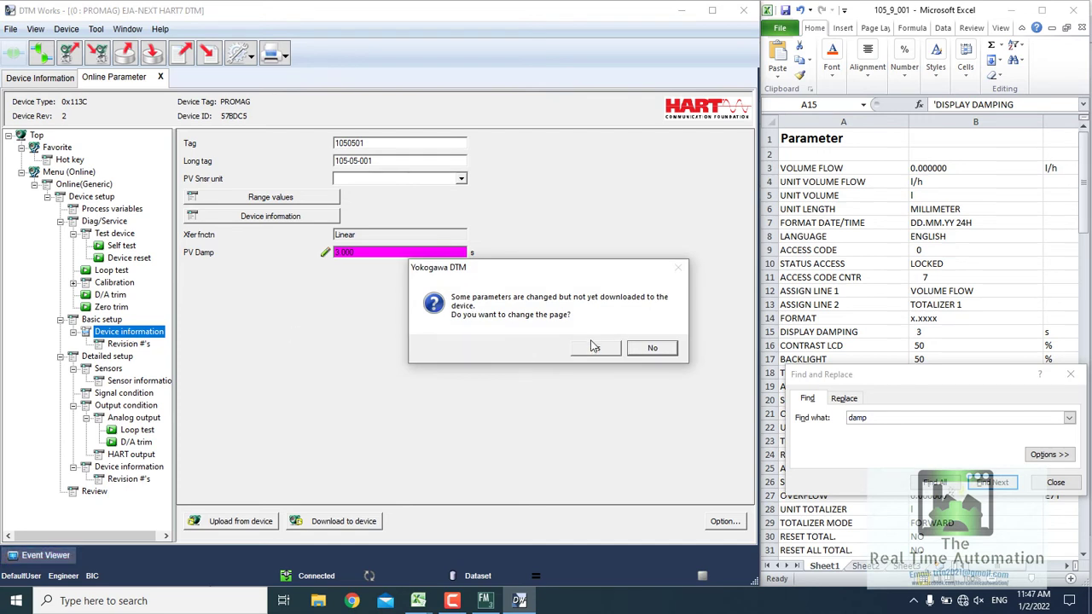
{"action": "left_click", "coordinate": [593, 346]}
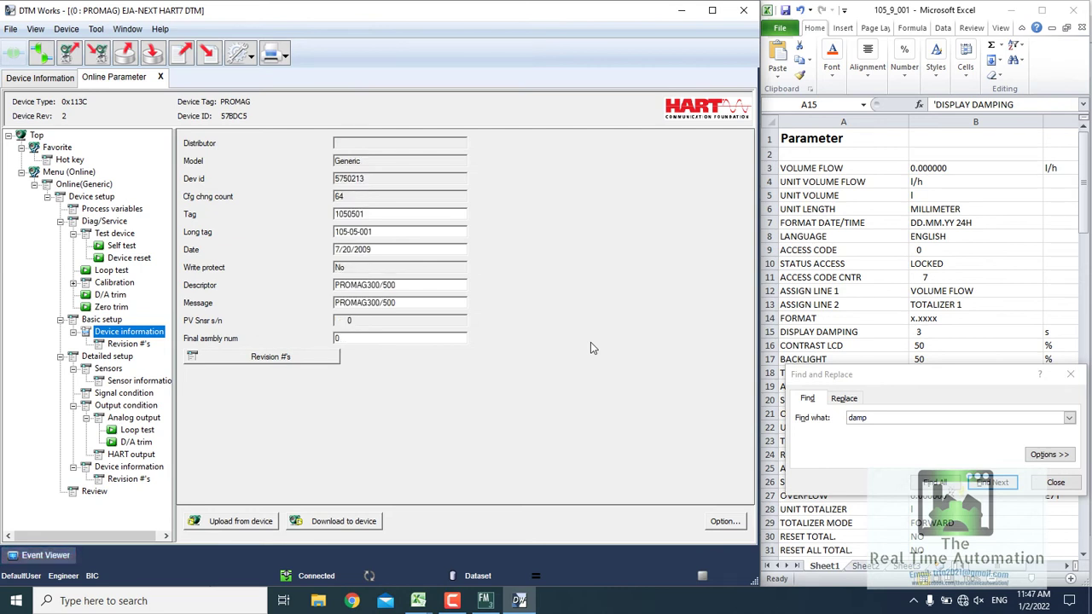
{"action": "triple_click", "coordinate": [373, 250]}
{"action": "key", "text": "BackSpace"}
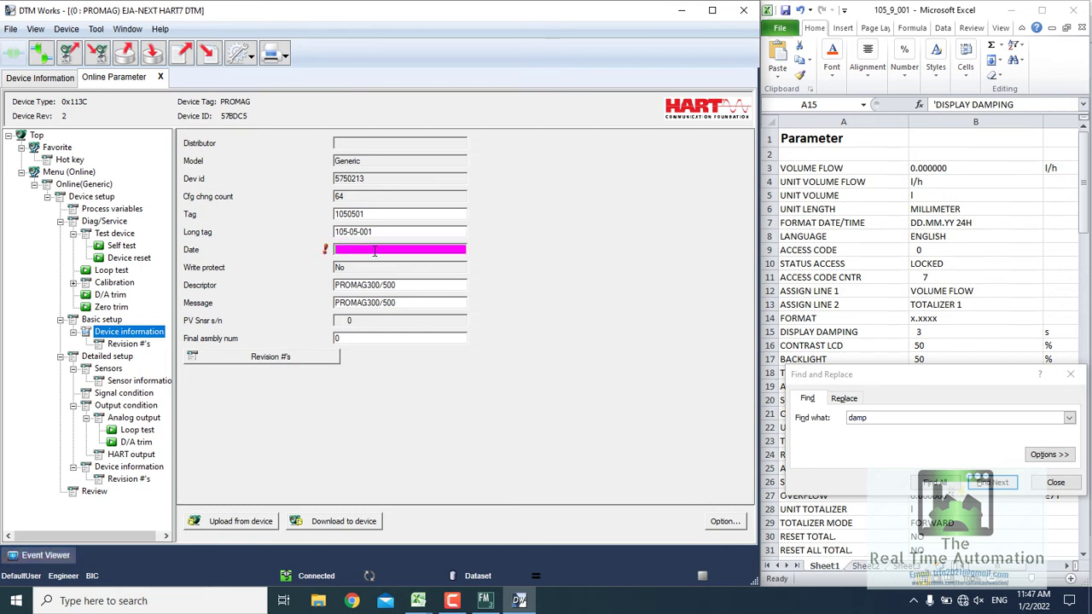
{"action": "type", "text": "02-01-2021"}
{"action": "left_click", "coordinate": [369, 267]}
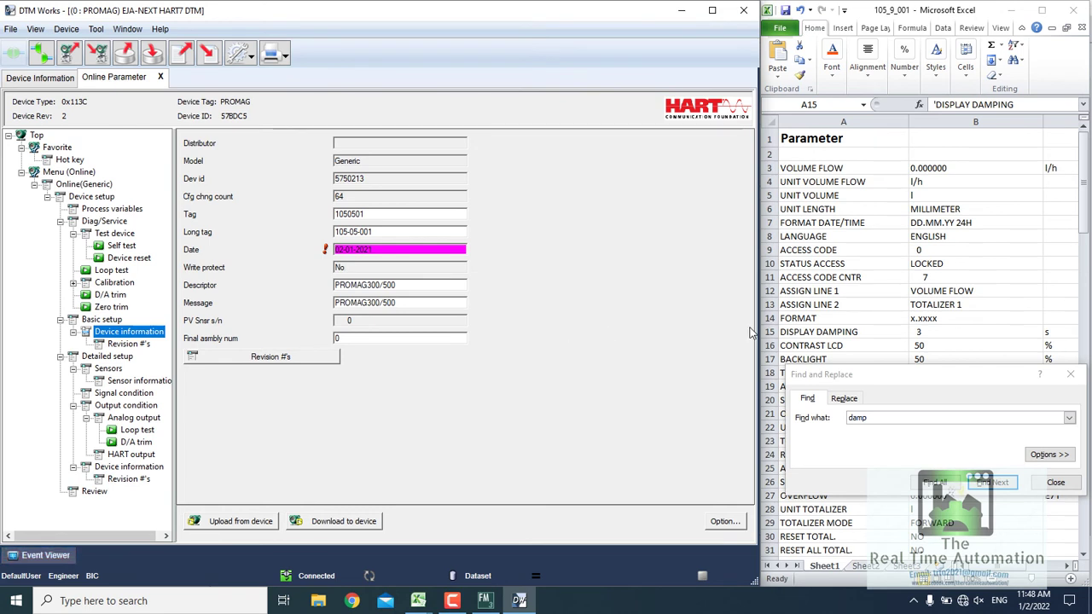
Search the parameter sheet for final and for asmbly to find a match for Final asmbly num
{"action": "left_click", "coordinate": [896, 419]}
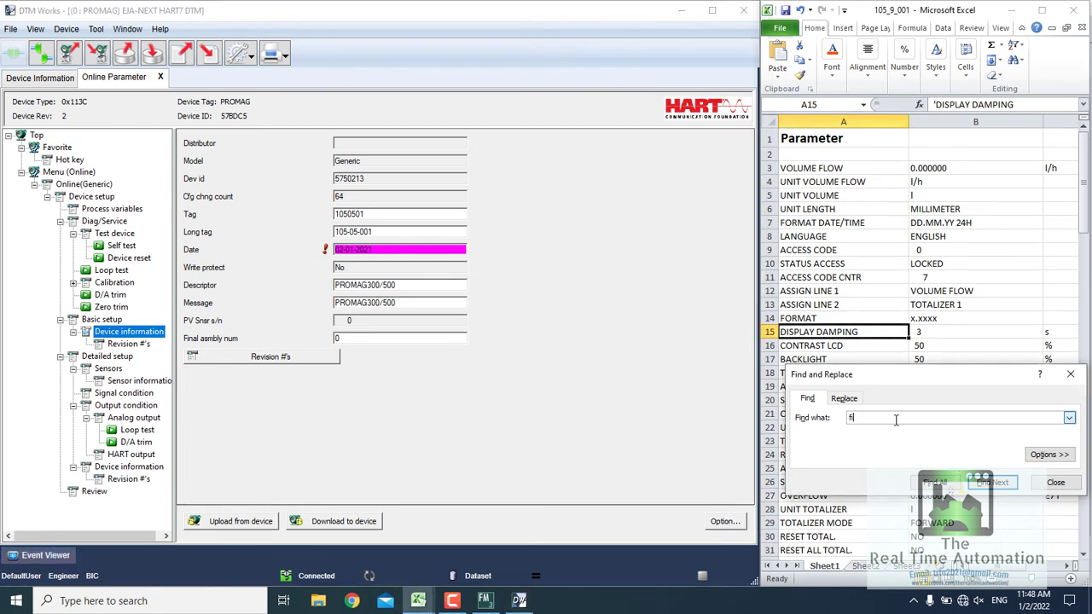
{"action": "type", "text": "final"}
{"action": "key", "text": "Return"}
{"action": "key", "text": "Return"}
{"action": "type", "text": "asmbly"}
{"action": "key", "text": "Return"}
{"action": "key", "text": "Return"}
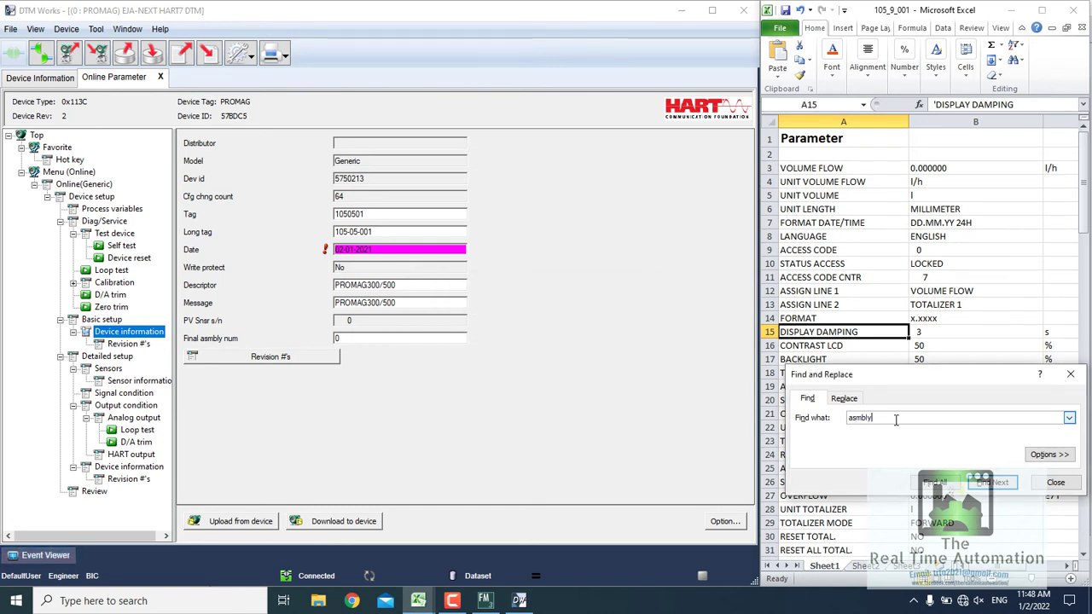
Try to download the Device information values to the device
{"action": "left_click", "coordinate": [314, 522]}
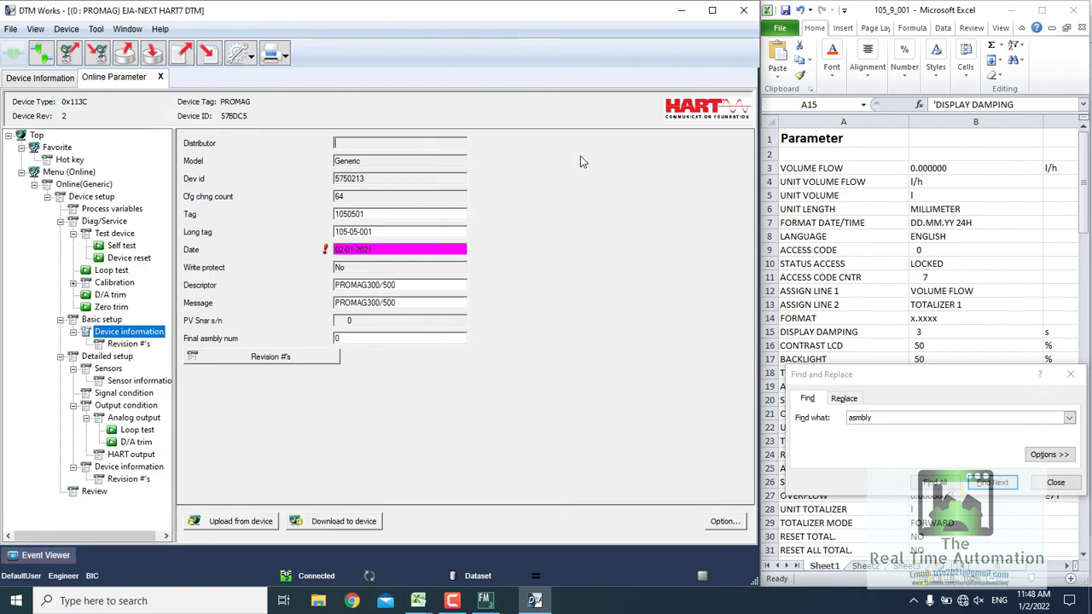
{"action": "left_click", "coordinate": [331, 520]}
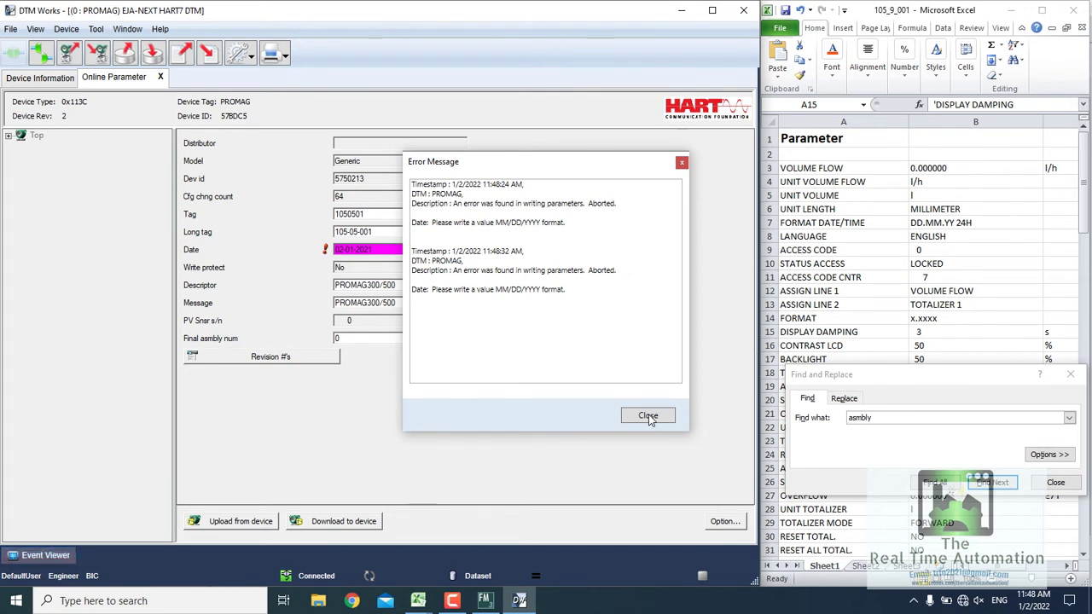
{"action": "left_click", "coordinate": [649, 417]}
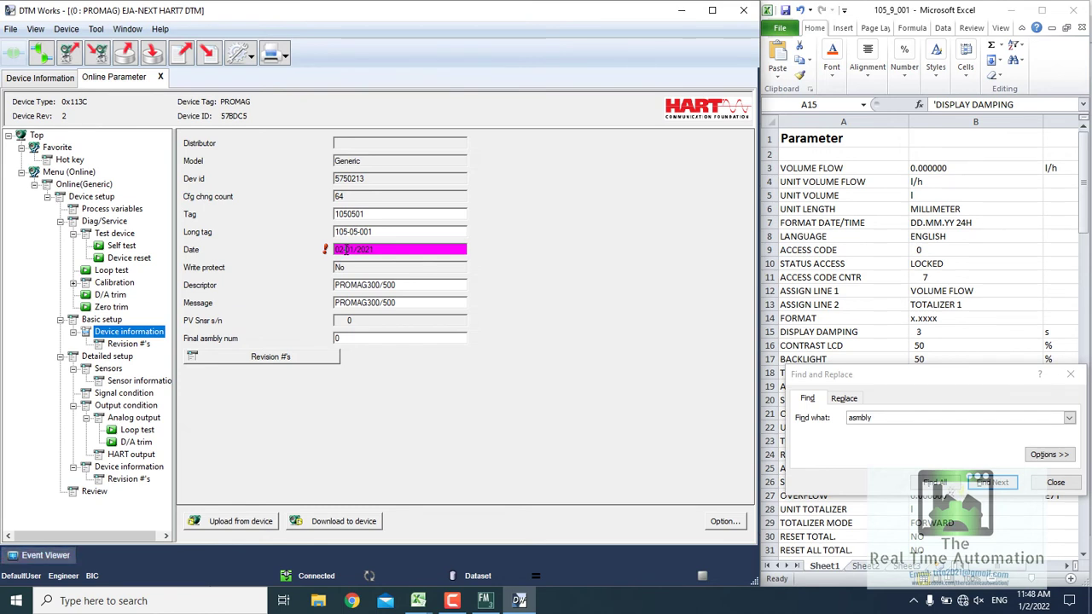
Rewrite the Date as 02/01/2021, download it to the device, and check the logged events
{"action": "key", "text": "Return"}
{"action": "left_click", "coordinate": [345, 521]}
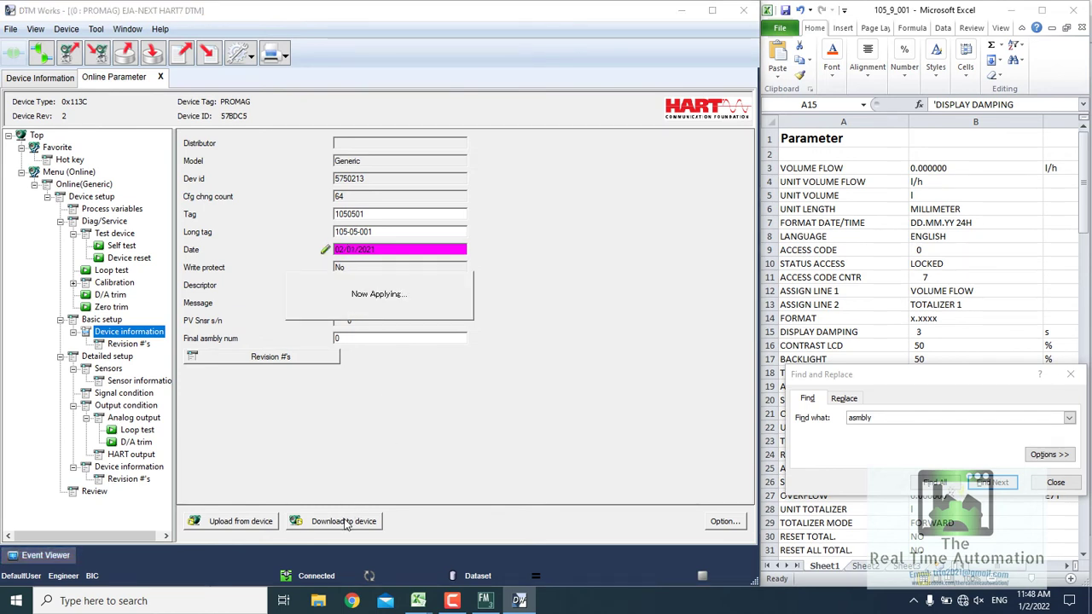
{"action": "left_click", "coordinate": [41, 561]}
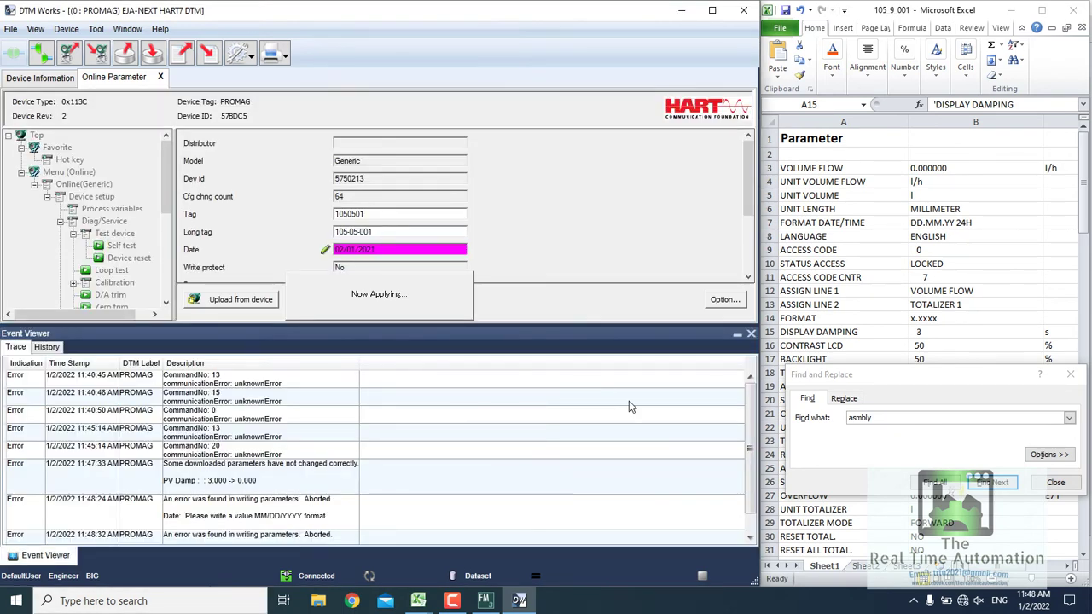
{"action": "left_click", "coordinate": [738, 337]}
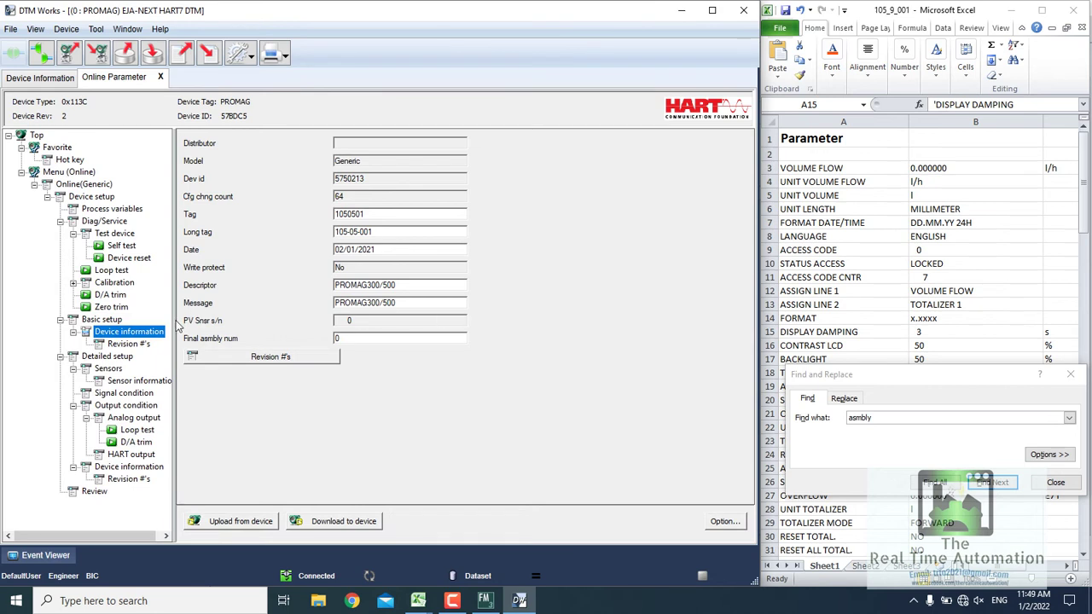
Review the Revision #'s page under Basic setup, and the Sensors and Sensor information pages under Detailed setup
{"action": "left_click", "coordinate": [115, 345]}
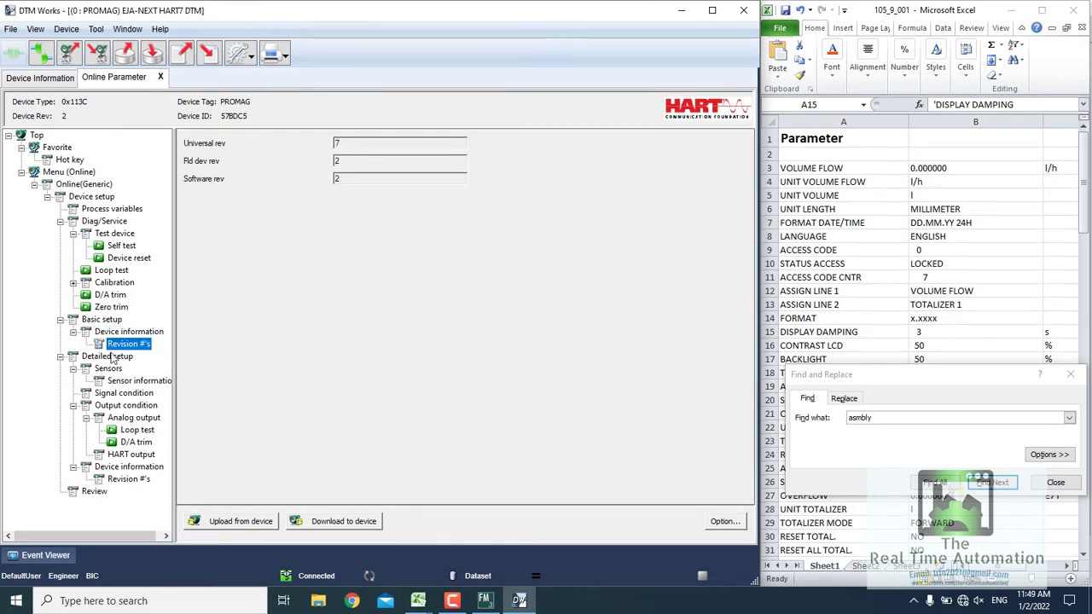
{"action": "left_click", "coordinate": [105, 359]}
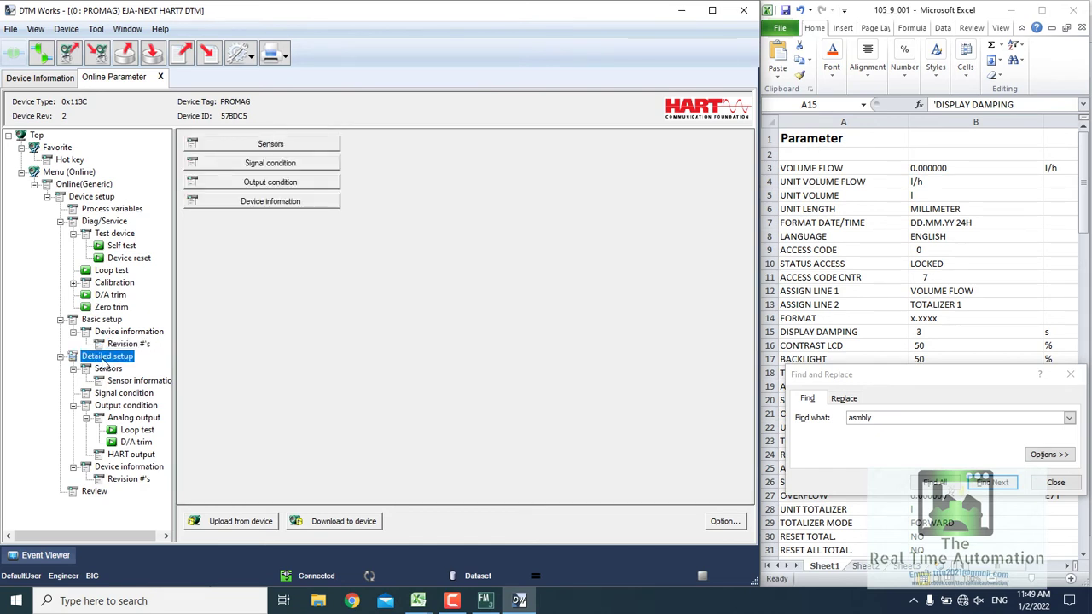
{"action": "left_click", "coordinate": [107, 369]}
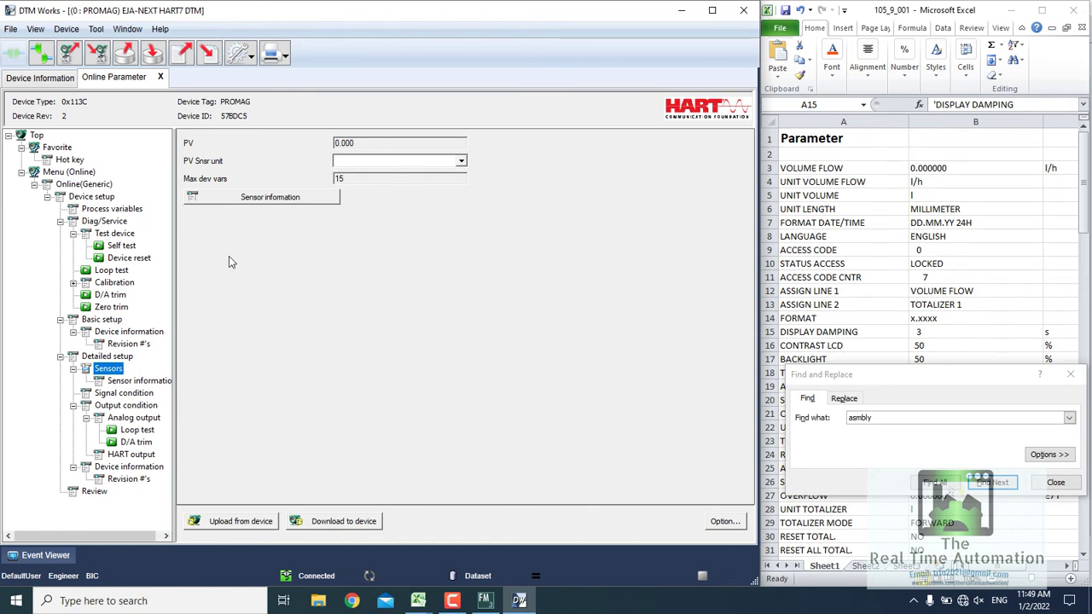
{"action": "left_click", "coordinate": [141, 381]}
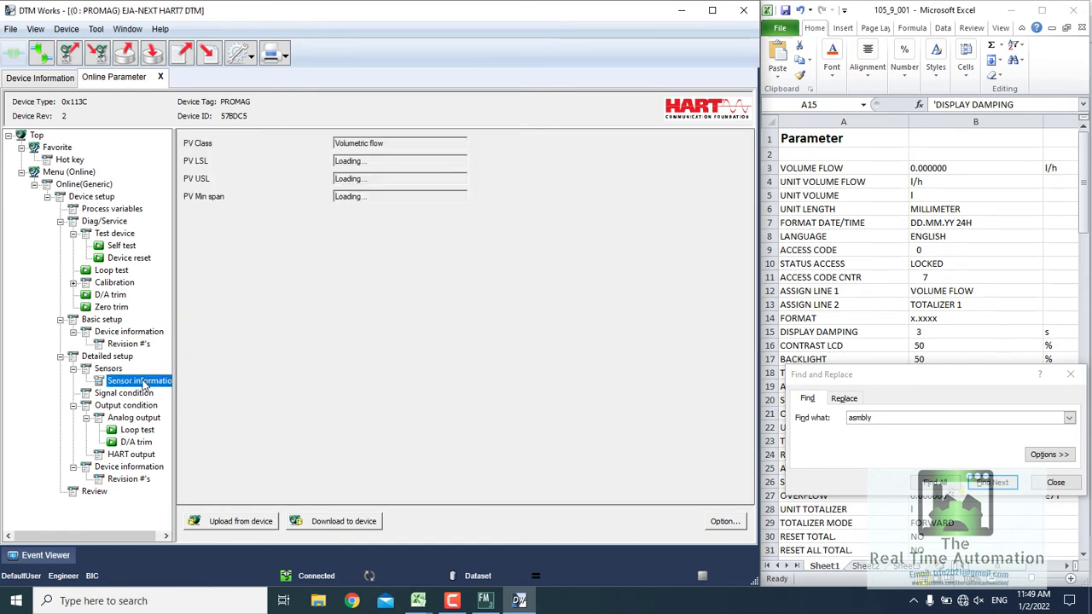
Open the Signal condition page and search the parameter sheet for PV
{"action": "left_click", "coordinate": [126, 394]}
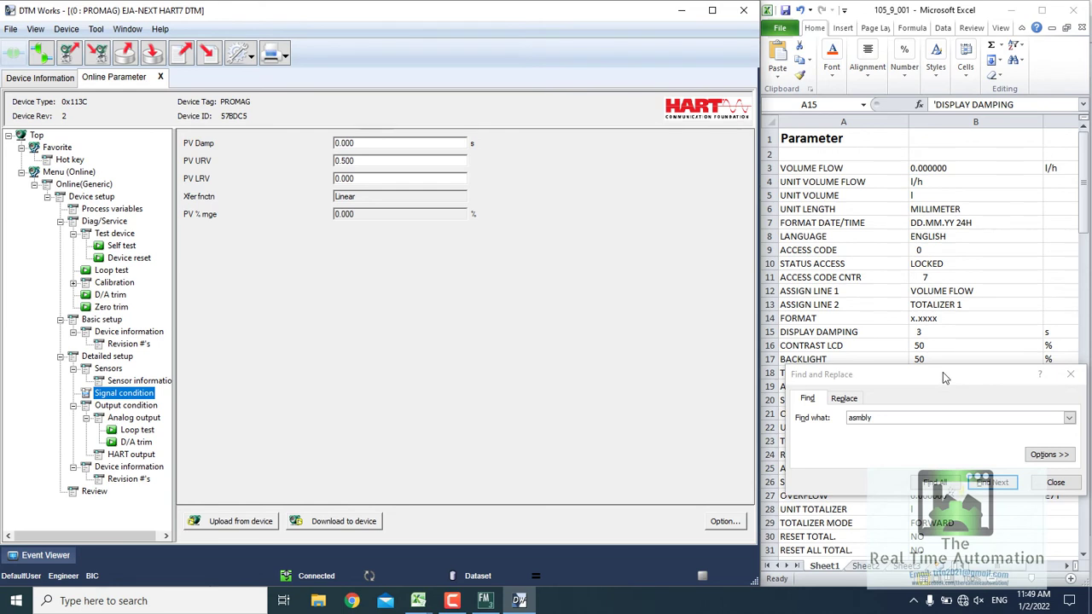
{"action": "left_click", "coordinate": [902, 418]}
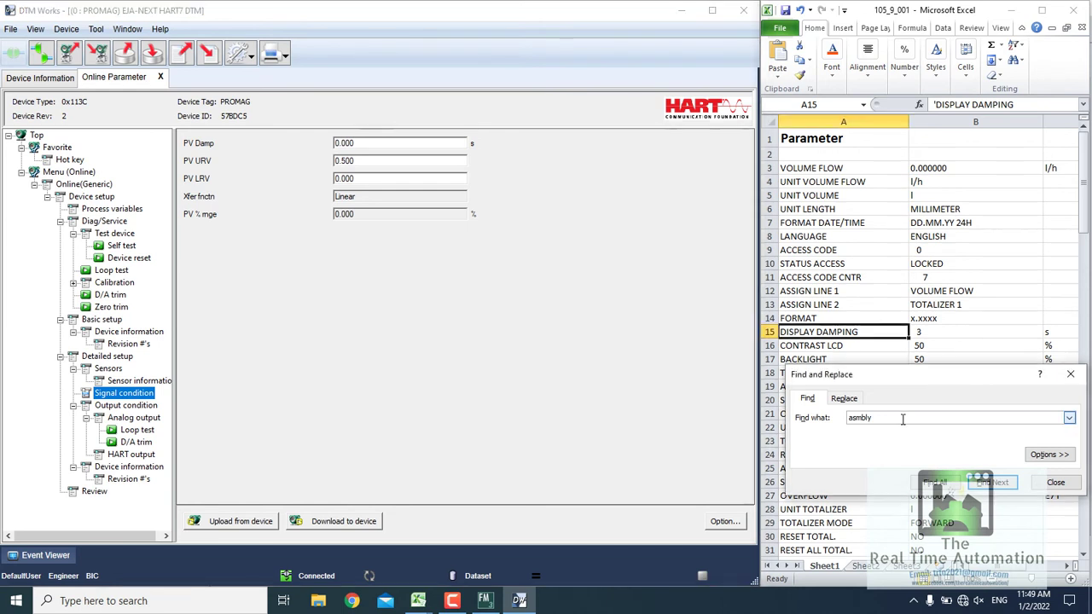
{"action": "key", "text": "BackSpace"}
{"action": "key", "text": "BackSpace"}
{"action": "key", "text": "BackSpace"}
{"action": "key", "text": "BackSpace"}
{"action": "key", "text": "BackSpace"}
{"action": "key", "text": "BackSpace"}
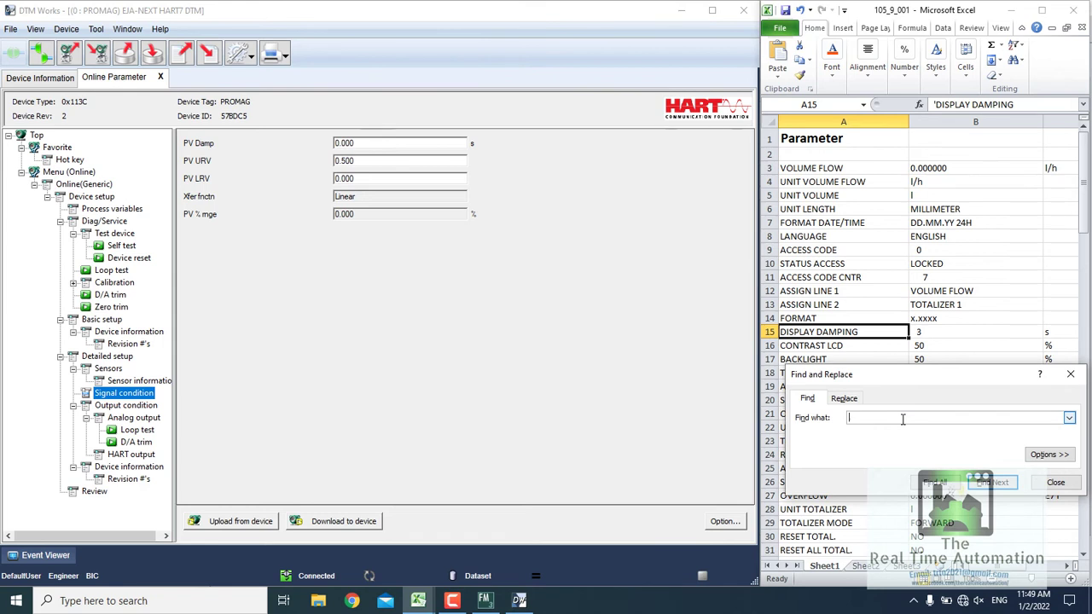
{"action": "key", "text": "Return"}
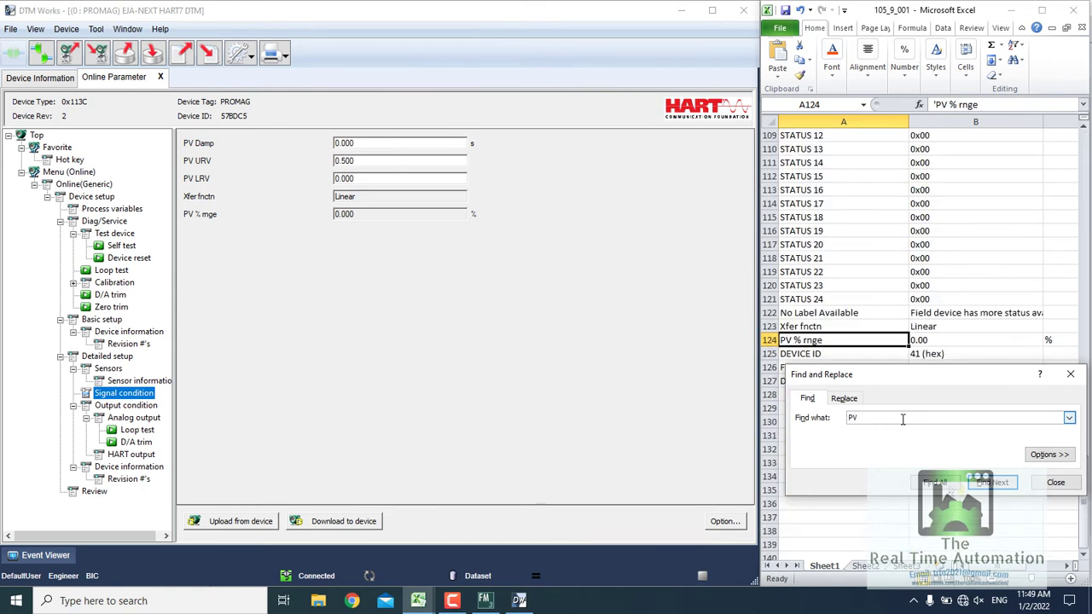
Search the parameter sheet for URV and for damp to match the Signal condition fields
{"action": "key", "text": "BackSpace"}
{"action": "key", "text": "BackSpace"}
{"action": "type", "text": "URV"}
{"action": "key", "text": "Return"}
{"action": "key", "text": "Return"}
{"action": "key", "text": "BackSpace"}
{"action": "key", "text": "BackSpace"}
{"action": "key", "text": "BackSpace"}
{"action": "type", "text": "damp"}
{"action": "key", "text": "Return"}
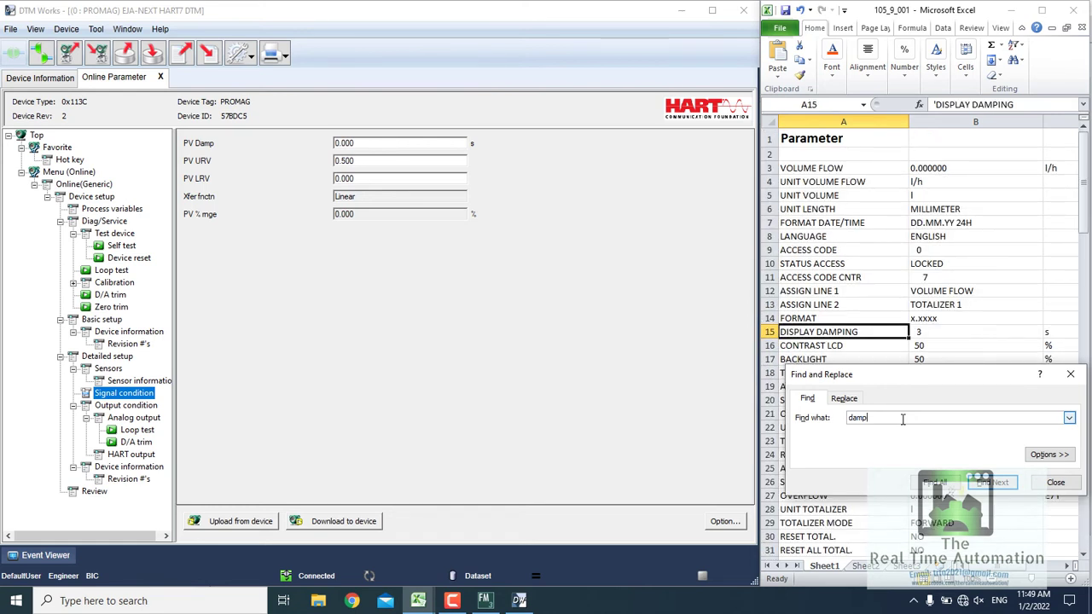
Try to set PV Damp to 3 s on the Signal condition page and download it to the device
{"action": "left_click", "coordinate": [340, 143]}
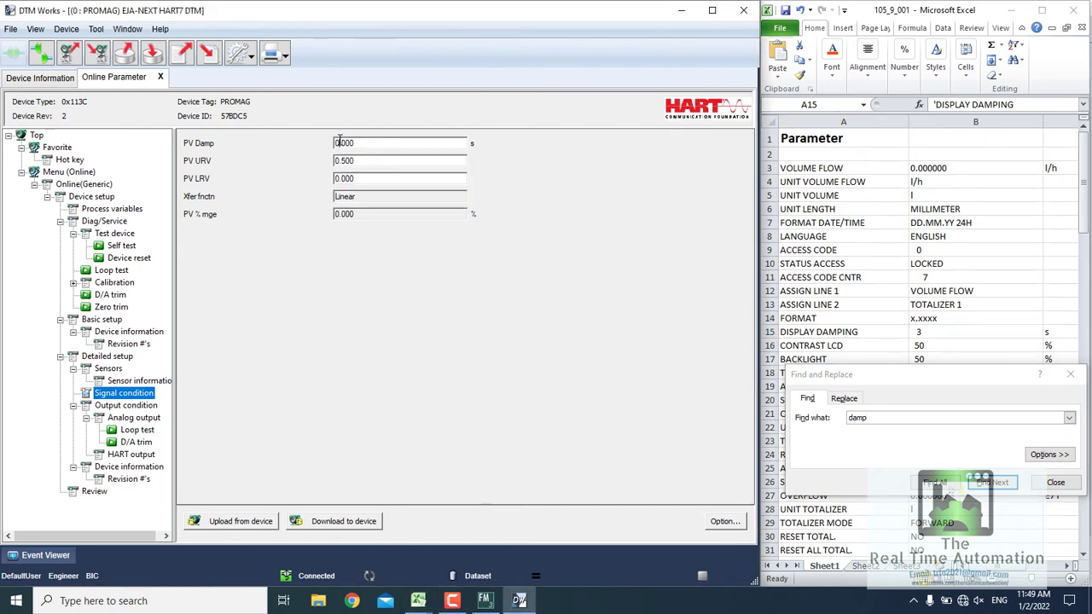
{"action": "key", "text": "BackSpace"}
{"action": "type", "text": "3"}
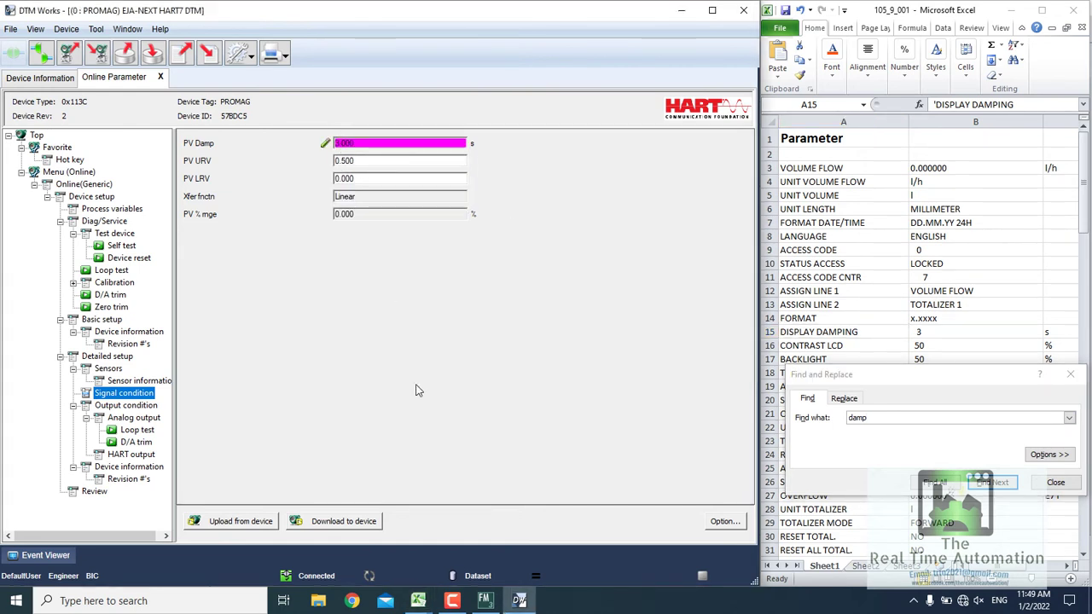
{"action": "left_click", "coordinate": [382, 138]}
{"action": "left_click", "coordinate": [340, 523]}
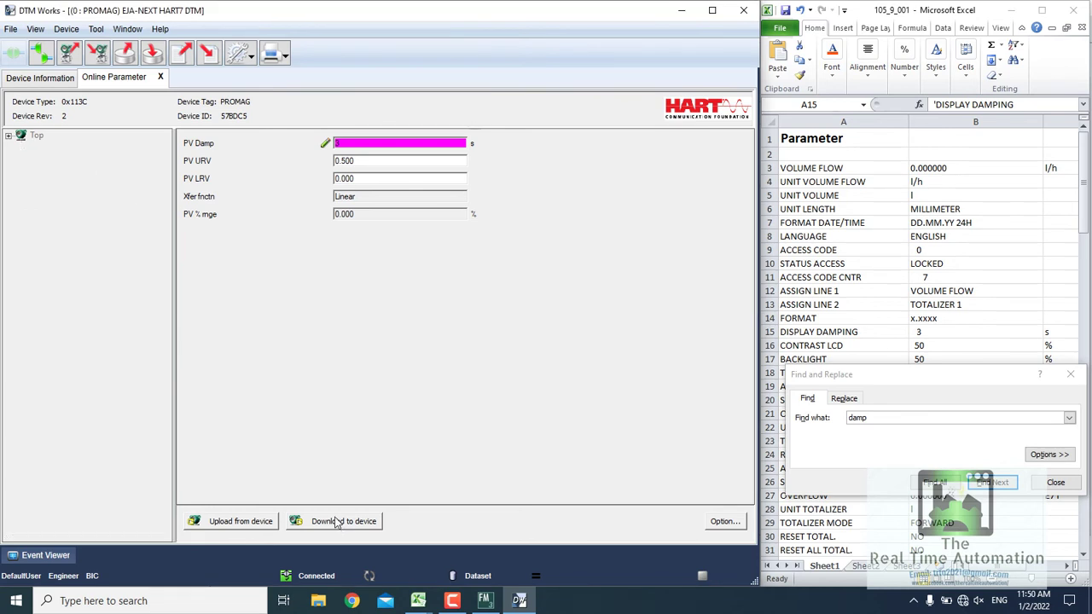
{"action": "left_click", "coordinate": [8, 136]}
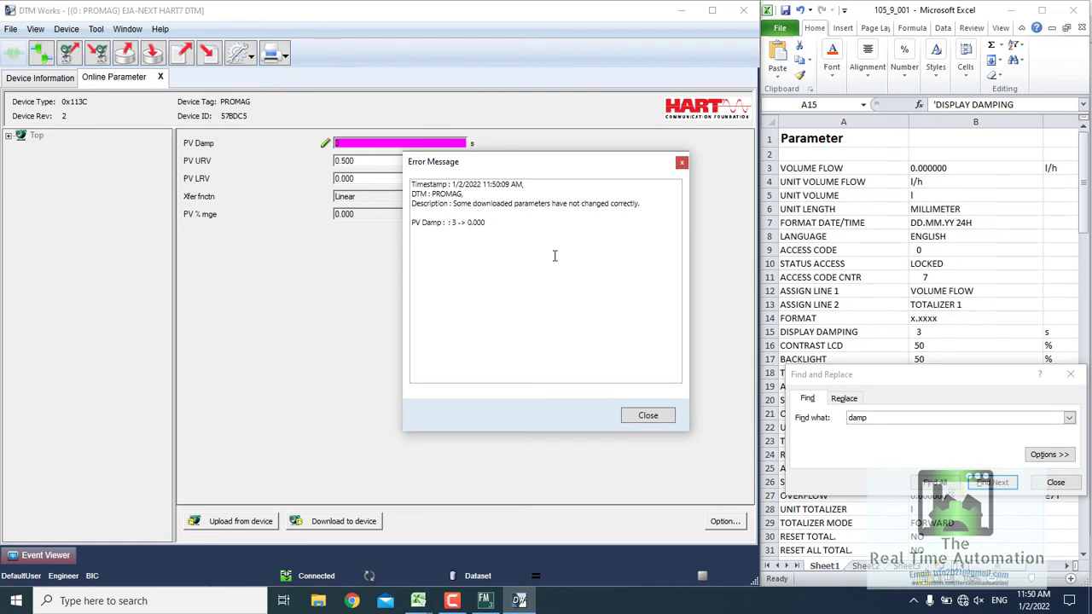
{"action": "left_click", "coordinate": [663, 413]}
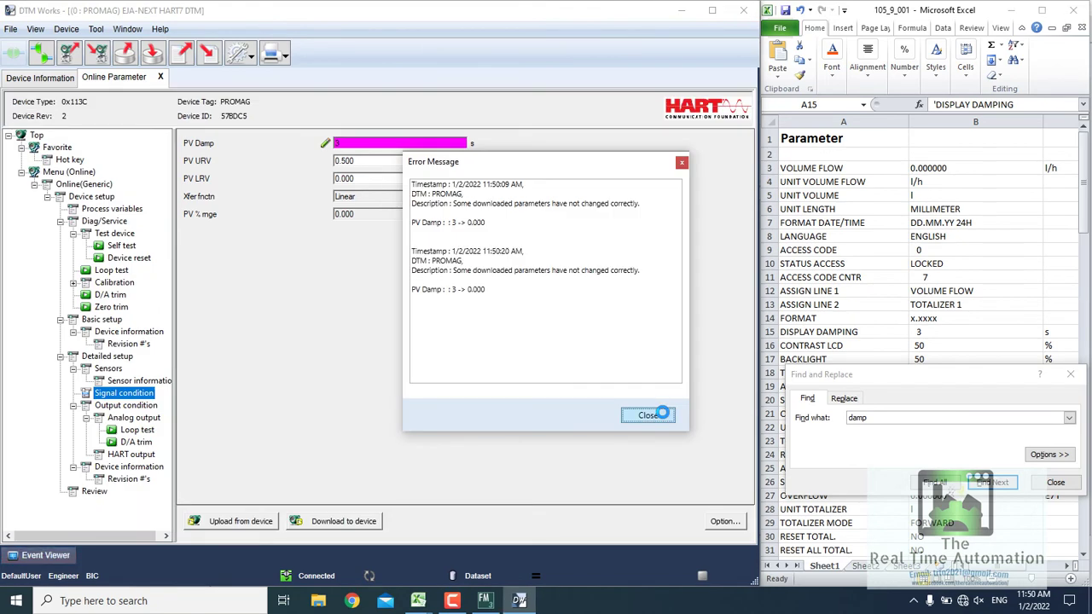
{"action": "left_click", "coordinate": [663, 415]}
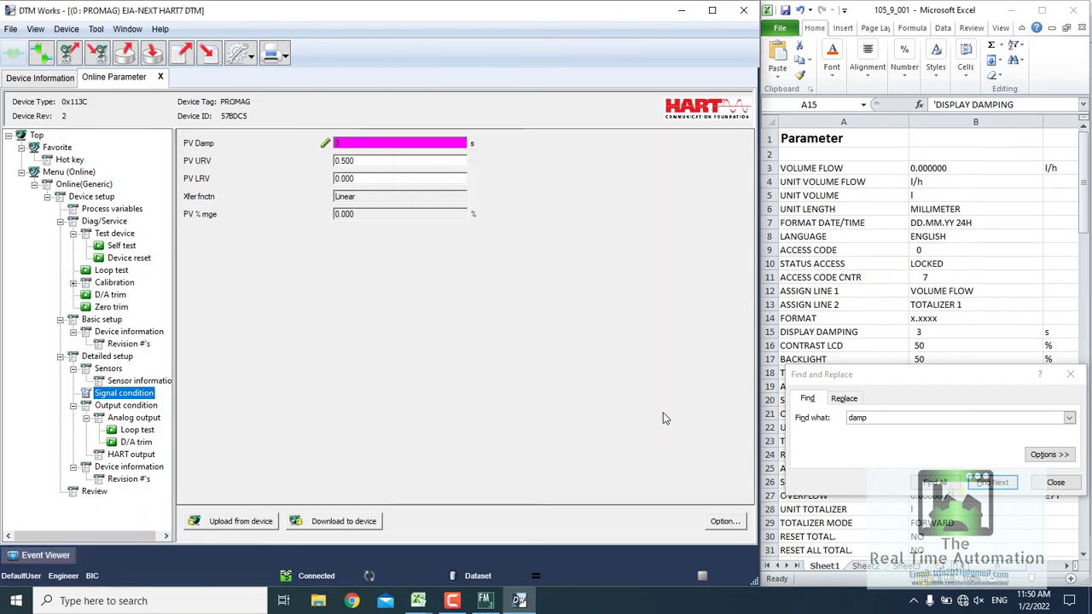
Switch to Output condition without the pending PV Damp change and open its Analog output page
{"action": "left_click", "coordinate": [120, 406]}
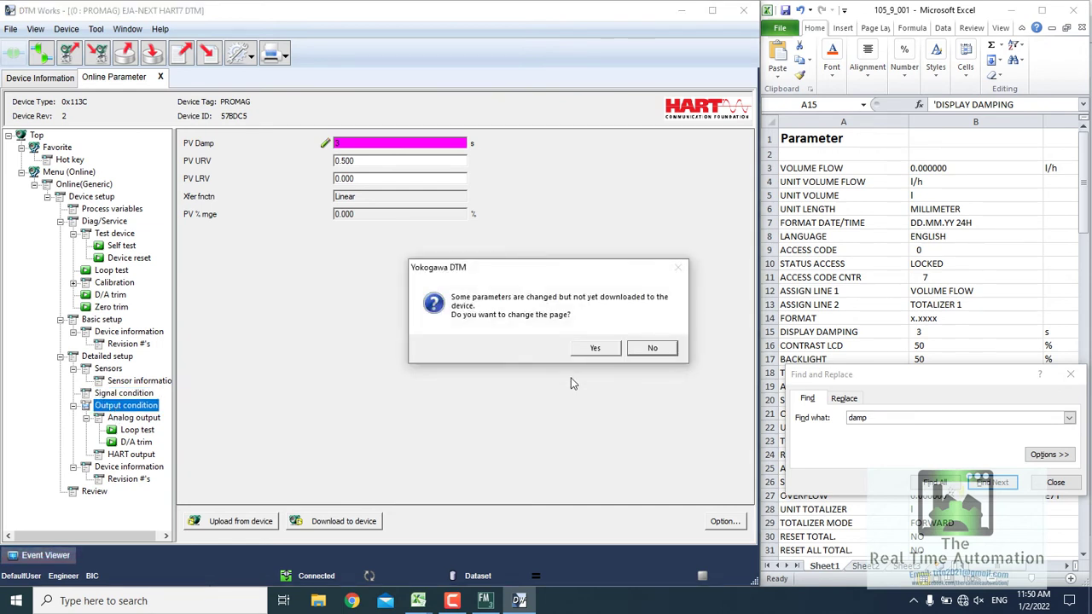
{"action": "left_click", "coordinate": [590, 349]}
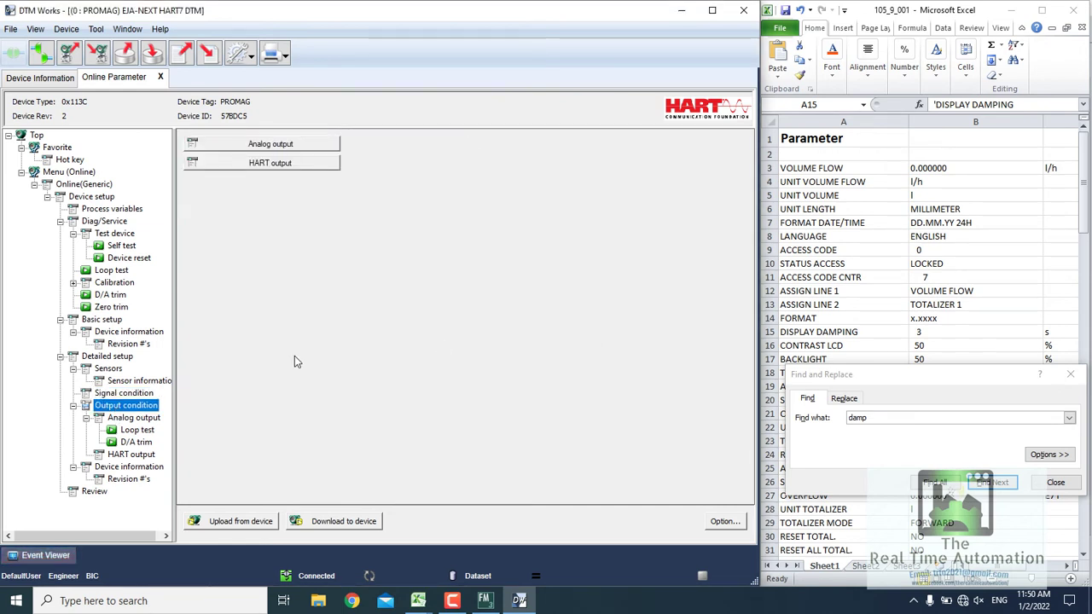
{"action": "left_click", "coordinate": [119, 418]}
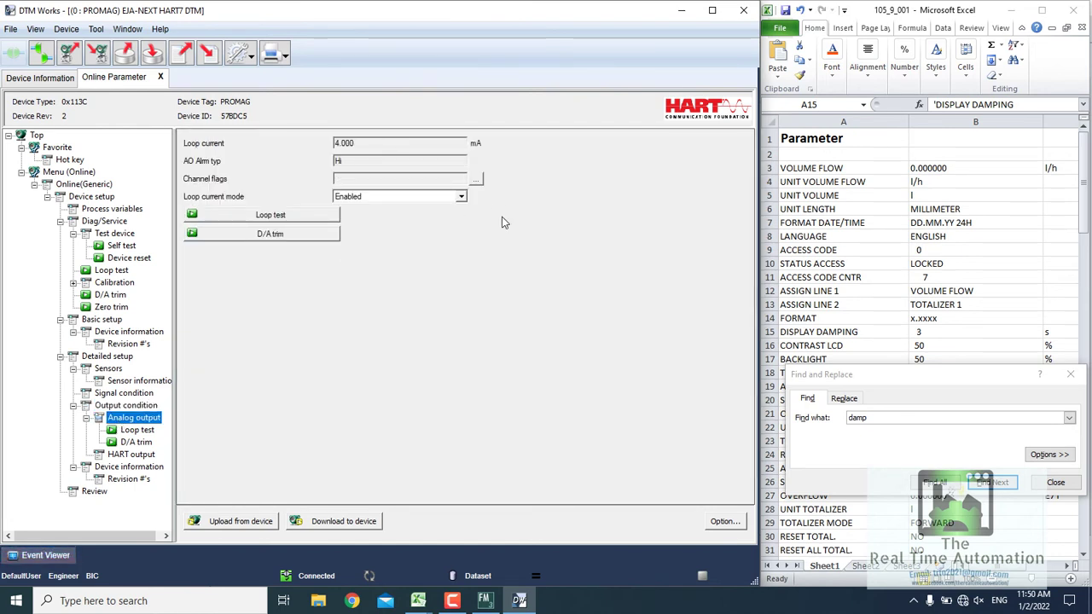
Keep Loop current mode at Enabled on the Analog output page and search the parameter sheet for loop
{"action": "left_click", "coordinate": [460, 196]}
{"action": "left_click", "coordinate": [384, 209]}
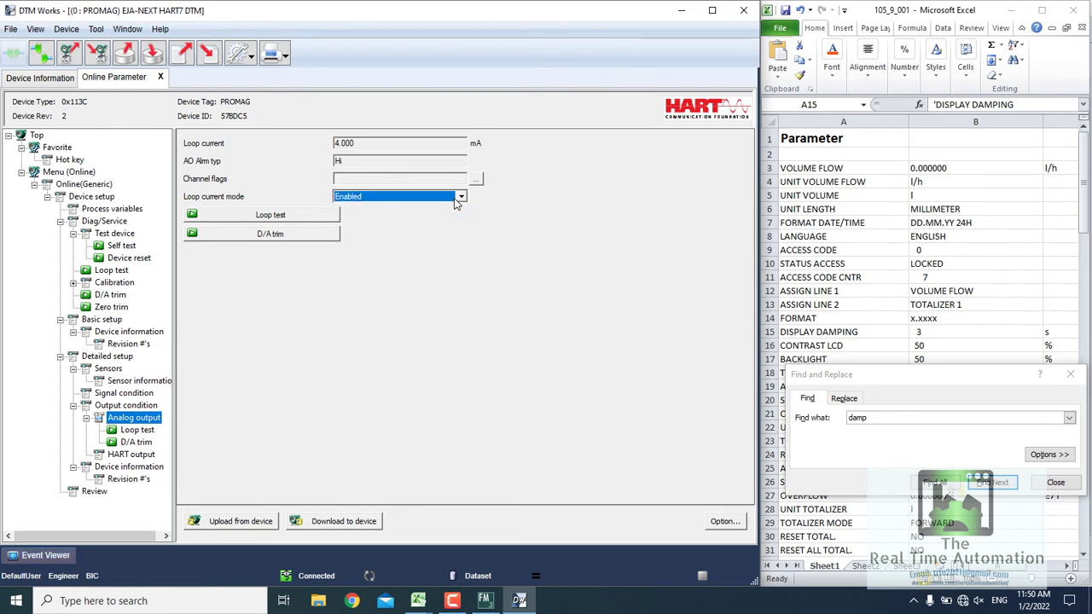
{"action": "left_click", "coordinate": [891, 417]}
{"action": "key", "text": "BackSpace"}
{"action": "key", "text": "BackSpace"}
{"action": "key", "text": "BackSpace"}
{"action": "key", "text": "BackSpace"}
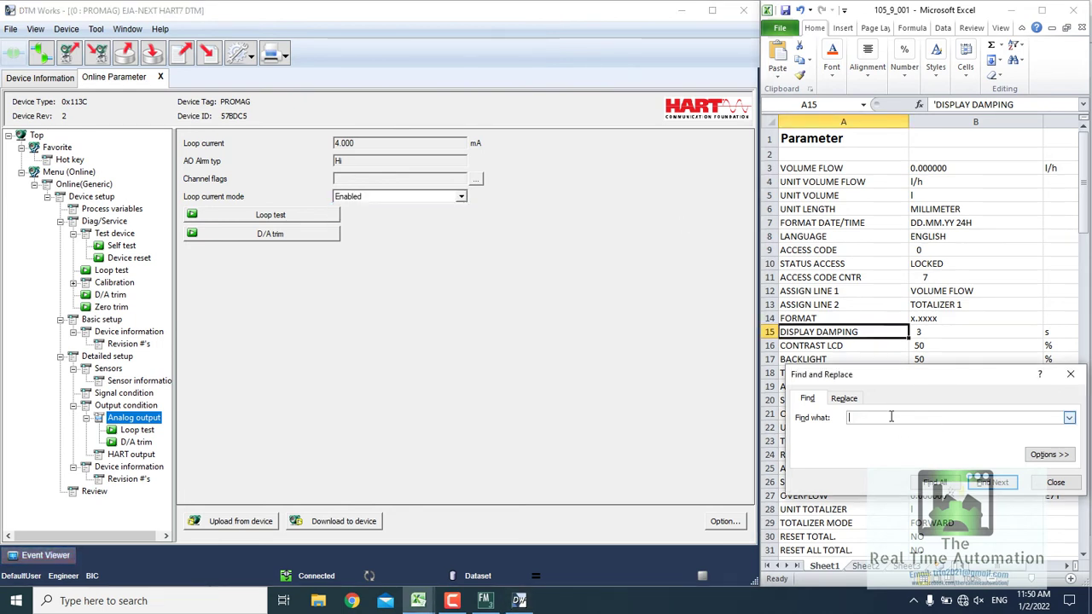
{"action": "type", "text": "loop"}
{"action": "key", "text": "Return"}
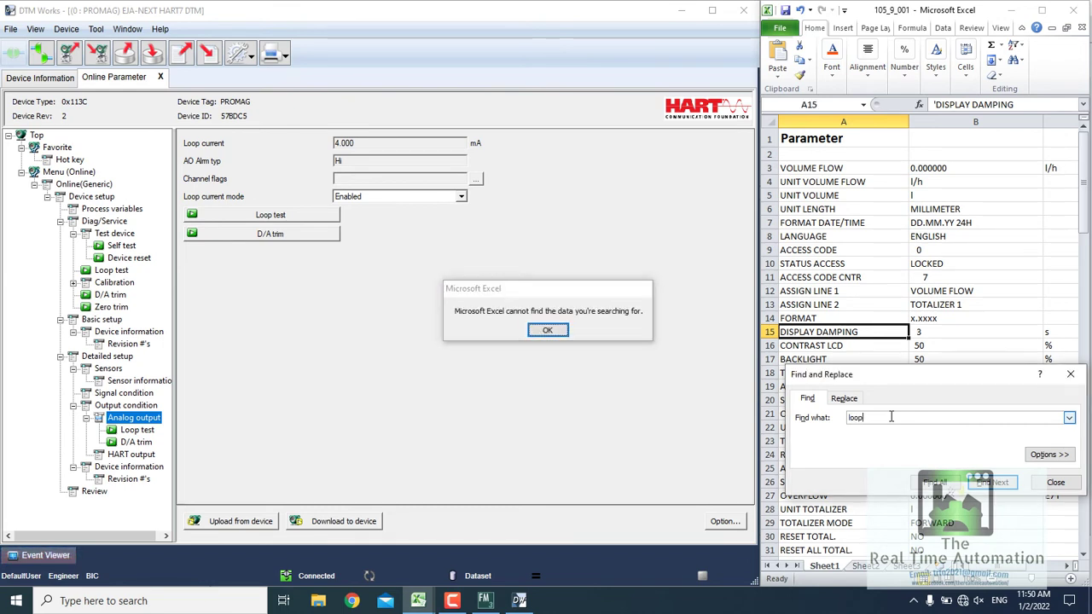
{"action": "key", "text": "Return"}
Search the parameter sheet for current to match the Analog output fields
{"action": "key", "text": "BackSpace"}
{"action": "key", "text": "BackSpace"}
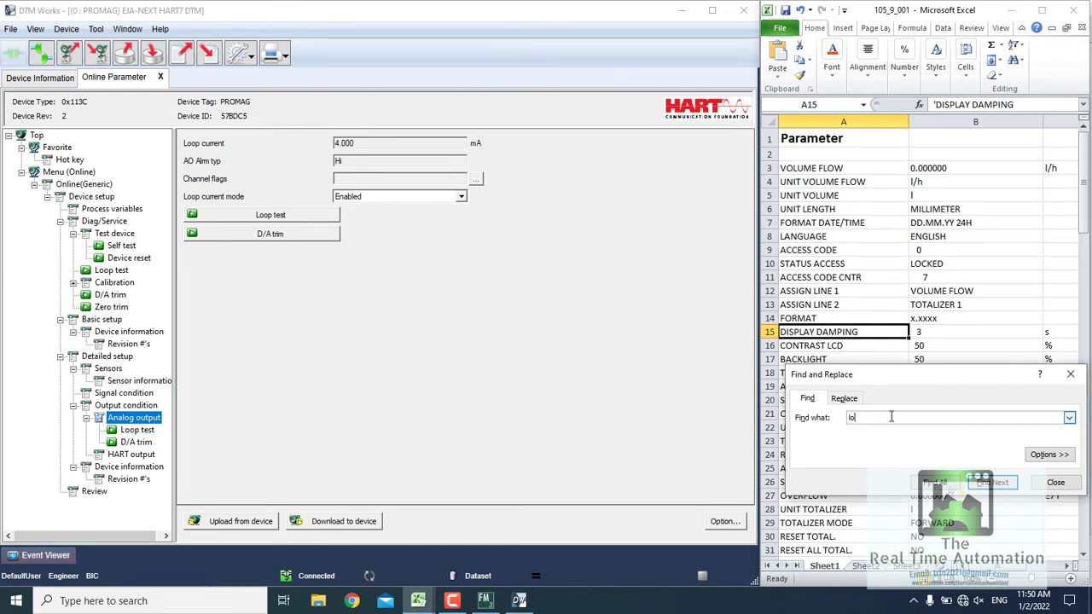
{"action": "type", "text": "pop"}
{"action": "key", "text": "Return"}
{"action": "key", "text": "Return"}
{"action": "key", "text": "BackSpace"}
{"action": "key", "text": "BackSpace"}
{"action": "key", "text": "BackSpace"}
{"action": "key", "text": "BackSpace"}
{"action": "type", "text": "current"}
{"action": "key", "text": "Return"}
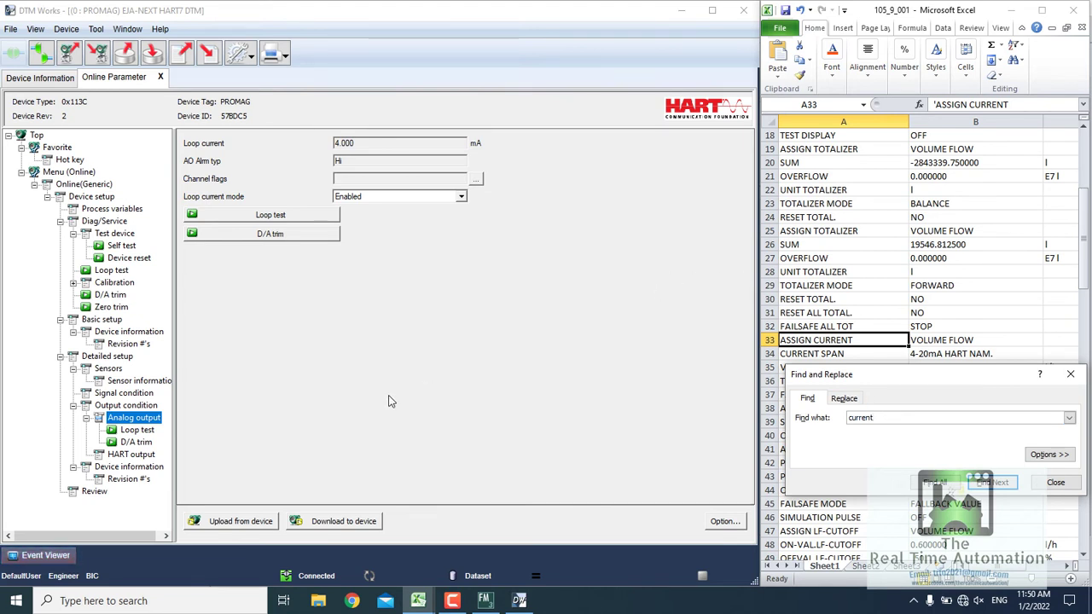
Open the HART output page, dismiss its communication error, and search the parameter sheet for poll
{"action": "left_click", "coordinate": [138, 454]}
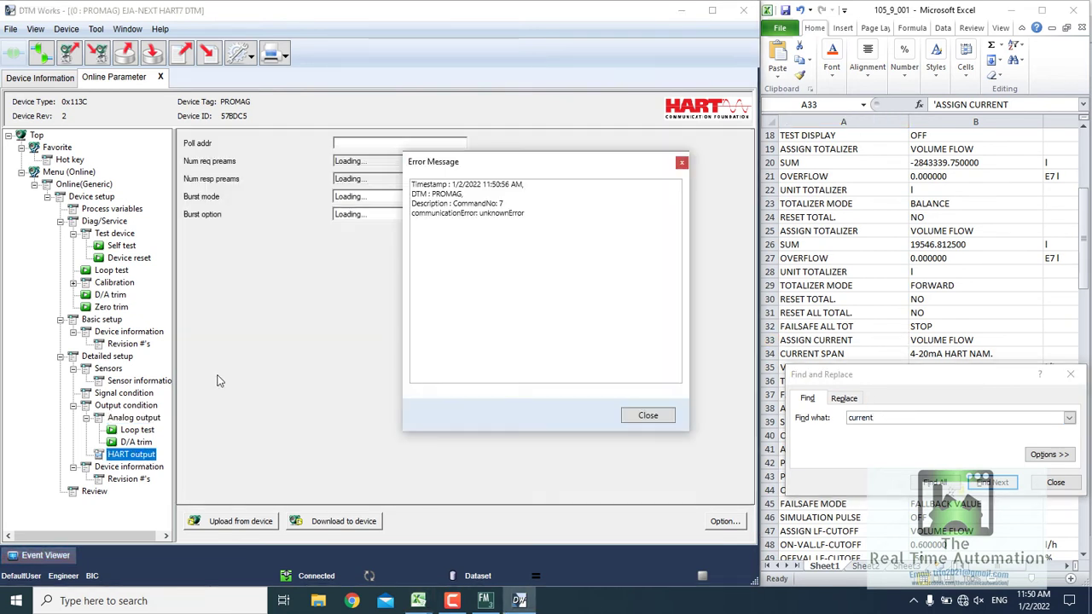
{"action": "left_click", "coordinate": [648, 415]}
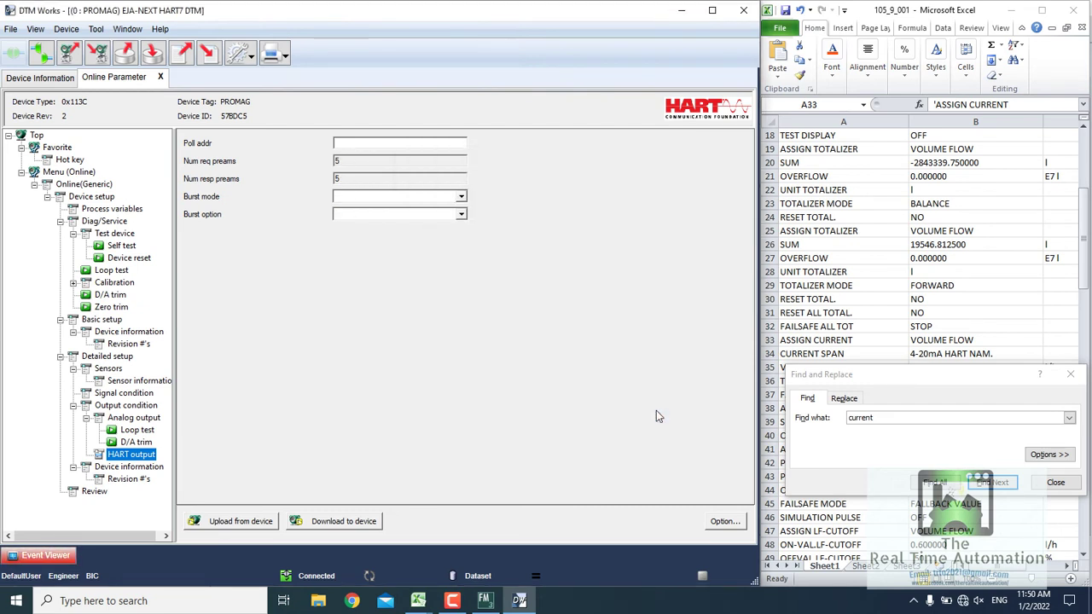
{"action": "left_click", "coordinate": [932, 418]}
{"action": "key", "text": "BackSpace"}
{"action": "key", "text": "BackSpace"}
{"action": "key", "text": "BackSpace"}
{"action": "key", "text": "BackSpace"}
{"action": "key", "text": "BackSpace"}
{"action": "key", "text": "BackSpace"}
{"action": "key", "text": "BackSpace"}
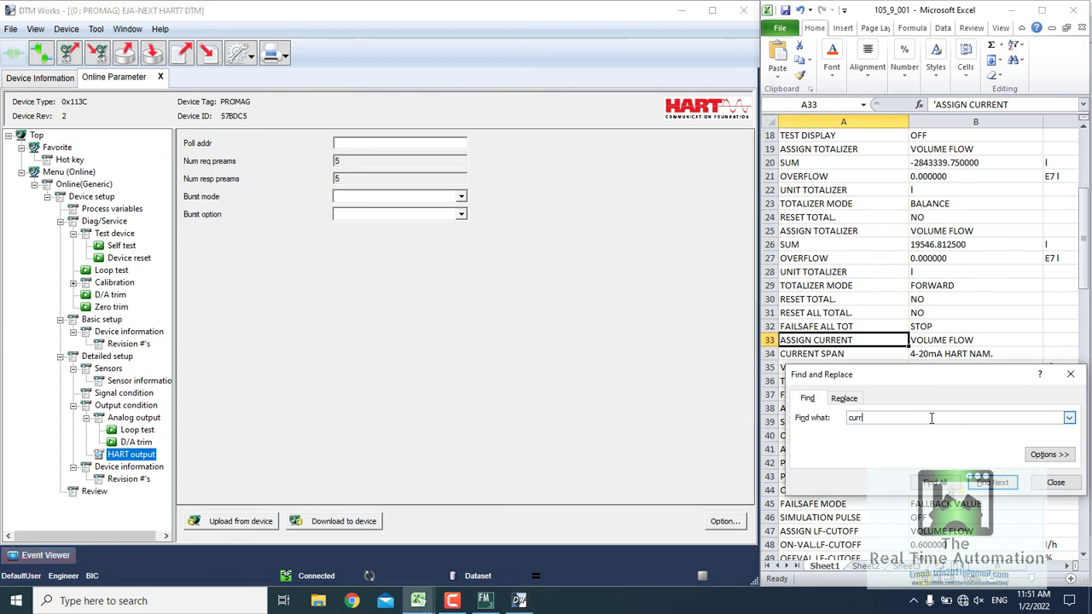
{"action": "type", "text": "poll"}
{"action": "key", "text": "Return"}
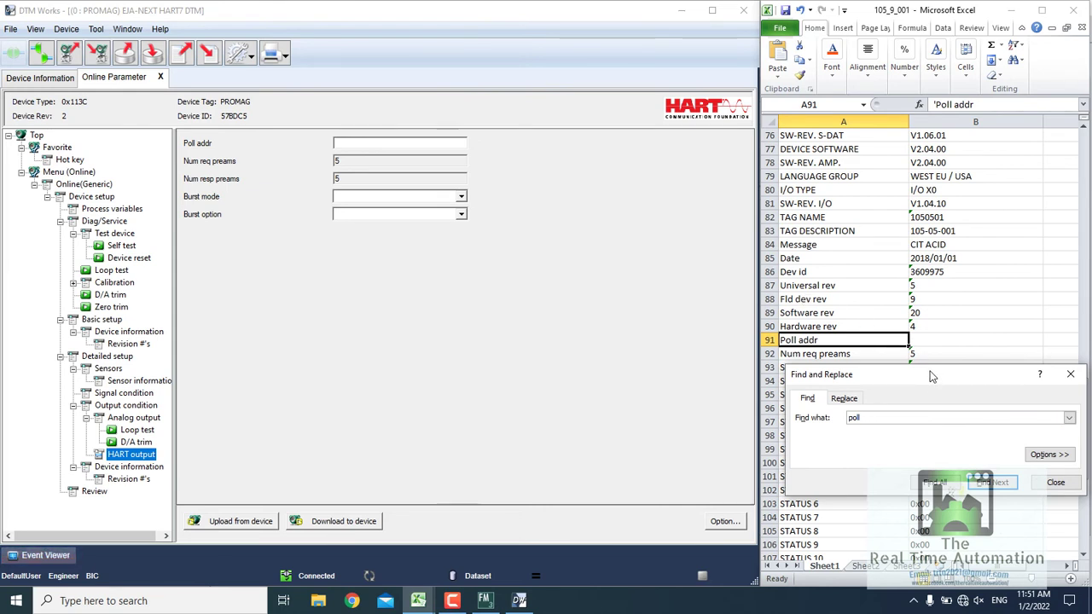
{"action": "left_click_drag", "start_coordinate": [933, 384], "coordinate": [943, 437]}
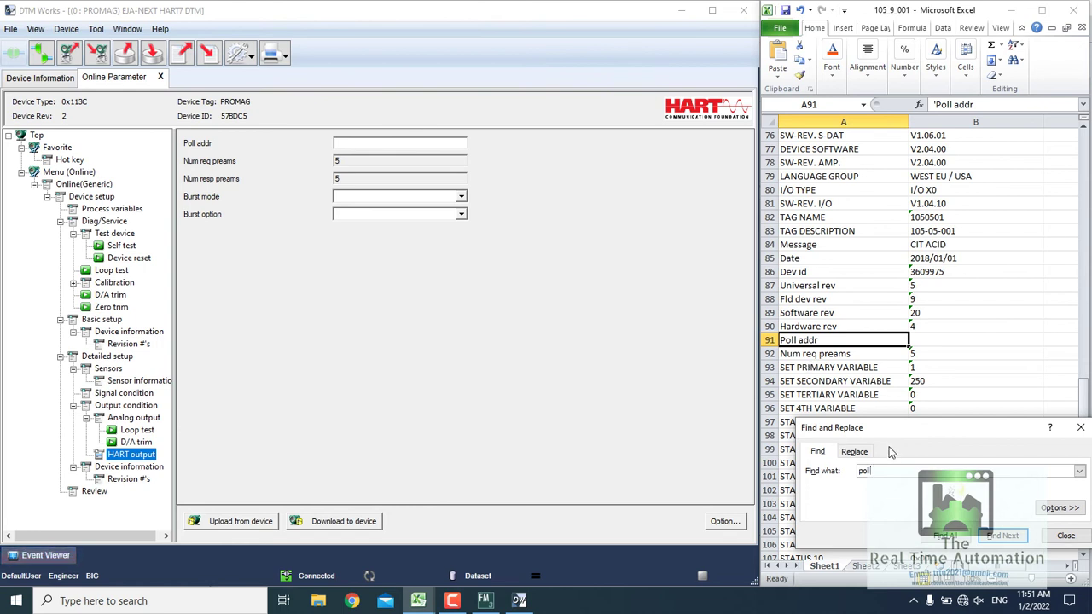
Search the parameter sheet for brust to match the Burst mode and Burst option fields
{"action": "left_click", "coordinate": [889, 474]}
{"action": "type", "text": "brust"}
{"action": "key", "text": "Return"}
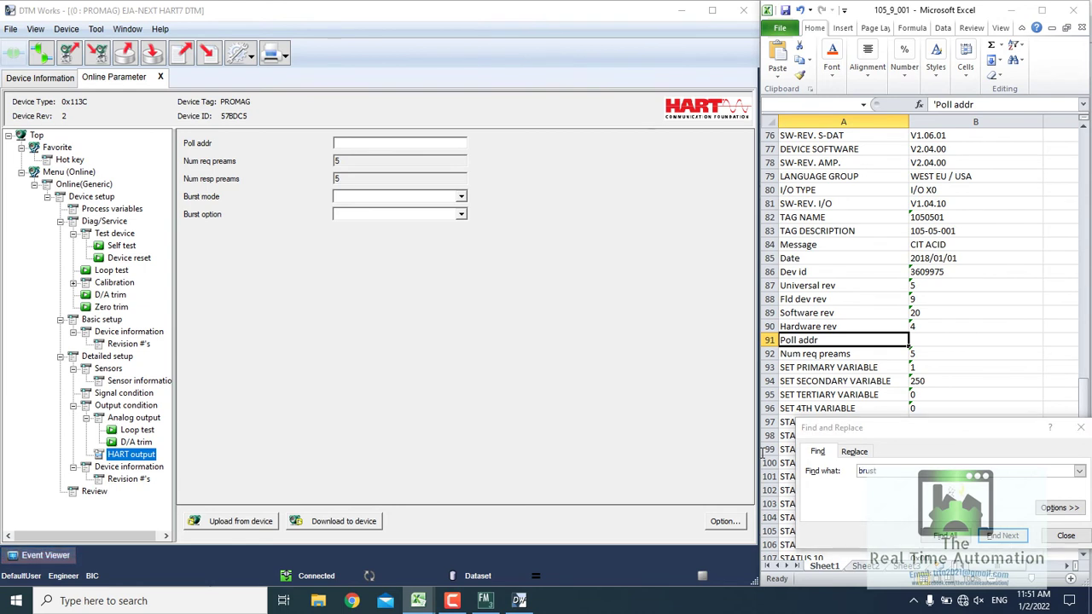
{"action": "key", "text": "Return"}
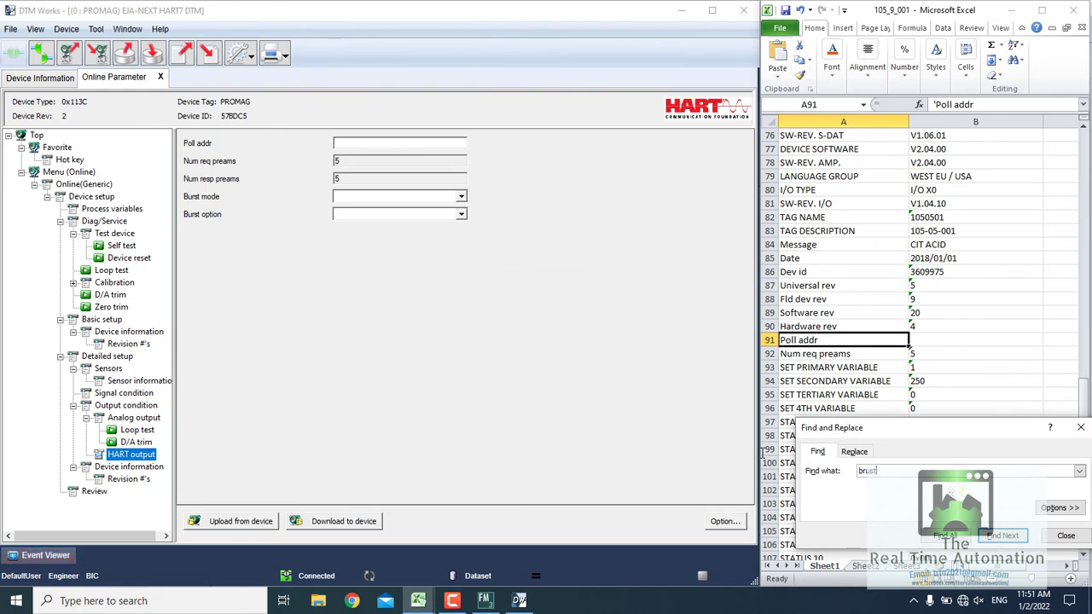
Examine the Detailed setup Device information and Revision #'s pages and the full parameter list on the Review page
{"action": "left_click", "coordinate": [132, 467]}
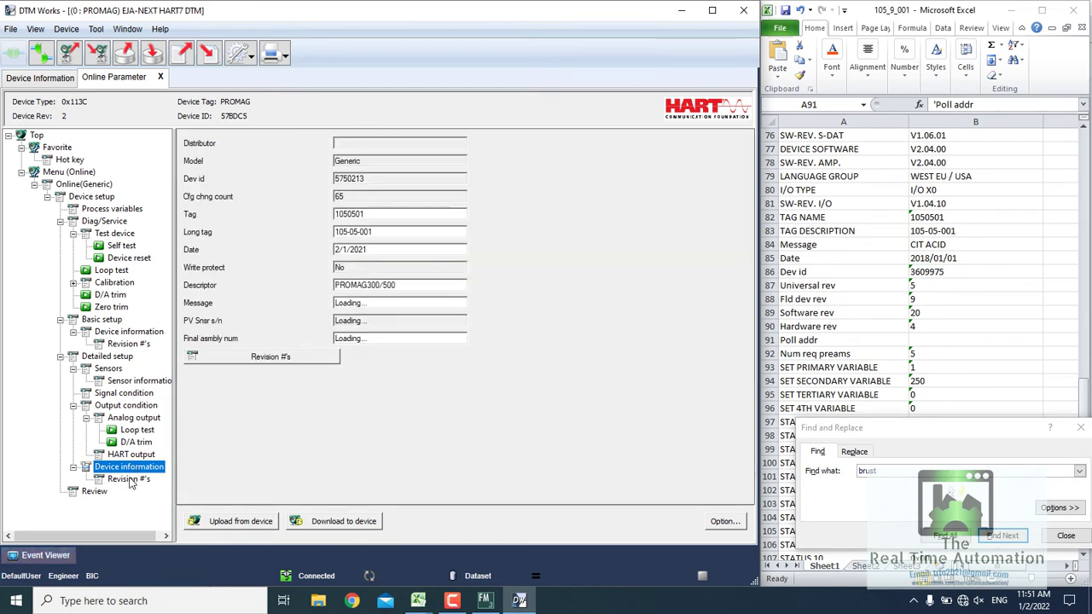
{"action": "left_click", "coordinate": [128, 480]}
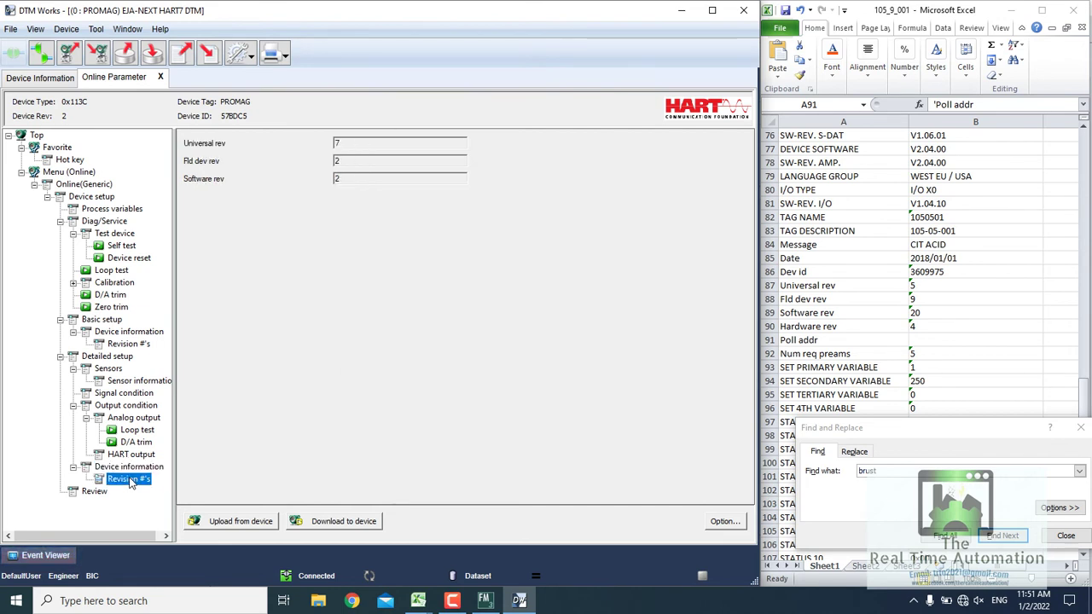
{"action": "left_click", "coordinate": [94, 492]}
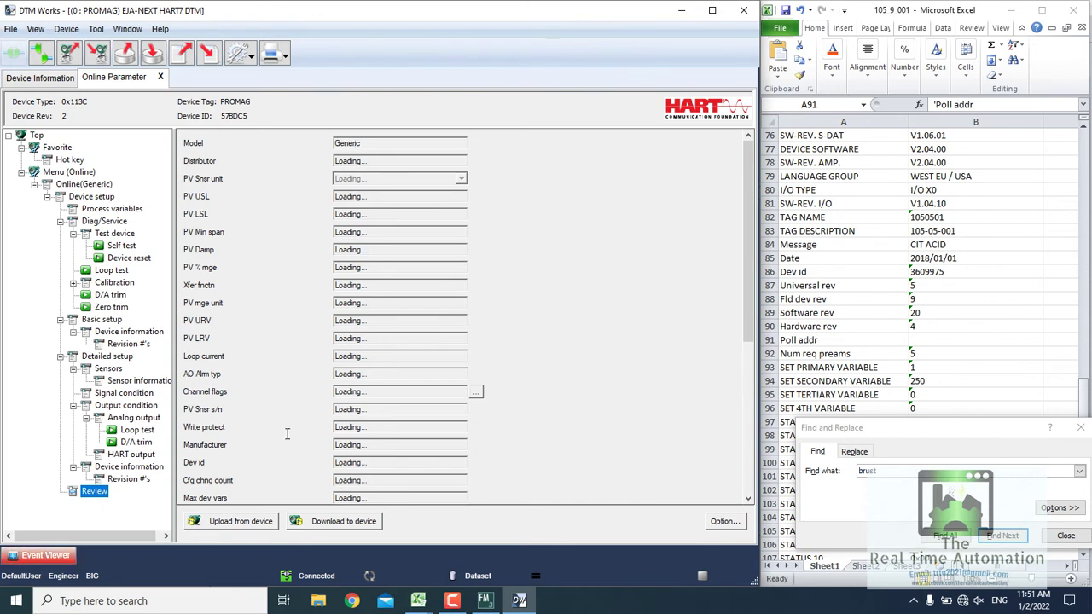
{"action": "mouse_move", "coordinate": [287, 435]}
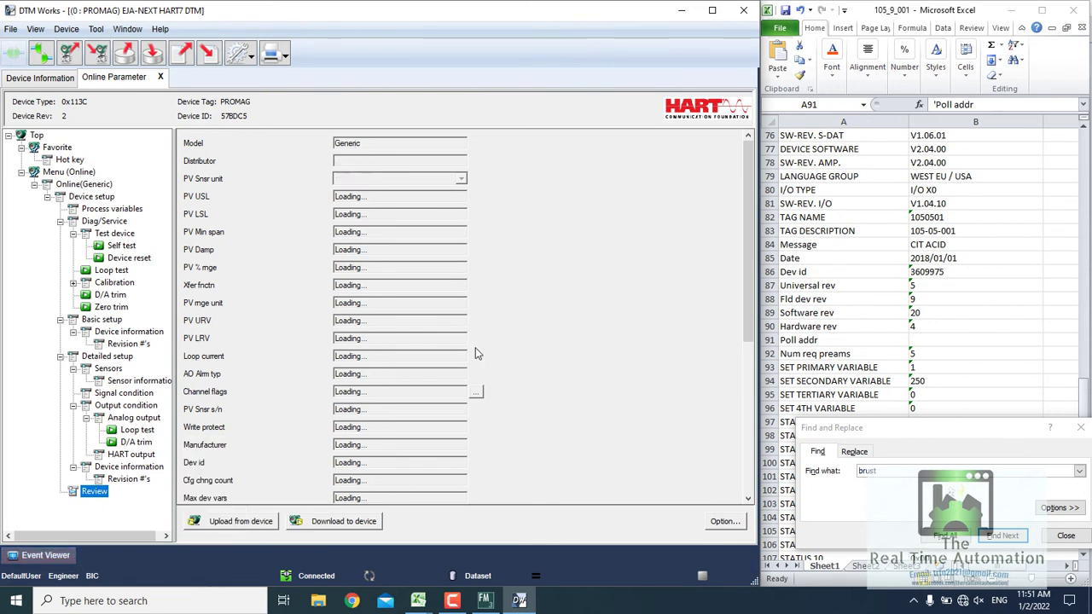
{"action": "mouse_move", "coordinate": [496, 326]}
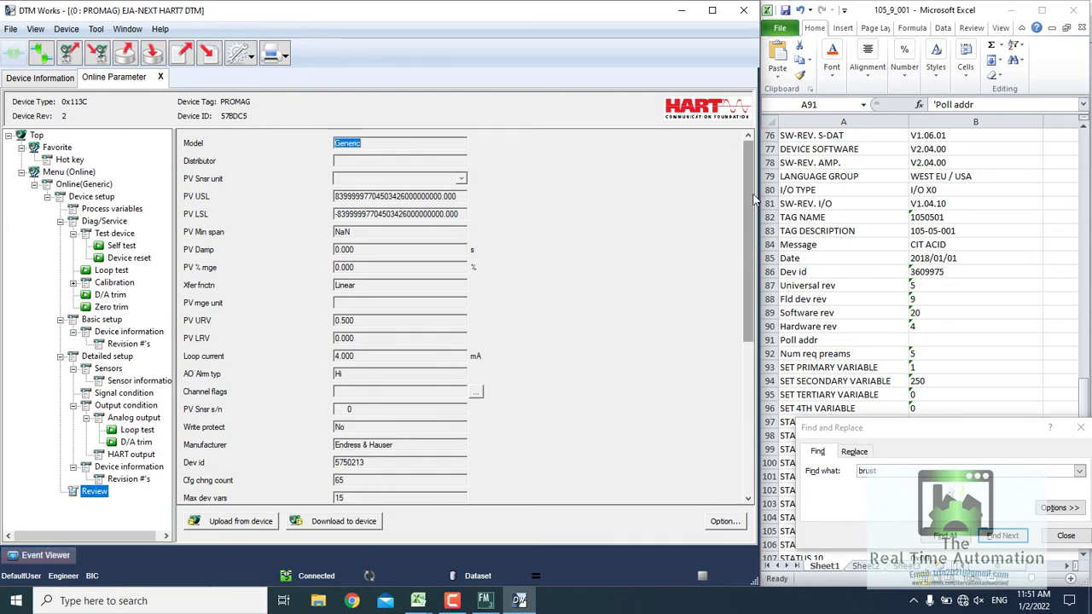
{"action": "left_click_drag", "start_coordinate": [754, 199], "coordinate": [760, 241]}
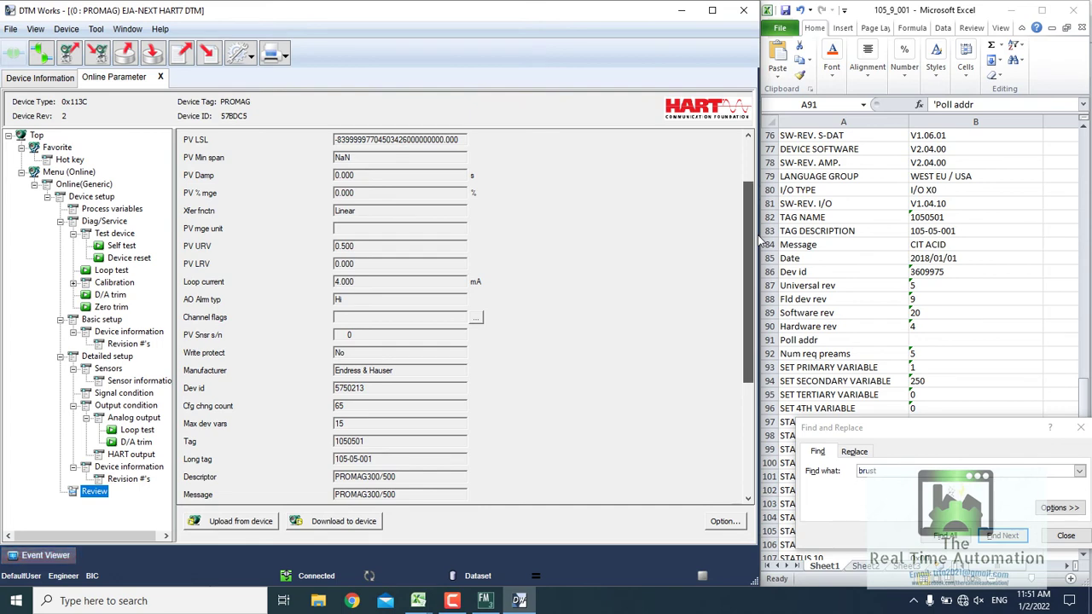
{"action": "left_click_drag", "start_coordinate": [760, 241], "coordinate": [769, 357]}
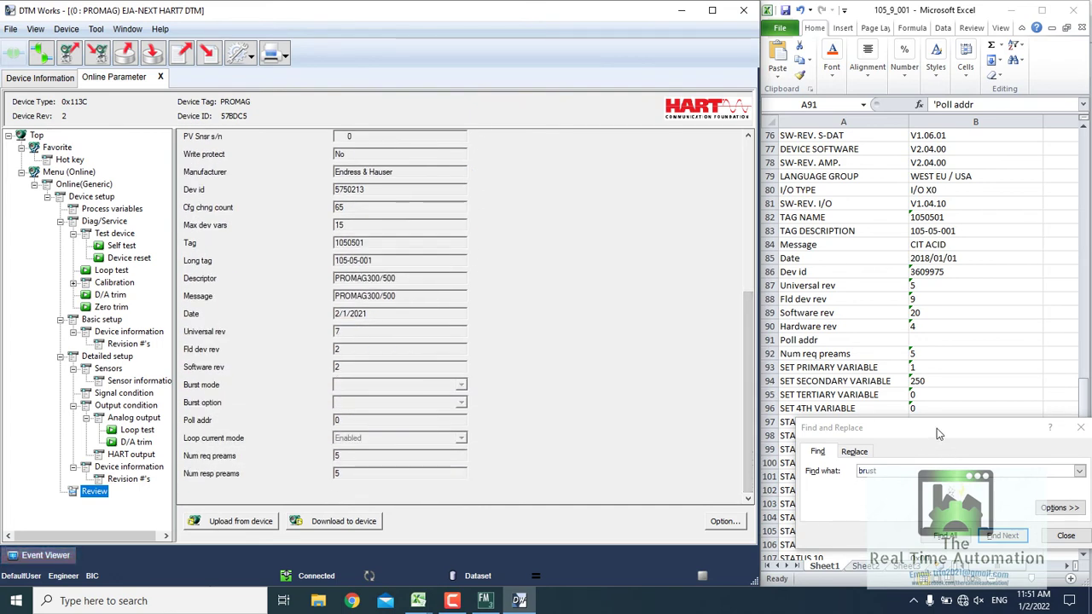
Close the parameter sheet's search dialog and open Range values from the Hot key page
{"action": "left_click", "coordinate": [937, 428]}
{"action": "left_click", "coordinate": [1080, 427]}
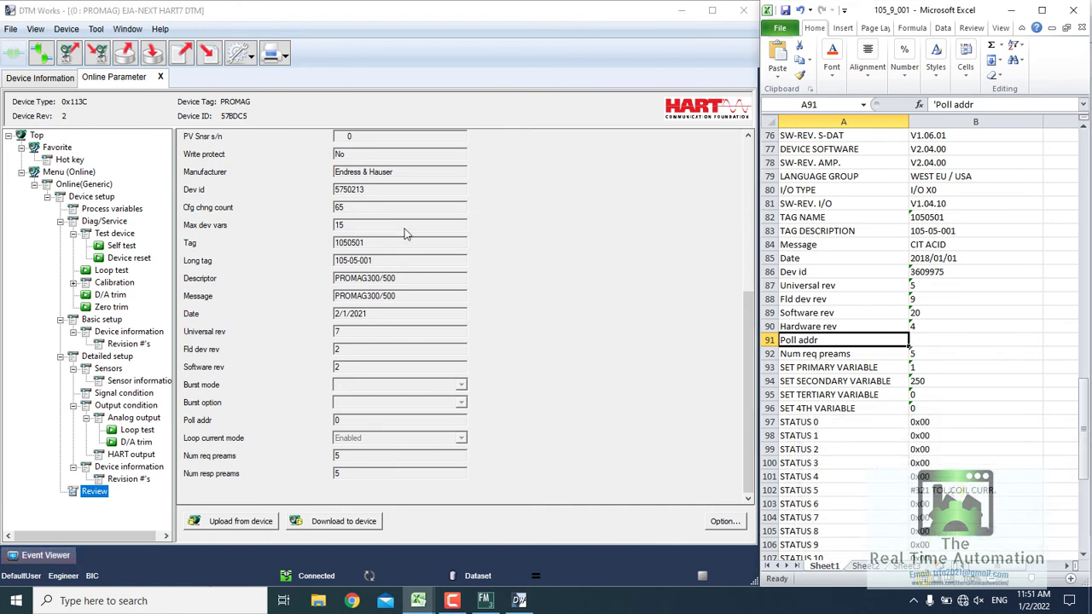
{"action": "left_click", "coordinate": [59, 161]}
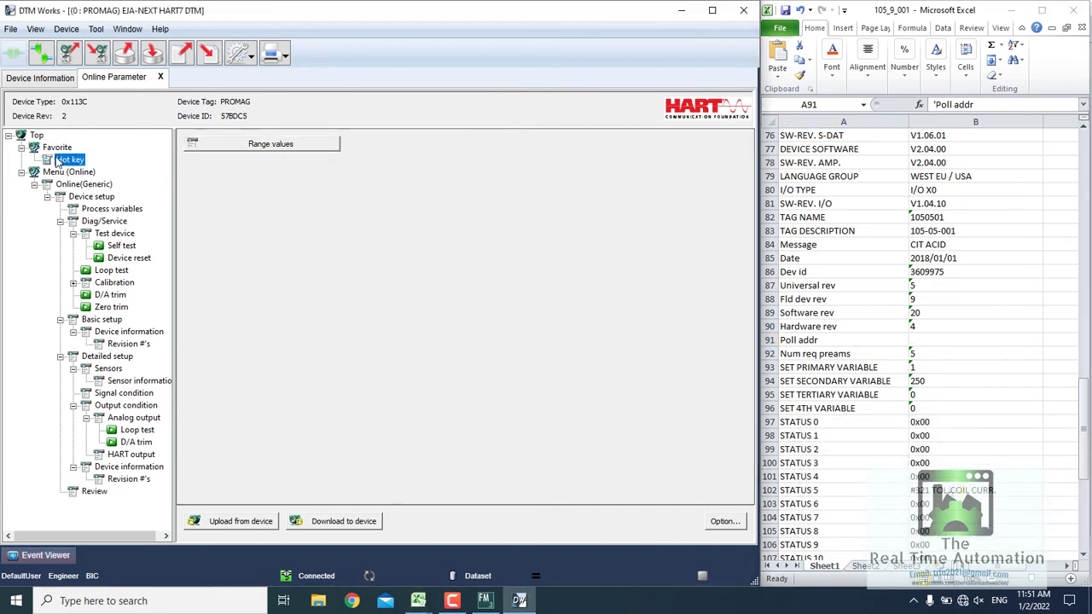
{"action": "left_click", "coordinate": [248, 143]}
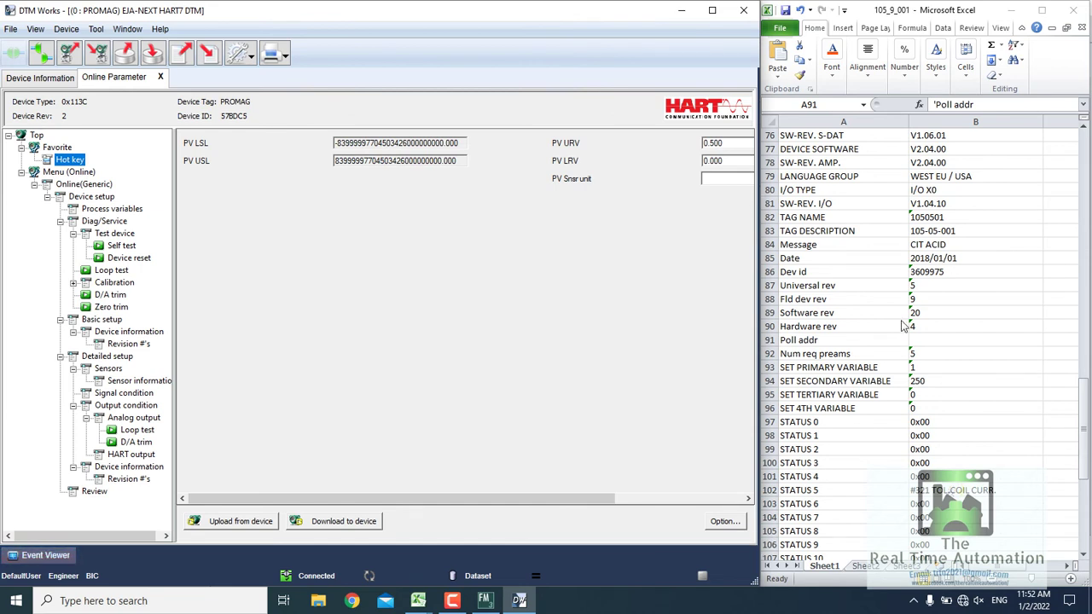
Set PV Snsr unit to L/h to match the parameter sheet's volume flow unit and download it to the device
{"action": "left_click", "coordinate": [1086, 375]}
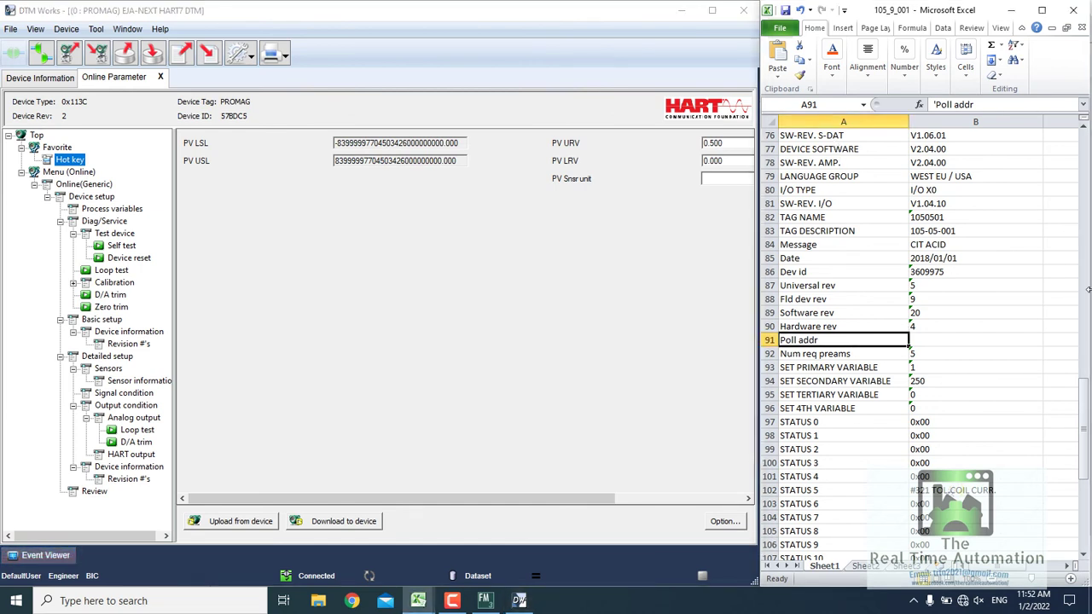
{"action": "left_click_drag", "start_coordinate": [1086, 394], "coordinate": [1087, 135]}
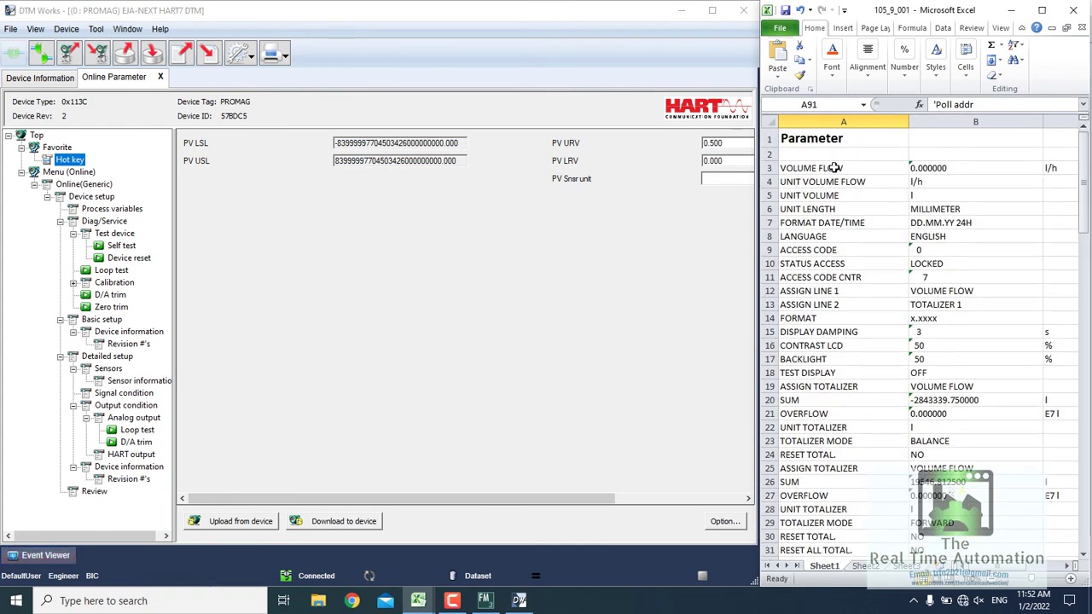
{"action": "left_click", "coordinate": [727, 180]}
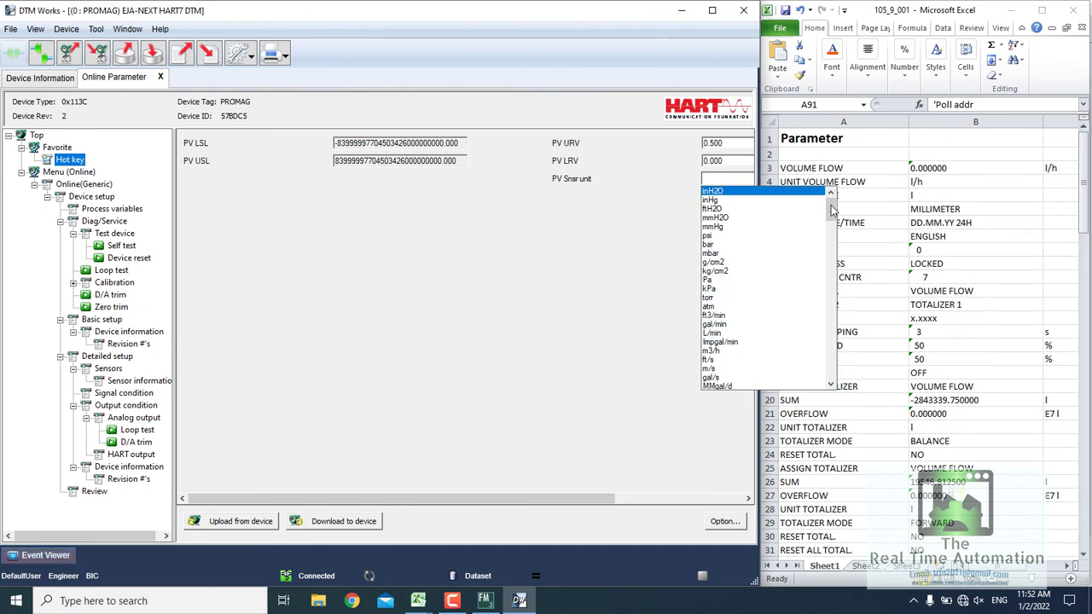
{"action": "left_click_drag", "start_coordinate": [832, 211], "coordinate": [854, 331]}
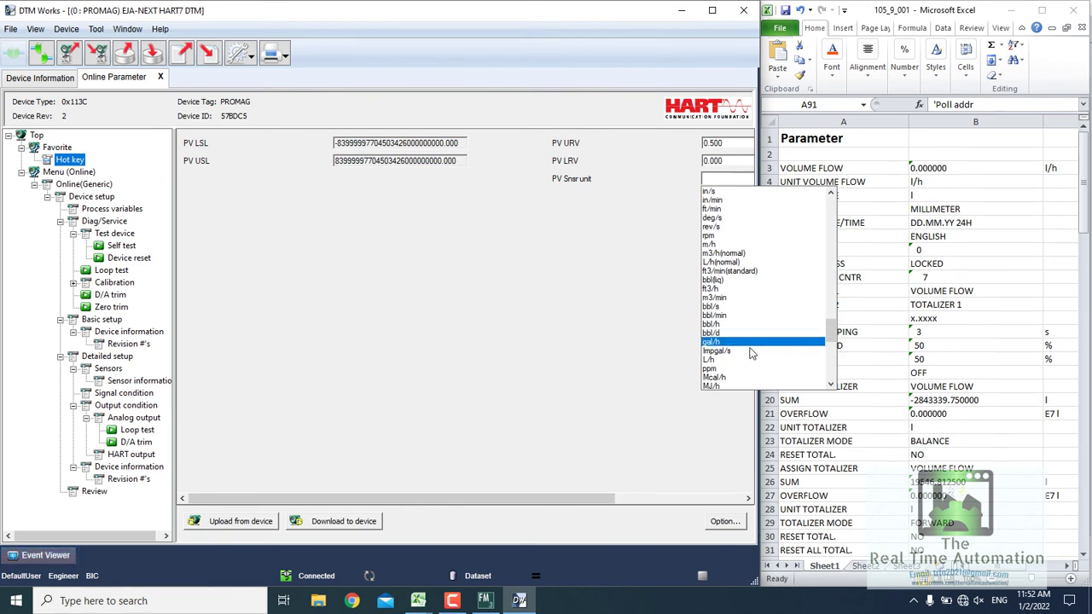
{"action": "left_click", "coordinate": [726, 361]}
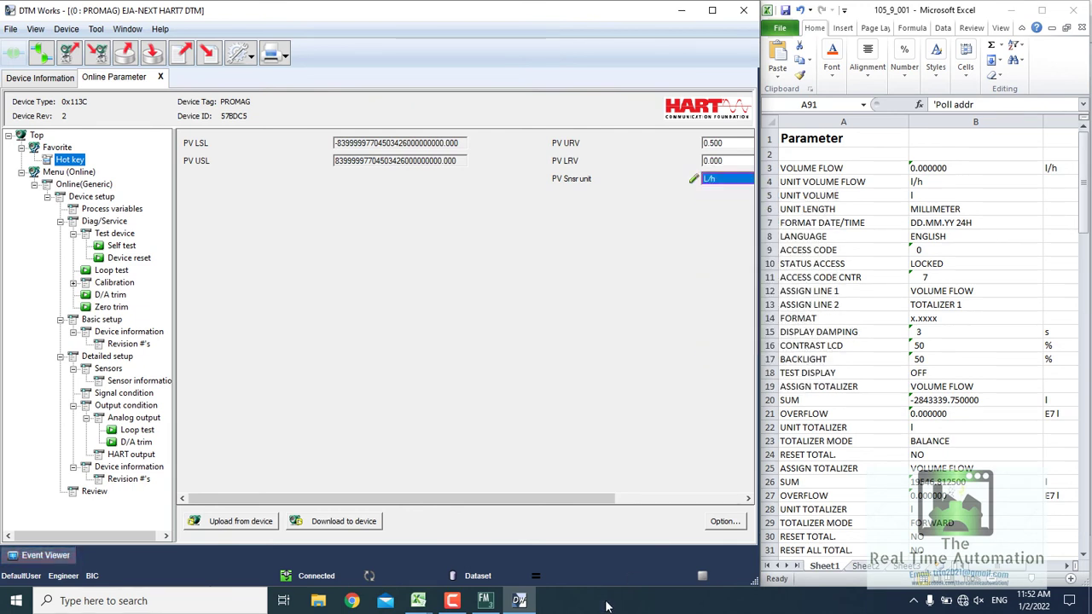
{"action": "left_click", "coordinate": [341, 526]}
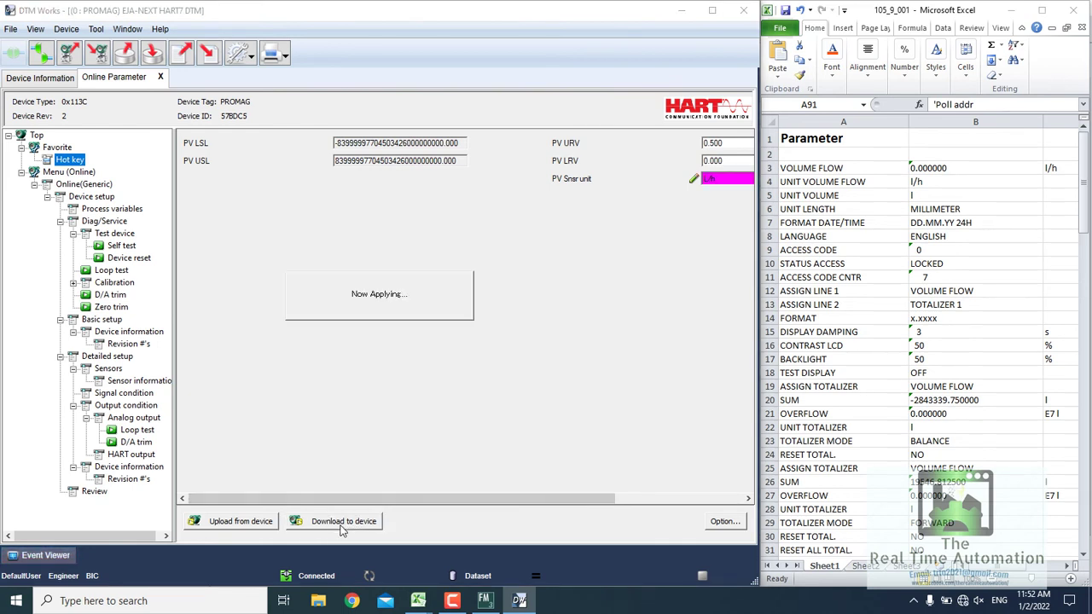
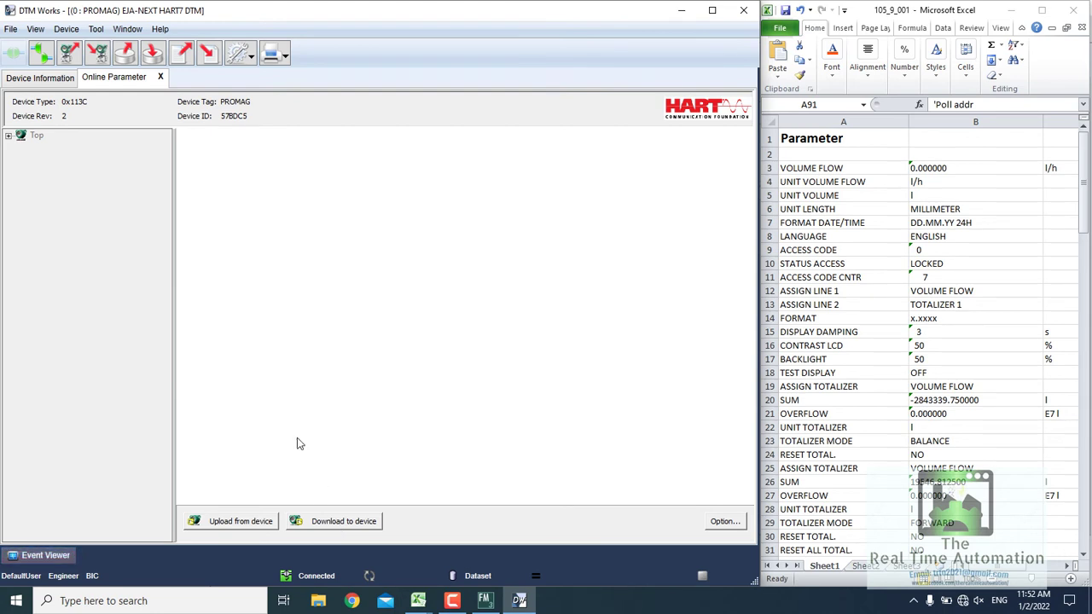
Expand the Top node of the parameter tree again and select Favorite
{"action": "left_click", "coordinate": [8, 139]}
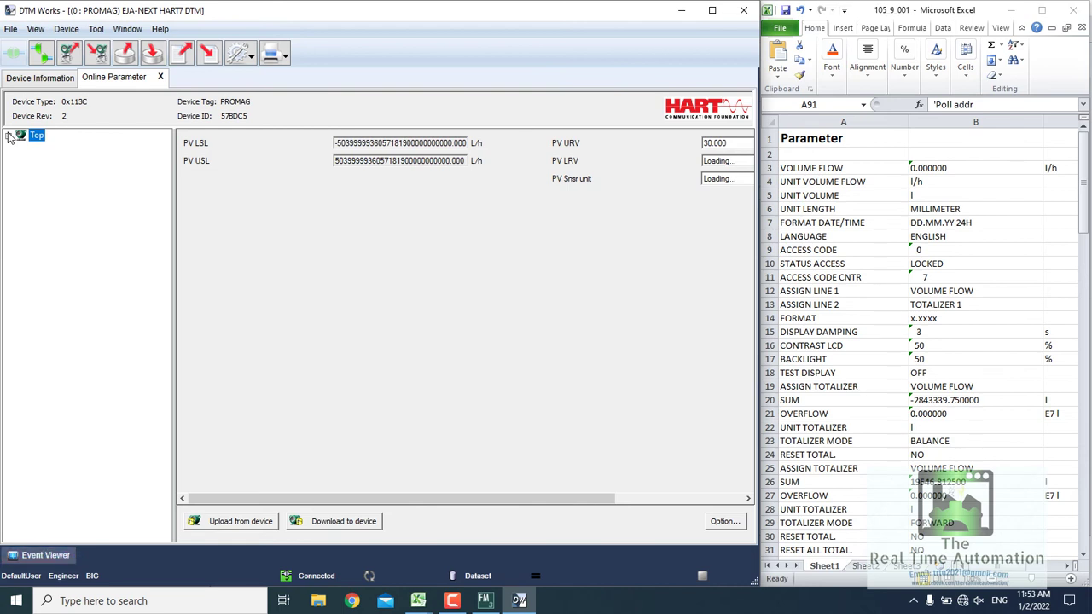
{"action": "left_click", "coordinate": [8, 138]}
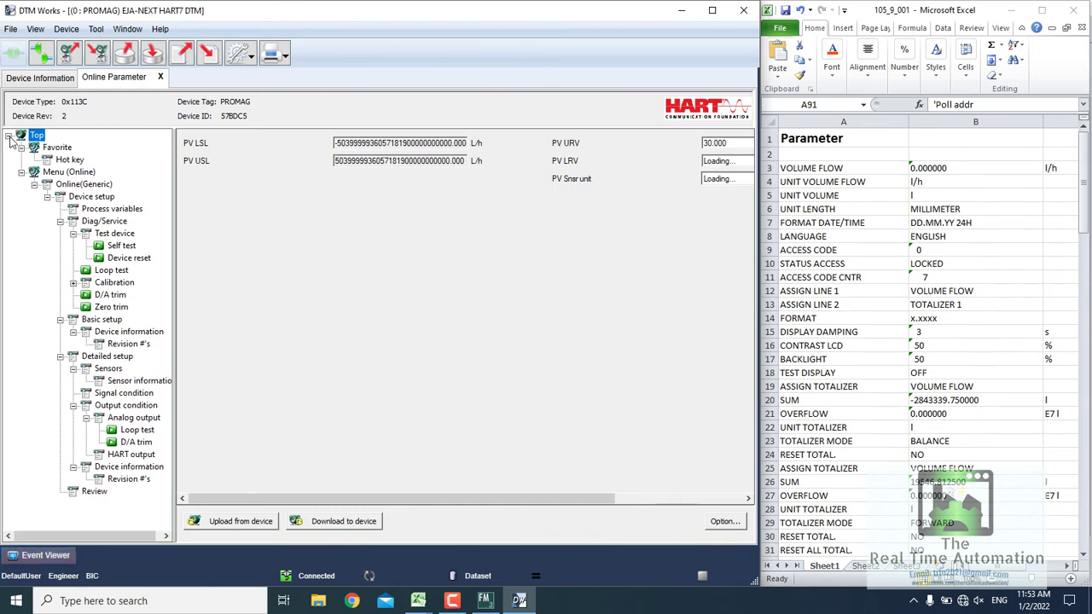
{"action": "left_click", "coordinate": [42, 150]}
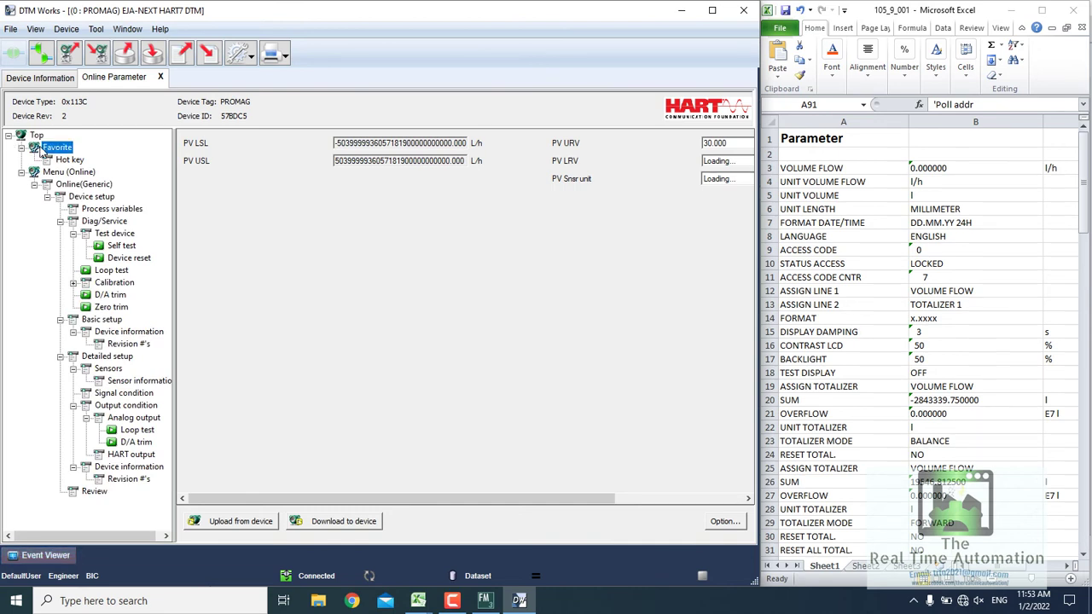
Maximize the DTM window and check the error trace in the Event Viewer, closing it when done
{"action": "left_click", "coordinate": [724, 14]}
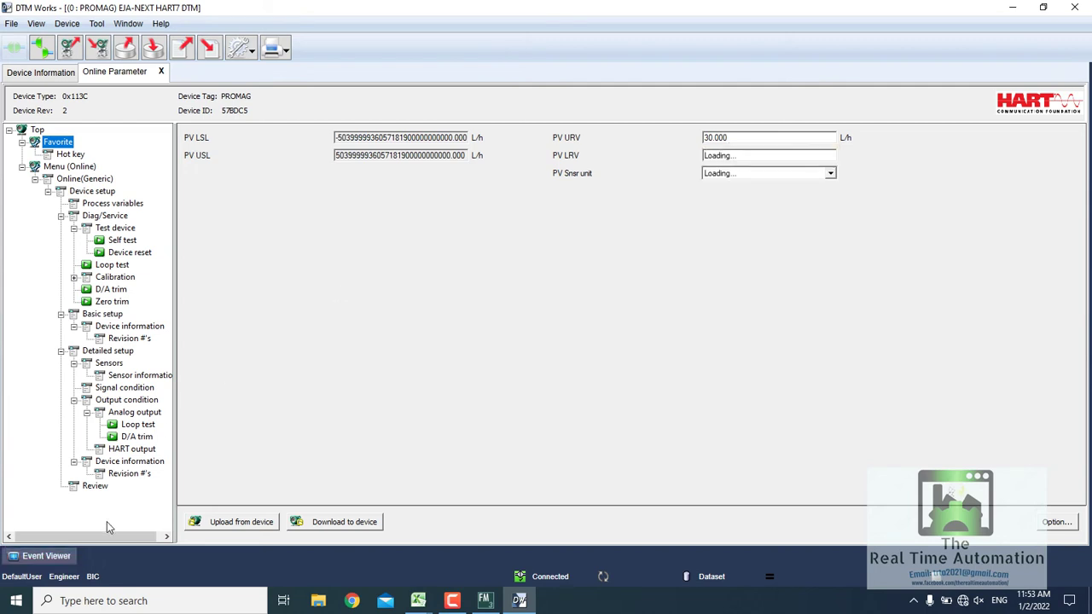
{"action": "left_click", "coordinate": [52, 556]}
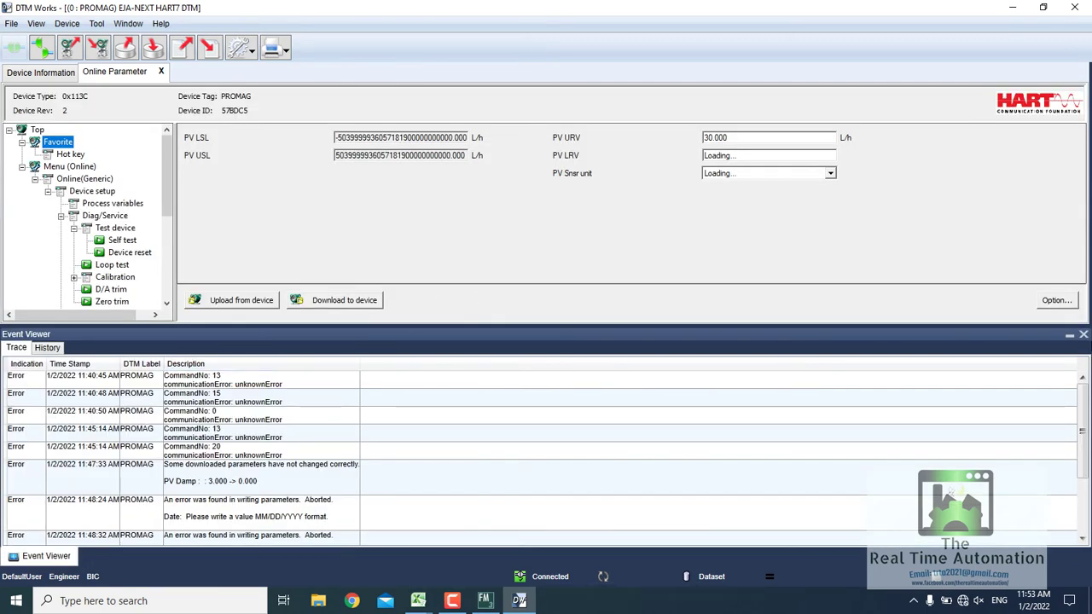
{"action": "left_click", "coordinate": [1084, 335]}
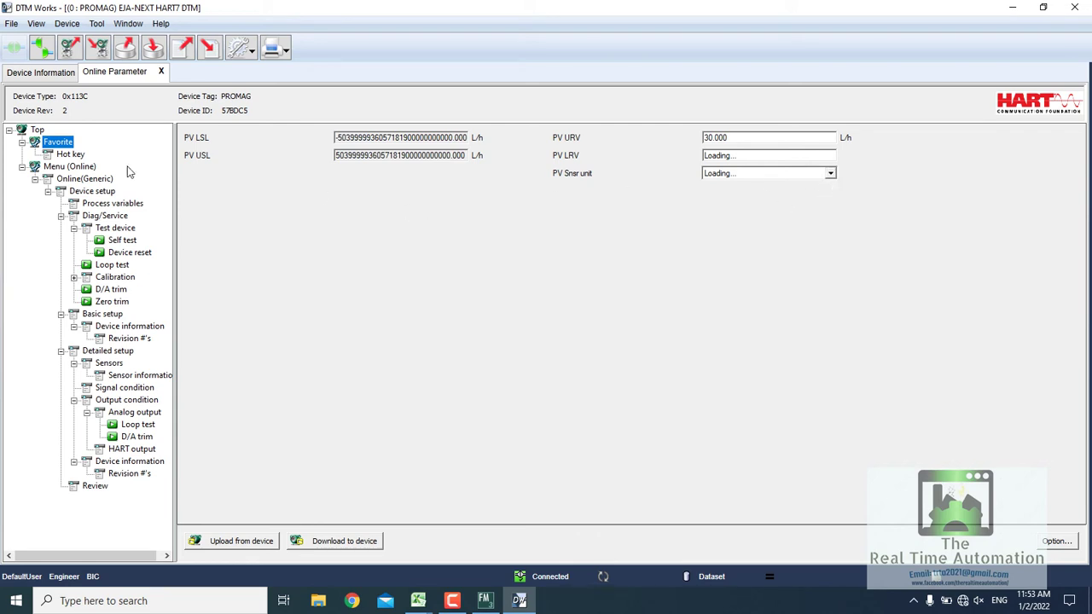
Check the Hot key page under Favorite in the parameter tree
{"action": "left_click", "coordinate": [63, 156]}
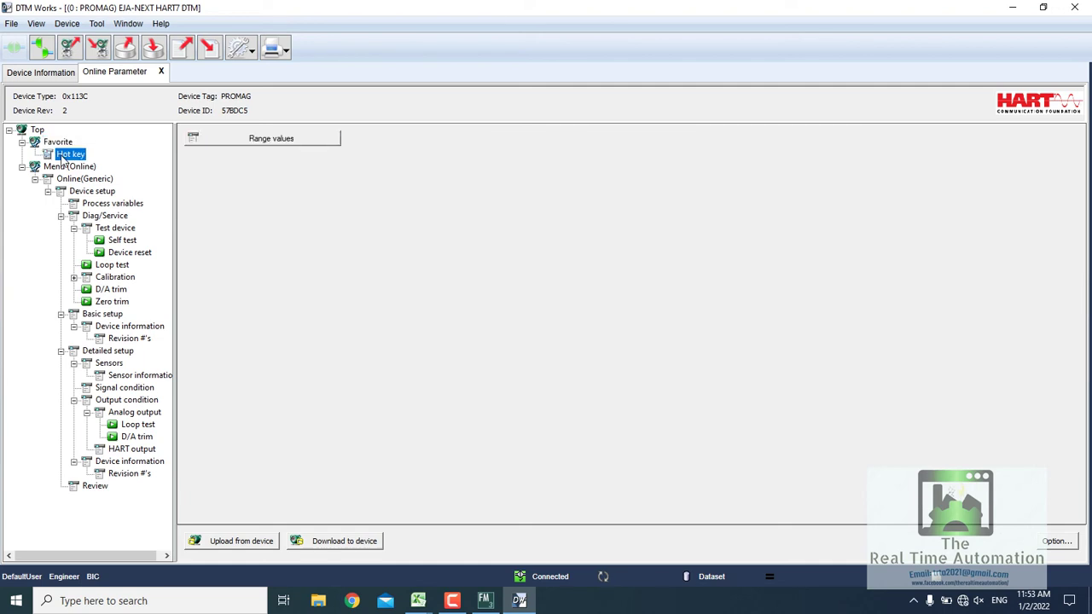
{"action": "left_click", "coordinate": [59, 145]}
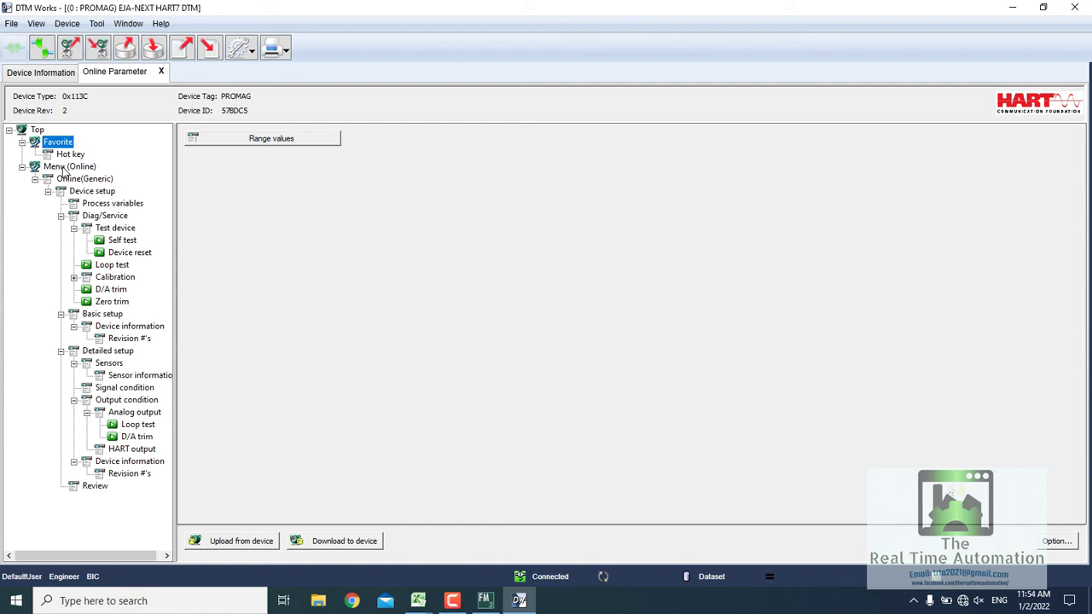
{"action": "left_click", "coordinate": [63, 147]}
{"action": "left_click", "coordinate": [38, 130]}
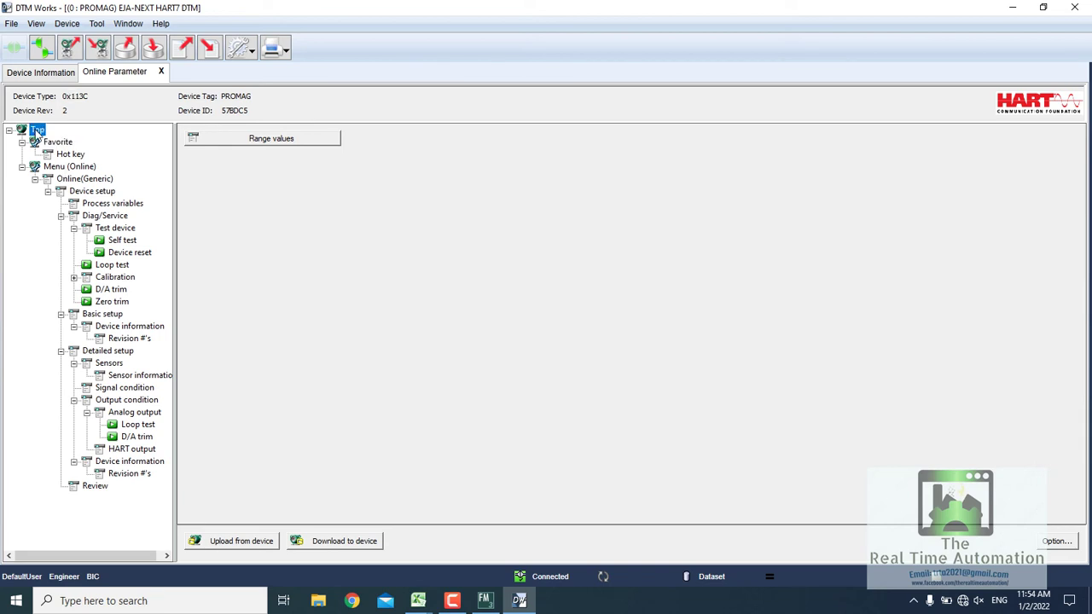
{"action": "left_click", "coordinate": [68, 156]}
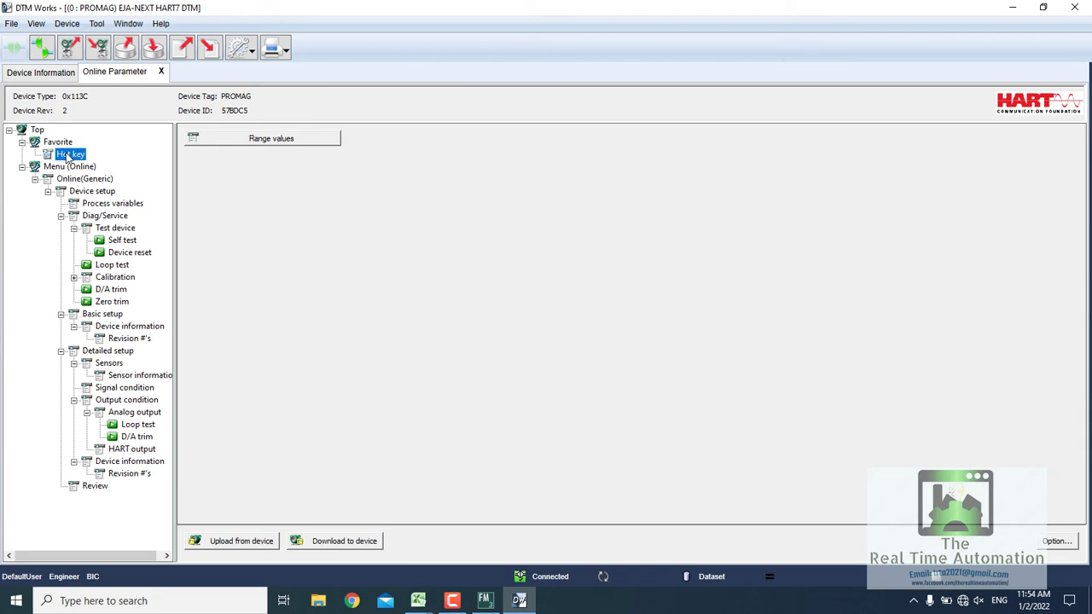
Examine the Process variables and Diag/Service pages, including the entered calibration values, and expand the Calibration branch
{"action": "left_click", "coordinate": [85, 192]}
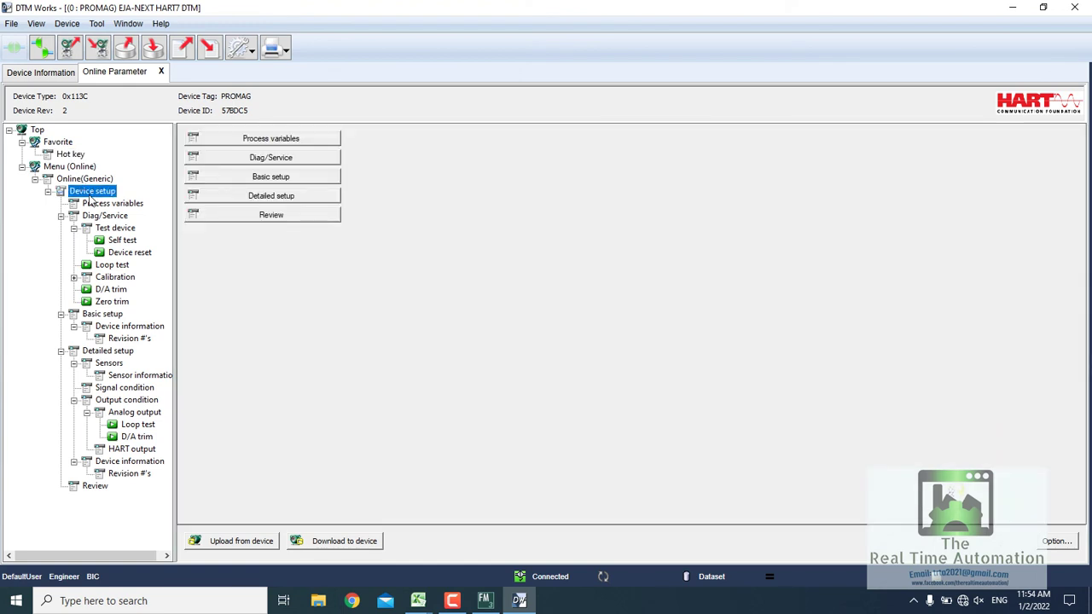
{"action": "left_click", "coordinate": [94, 206]}
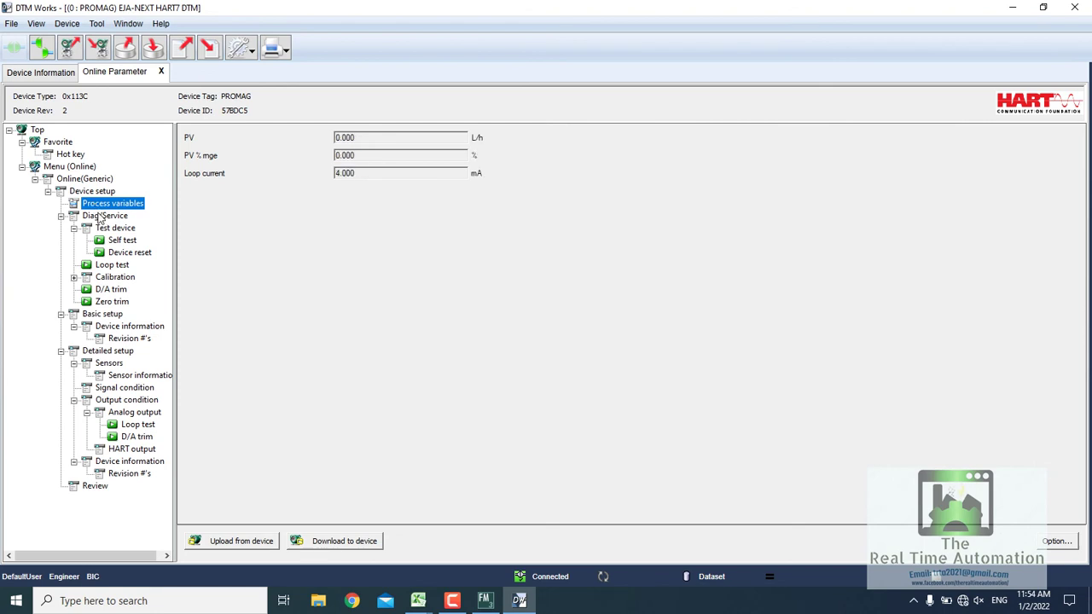
{"action": "left_click", "coordinate": [102, 219]}
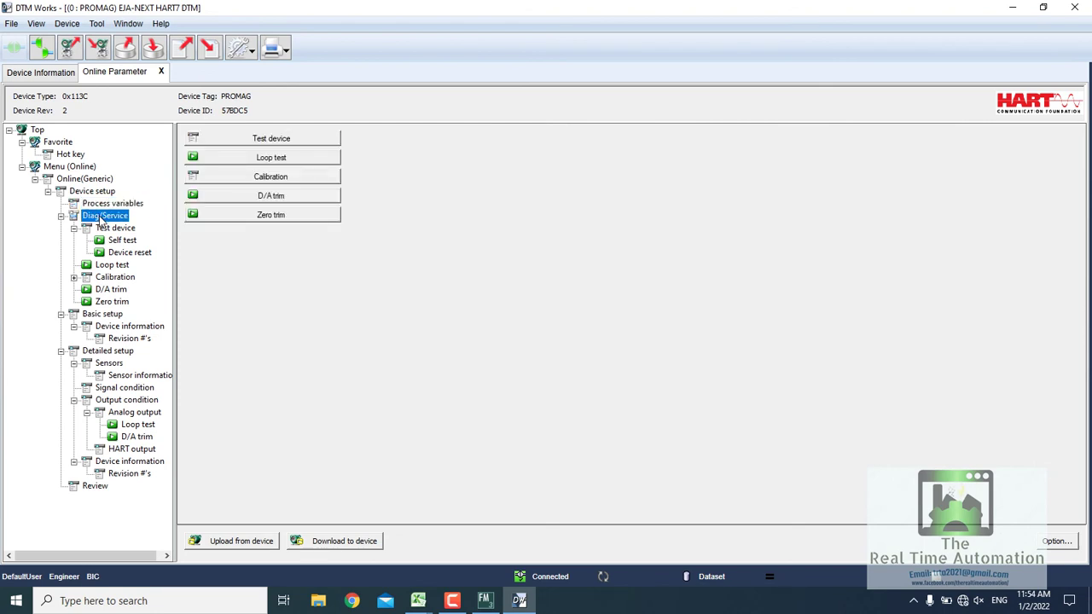
{"action": "left_click", "coordinate": [220, 177]}
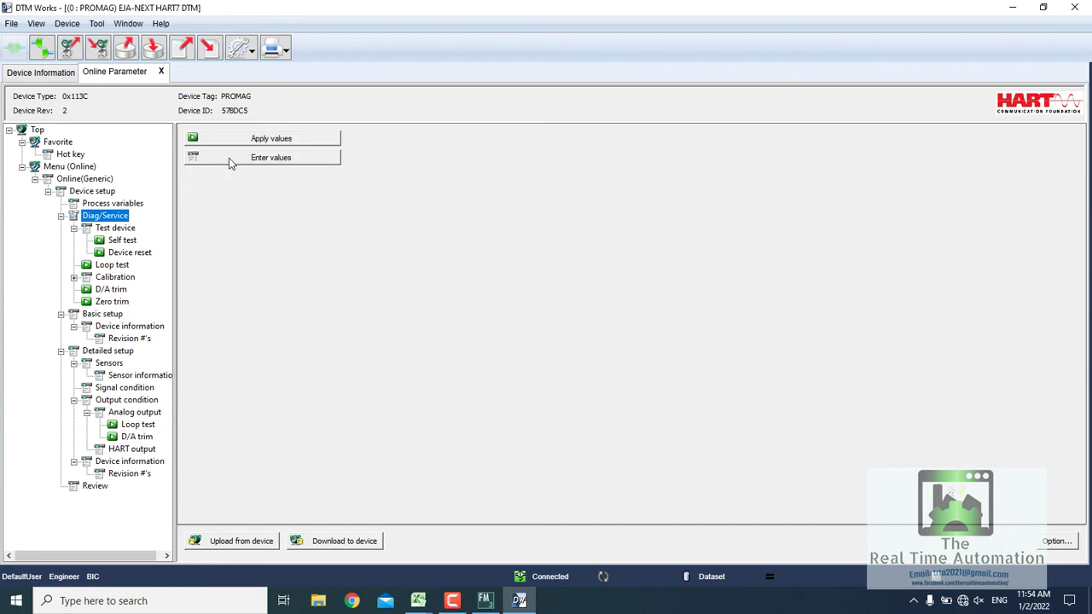
{"action": "left_click", "coordinate": [229, 158]}
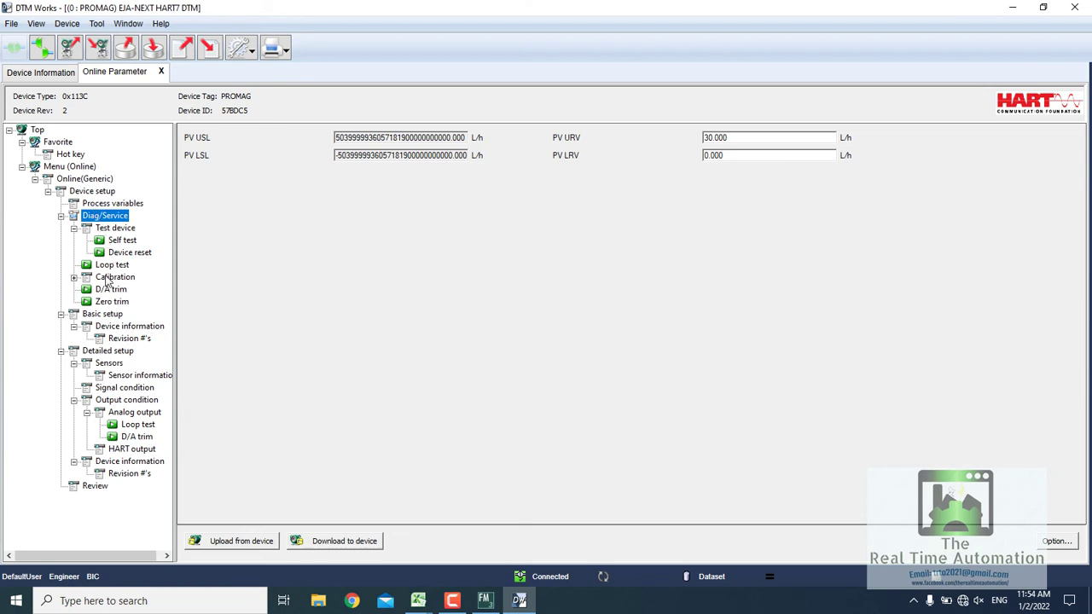
{"action": "left_click", "coordinate": [74, 279]}
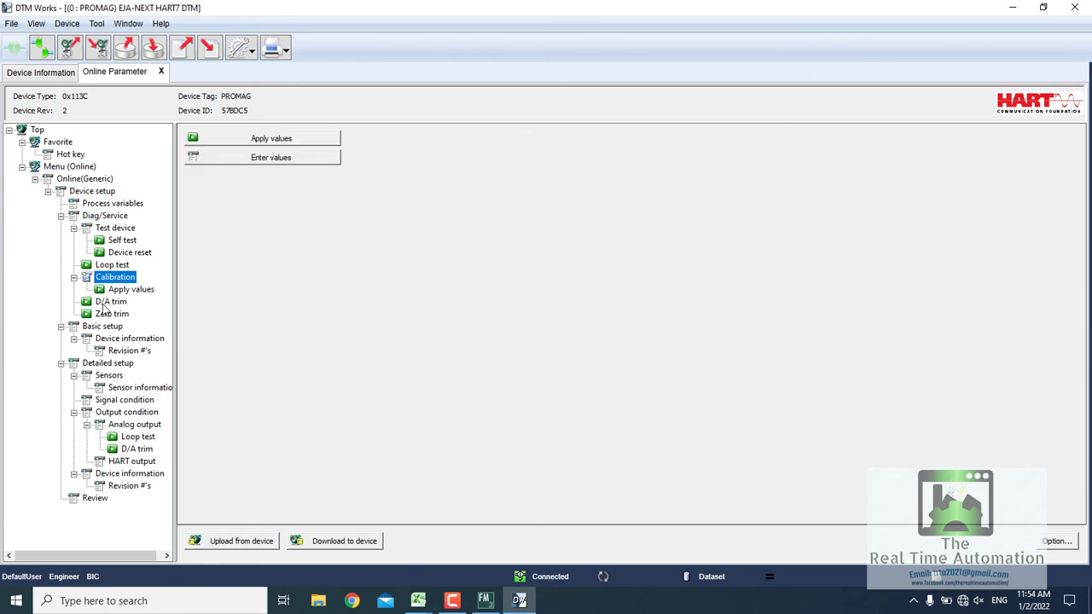
Examine the Basic setup page with its Device information and Revision #'s pages
{"action": "left_click", "coordinate": [104, 327]}
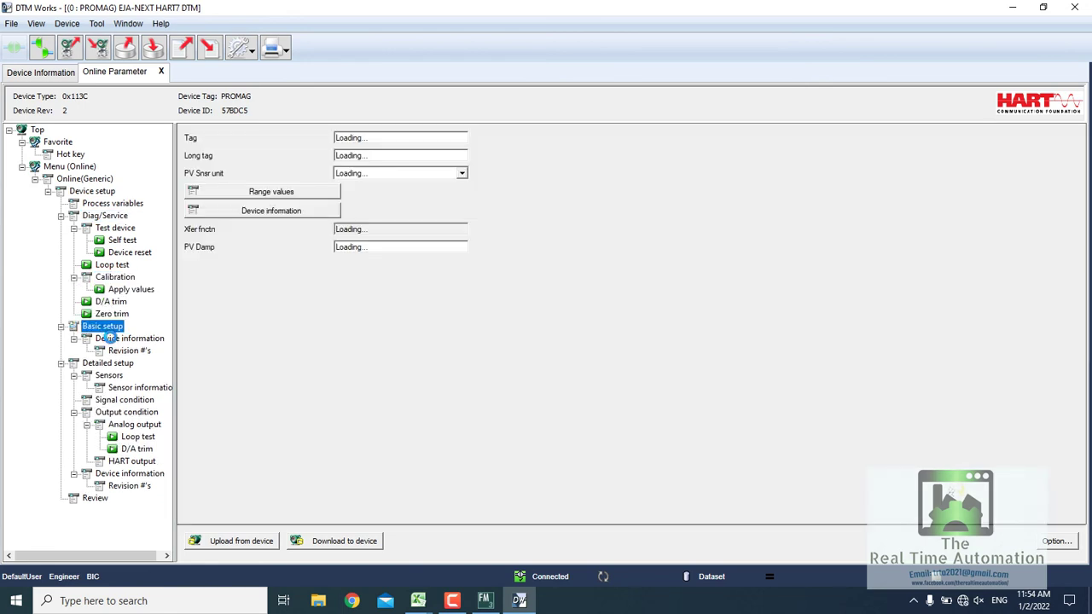
{"action": "left_click", "coordinate": [110, 340]}
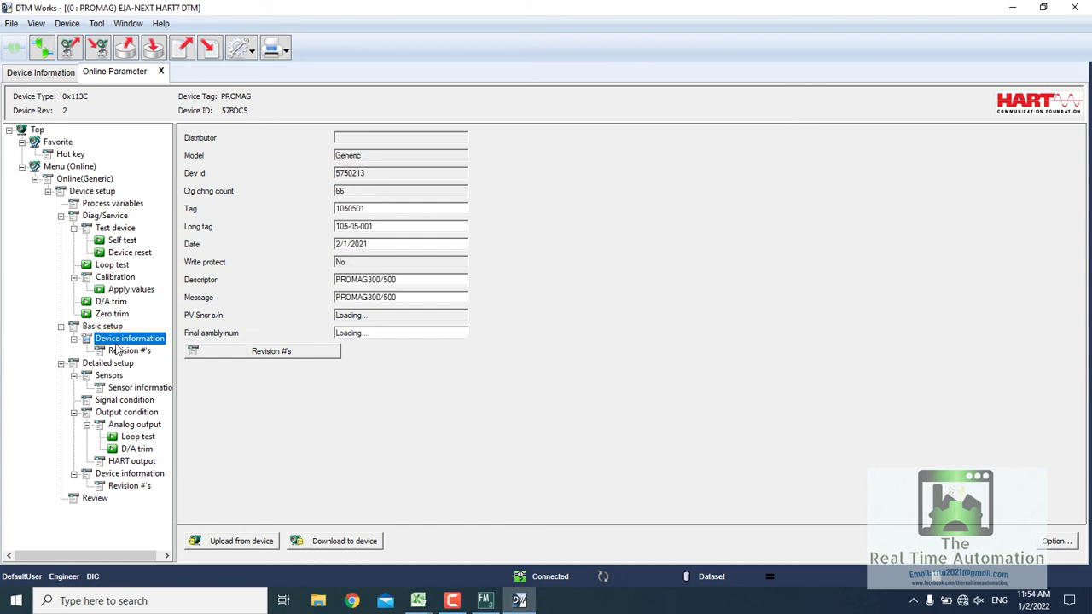
{"action": "left_click", "coordinate": [119, 352]}
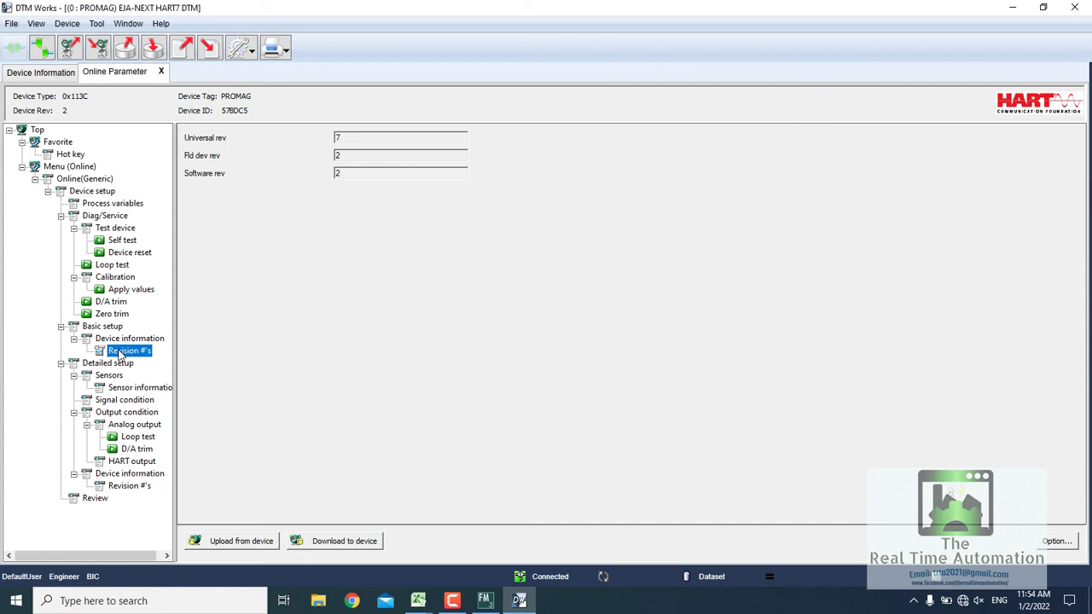
Examine the Sensor information, Signal condition, HART output, Device information and Revision #'s pages under Detailed setup
{"action": "left_click", "coordinate": [115, 388]}
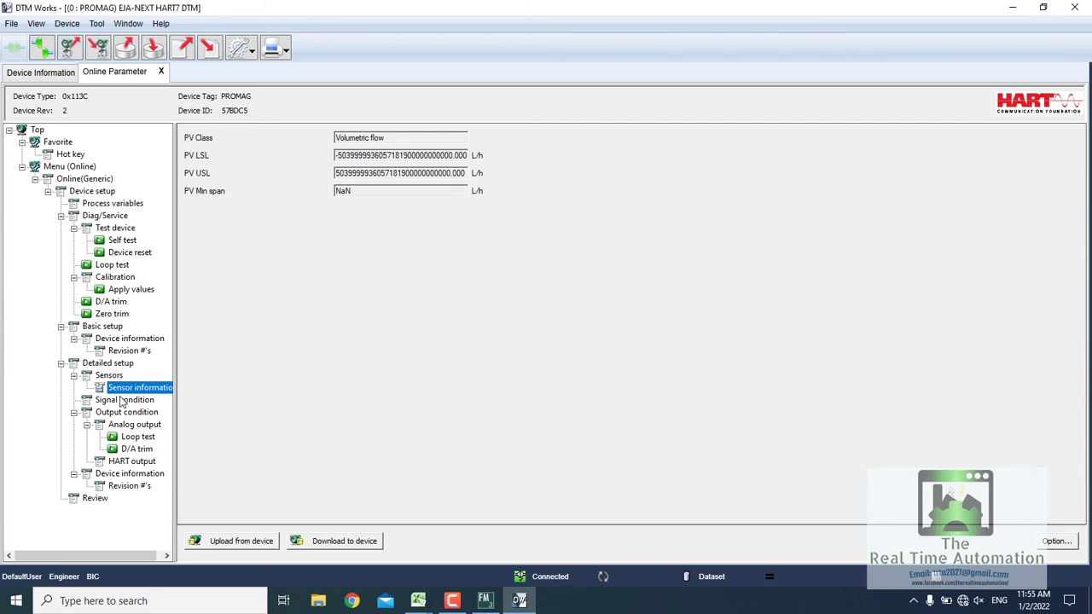
{"action": "left_click", "coordinate": [123, 400]}
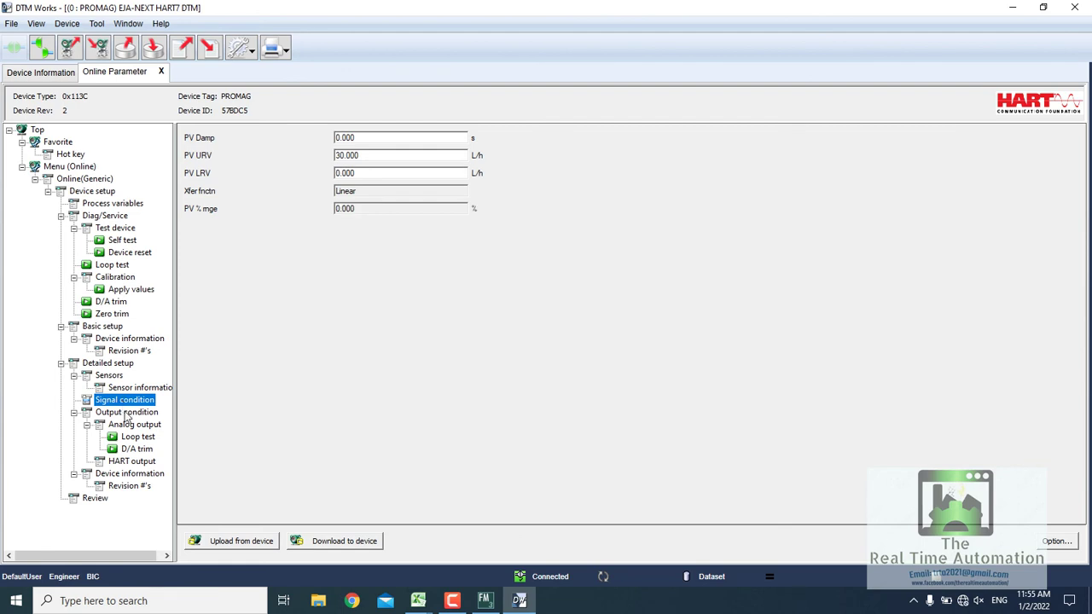
{"action": "left_click", "coordinate": [129, 465]}
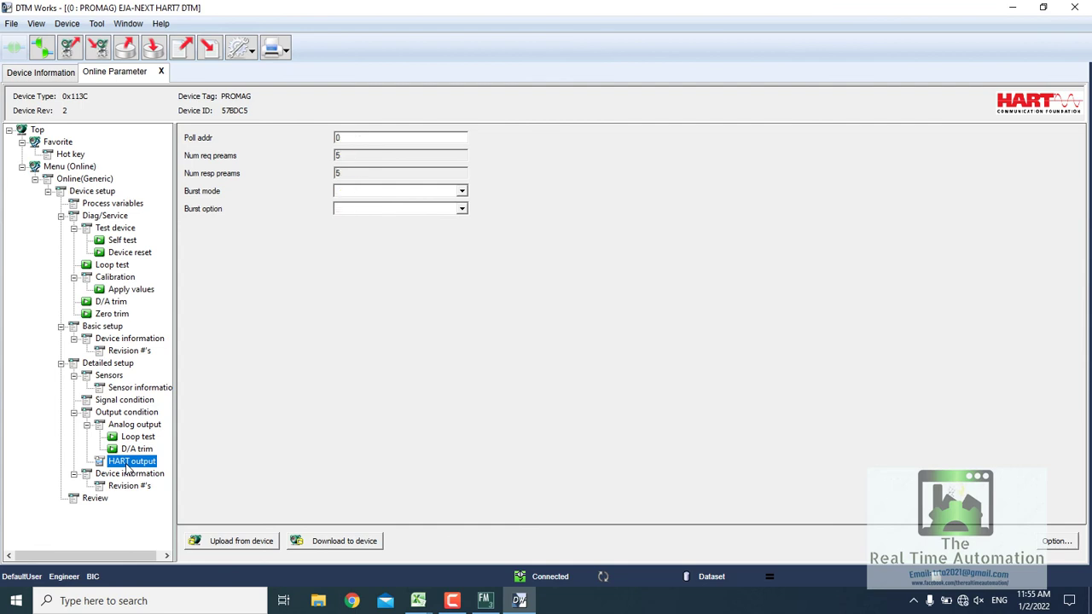
{"action": "left_click", "coordinate": [130, 477]}
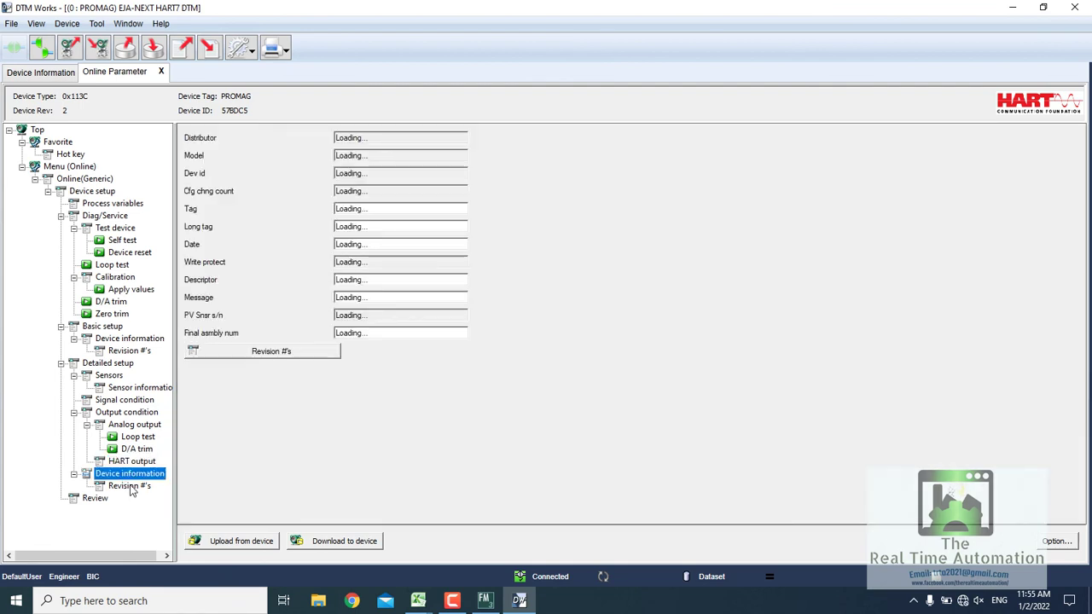
{"action": "left_click", "coordinate": [130, 487]}
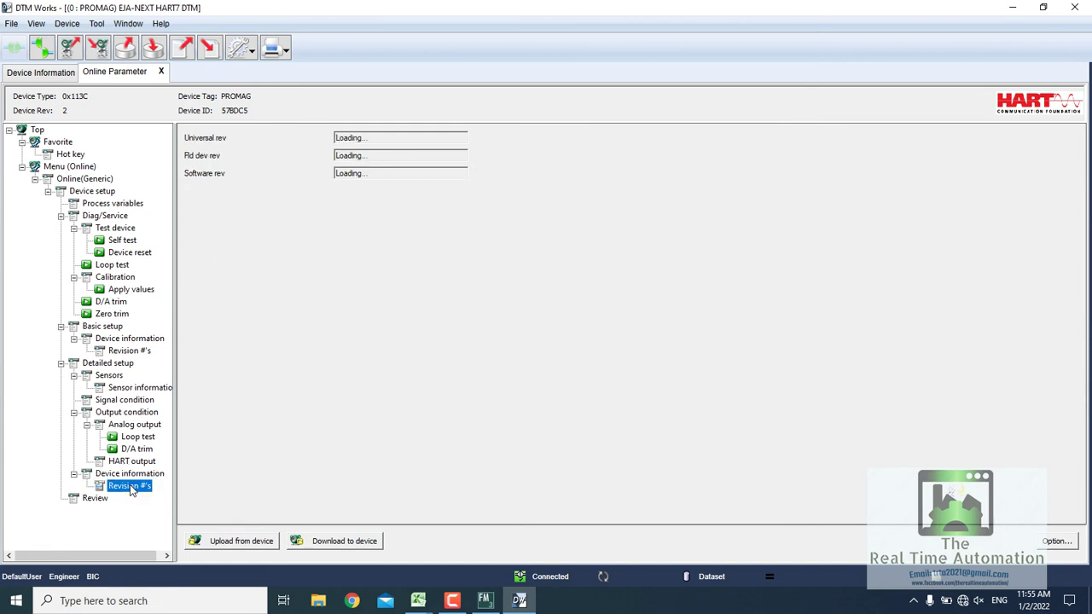
Download the parameters to the device from the Review page and view the Channel flags choices
{"action": "left_click", "coordinate": [78, 500]}
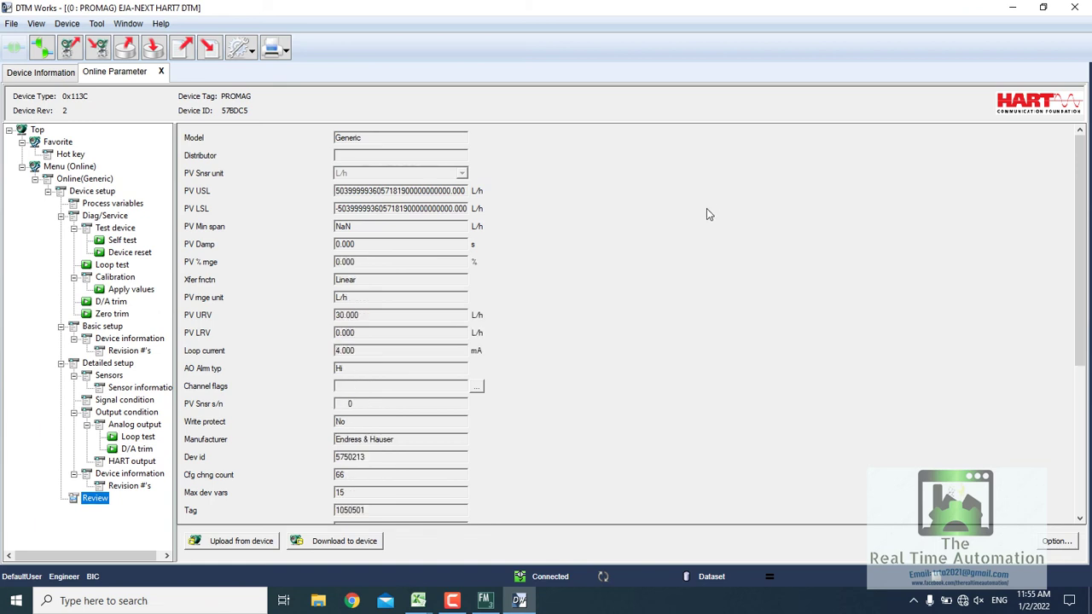
{"action": "left_click", "coordinate": [341, 541]}
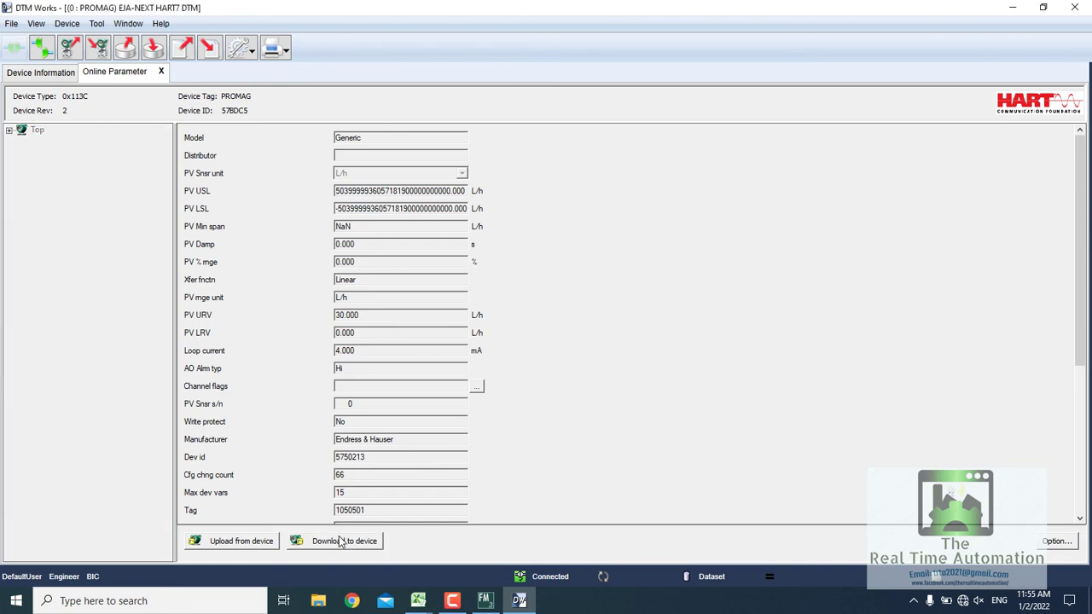
{"action": "left_click", "coordinate": [476, 386]}
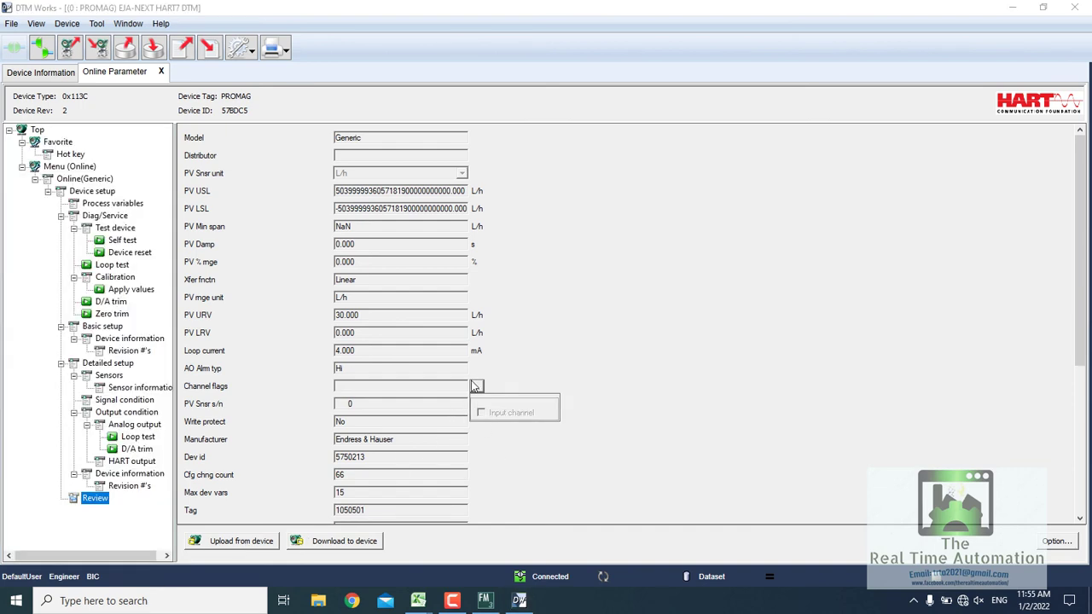
Check the update cycle settings in the Option dialog and accept them as they are
{"action": "left_click", "coordinate": [1049, 549]}
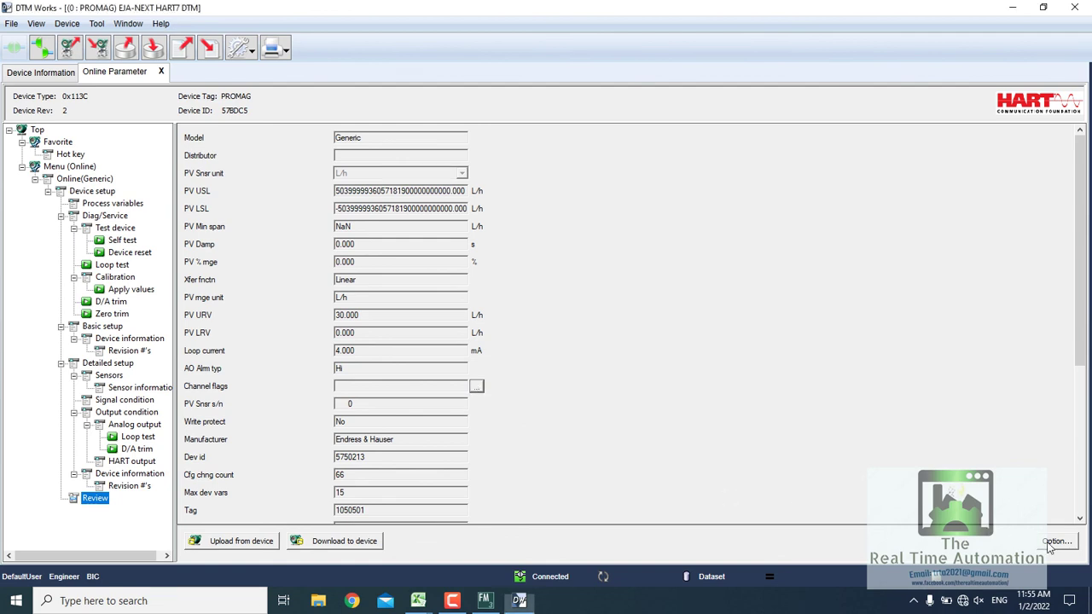
{"action": "left_click", "coordinate": [1049, 546]}
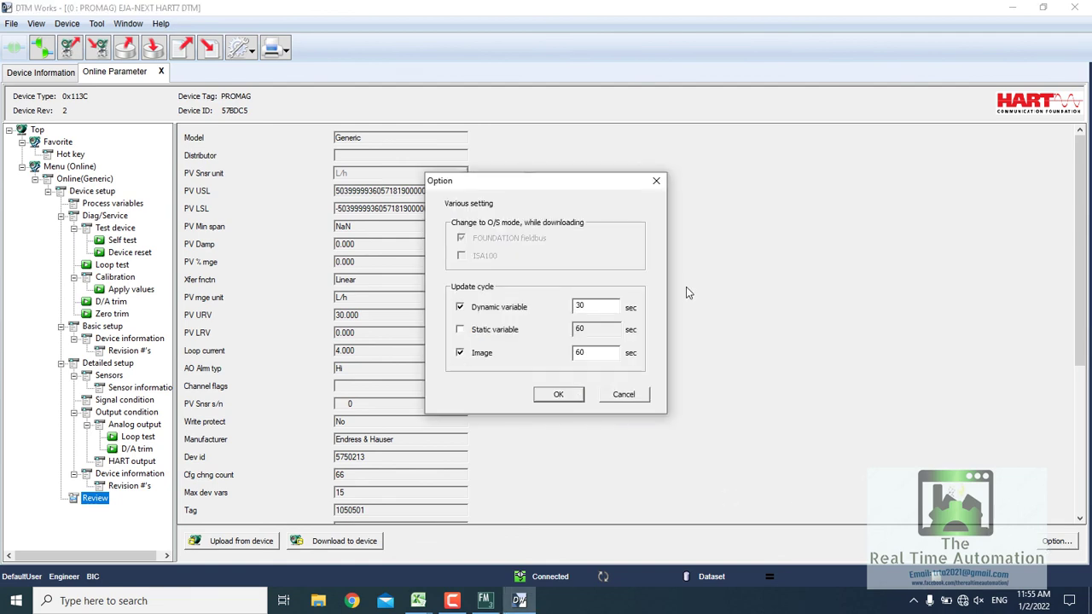
{"action": "left_click", "coordinate": [559, 395]}
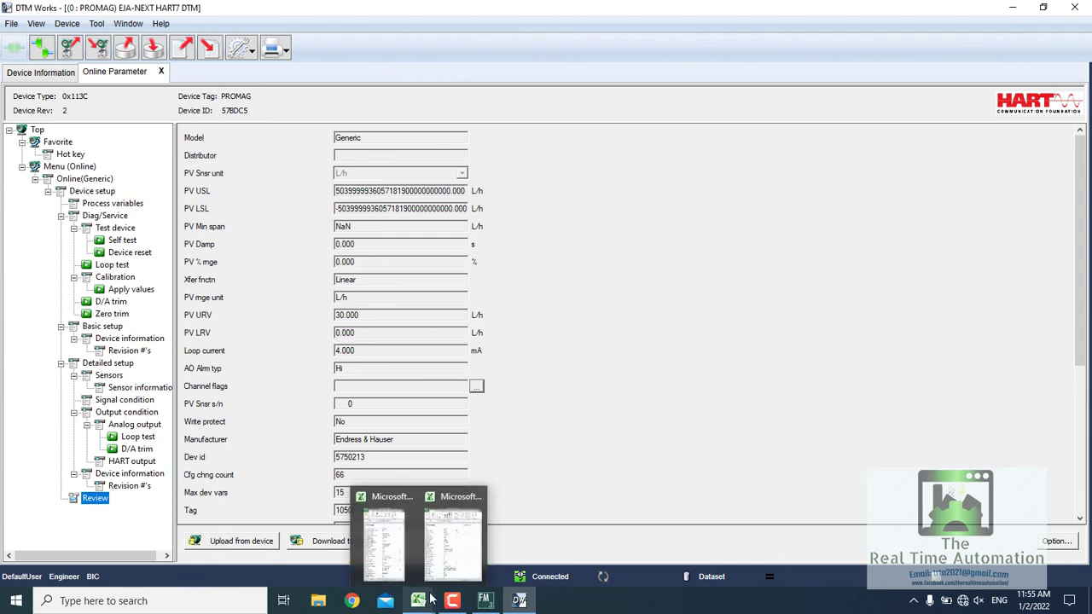
Try to load DTM data of the same device model from the database
{"action": "left_click", "coordinate": [36, 24]}
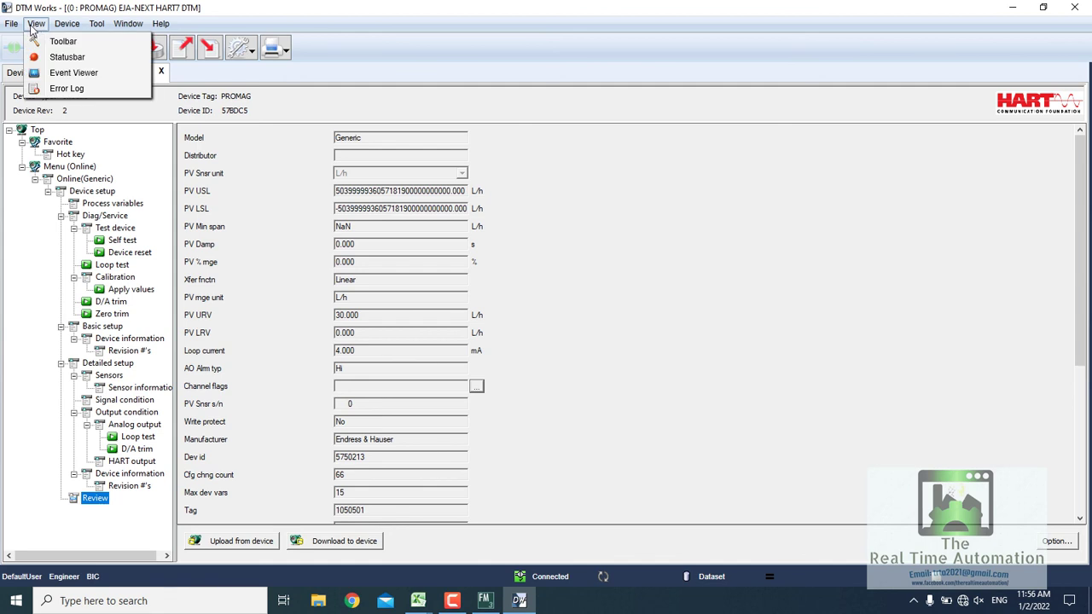
{"action": "left_click", "coordinate": [32, 25]}
{"action": "left_click", "coordinate": [13, 24]}
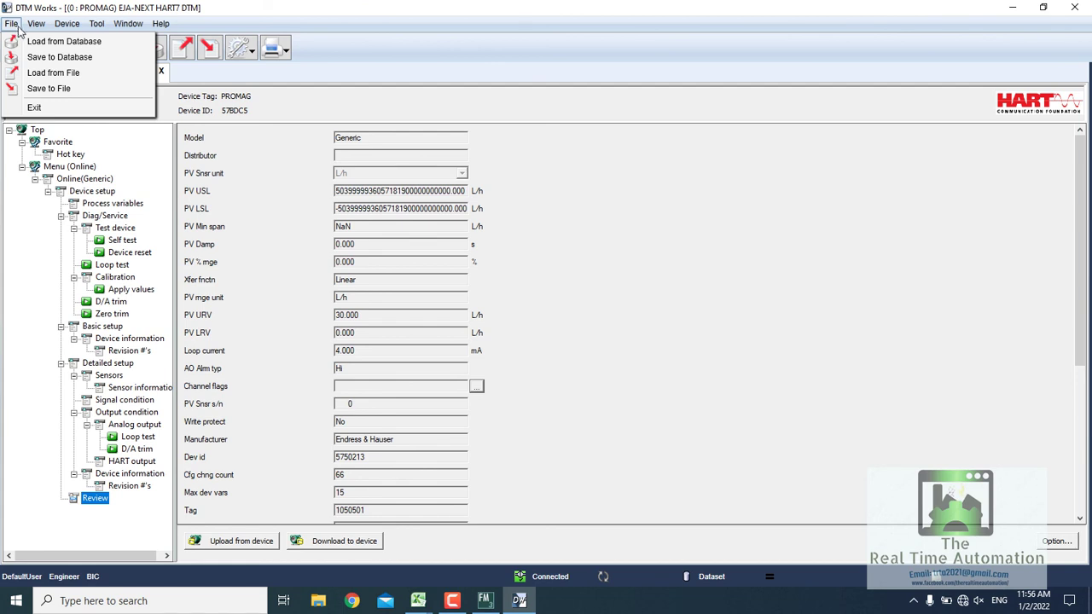
{"action": "left_click", "coordinate": [34, 42]}
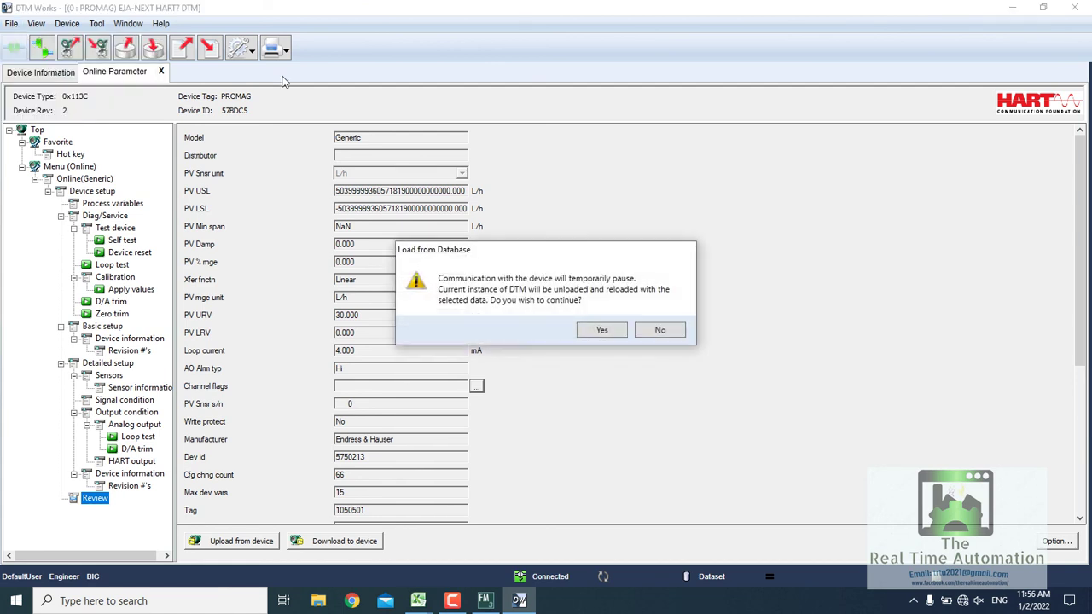
{"action": "left_click", "coordinate": [602, 331]}
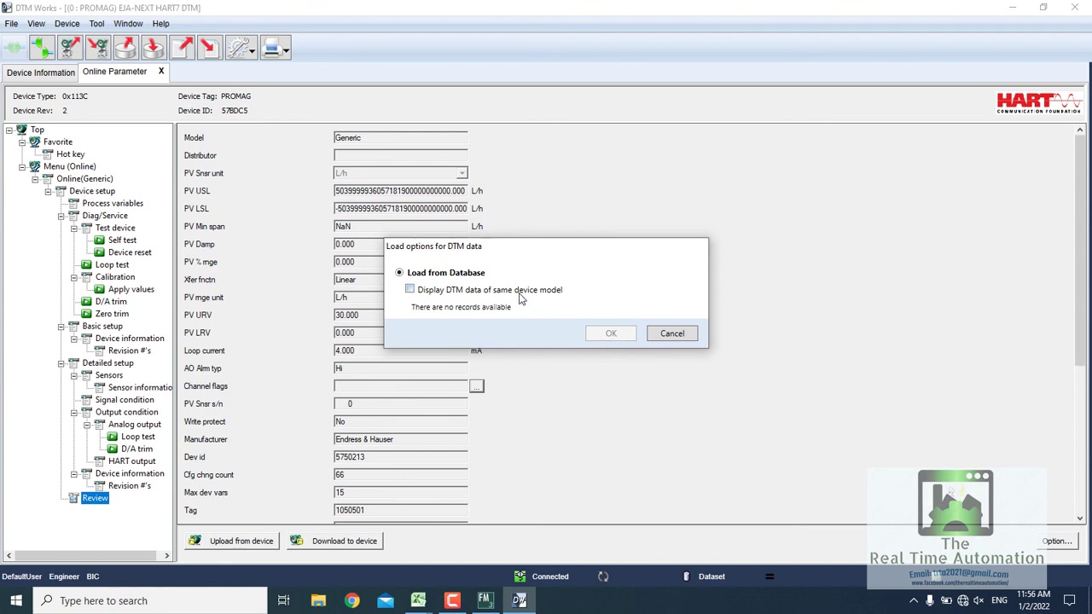
{"action": "left_click", "coordinate": [519, 292]}
{"action": "left_click", "coordinate": [657, 333]}
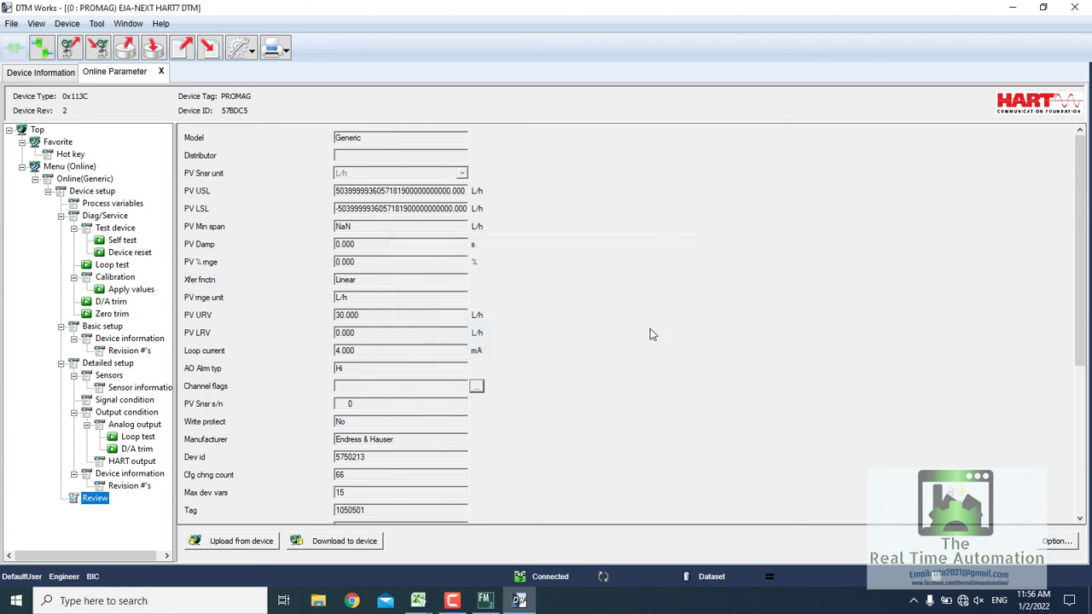
{"action": "left_click", "coordinate": [40, 25]}
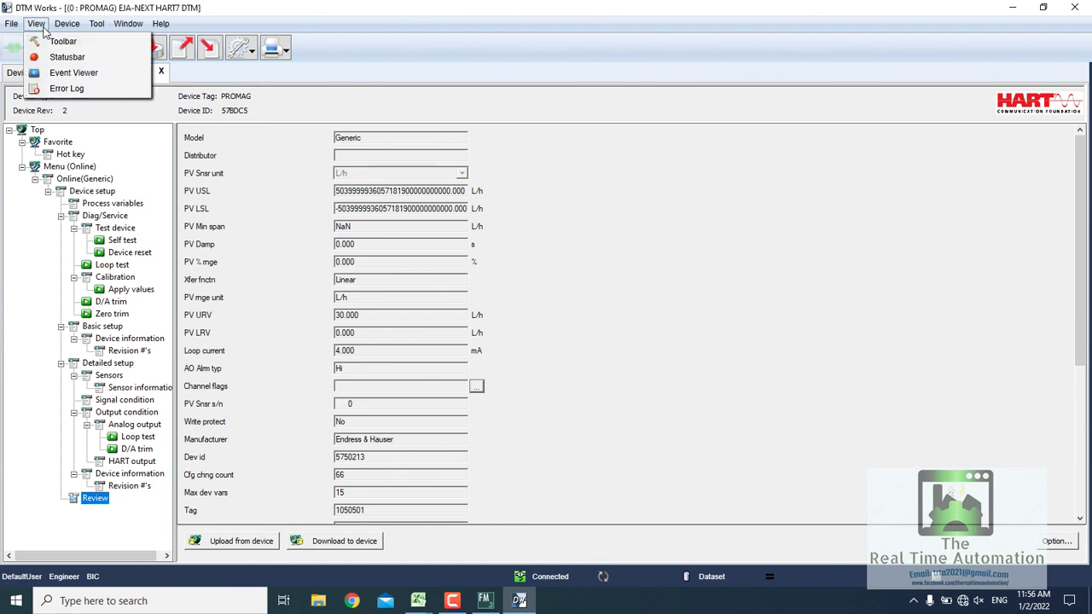
{"action": "mouse_move", "coordinate": [71, 28]}
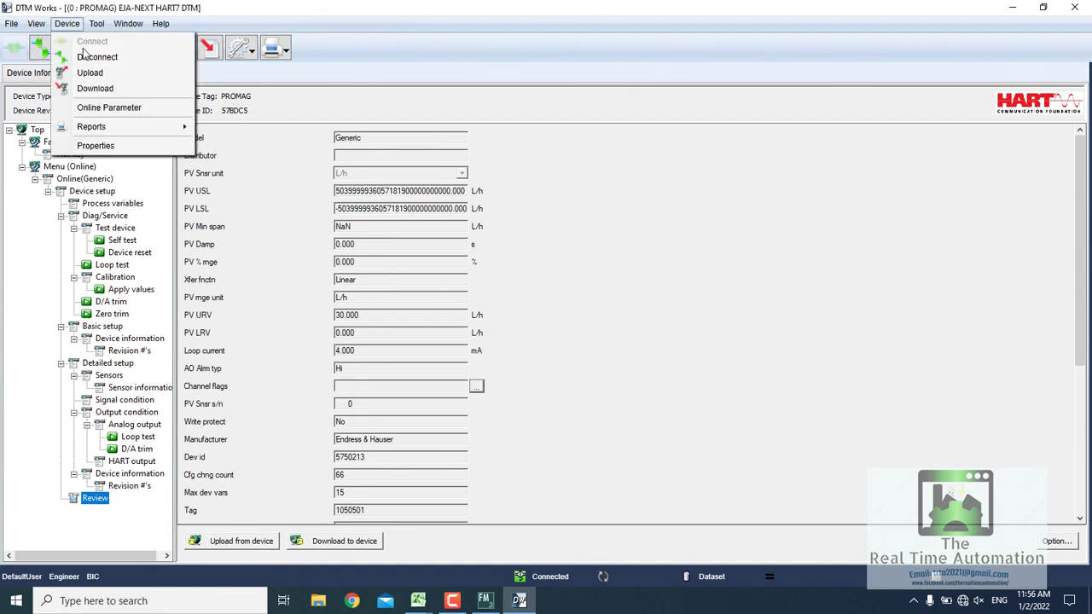
{"action": "left_click", "coordinate": [105, 114]}
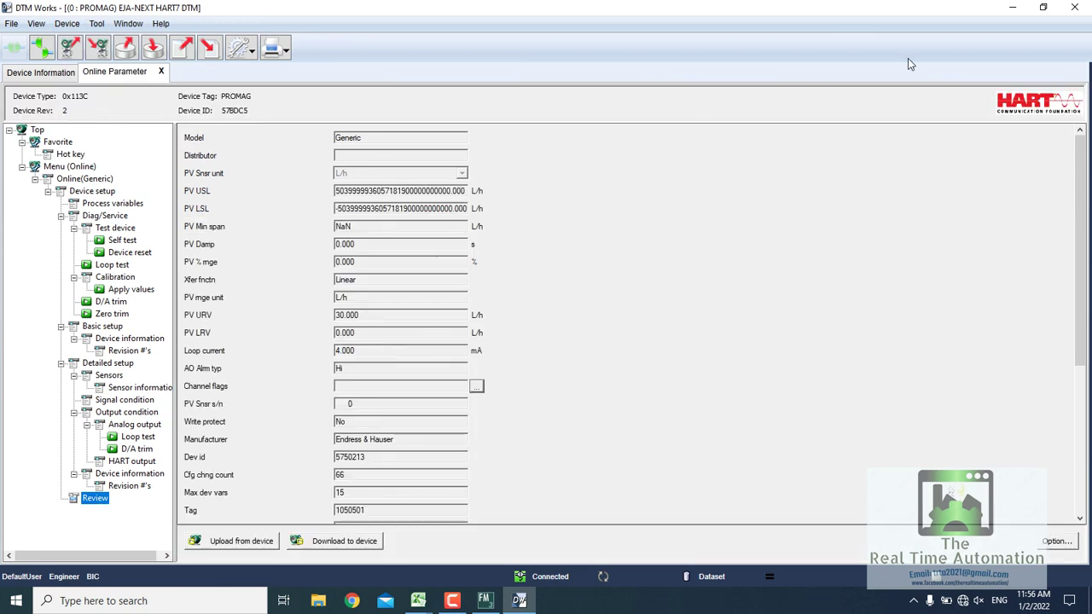
Exit DTM Works and save the DTM data to the database with the suggested reason
{"action": "left_click", "coordinate": [1075, 12]}
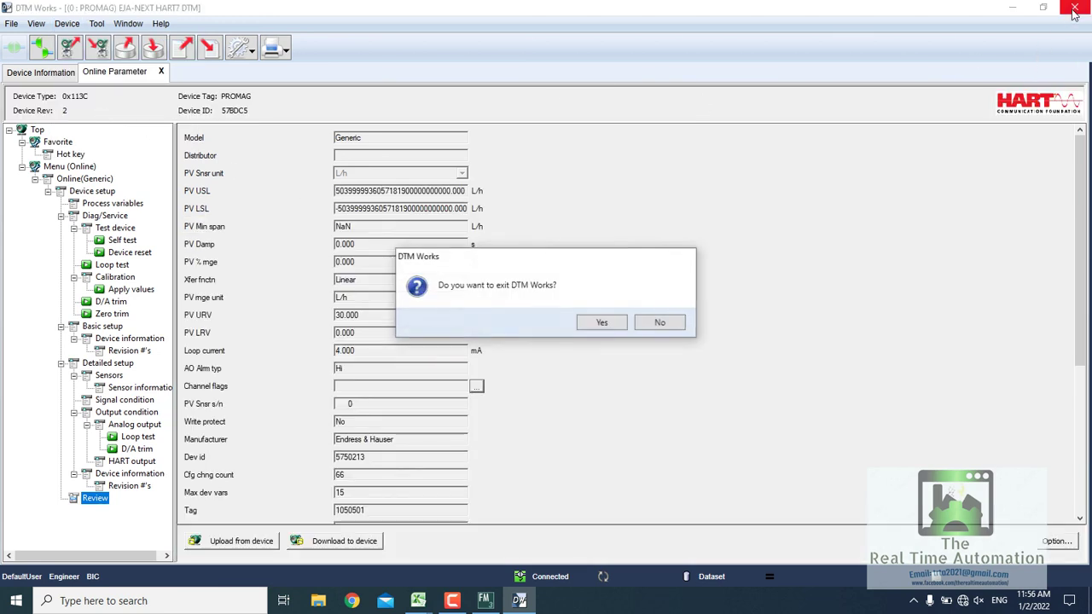
{"action": "left_click", "coordinate": [598, 322]}
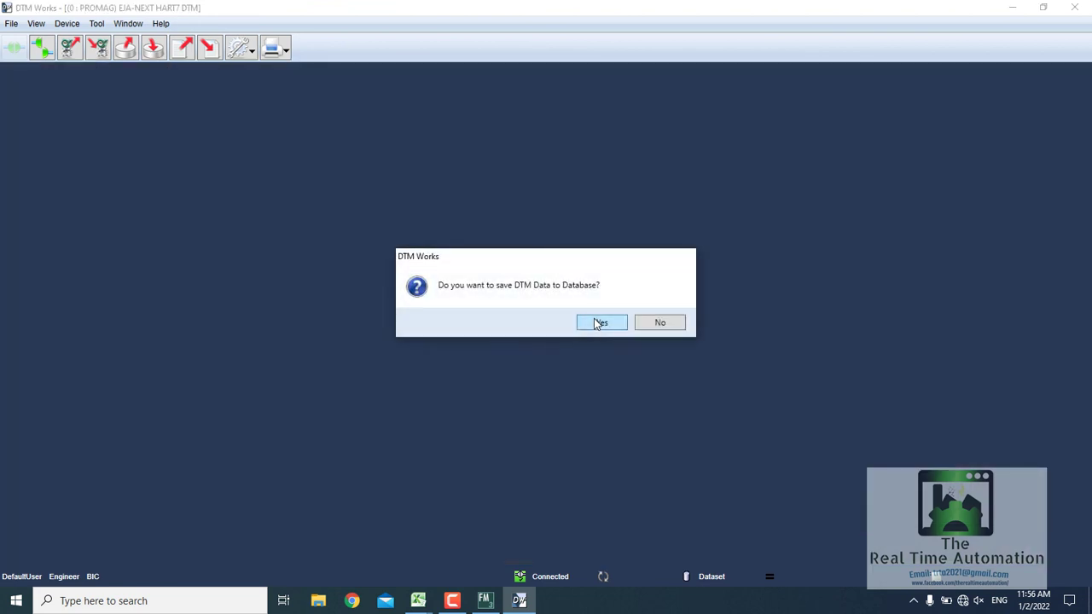
{"action": "left_click", "coordinate": [597, 323]}
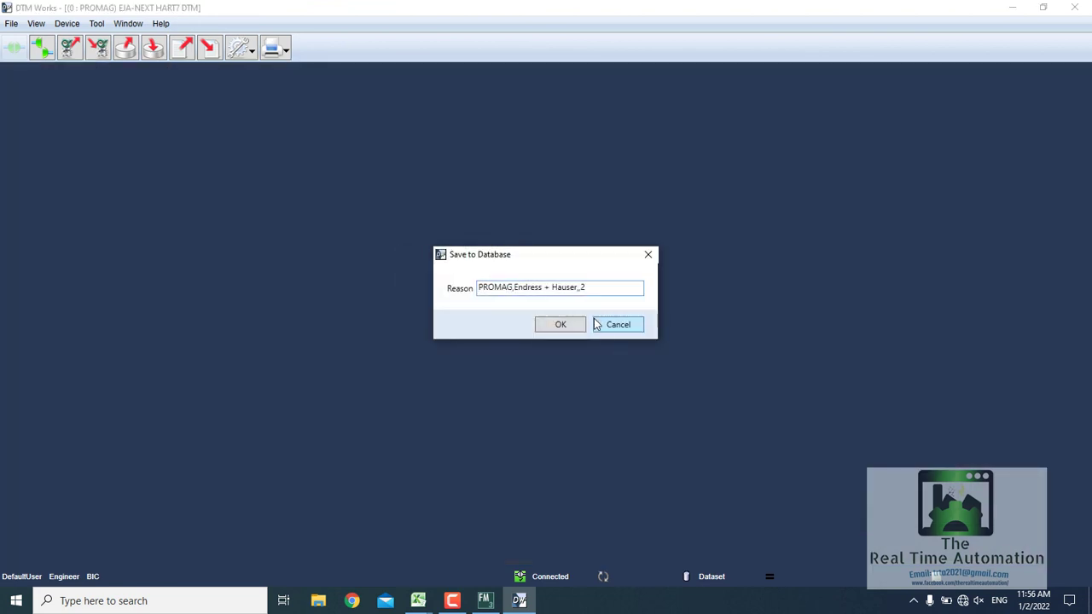
{"action": "left_click", "coordinate": [568, 325]}
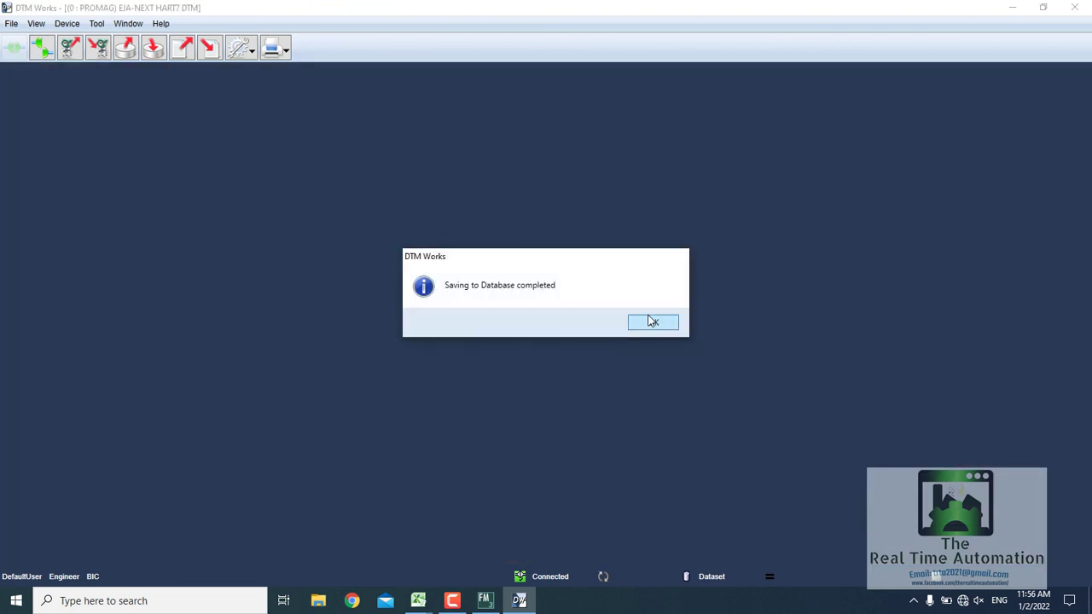
{"action": "left_click", "coordinate": [653, 321]}
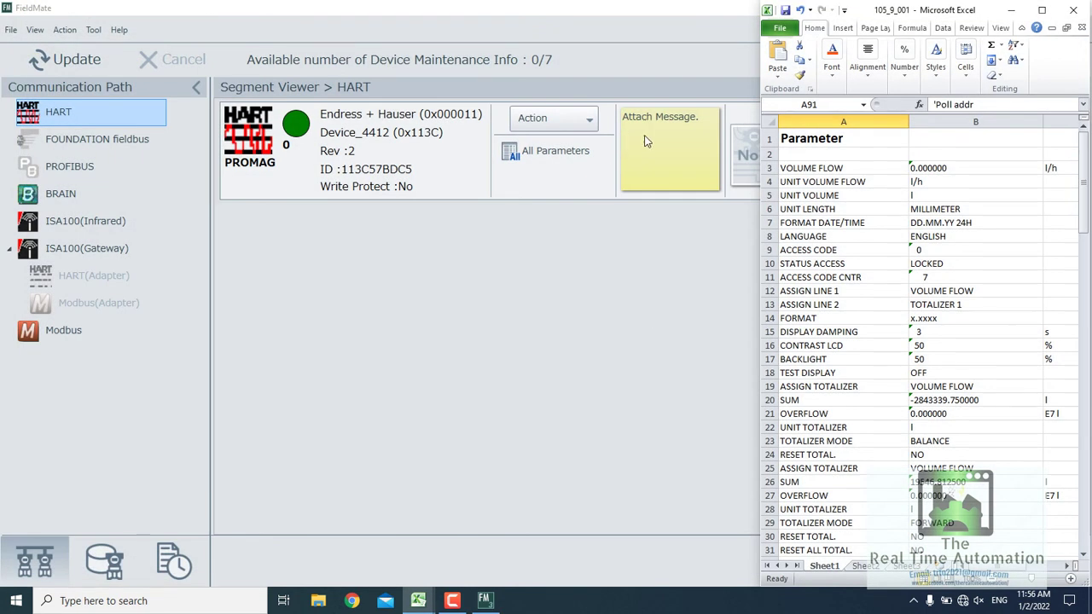
In FieldMate, apply the Tag/Address Assignment with device tag PROMAG and address 0, then rescan the HART segment
{"action": "left_click", "coordinate": [1010, 10]}
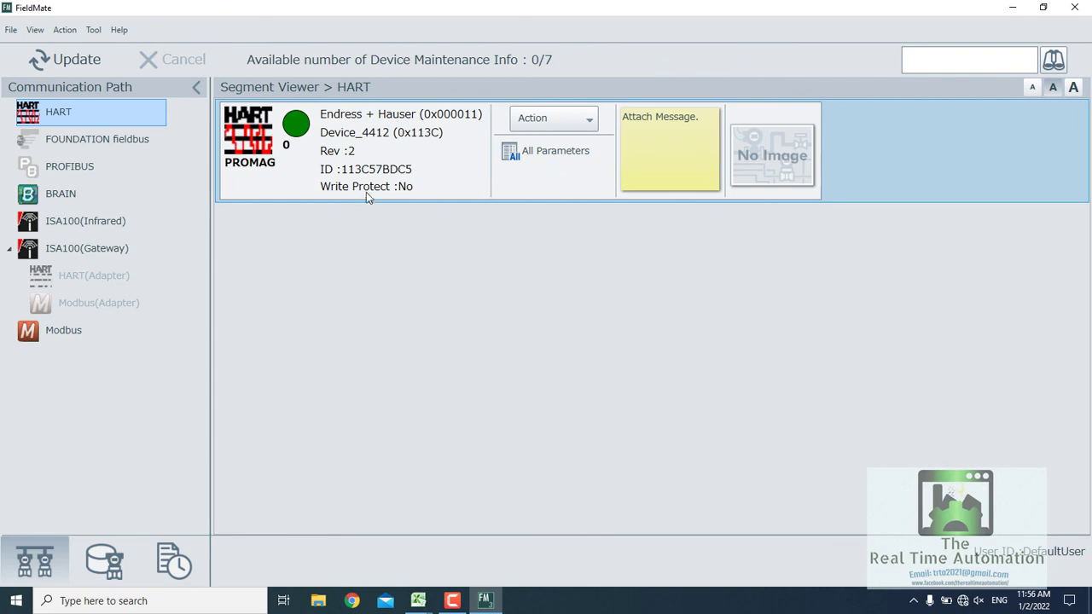
{"action": "left_click", "coordinate": [541, 119]}
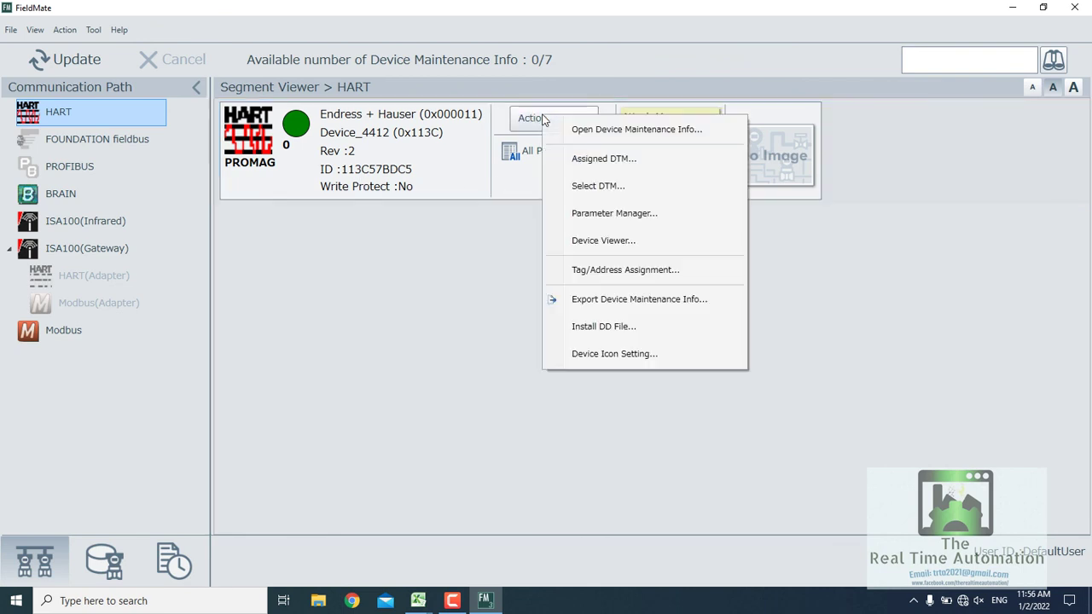
{"action": "left_click", "coordinate": [622, 271]}
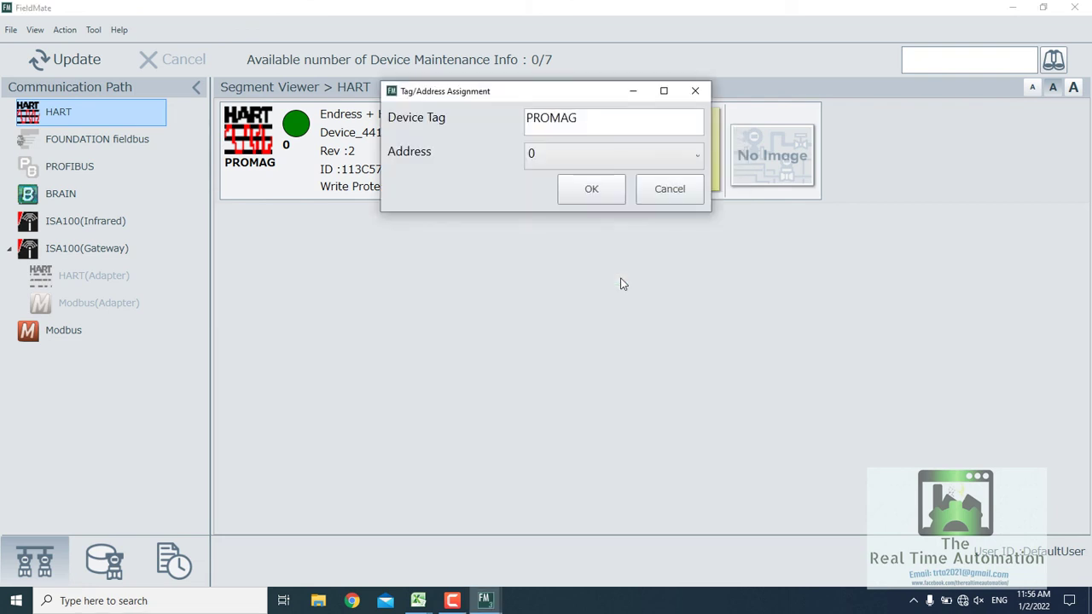
{"action": "left_click", "coordinate": [607, 197]}
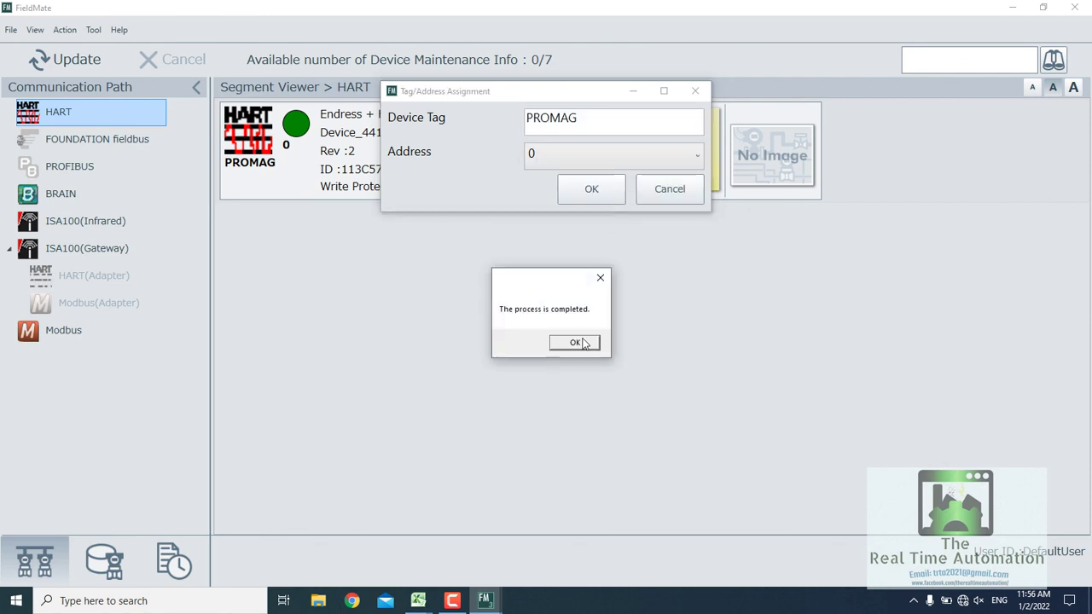
{"action": "left_click", "coordinate": [583, 347]}
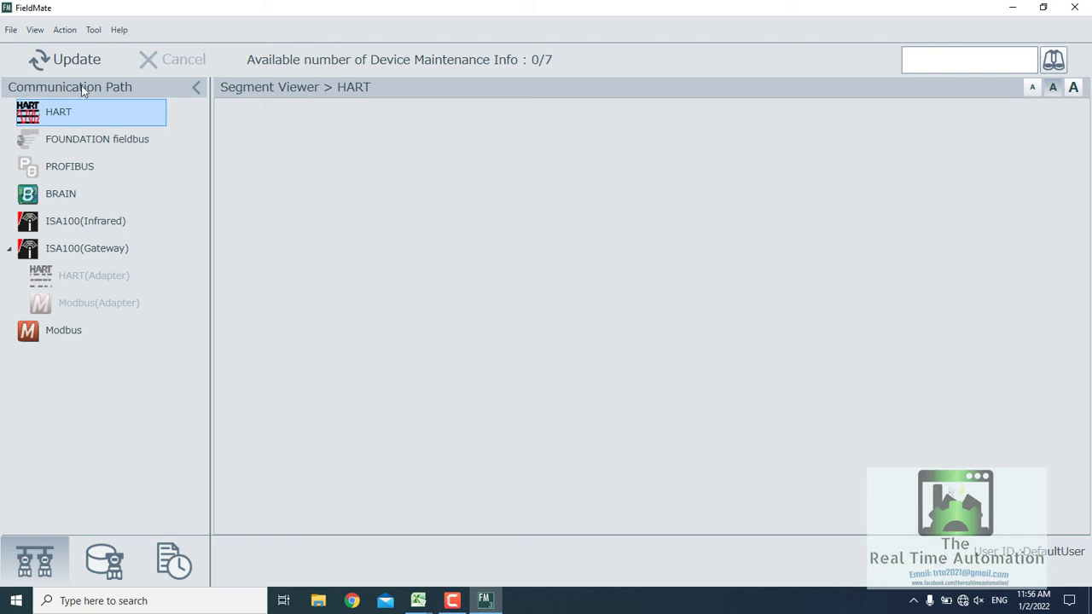
{"action": "left_click", "coordinate": [60, 63]}
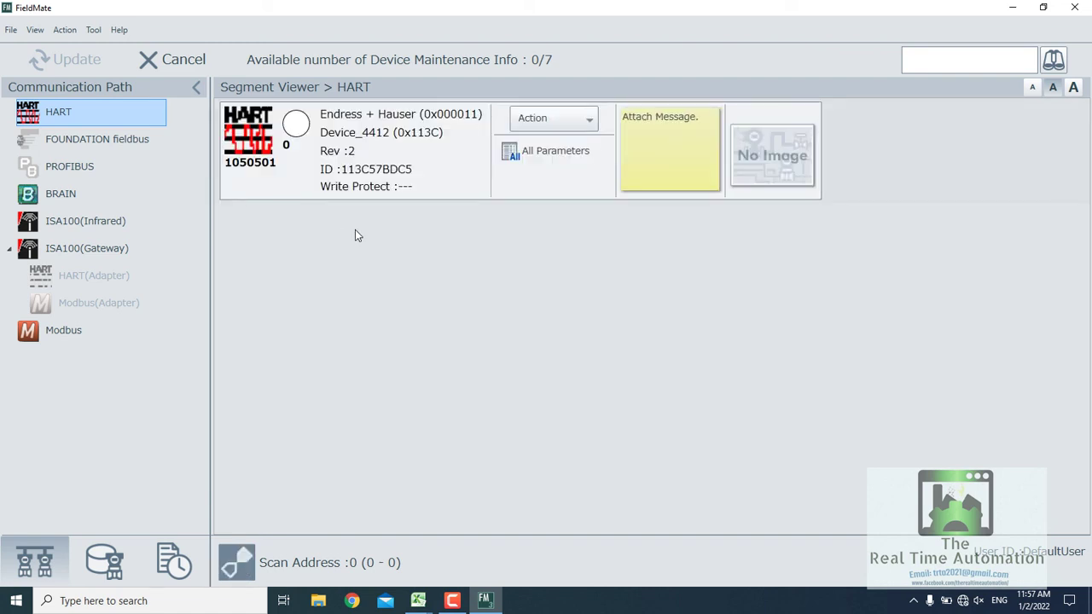
Start the EJA-NEXT HART7 DTM for the 1050501 device without assigning it to the device model
{"action": "left_click", "coordinate": [532, 118]}
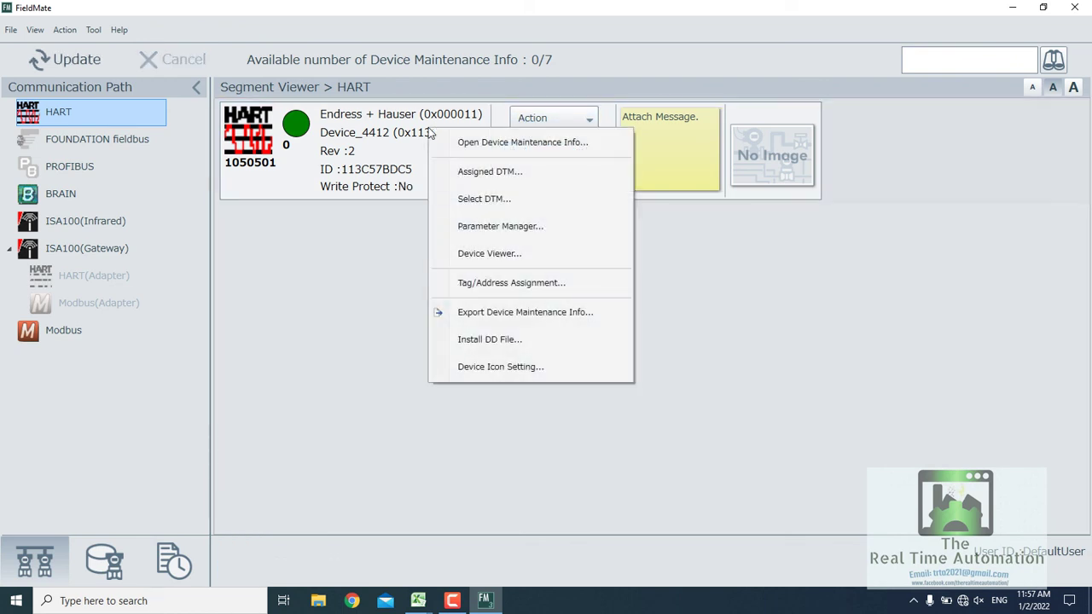
{"action": "left_click", "coordinate": [502, 198]}
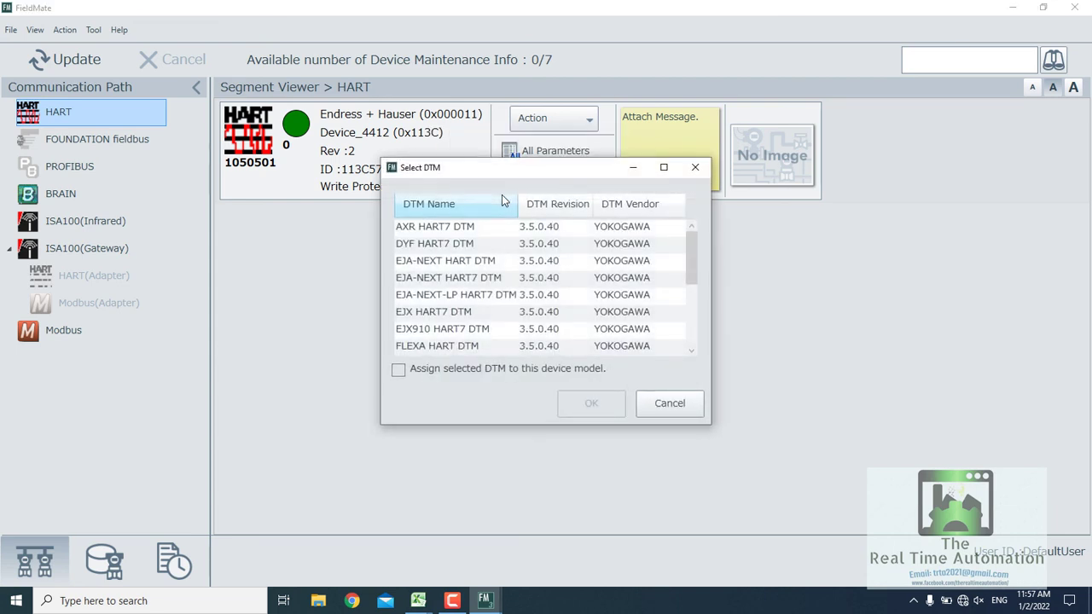
{"action": "left_click", "coordinate": [465, 277]}
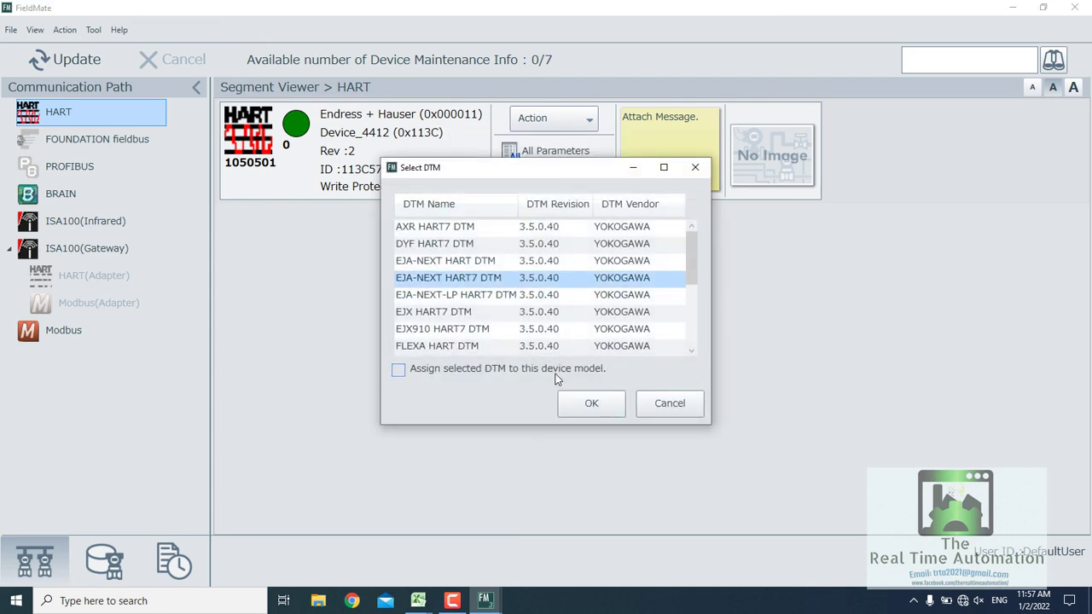
{"action": "left_click", "coordinate": [582, 398]}
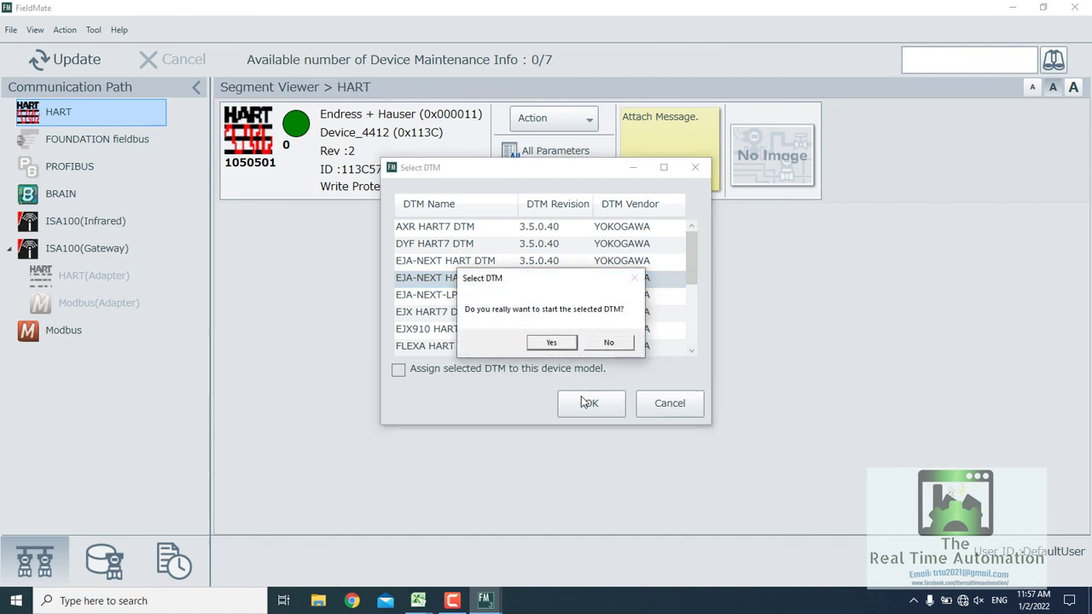
{"action": "left_click", "coordinate": [558, 342]}
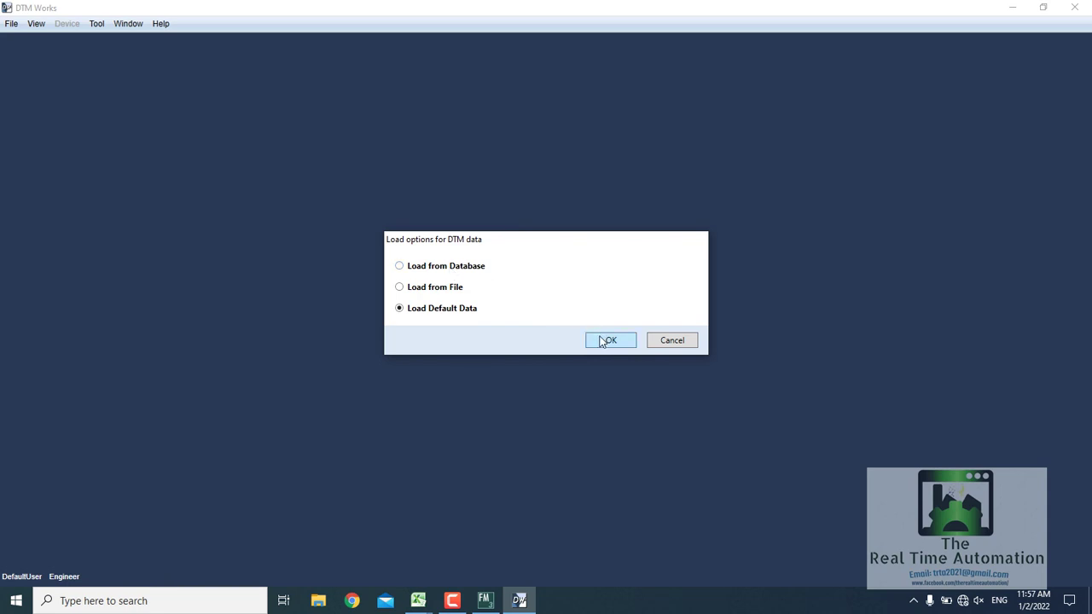
Check the saved DTM data offered from the database, then load the default data instead
{"action": "left_click", "coordinate": [439, 266]}
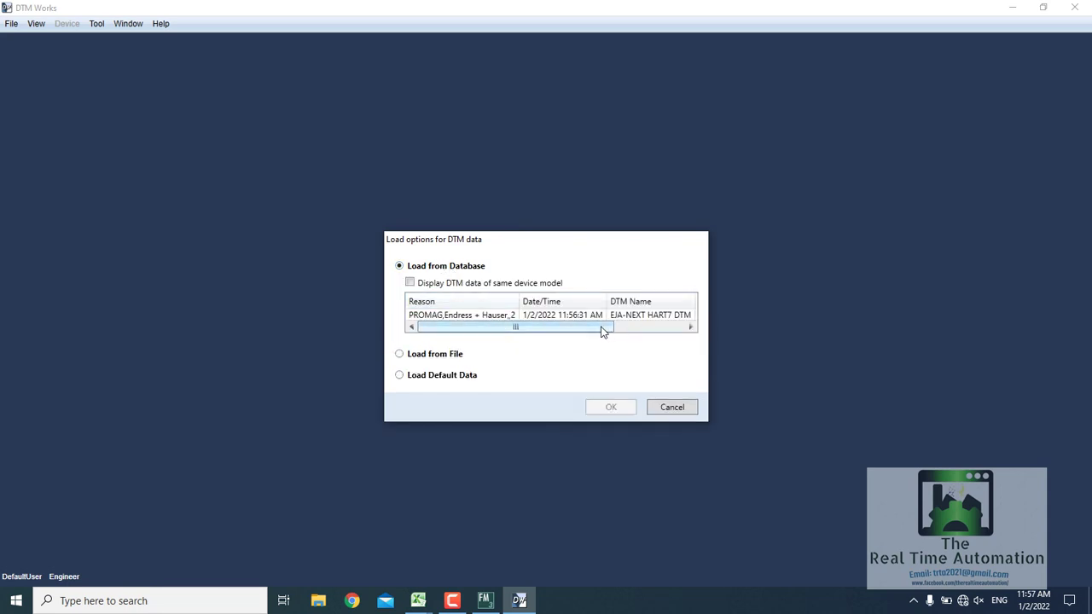
{"action": "left_click_drag", "start_coordinate": [605, 329], "coordinate": [576, 335]}
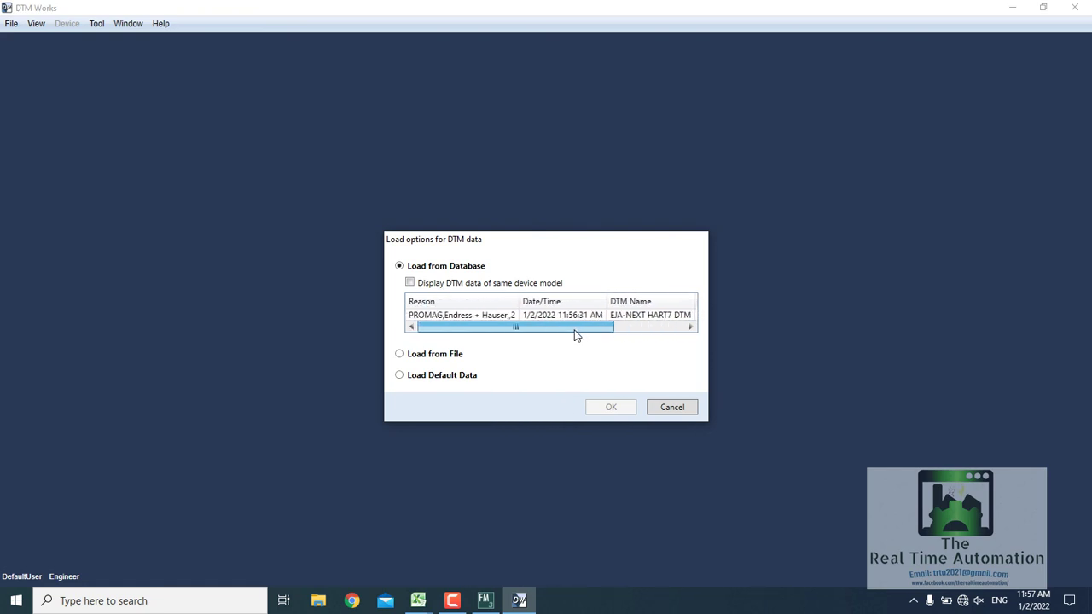
{"action": "left_click", "coordinate": [406, 376]}
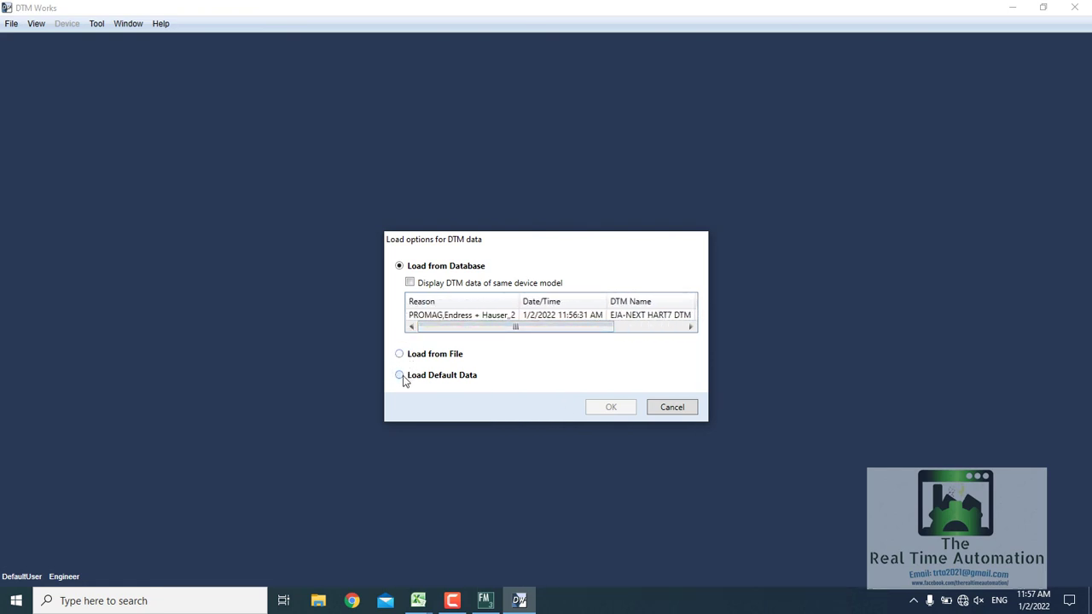
{"action": "left_click", "coordinate": [610, 339]}
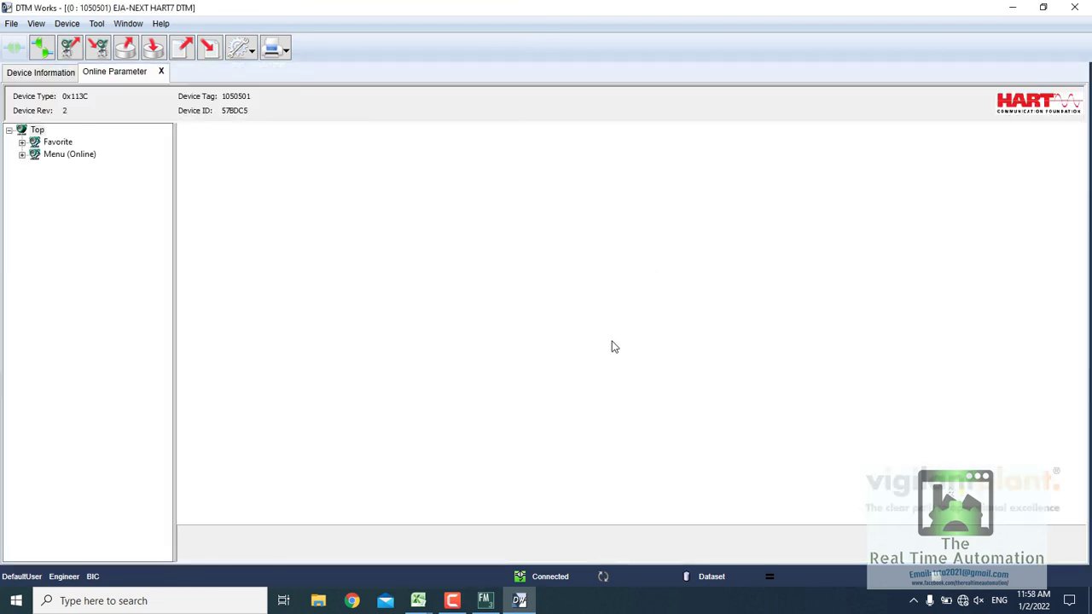
Examine the Hot key and Online(Generic) parameter pages, dismissing the communication error report, and return to Hot key
{"action": "left_click", "coordinate": [22, 143]}
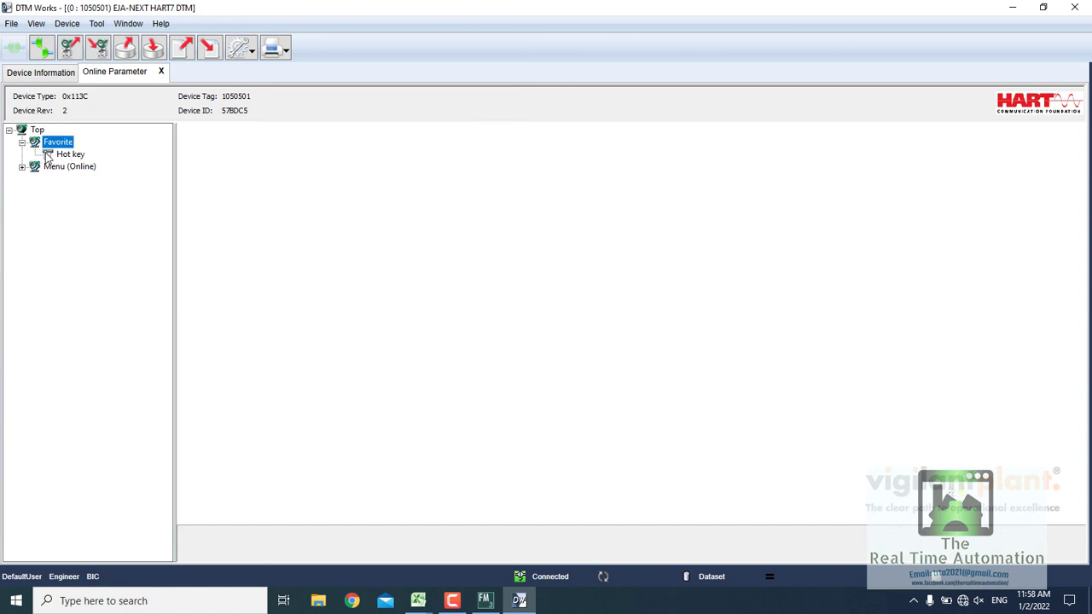
{"action": "left_click", "coordinate": [49, 156]}
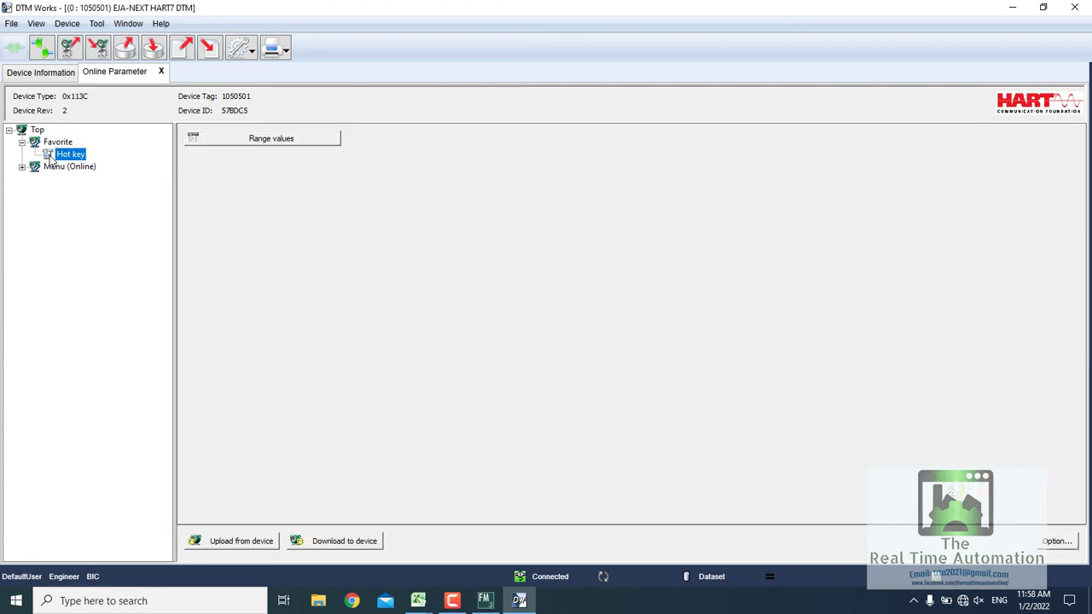
{"action": "left_click", "coordinate": [22, 168]}
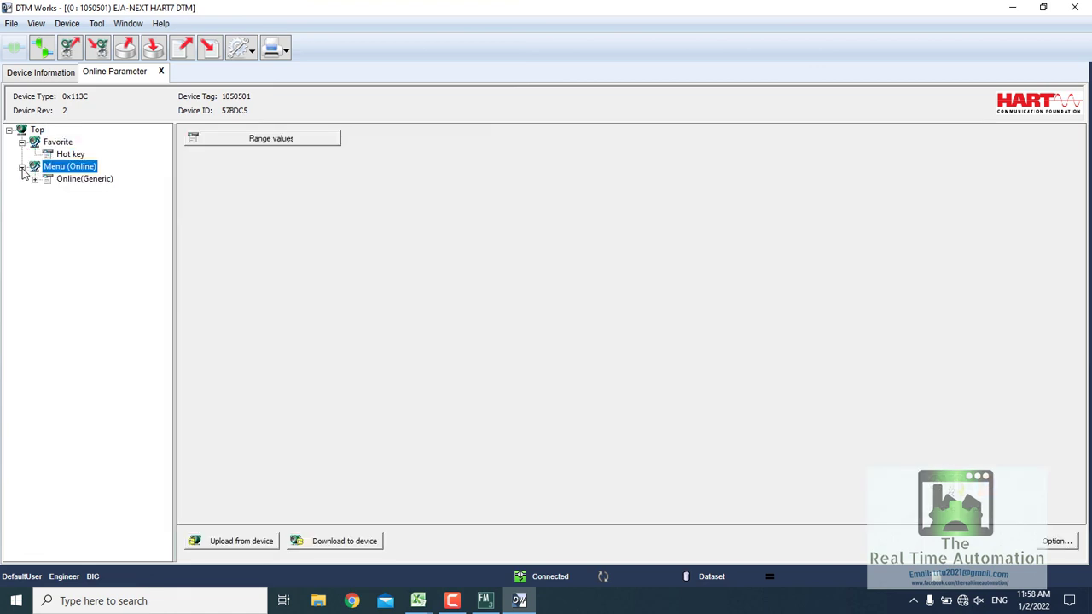
{"action": "left_click", "coordinate": [36, 180]}
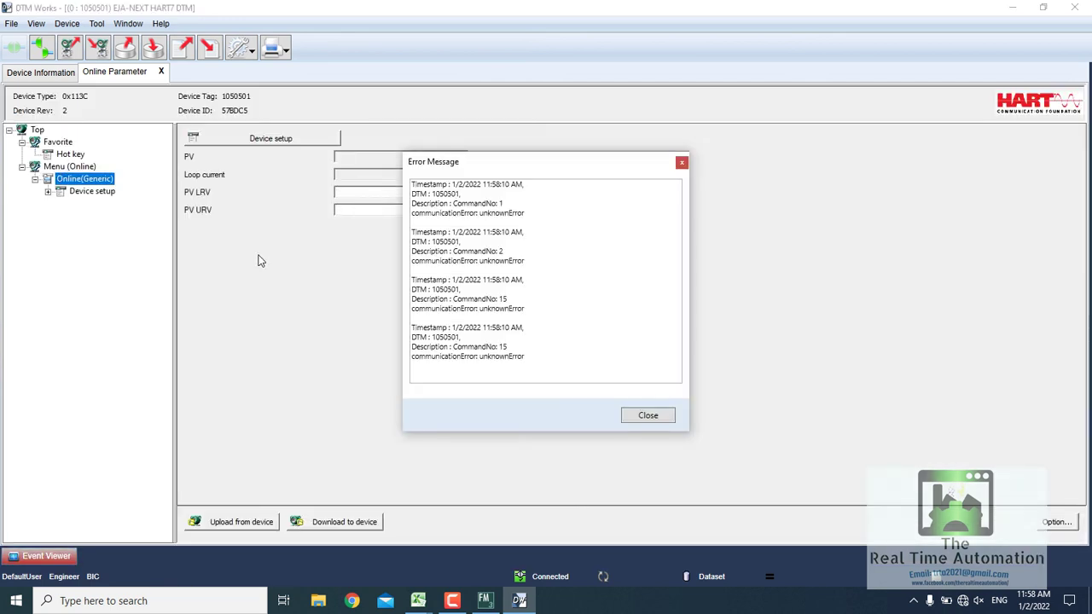
{"action": "left_click", "coordinate": [648, 415]}
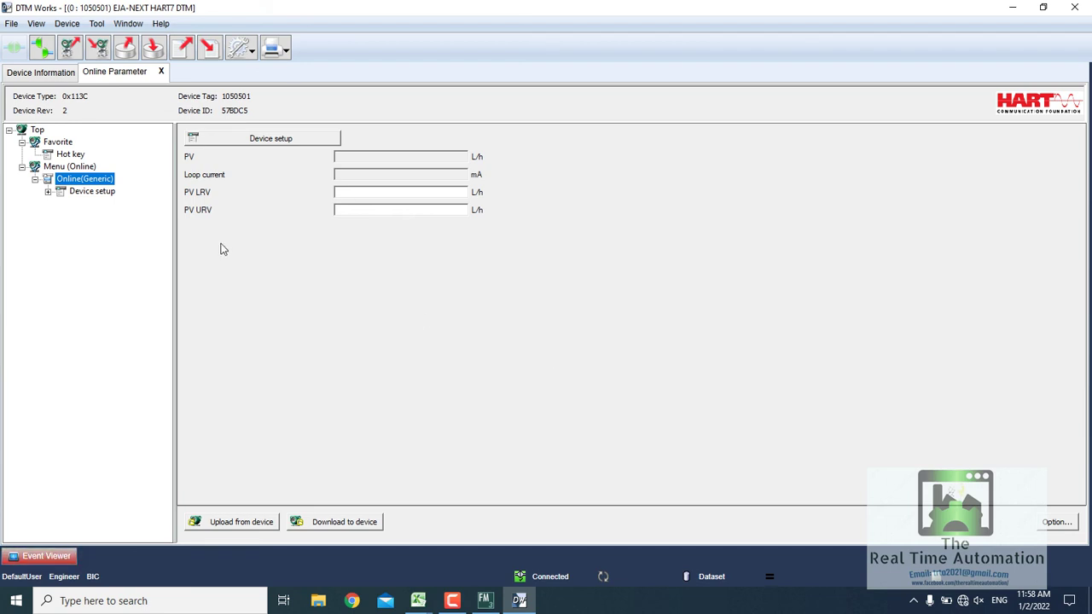
{"action": "left_click", "coordinate": [67, 155]}
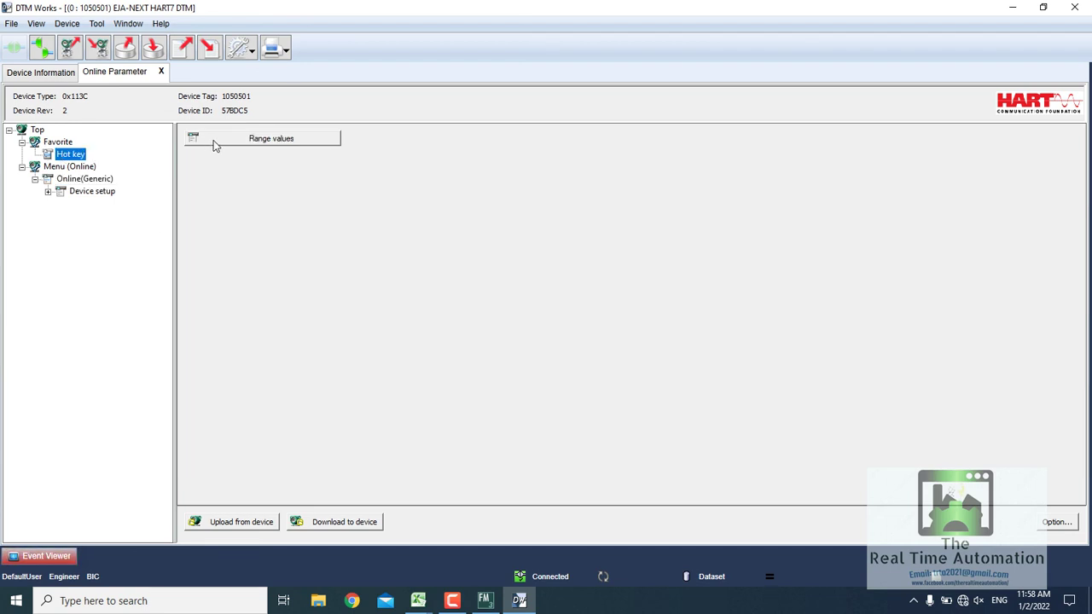